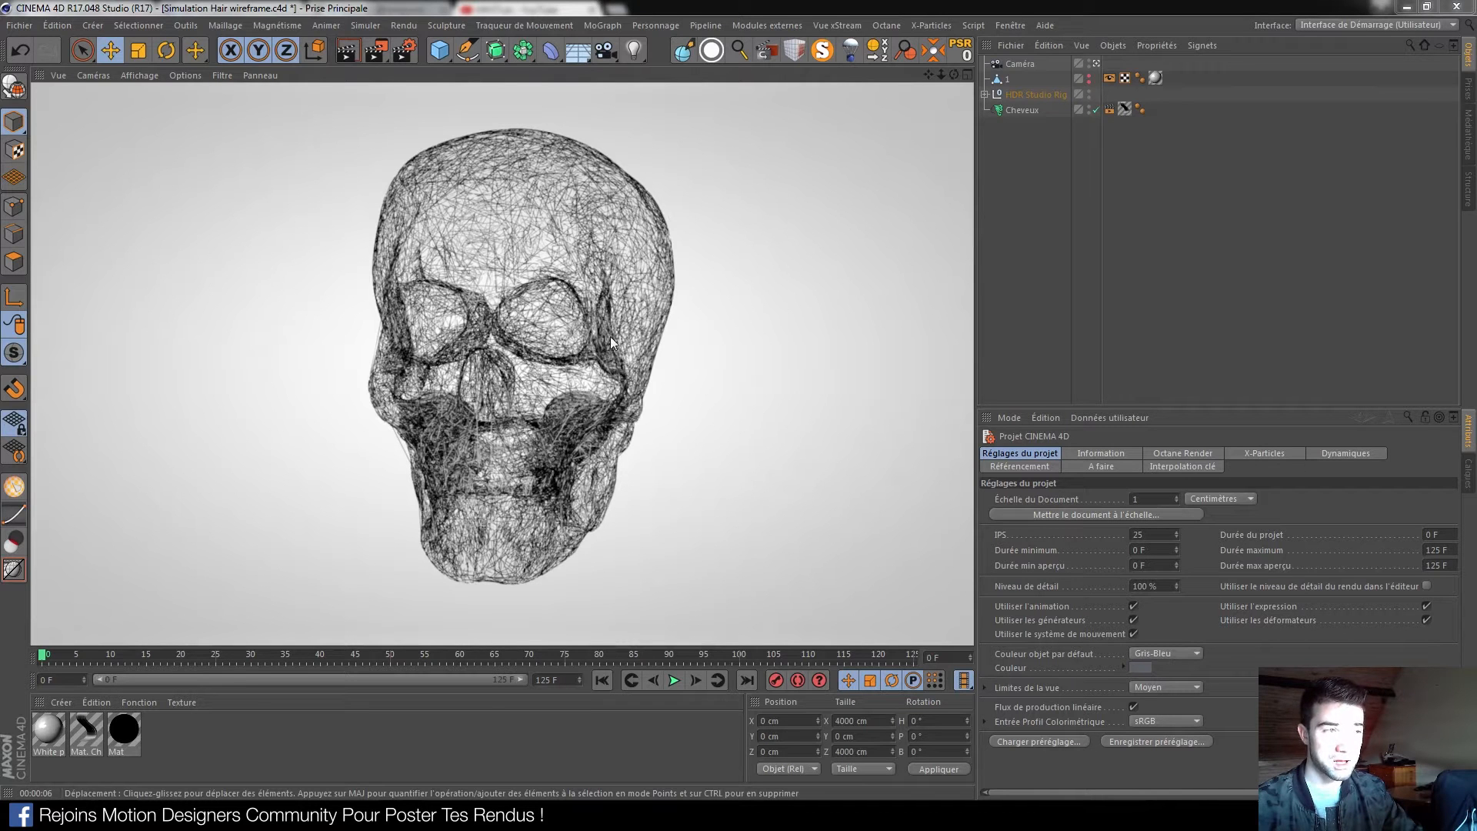
Play the skull hair simulation from the first frame and pause it at frame 43
{"action": "left_click", "coordinate": [606, 679]}
{"action": "left_click", "coordinate": [673, 680]}
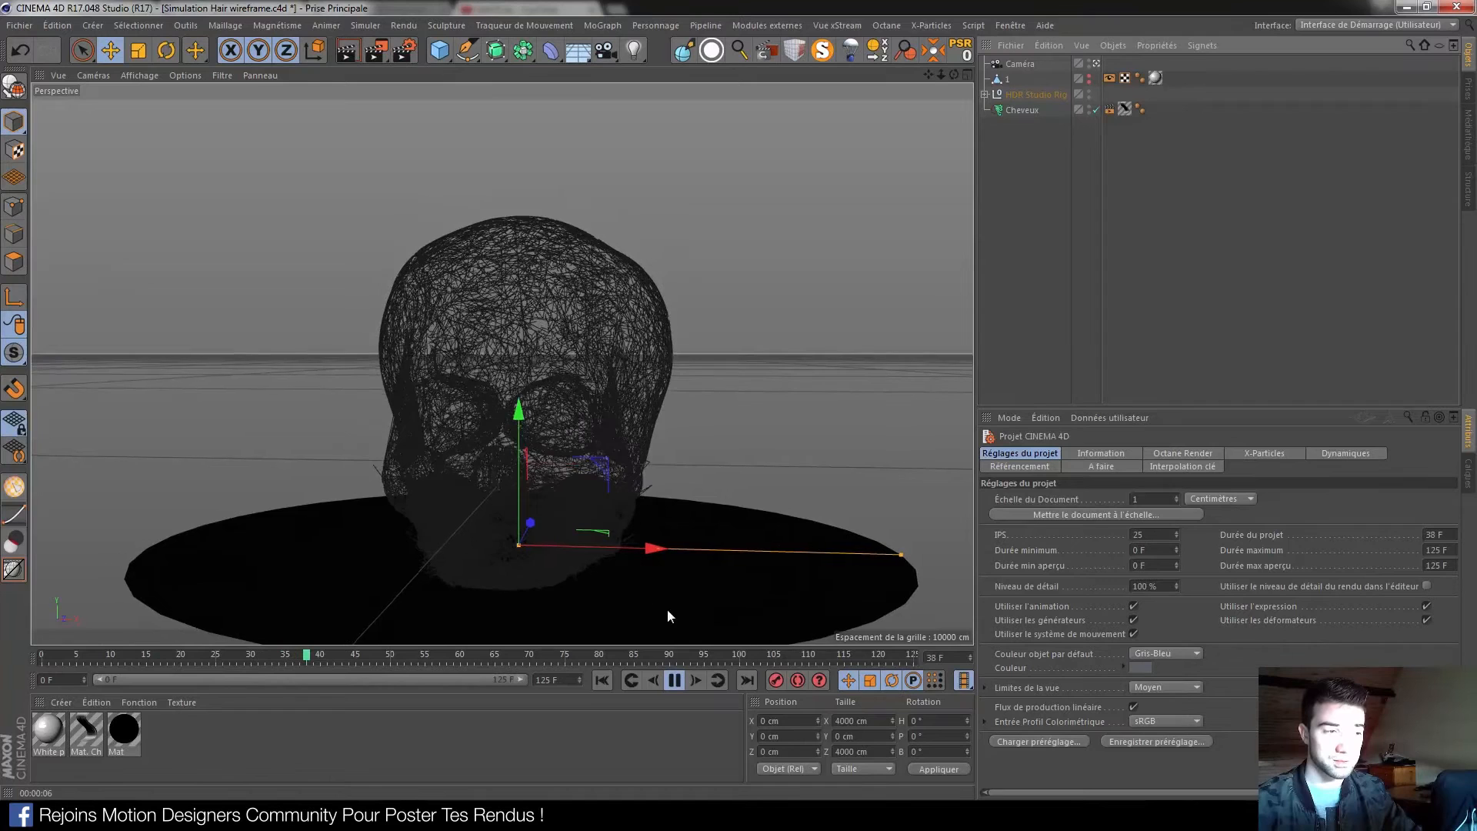
{"action": "left_click", "coordinate": [675, 681]}
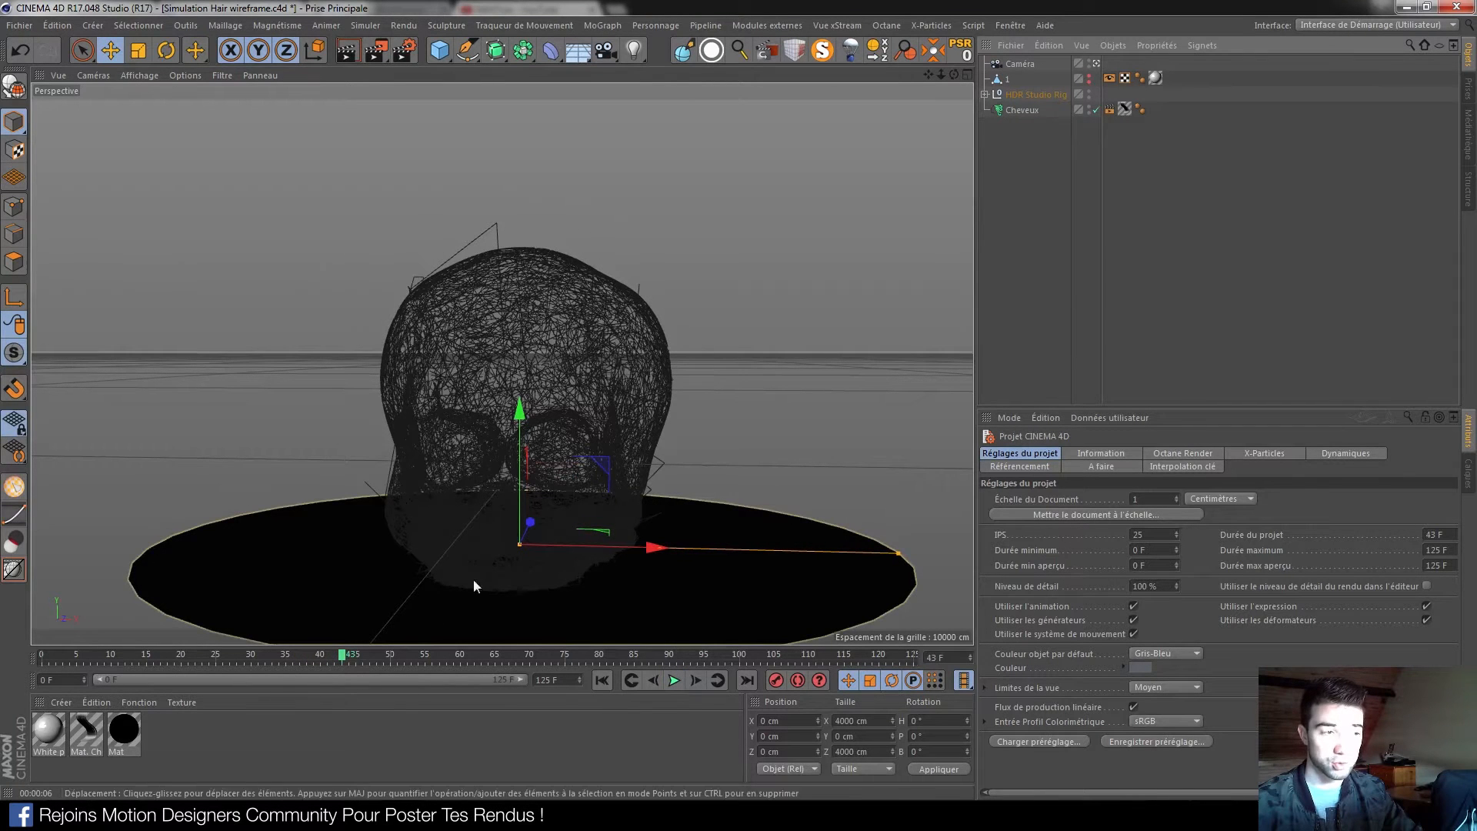
Start a new project and add a sphere raised to Y 160 cm
{"action": "left_click", "coordinate": [19, 25]}
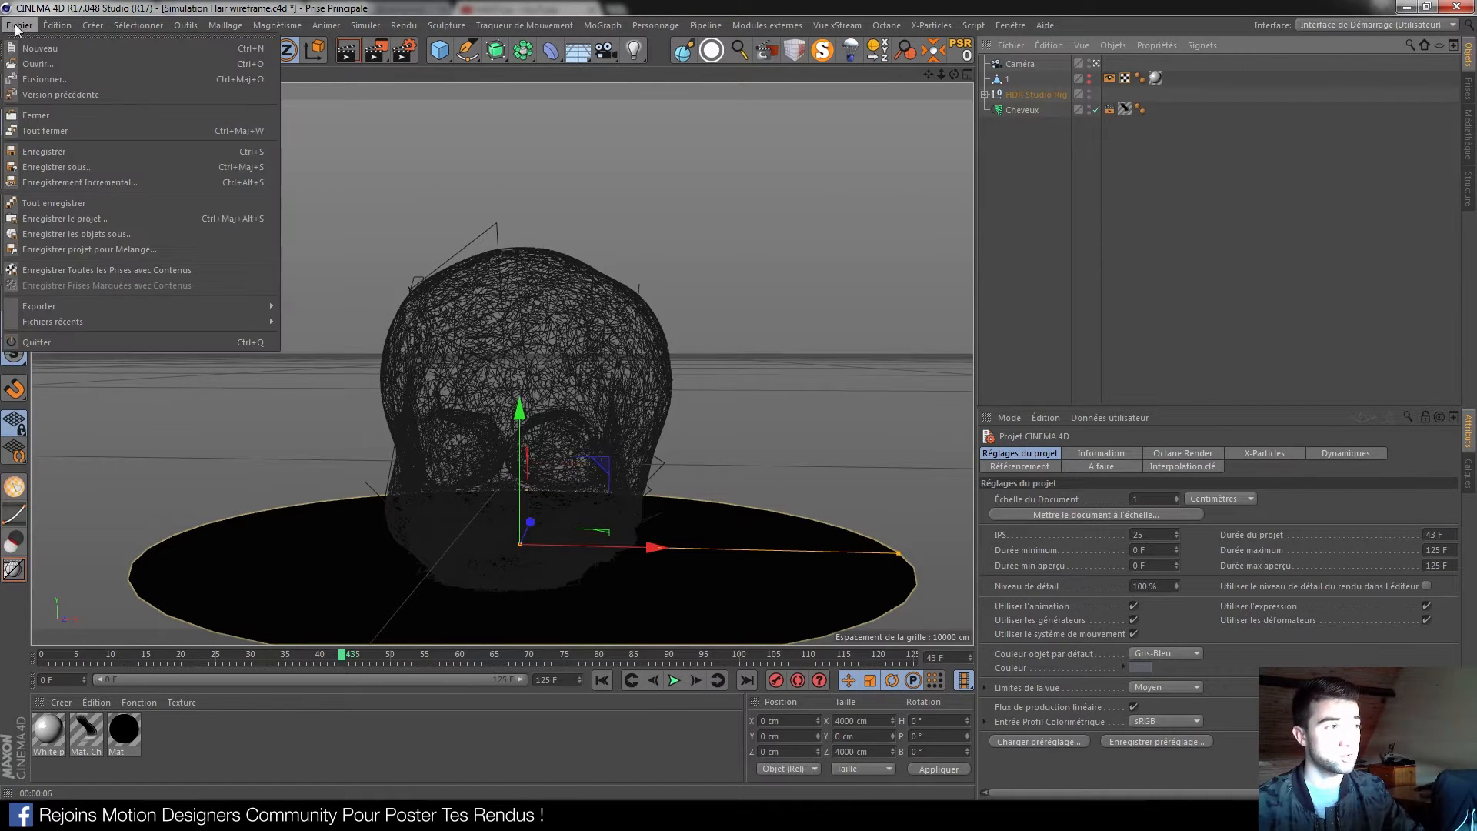
{"action": "left_click", "coordinate": [36, 48]}
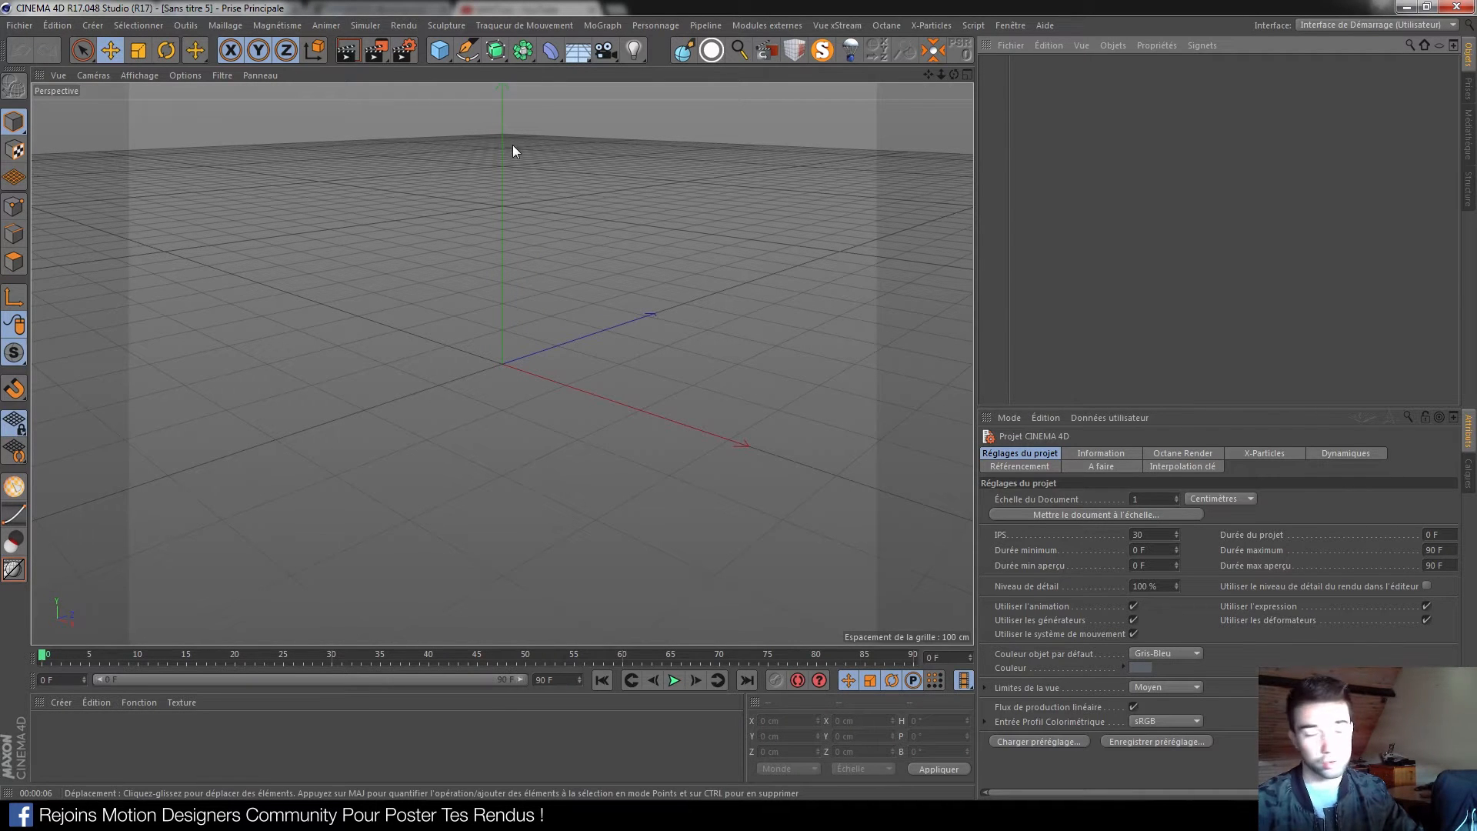
{"action": "left_click", "coordinate": [439, 52]}
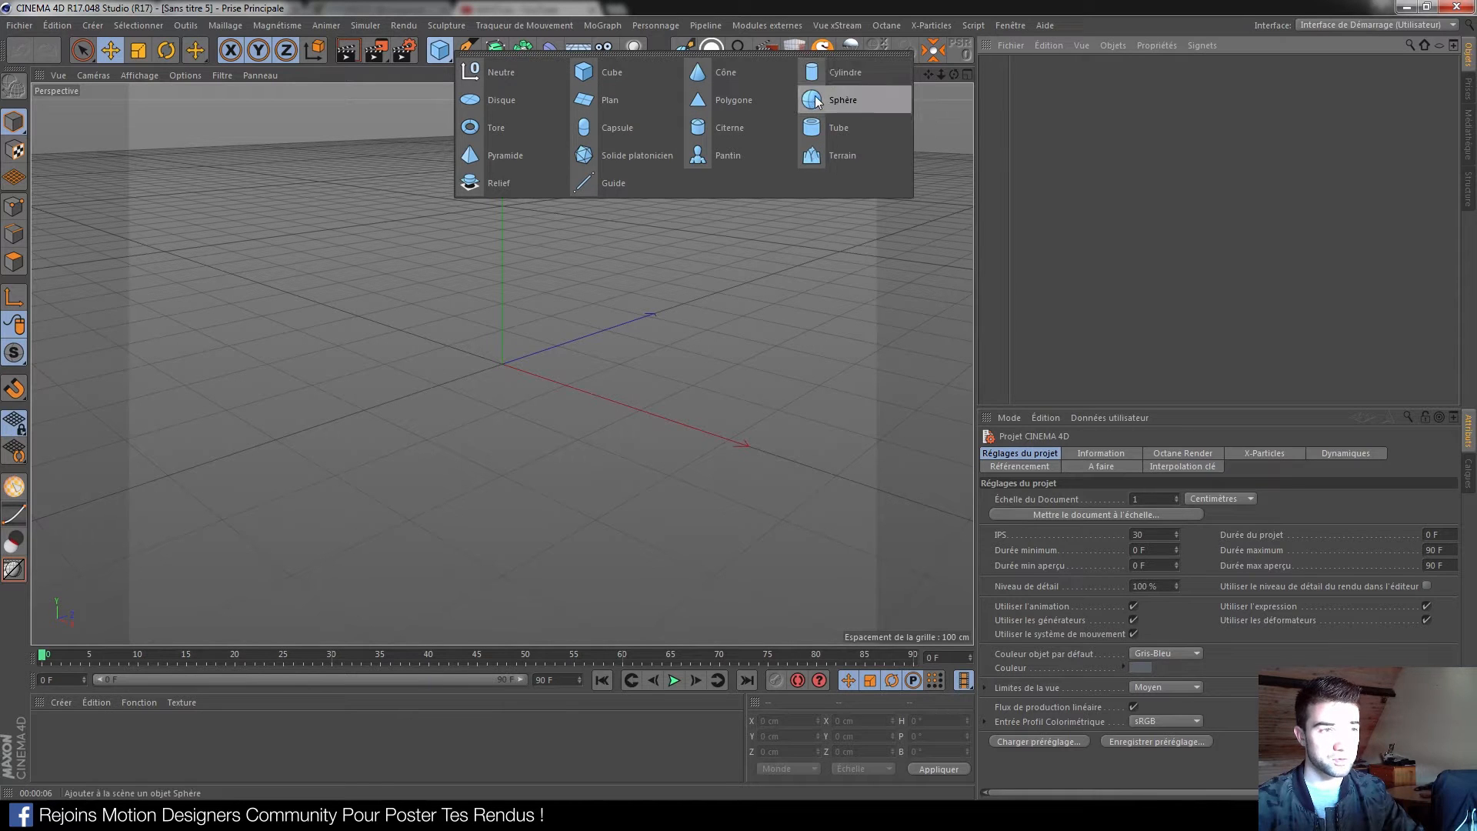
{"action": "left_click", "coordinate": [876, 99]}
{"action": "left_click_drag", "start_coordinate": [503, 251], "coordinate": [509, 107]}
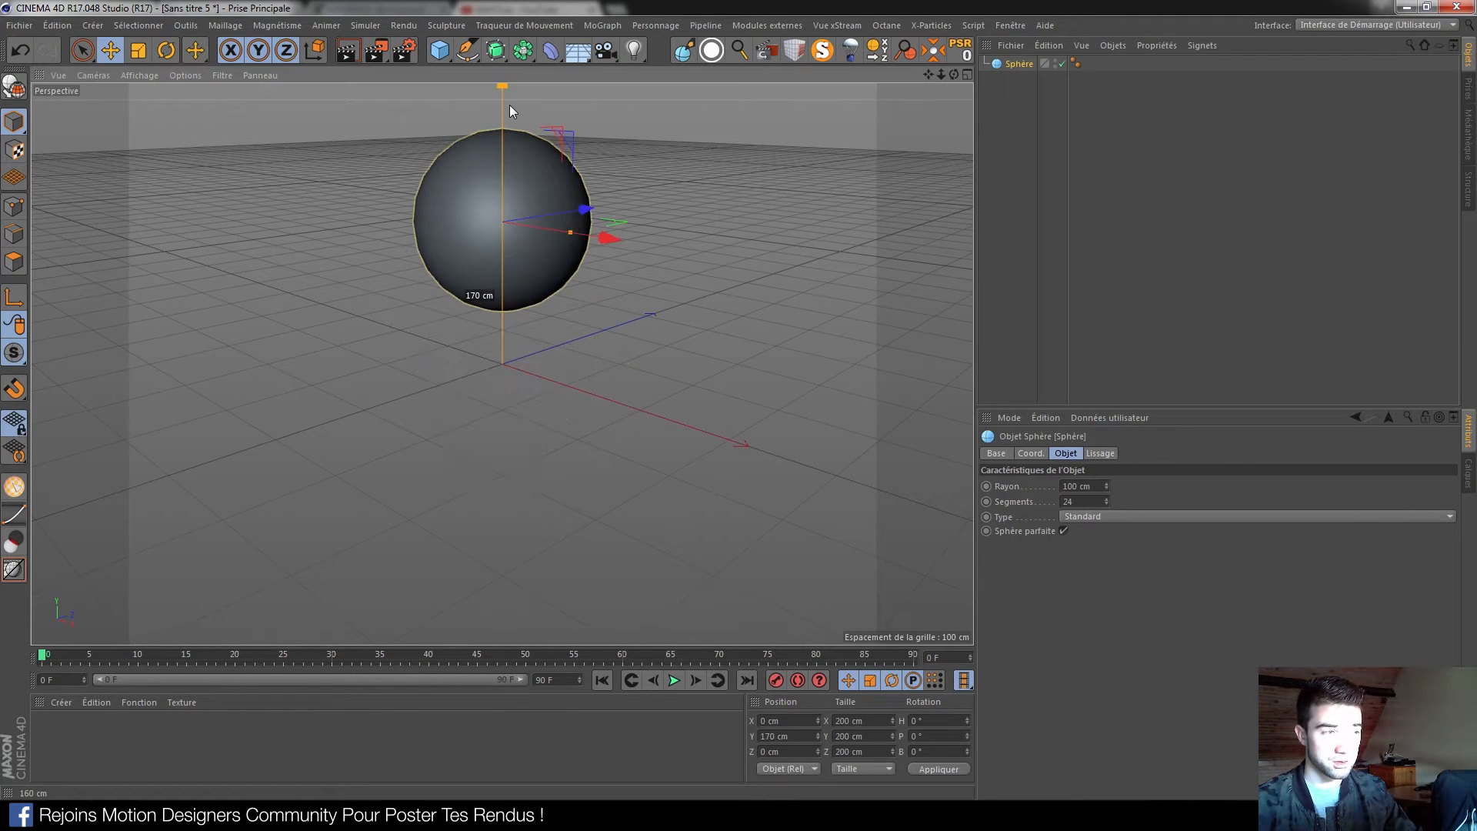
Make the sphere an Icosaèdre type and display it with Gouraud Shading (Lines)
{"action": "left_click", "coordinate": [1108, 516]}
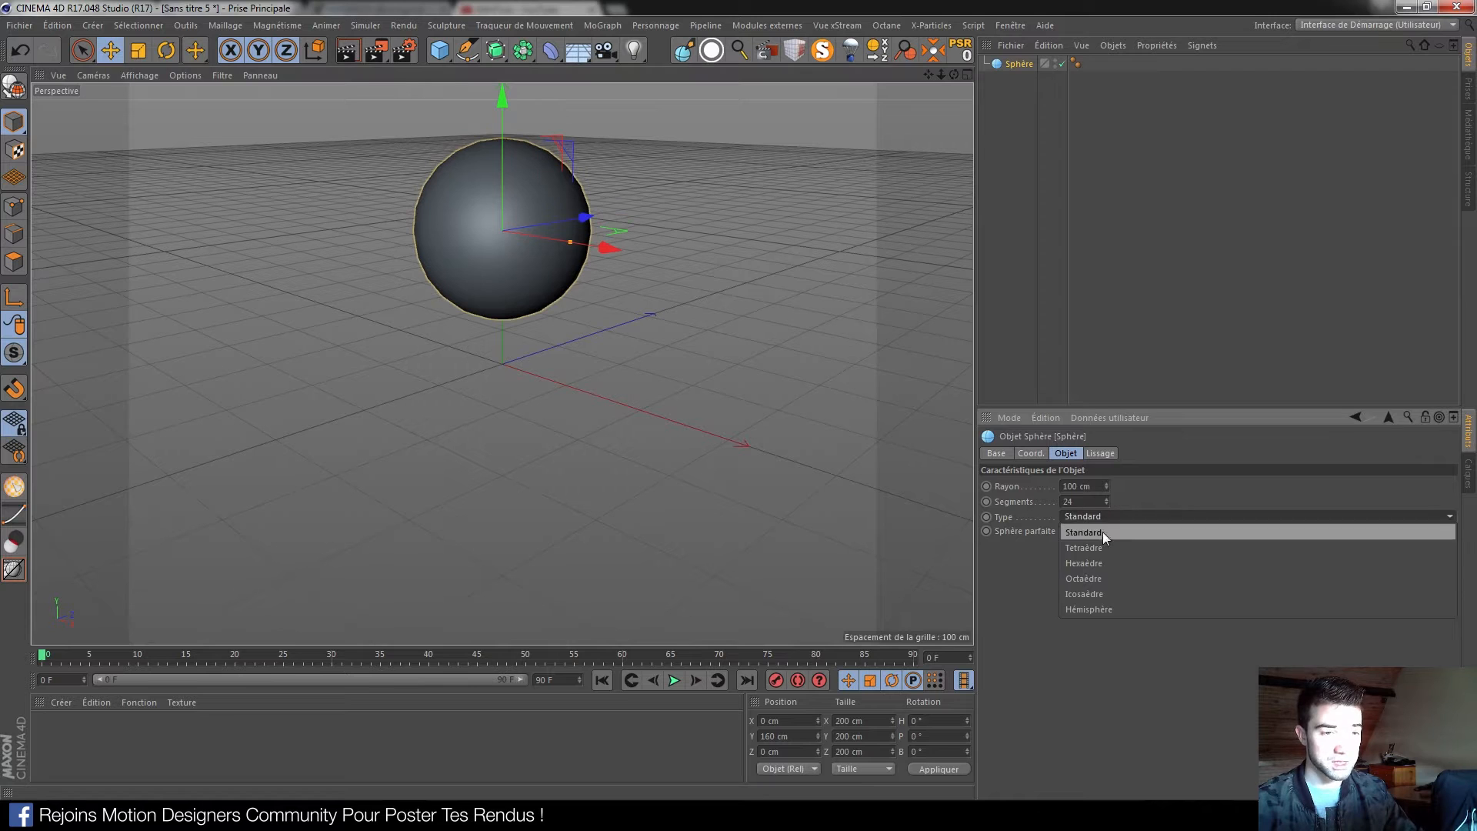
{"action": "left_click", "coordinate": [1093, 594]}
{"action": "left_click", "coordinate": [136, 75]}
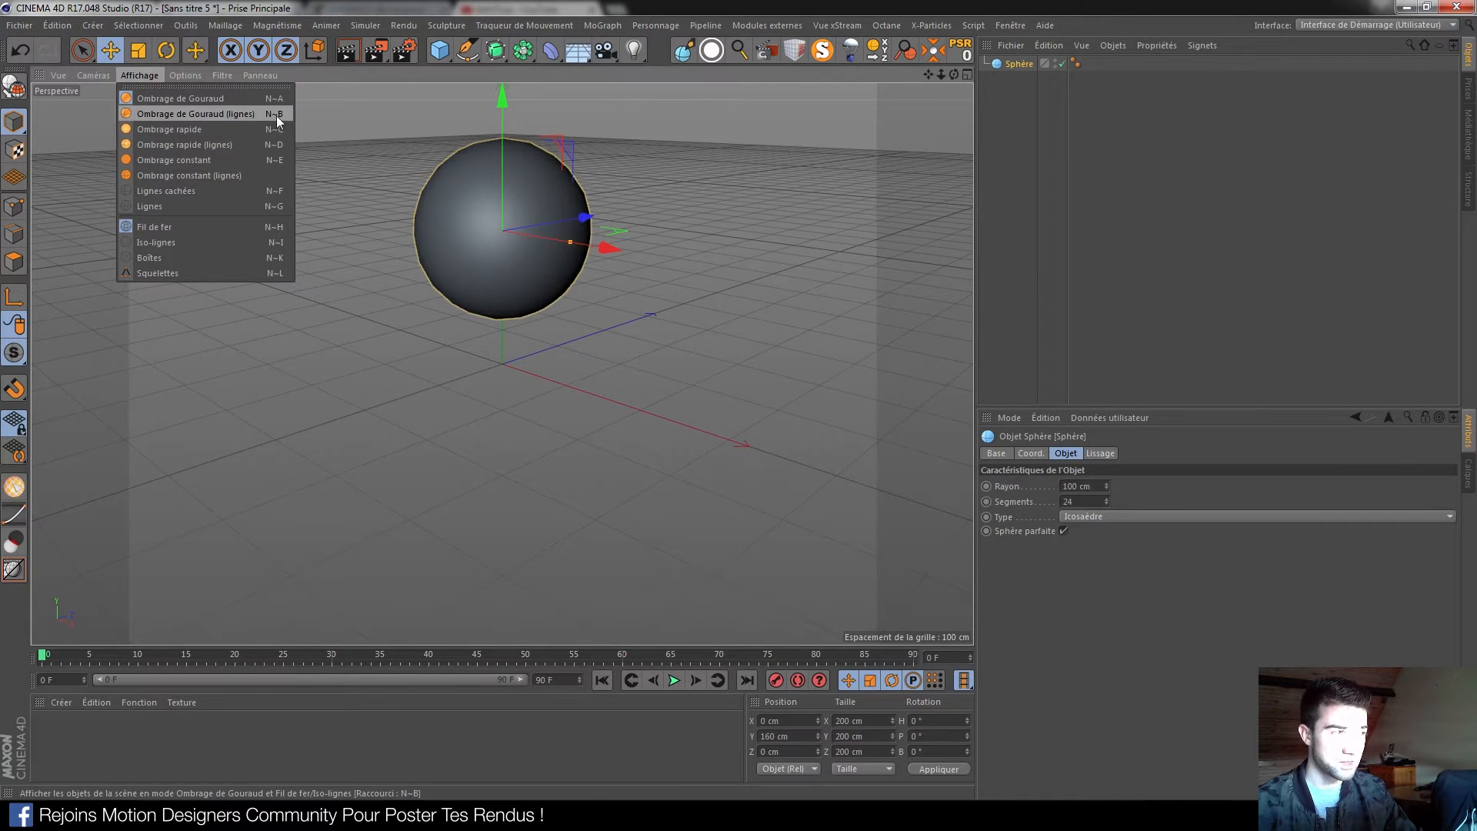
{"action": "left_click", "coordinate": [159, 114]}
{"action": "right_click_drag", "start_coordinate": [480, 221], "coordinate": [638, 214], "text": "alt"}
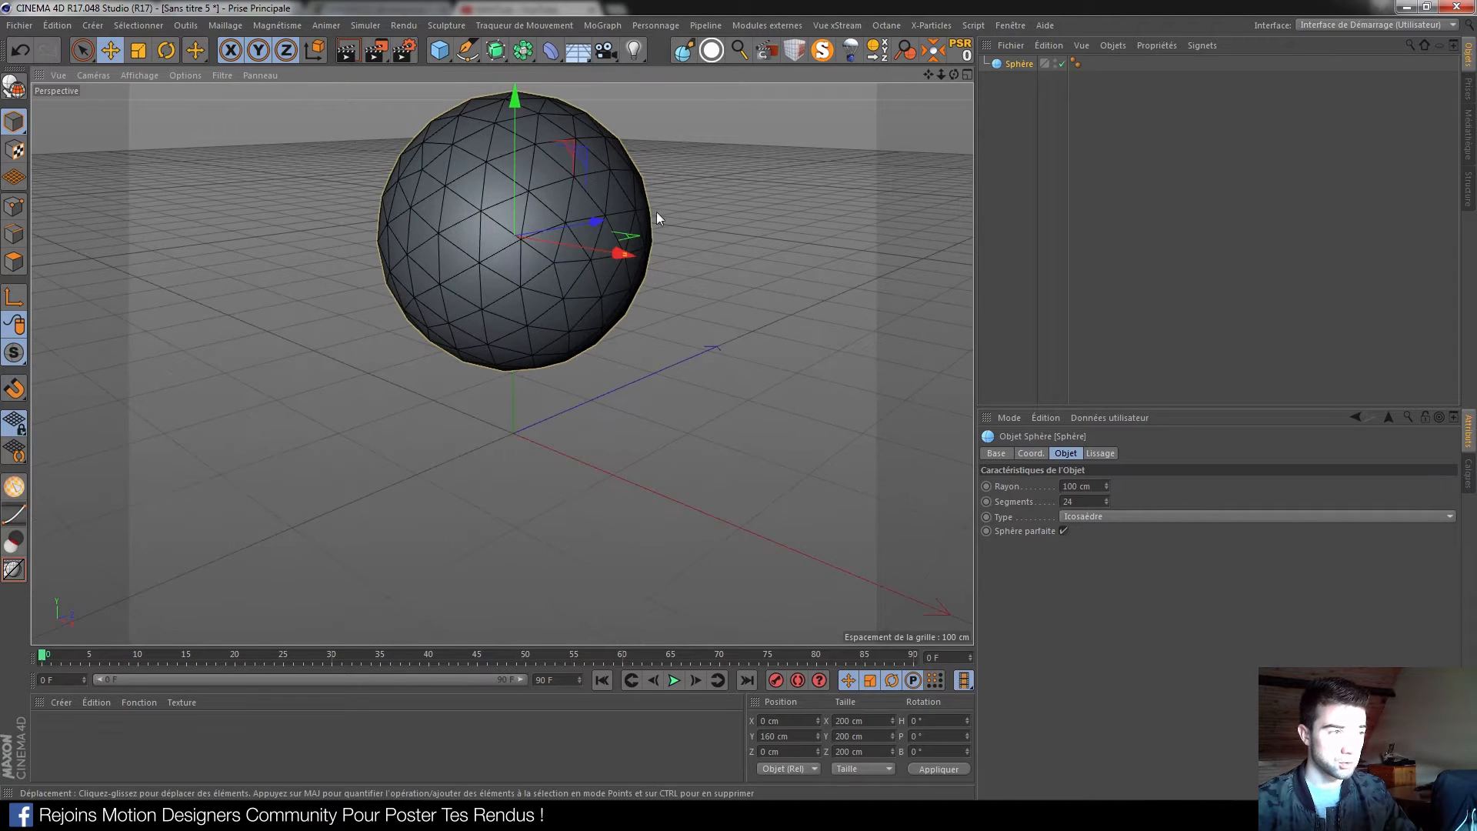
{"action": "left_click_drag", "start_coordinate": [576, 217], "coordinate": [492, 266], "text": "alt"}
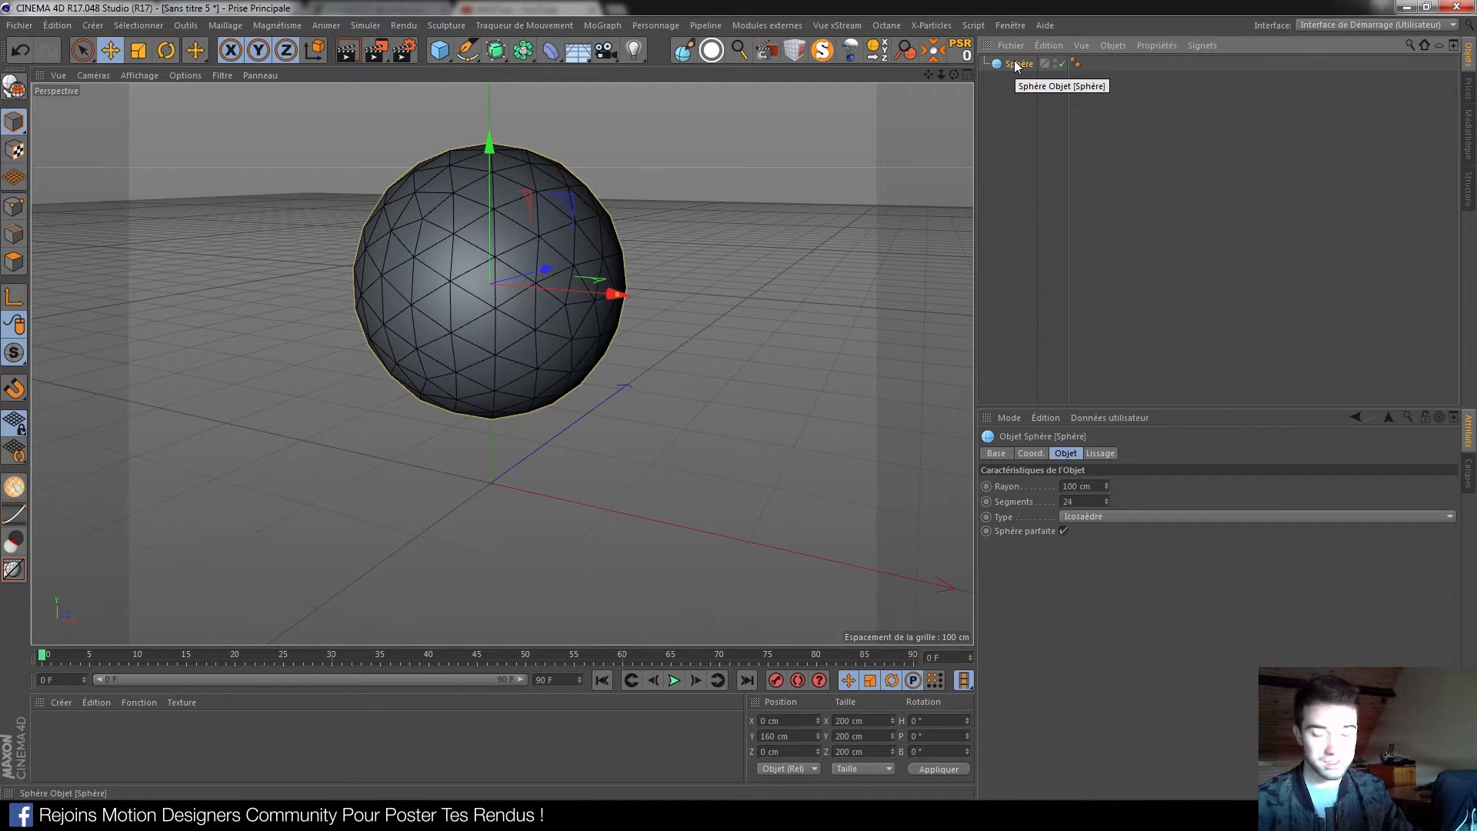
Make the sphere editable with C and select all of its edges in Edge mode
{"action": "key", "text": "c"}
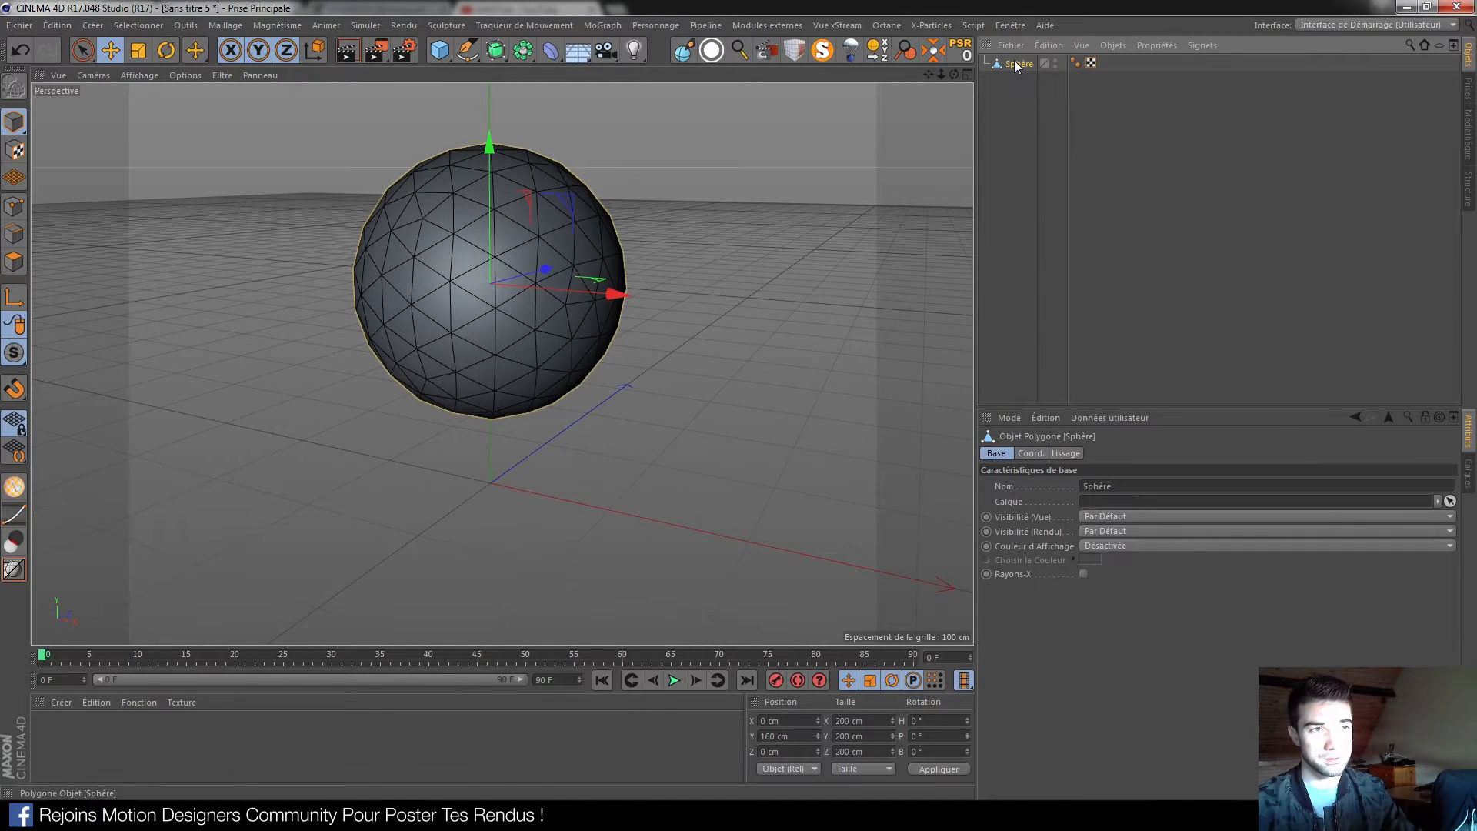
{"action": "left_click", "coordinate": [17, 236]}
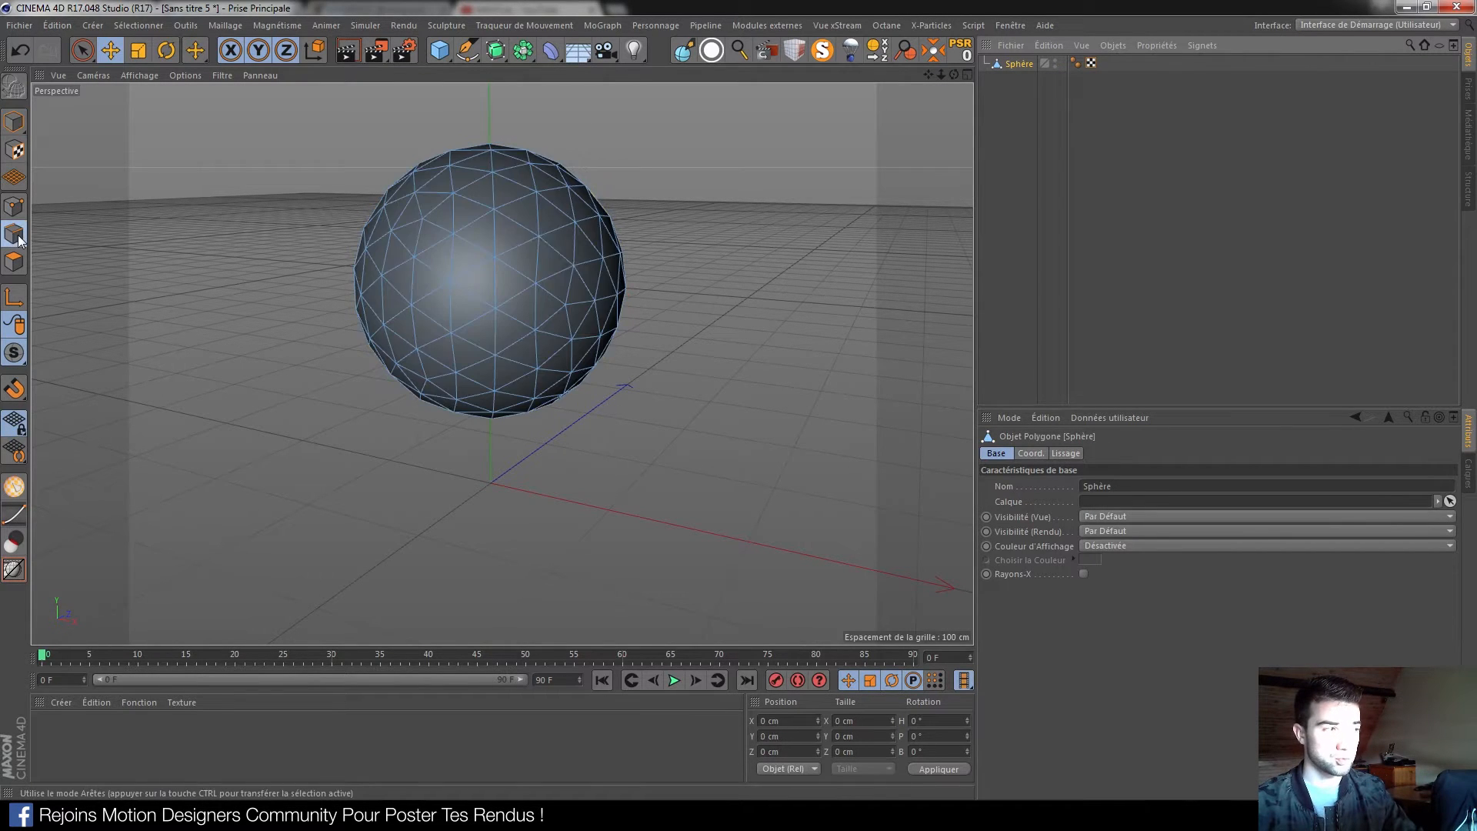
{"action": "left_click", "coordinate": [496, 238]}
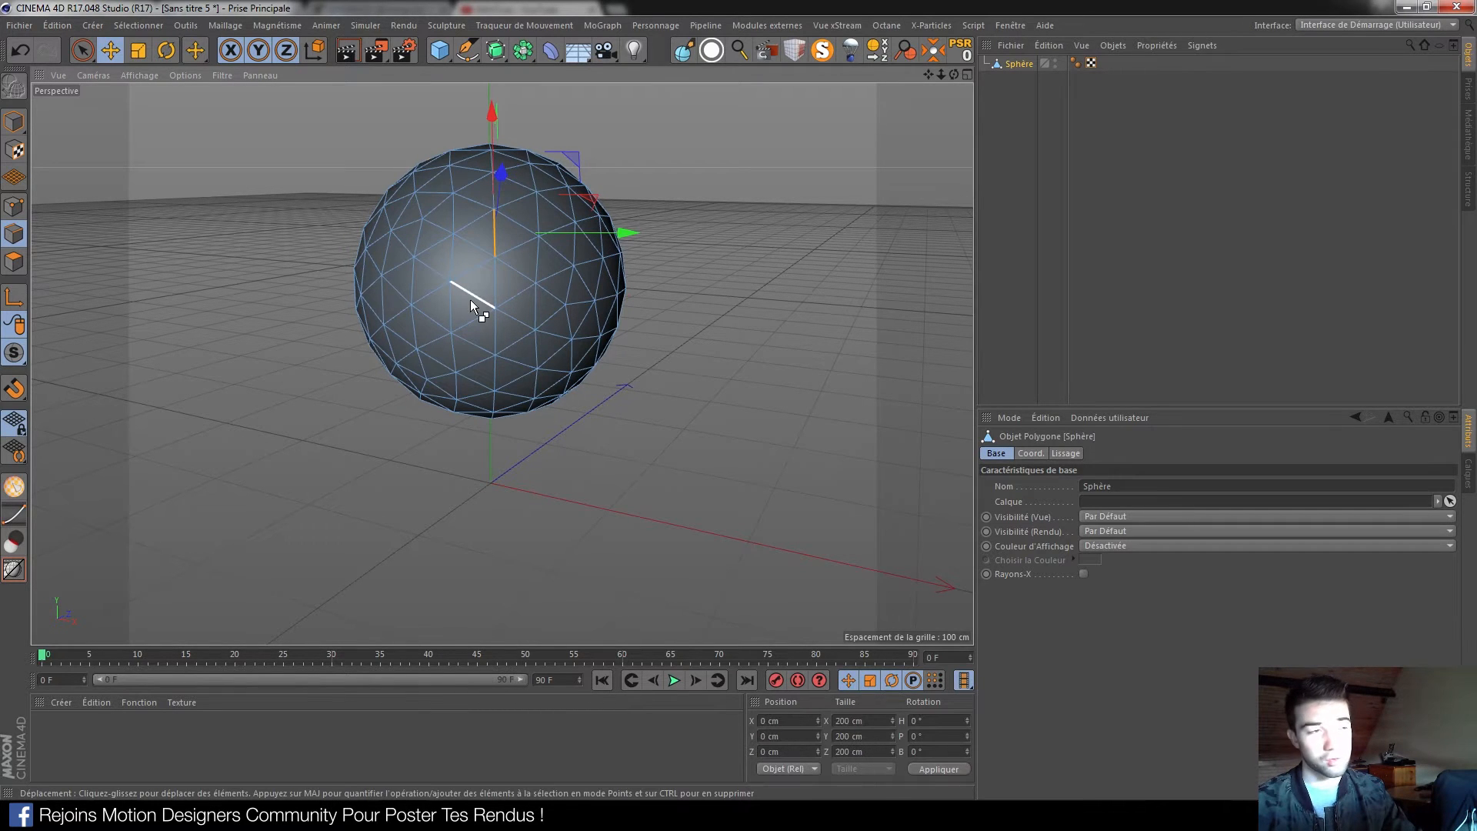
{"action": "key", "text": "ctrl+a"}
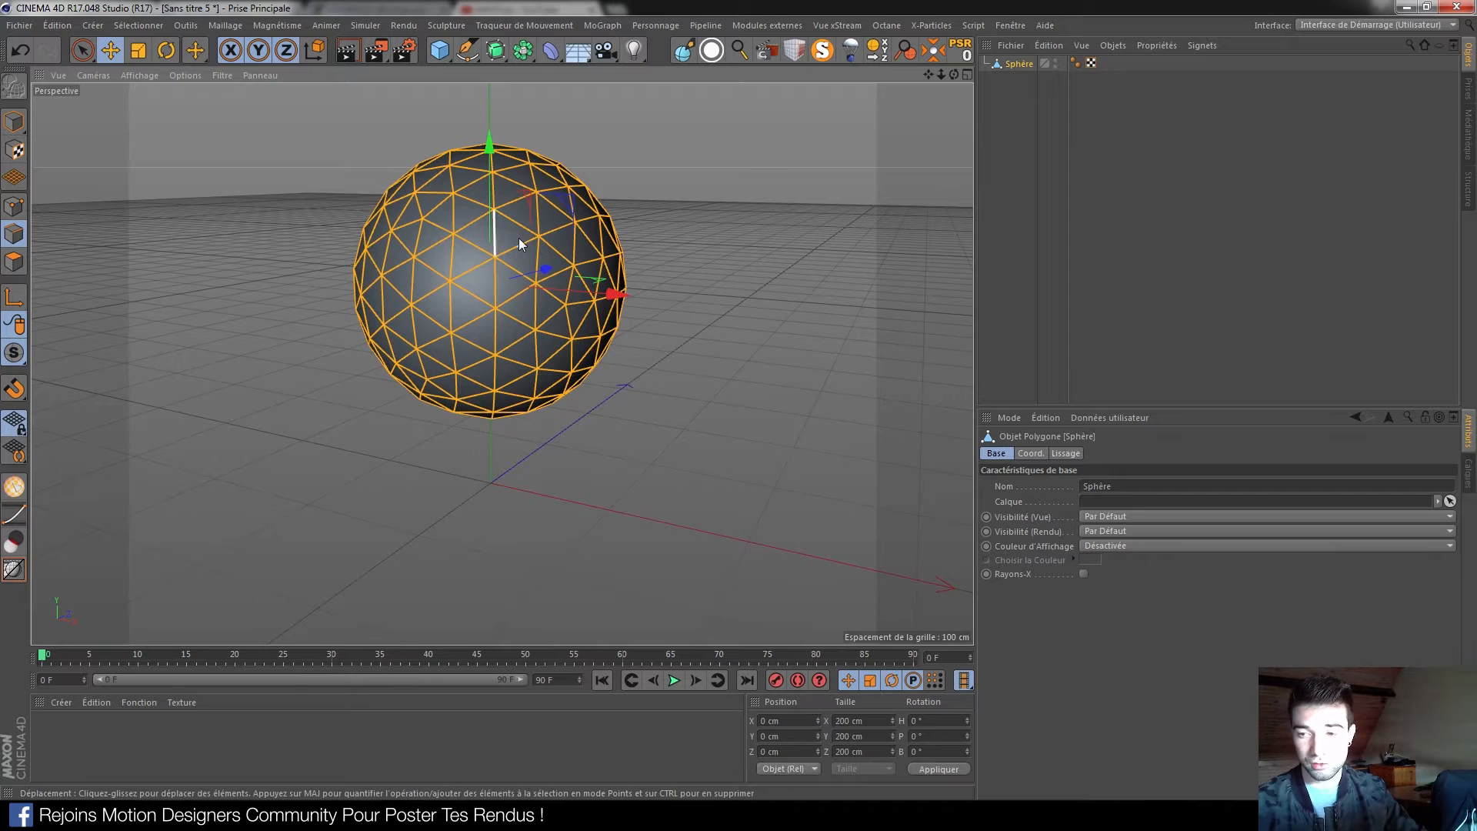
Convert the selected edges into a Sphère.Spline object with Convertir les arêtes en spline
{"action": "left_click", "coordinate": [225, 26]}
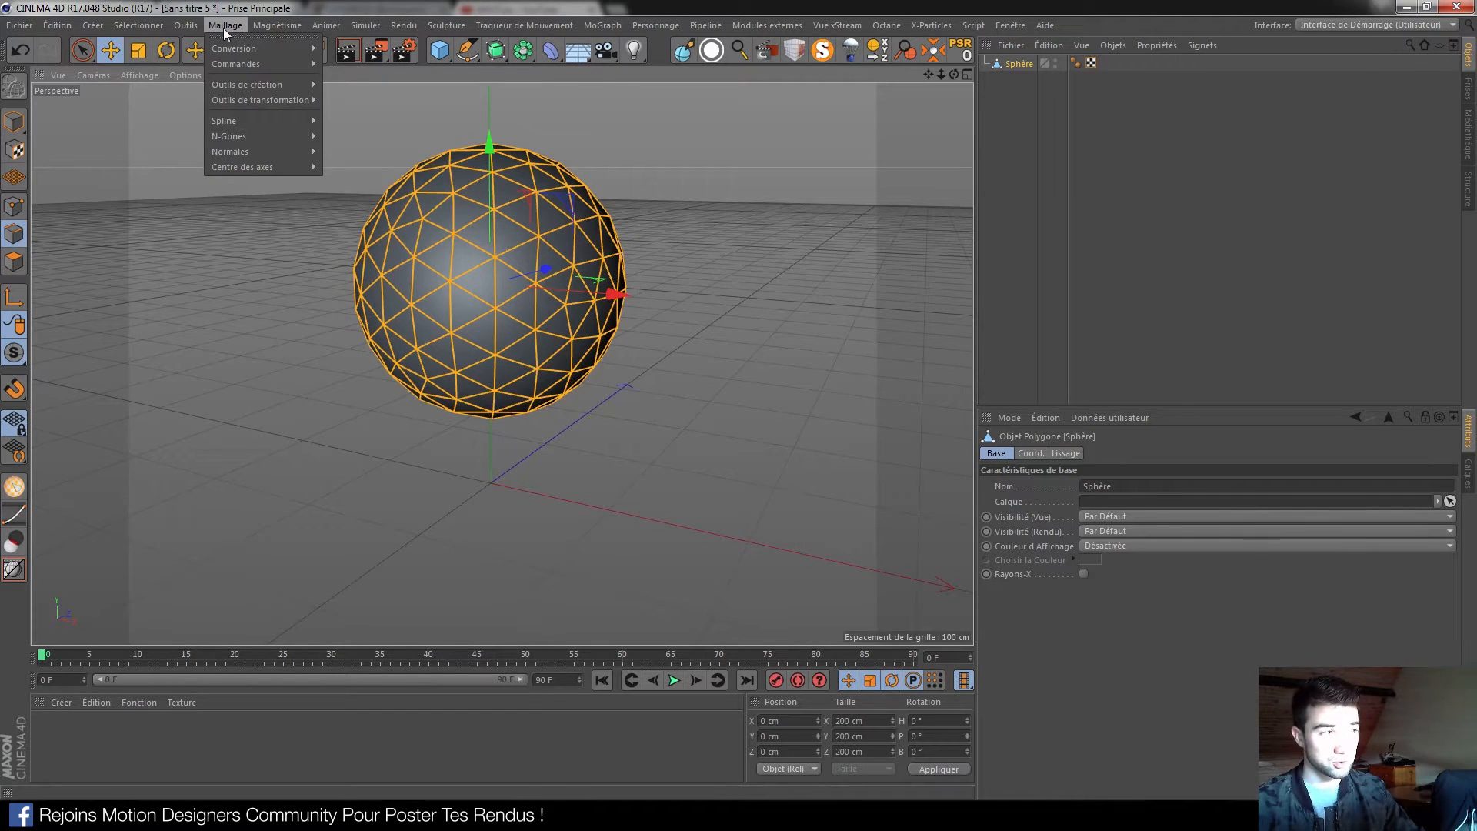
{"action": "mouse_move", "coordinate": [279, 61]}
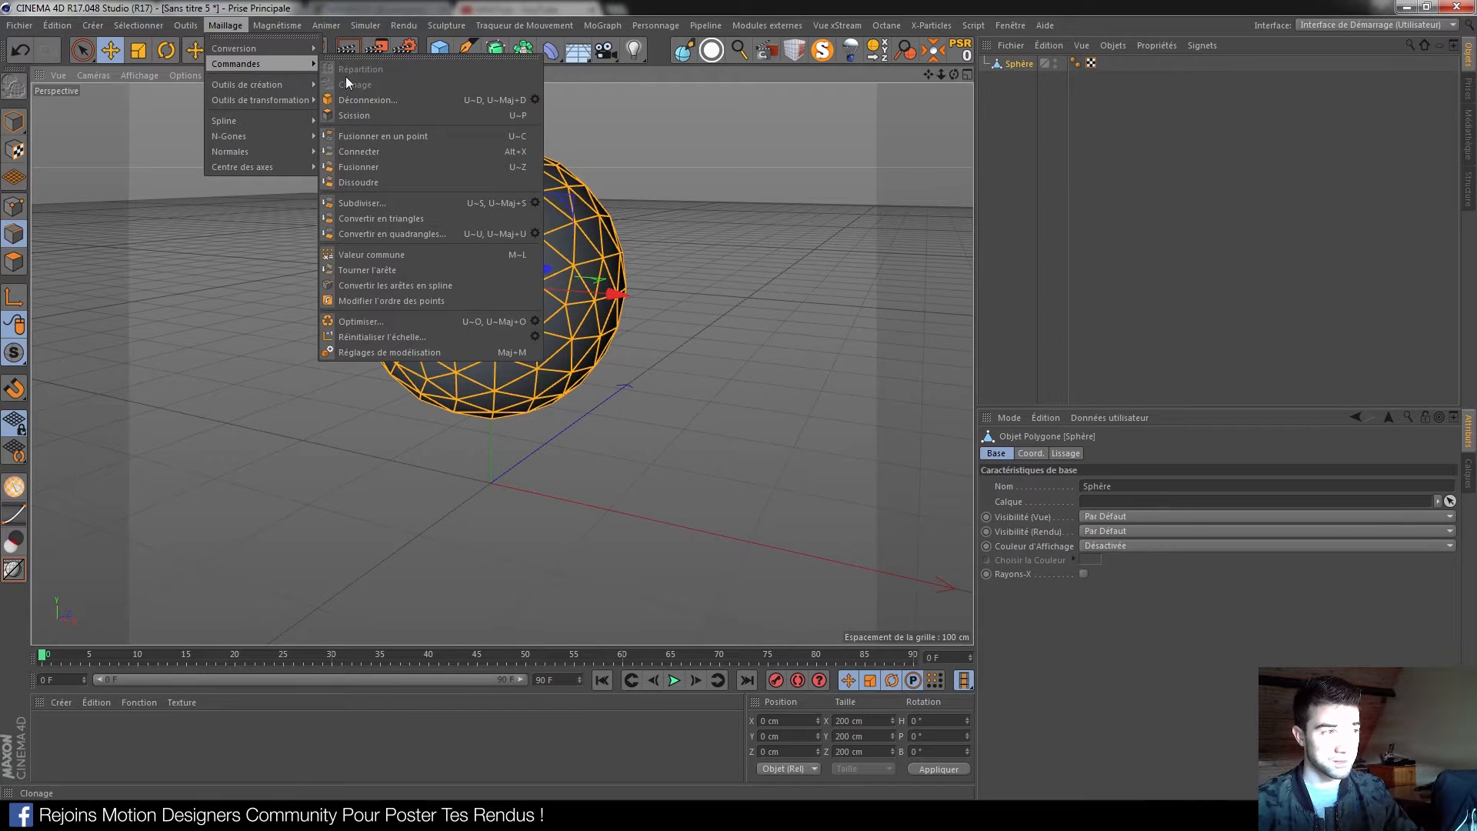
{"action": "left_click", "coordinate": [425, 286]}
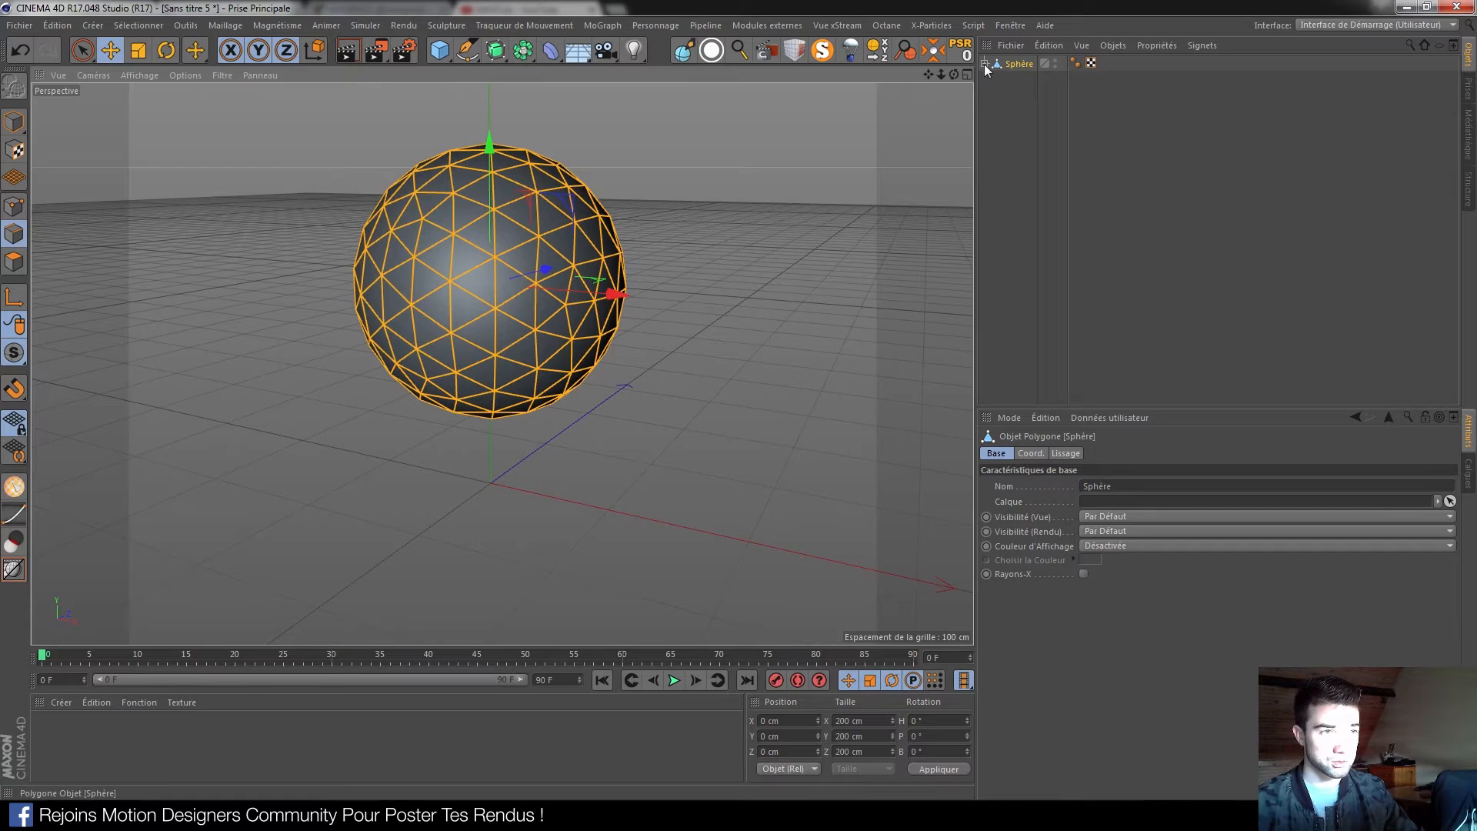
{"action": "key", "text": "alt+Tab"}
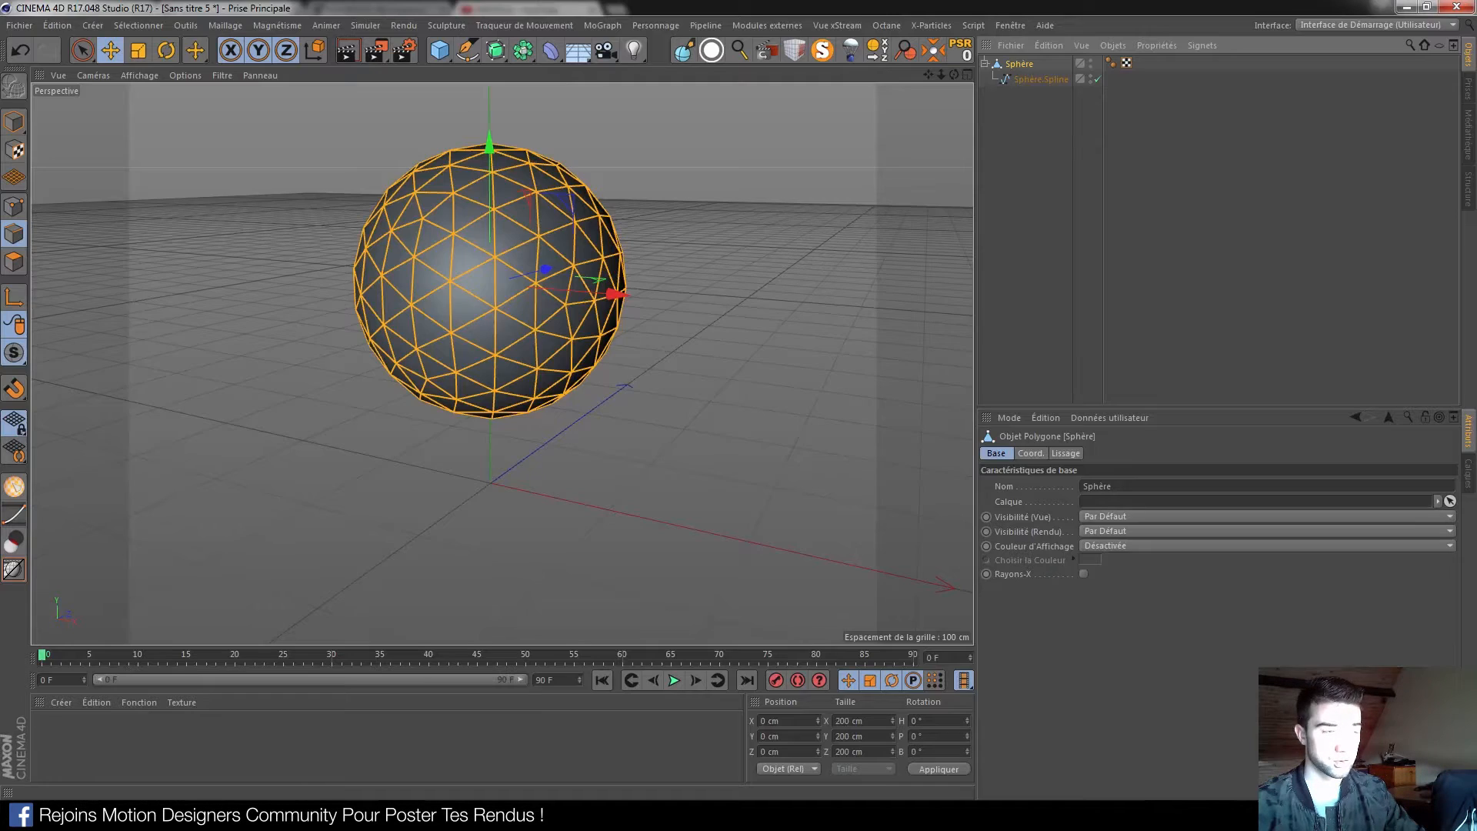
{"action": "key", "text": "alt+Tab"}
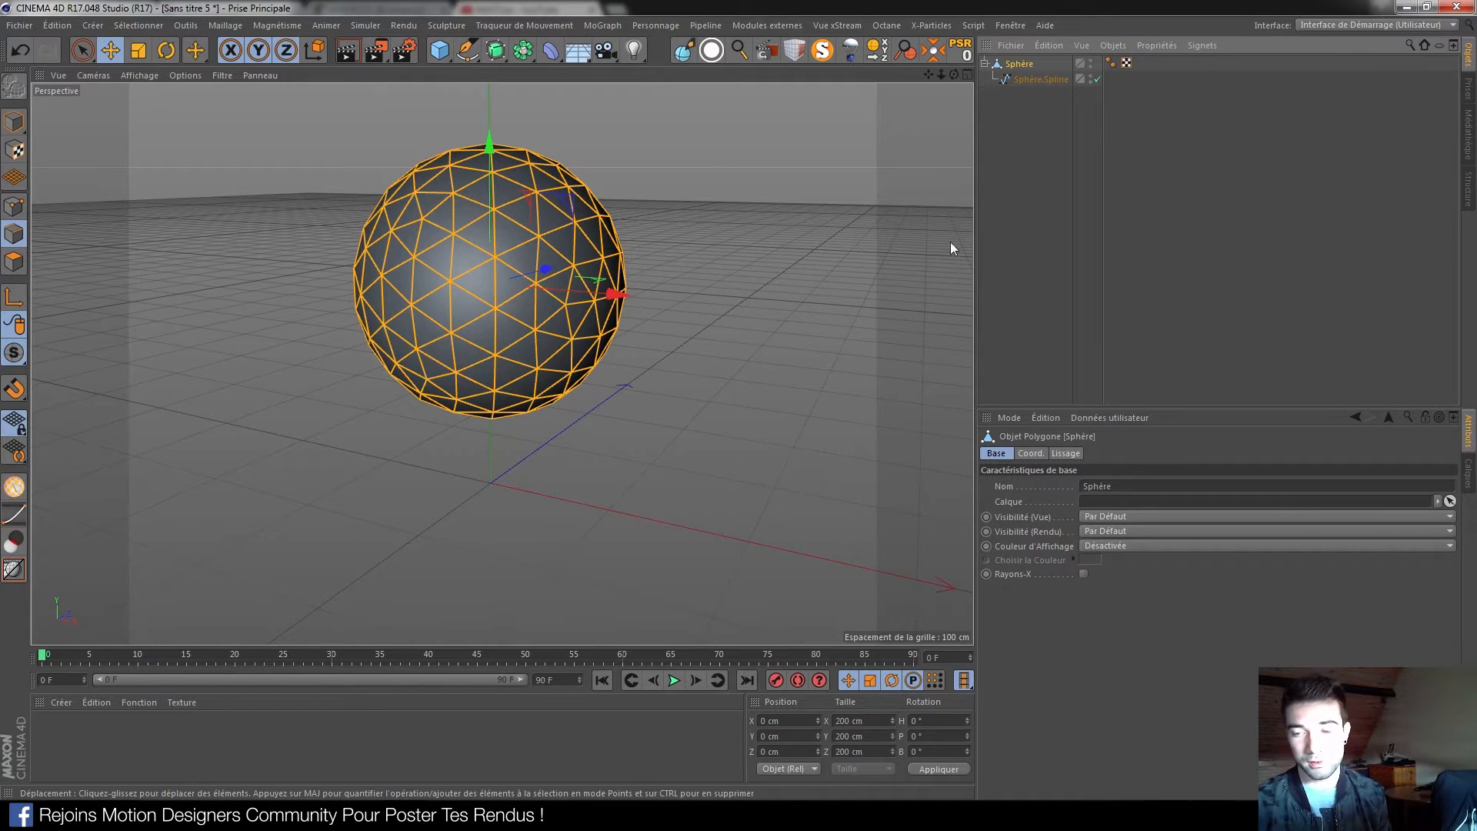
Move Sphère.Spline to the top level and hide the polygon Sphère, leaving the white edge wireframe
{"action": "middle_click_drag", "start_coordinate": [547, 276], "coordinate": [568, 325], "text": "alt"}
{"action": "left_click_drag", "start_coordinate": [1032, 80], "coordinate": [1031, 124]}
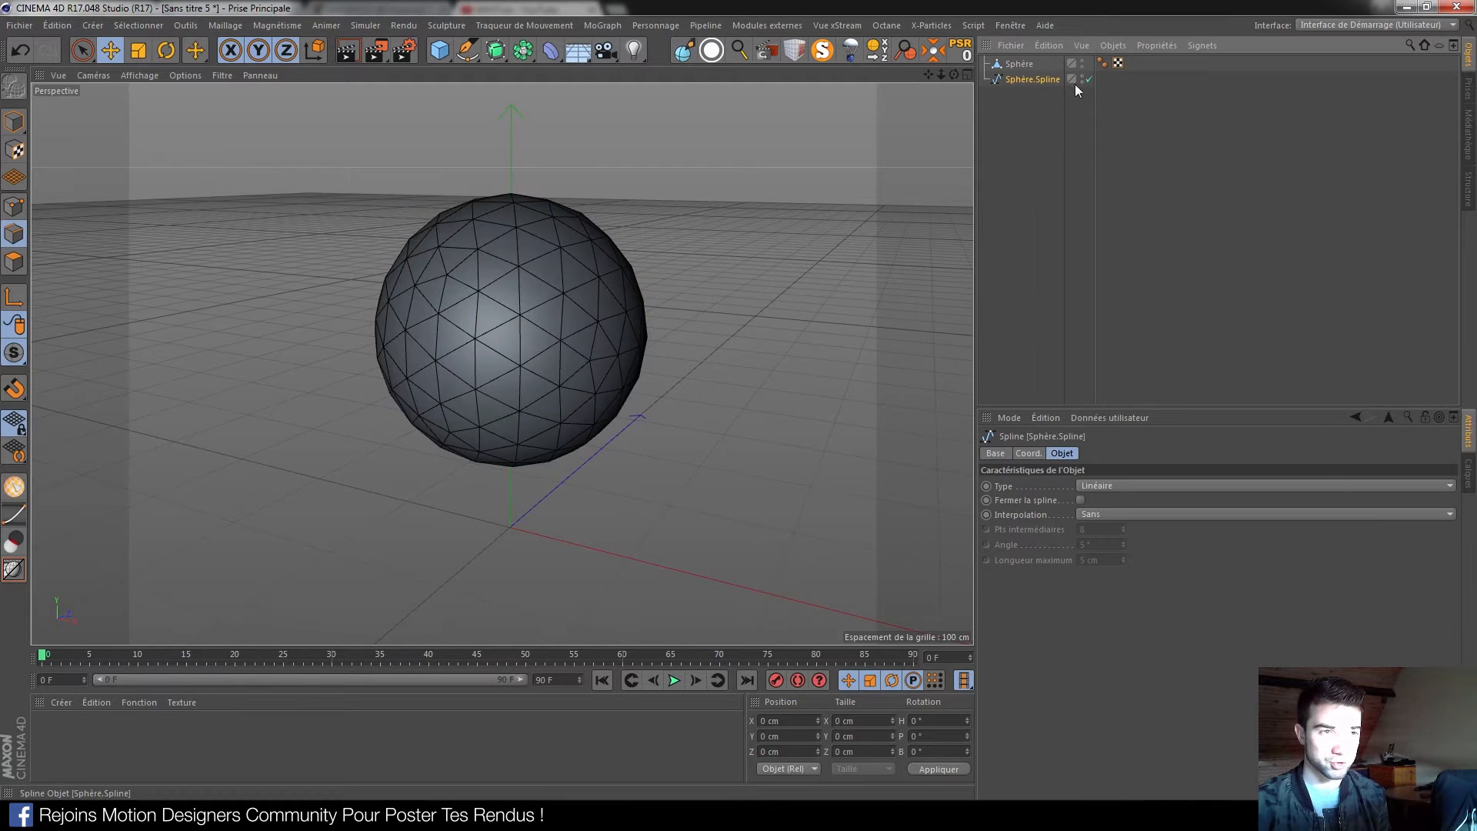
{"action": "left_click", "coordinate": [822, 50]}
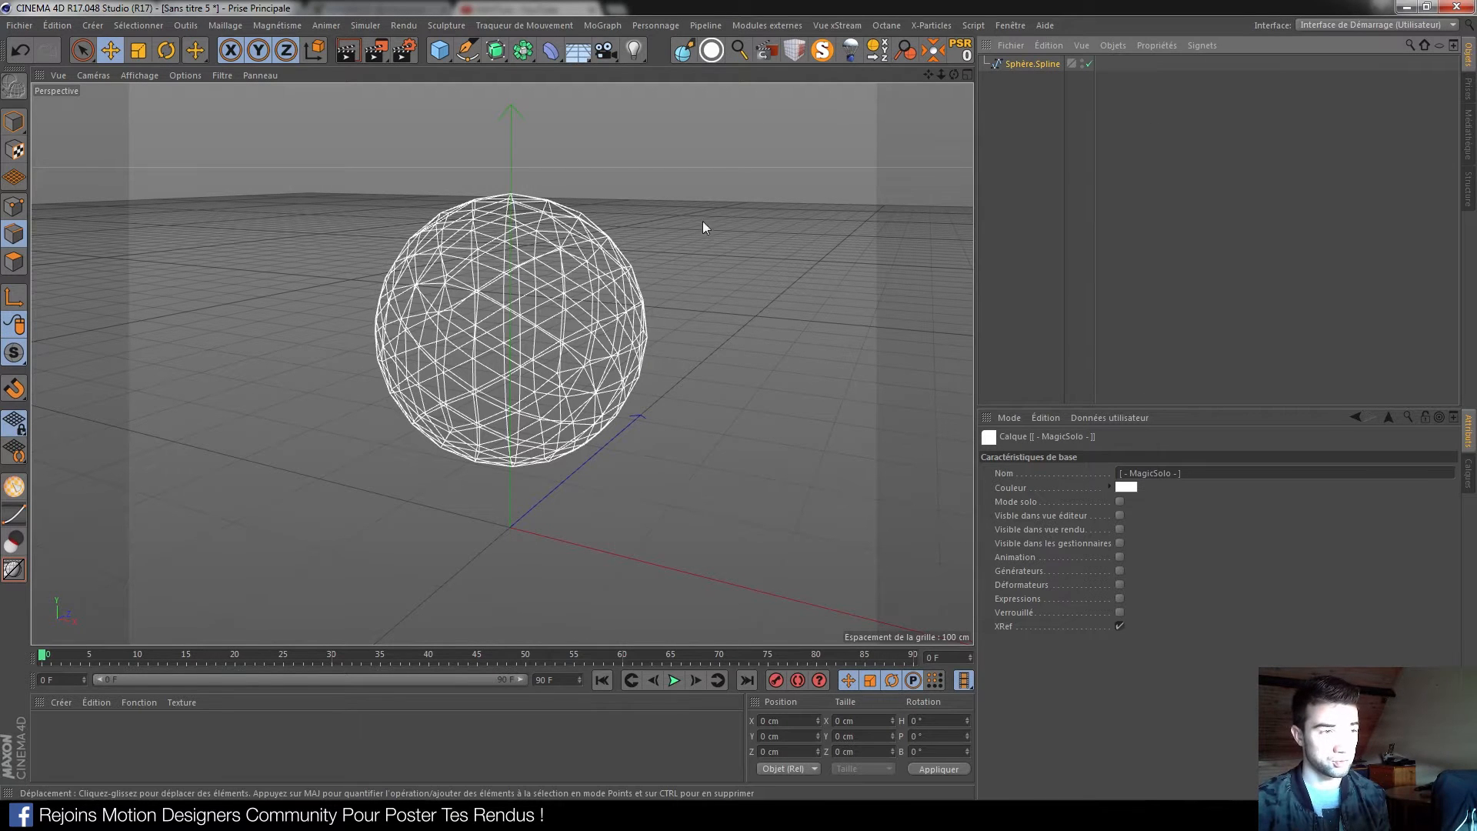
{"action": "left_click", "coordinate": [821, 50]}
{"action": "left_click", "coordinate": [1036, 81]}
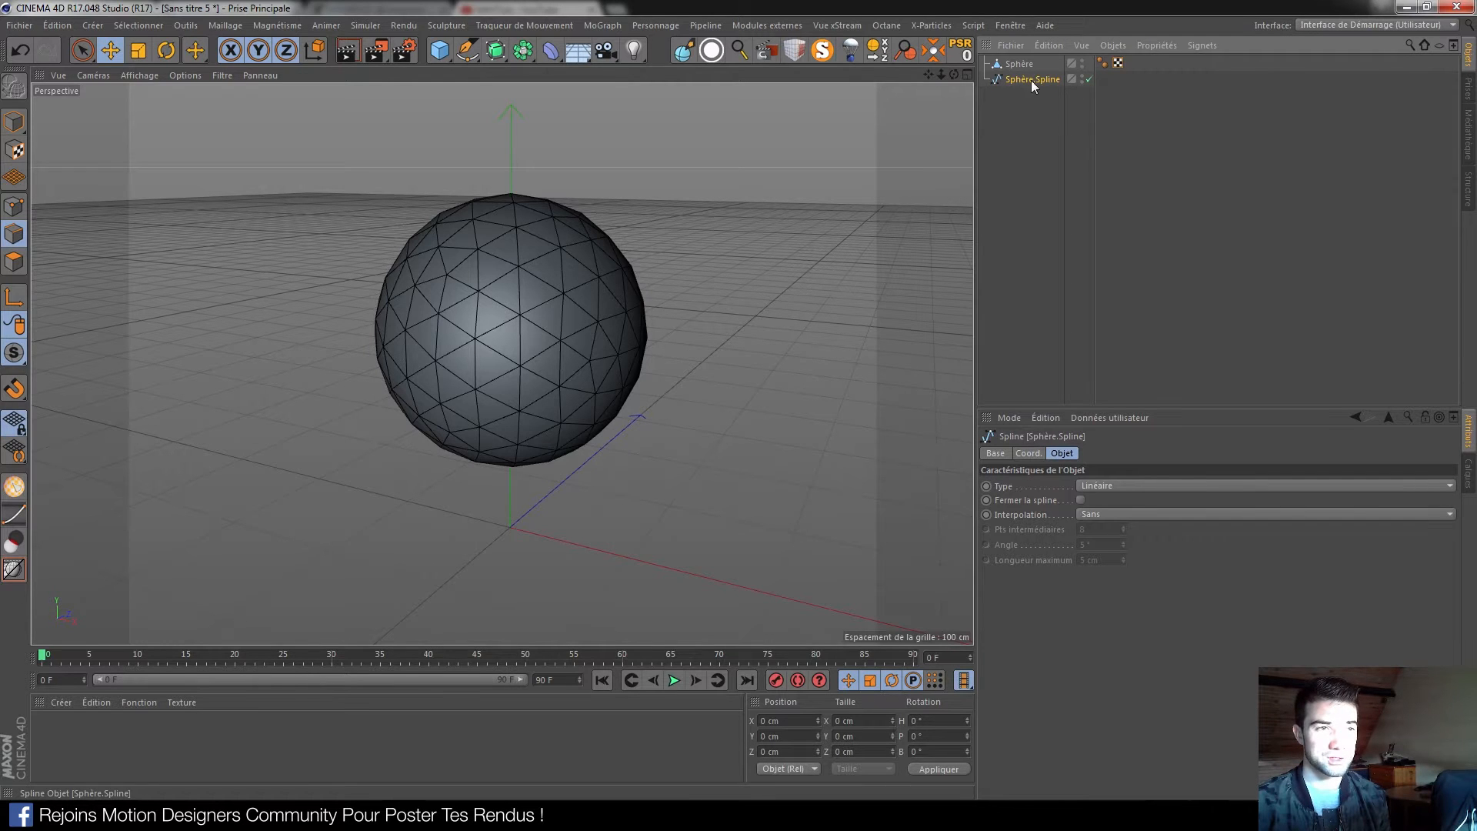
{"action": "left_click", "coordinate": [1082, 63]}
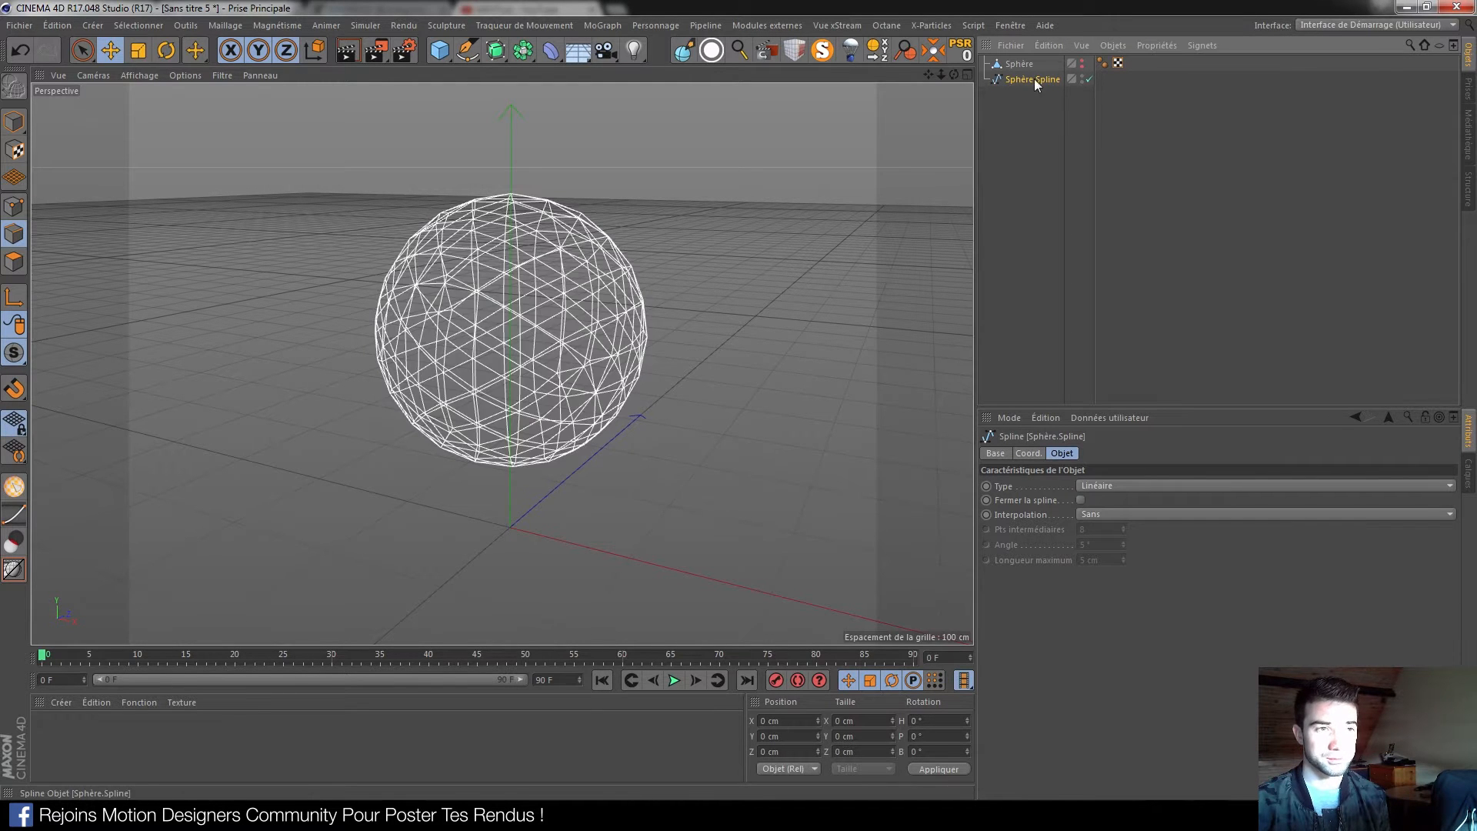
{"action": "left_click_drag", "start_coordinate": [469, 283], "coordinate": [525, 359], "text": "alt"}
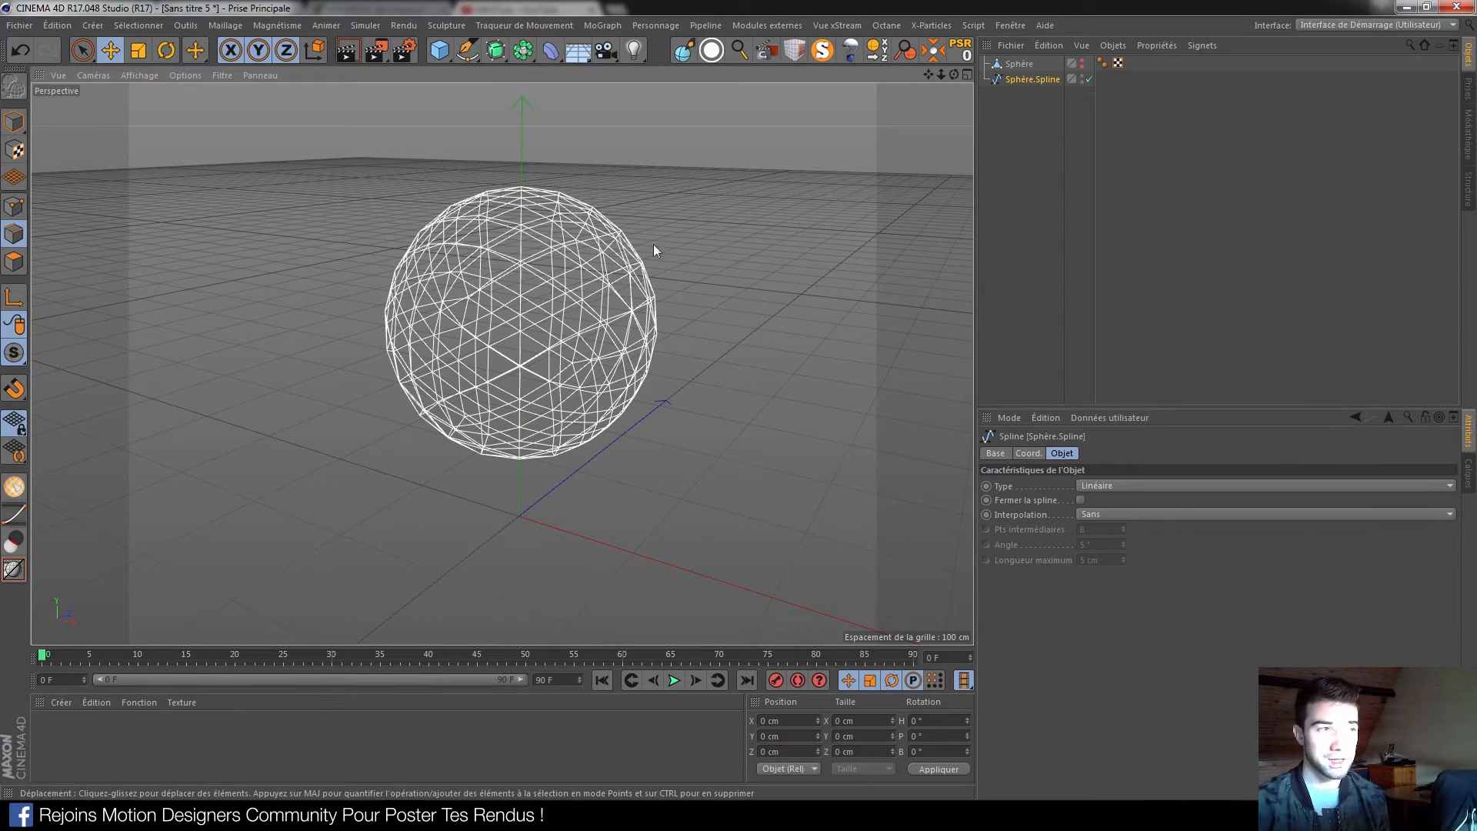
Add a PolyFX object, show the polygon sphere again, and make PolyFX its child
{"action": "left_click", "coordinate": [604, 25]}
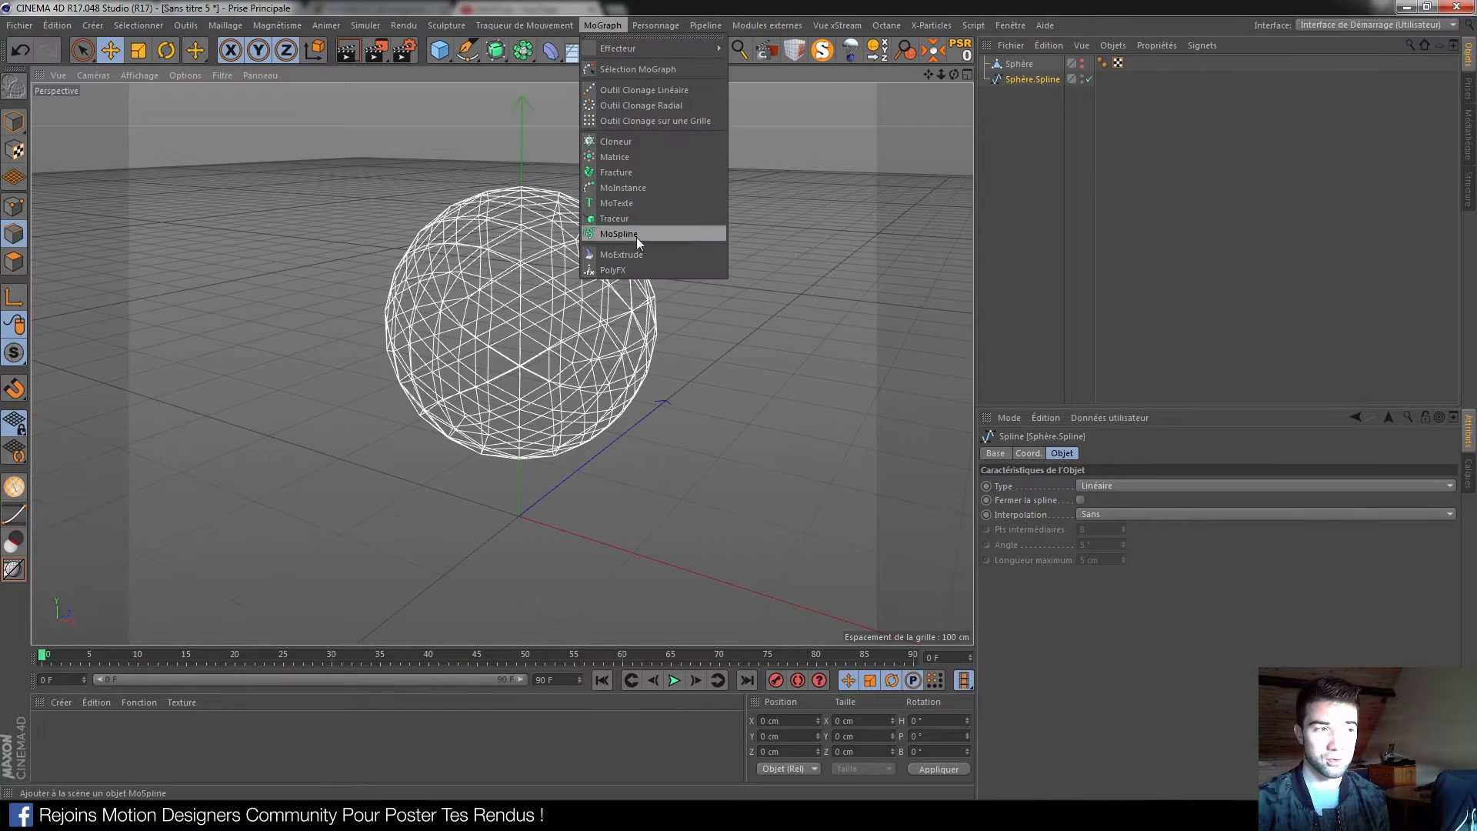
{"action": "left_click", "coordinate": [625, 267]}
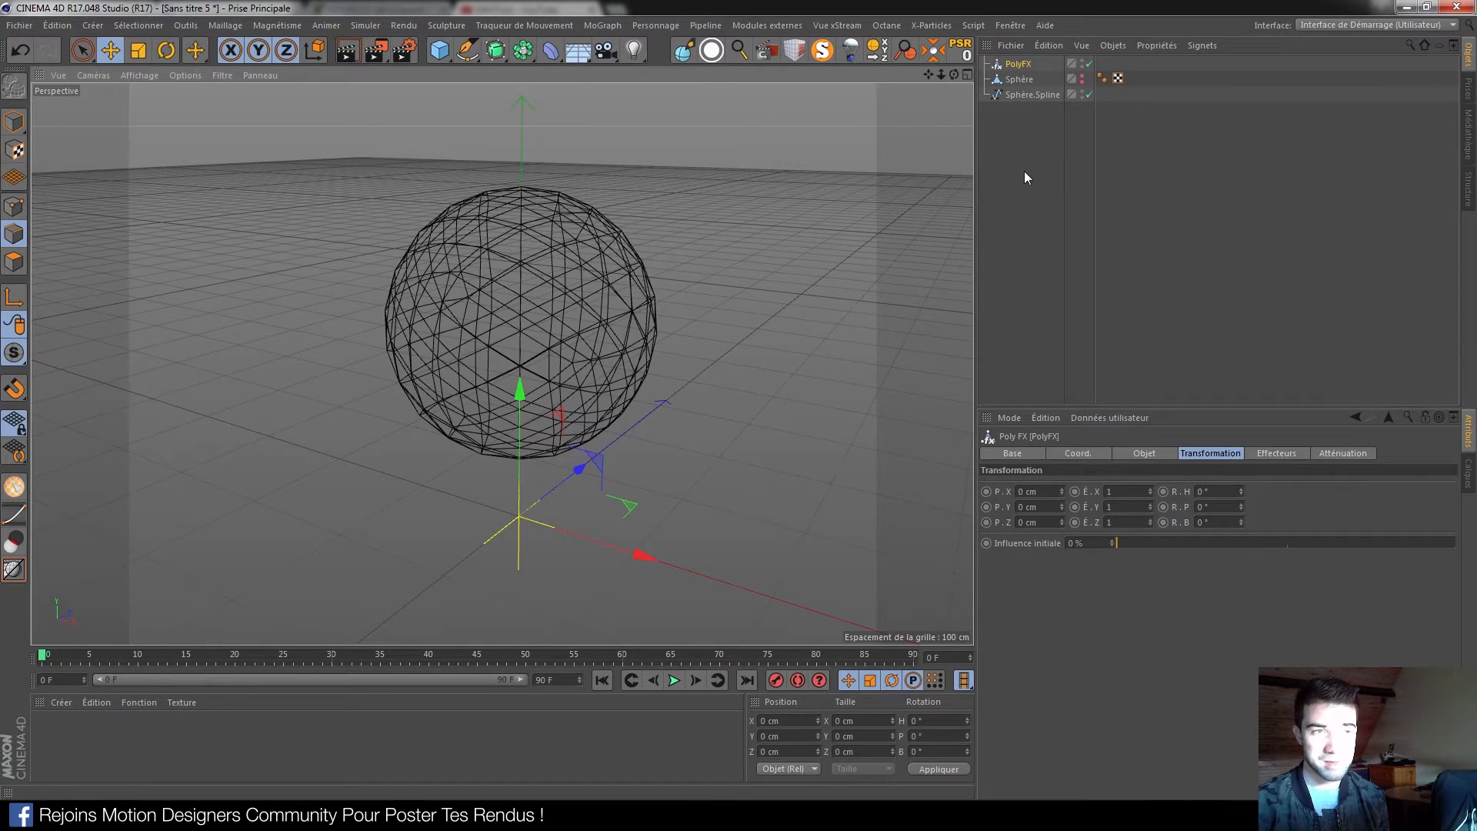
{"action": "left_click", "coordinate": [1082, 94]}
{"action": "left_click", "coordinate": [1081, 80]}
{"action": "left_click", "coordinate": [1013, 79]}
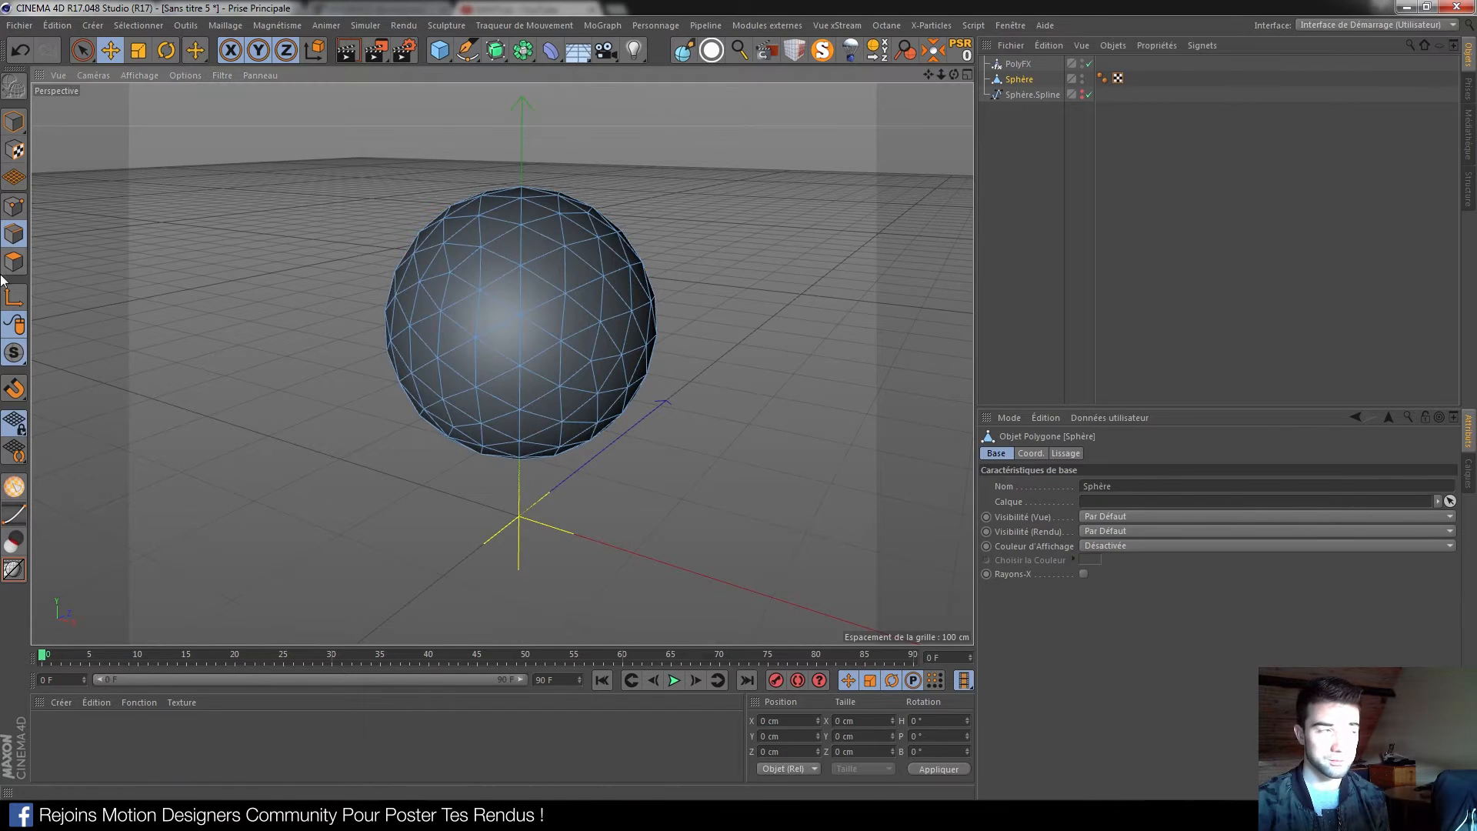
{"action": "left_click", "coordinate": [14, 121]}
{"action": "left_click_drag", "start_coordinate": [1017, 64], "coordinate": [1019, 76]}
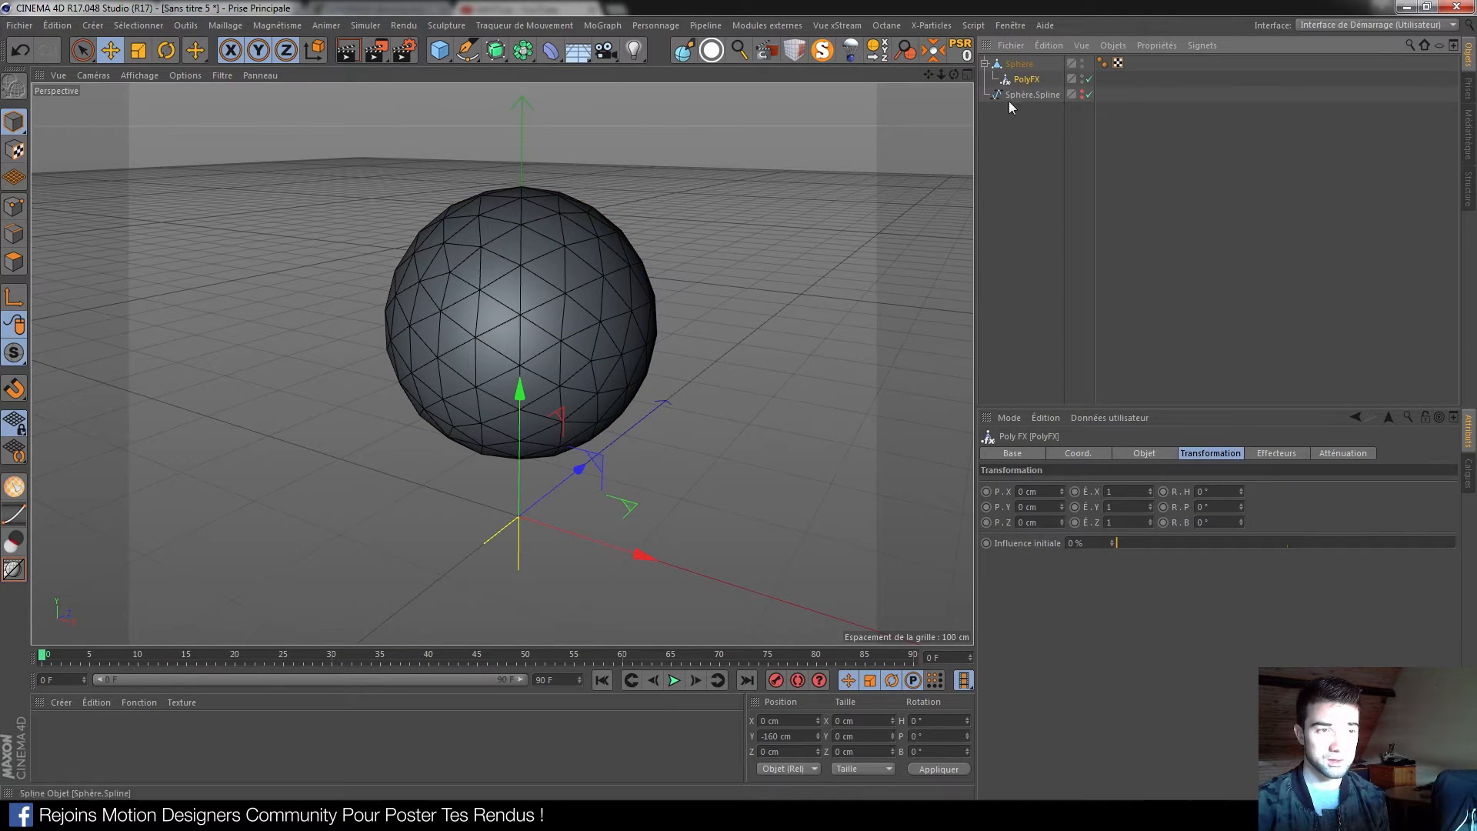
Offset PolyFX 95 cm on X to fracture the sphere, then move PolyFX to the top level
{"action": "left_click_drag", "start_coordinate": [1062, 493], "coordinate": [1004, 506]}
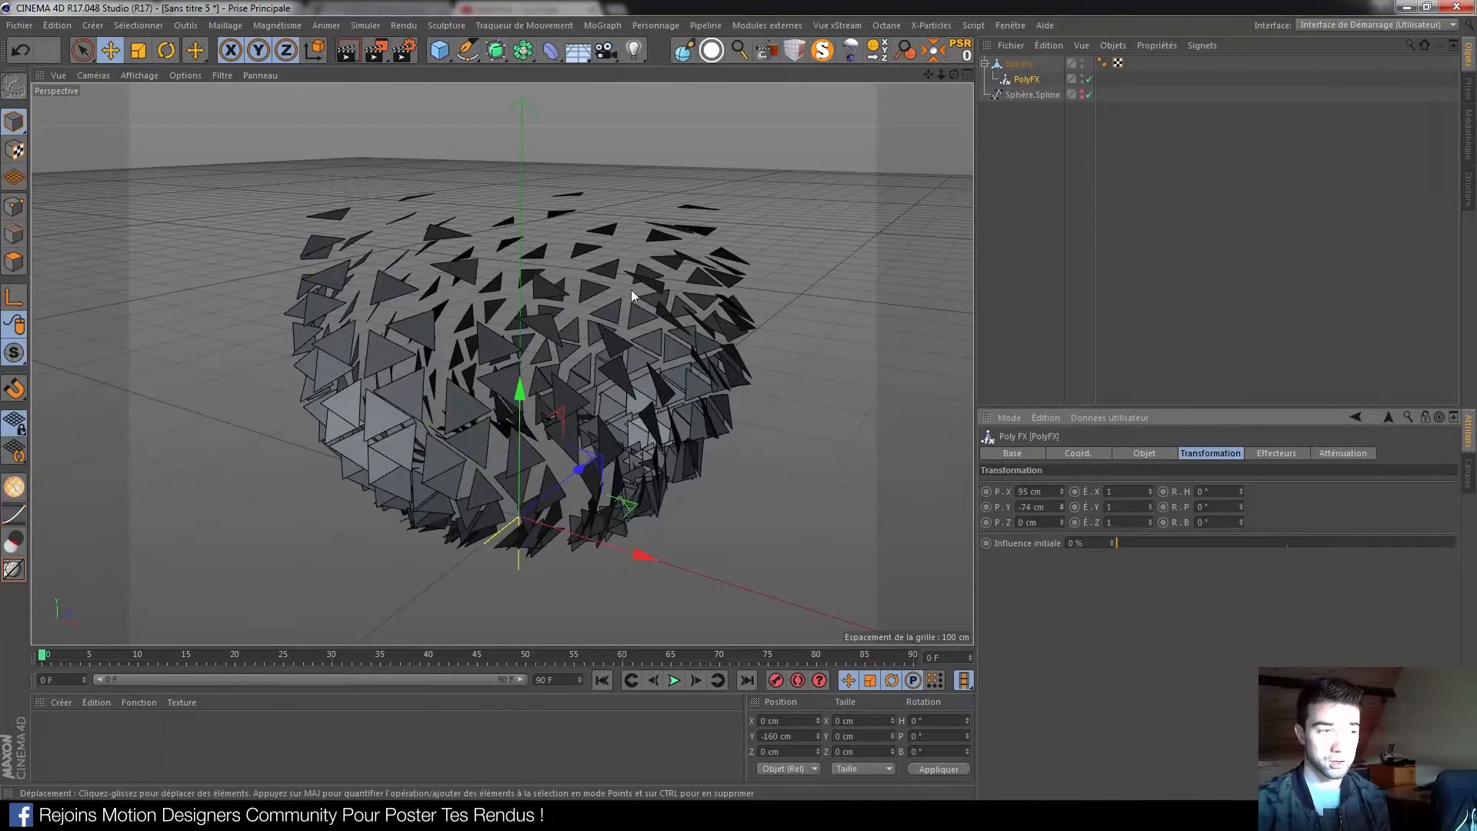
{"action": "left_click_drag", "start_coordinate": [585, 358], "coordinate": [620, 380], "text": "alt"}
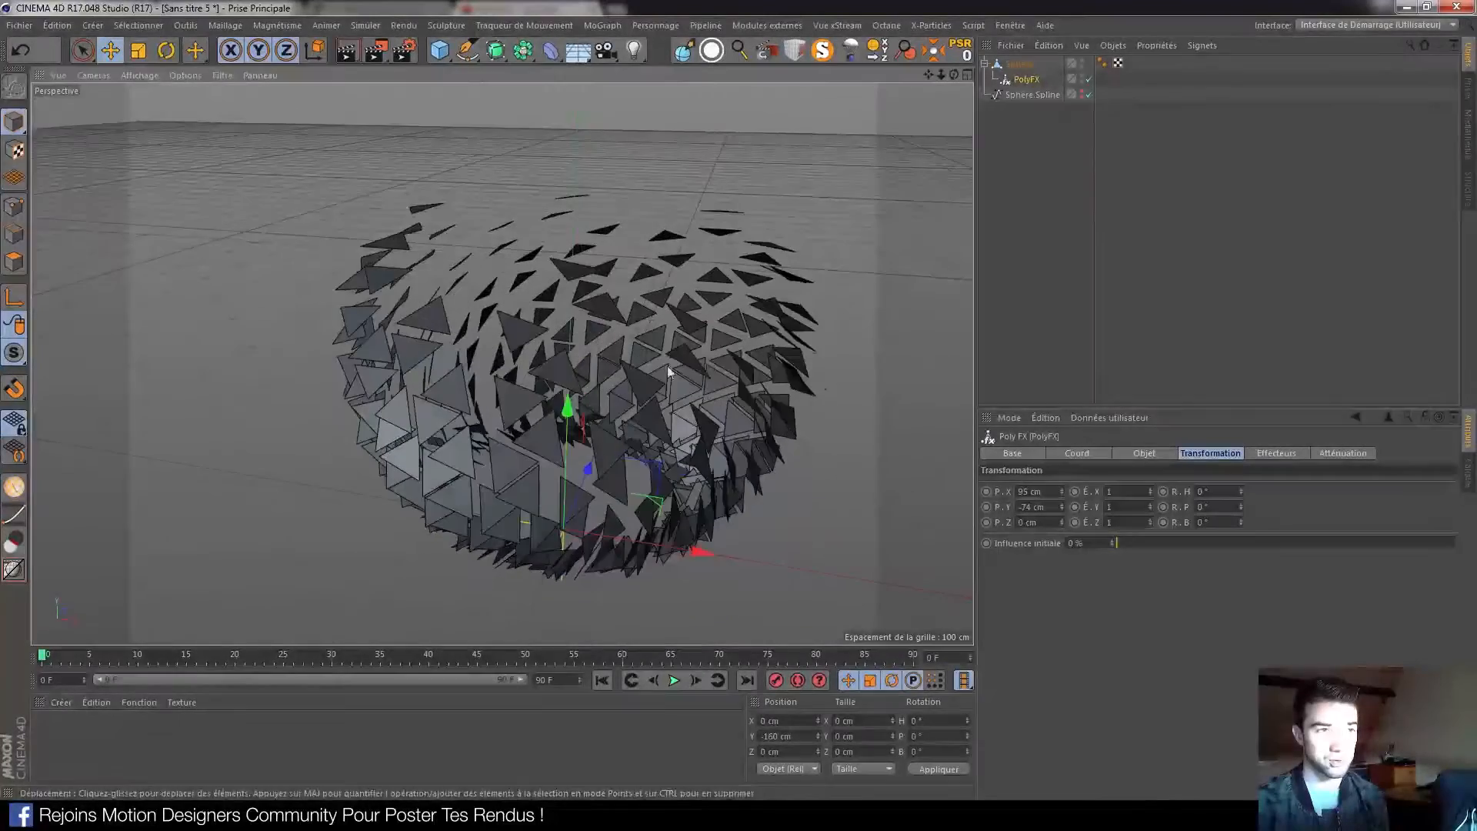
{"action": "left_click", "coordinate": [1020, 64]}
{"action": "mouse_move", "coordinate": [594, 451]}
{"action": "left_mouse_down", "text": "alt"}
{"action": "mouse_move", "coordinate": [560, 338]}
{"action": "mouse_move", "coordinate": [478, 362]}
{"action": "mouse_move", "coordinate": [600, 469]}
{"action": "mouse_move", "coordinate": [608, 520]}
{"action": "mouse_move", "coordinate": [586, 533]}
{"action": "mouse_move", "coordinate": [593, 454]}
{"action": "left_mouse_up", "text": "alt"}
{"action": "left_click_drag", "start_coordinate": [1023, 79], "coordinate": [1026, 127]}
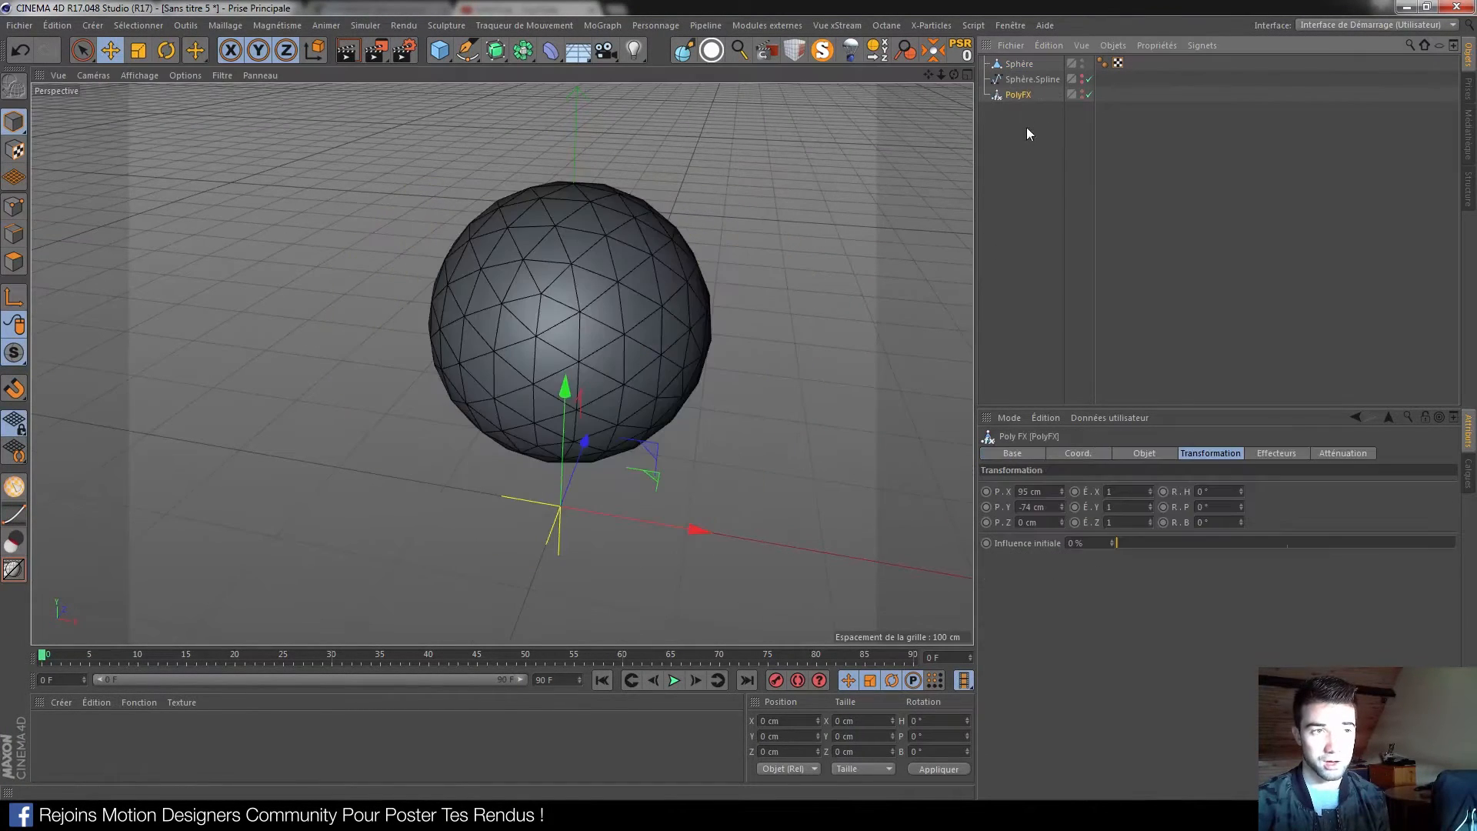
Delete the polygon sphere, show Sphère.Spline, and parent PolyFX under it to scatter the loops
{"action": "key", "text": "Delete"}
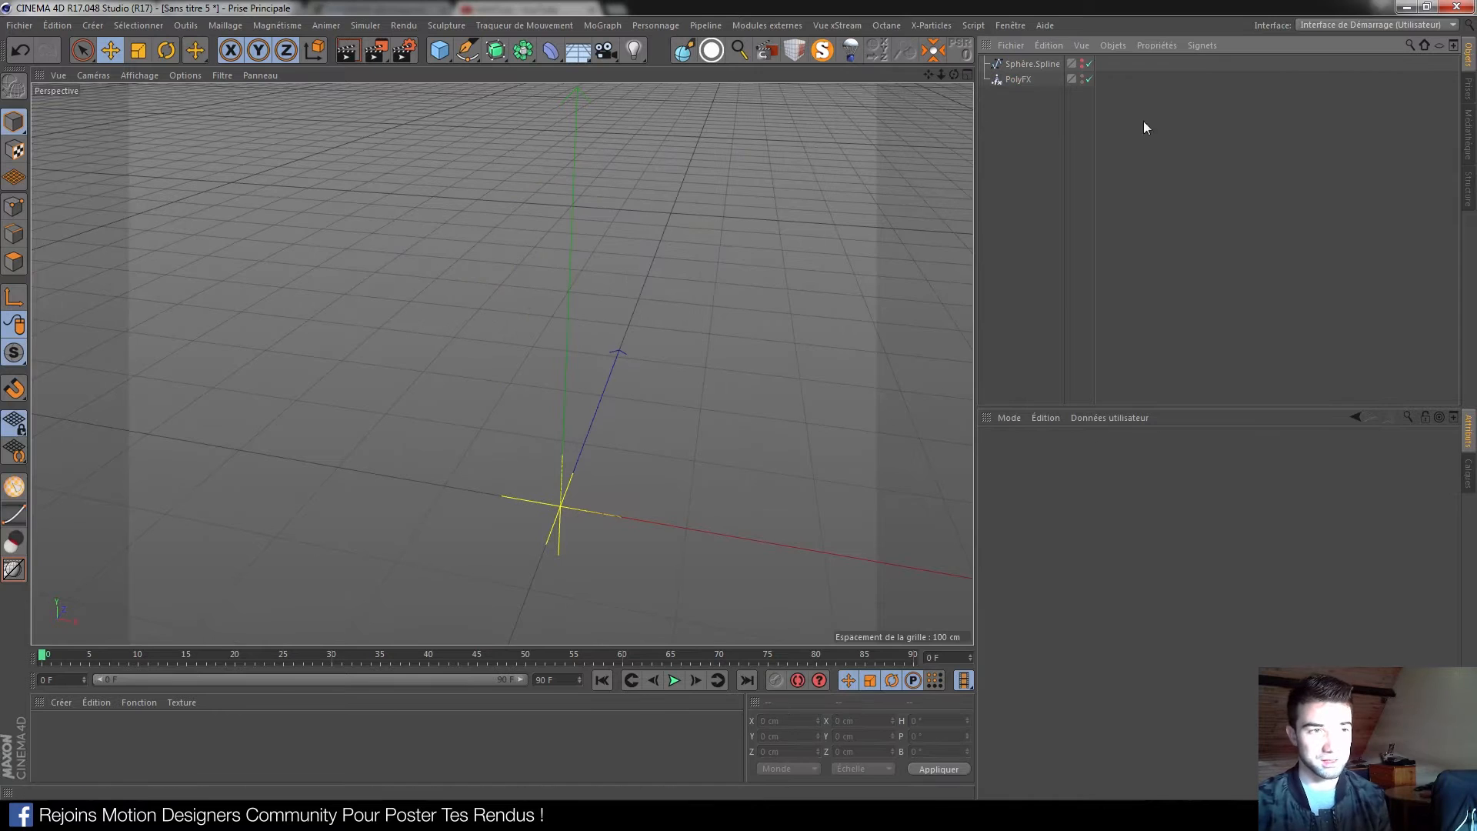
{"action": "left_click", "coordinate": [1081, 66]}
{"action": "mouse_move", "coordinate": [560, 323]}
{"action": "left_mouse_down", "text": "alt"}
{"action": "mouse_move", "coordinate": [566, 300]}
{"action": "mouse_move", "coordinate": [557, 312]}
{"action": "left_mouse_up", "text": "alt"}
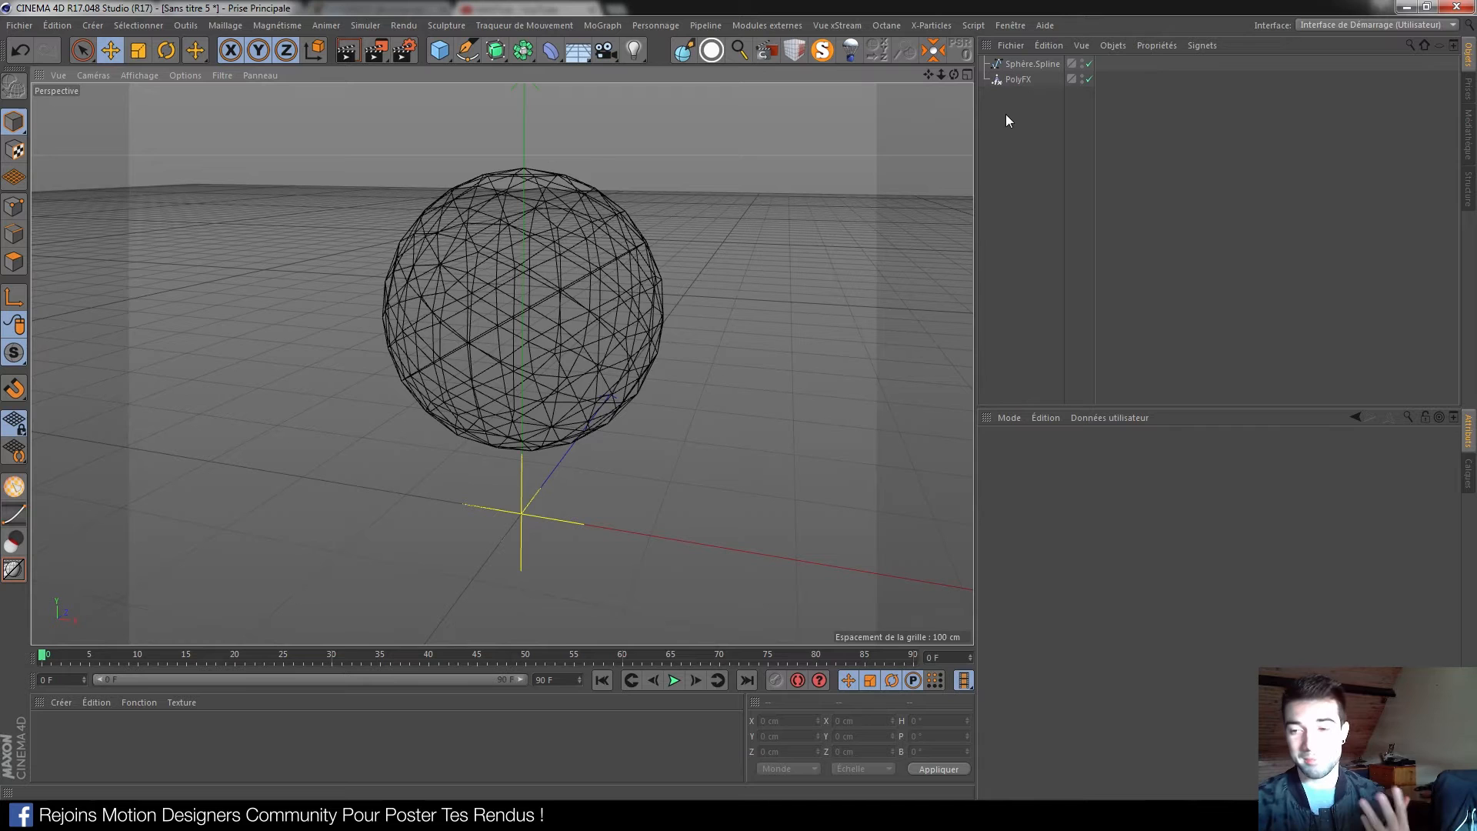
{"action": "left_click_drag", "start_coordinate": [1018, 79], "coordinate": [1031, 65]}
{"action": "mouse_move", "coordinate": [562, 317]}
{"action": "left_mouse_down", "text": "alt"}
{"action": "mouse_move", "coordinate": [506, 301]}
{"action": "mouse_move", "coordinate": [560, 307]}
{"action": "mouse_move", "coordinate": [529, 311]}
{"action": "mouse_move", "coordinate": [569, 350]}
{"action": "left_mouse_up", "text": "alt"}
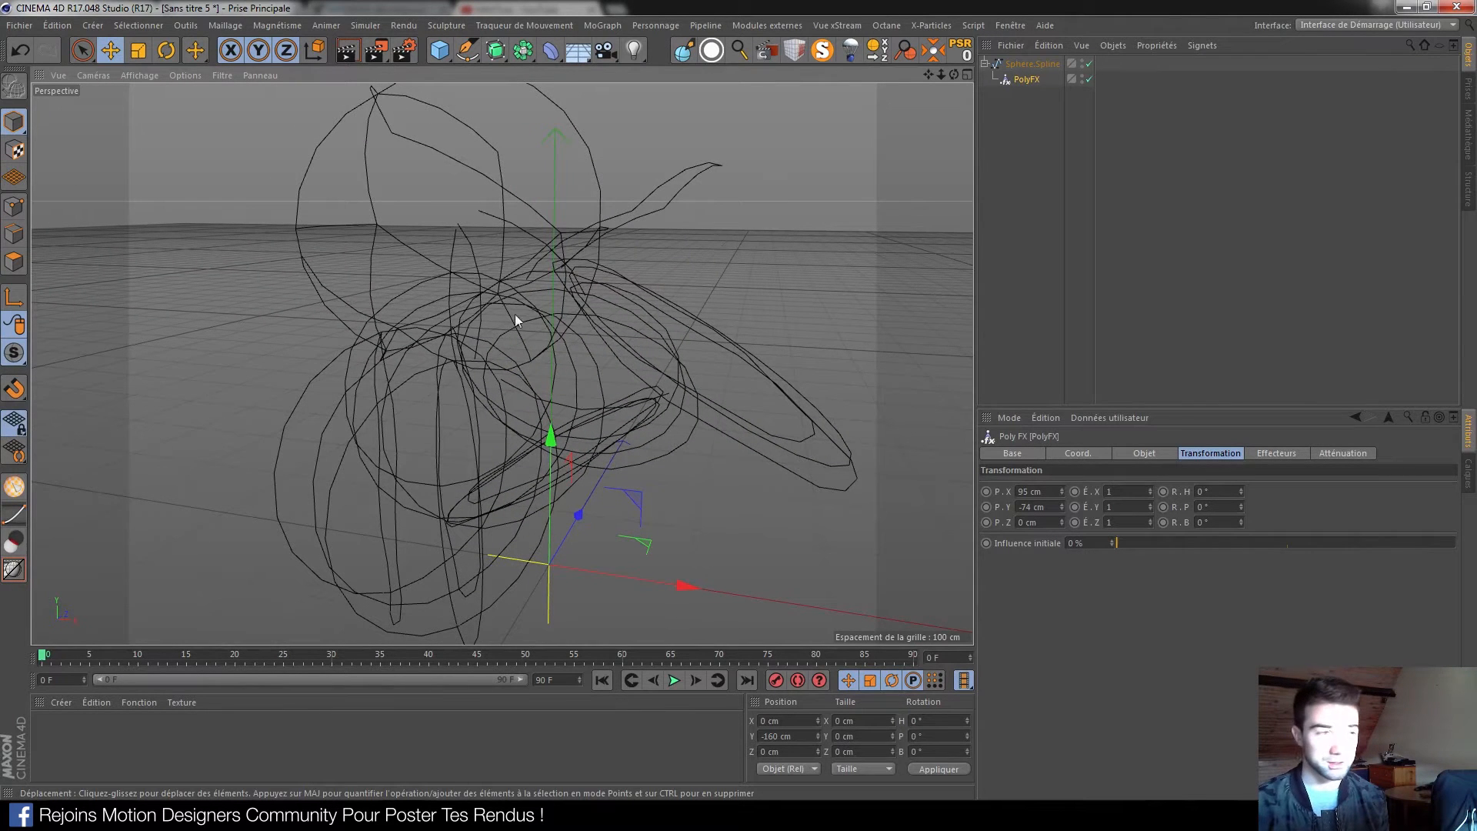
Set PolyFX's Mode to Polygones partiels/Splines
{"action": "left_click", "coordinate": [1151, 457]}
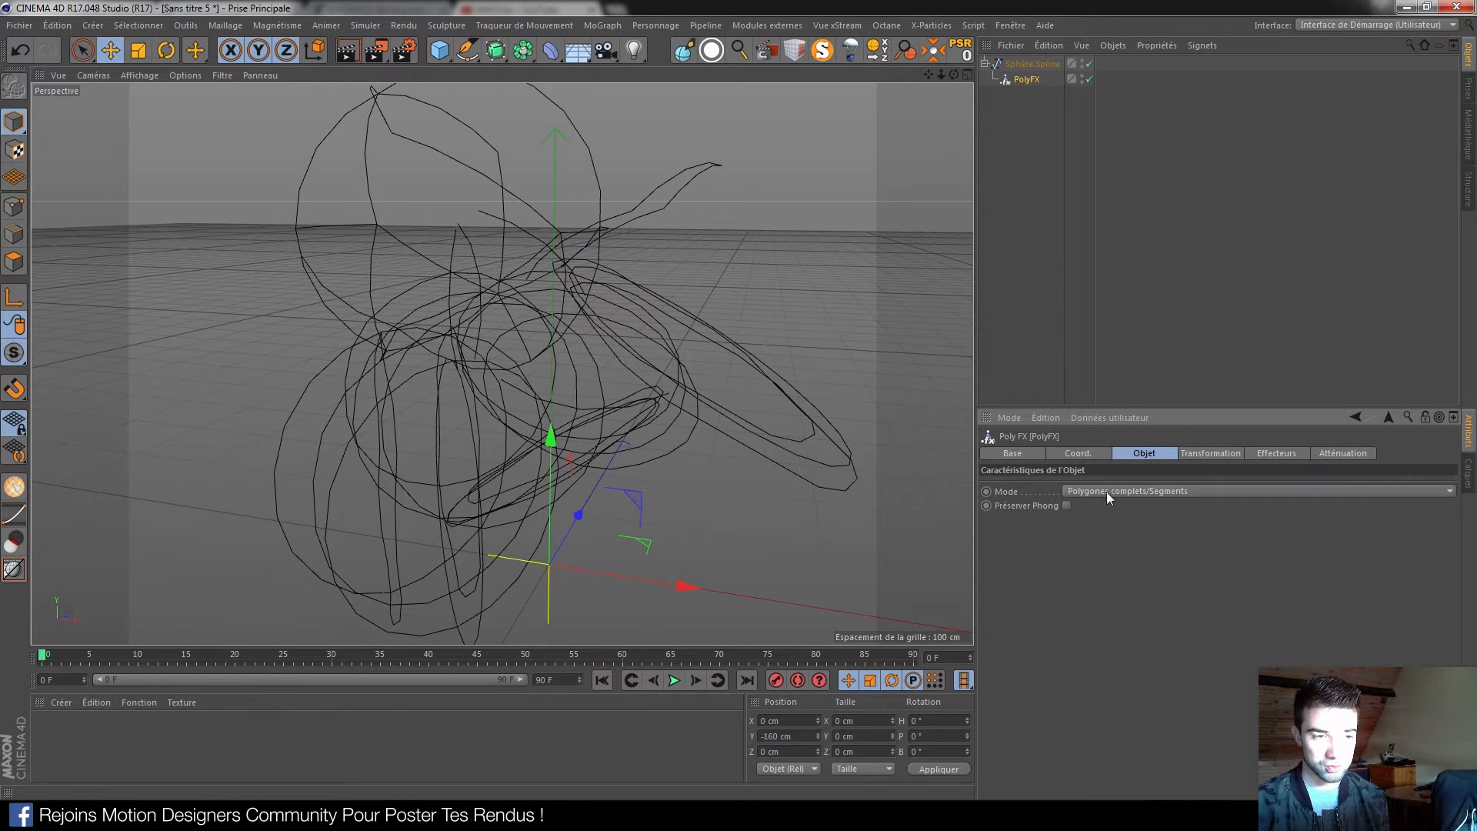
{"action": "left_click", "coordinate": [1169, 491]}
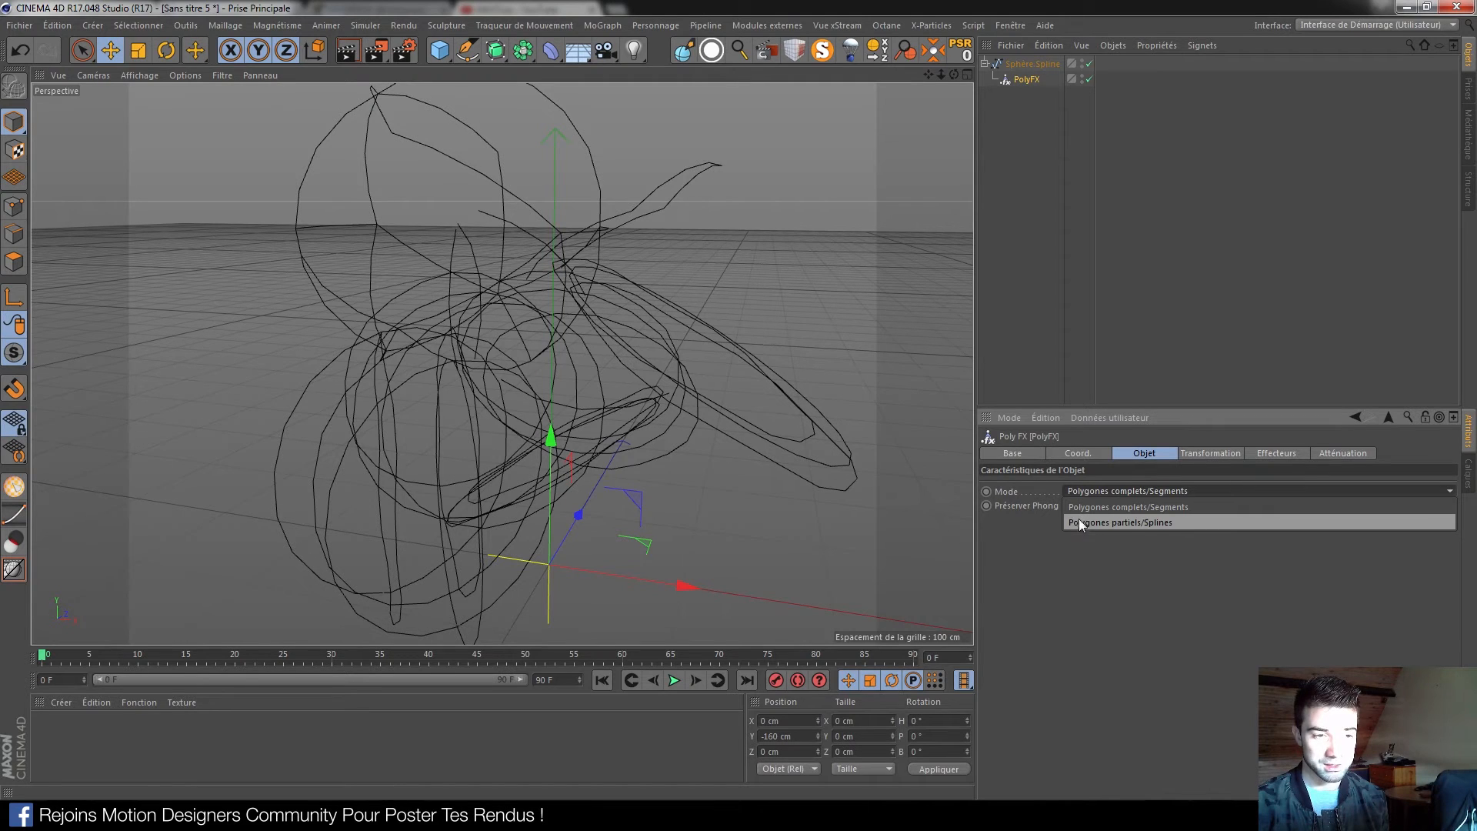
{"action": "left_click", "coordinate": [1152, 523]}
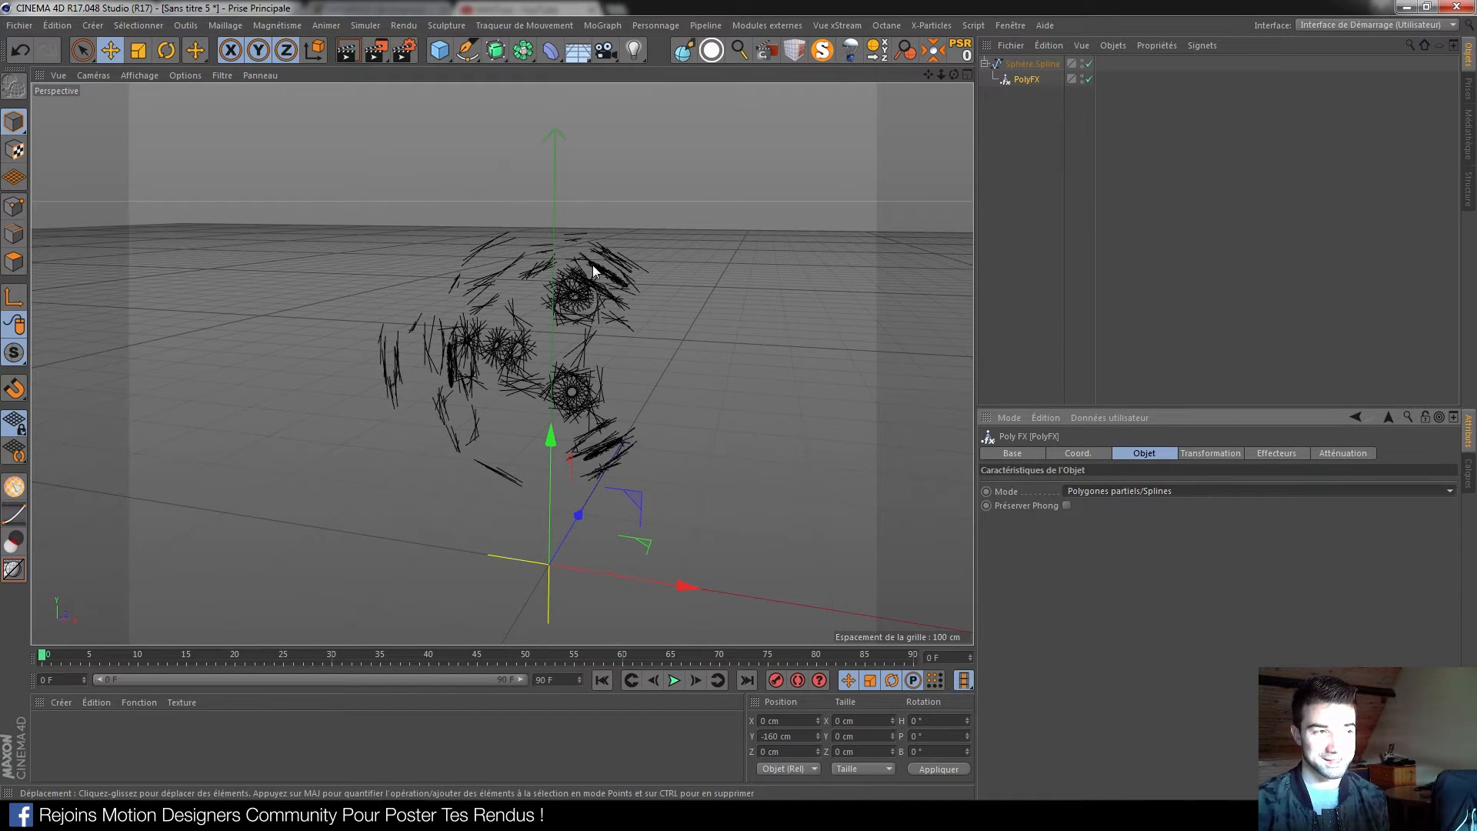
{"action": "left_click", "coordinate": [1044, 66]}
{"action": "left_click", "coordinate": [1032, 80]}
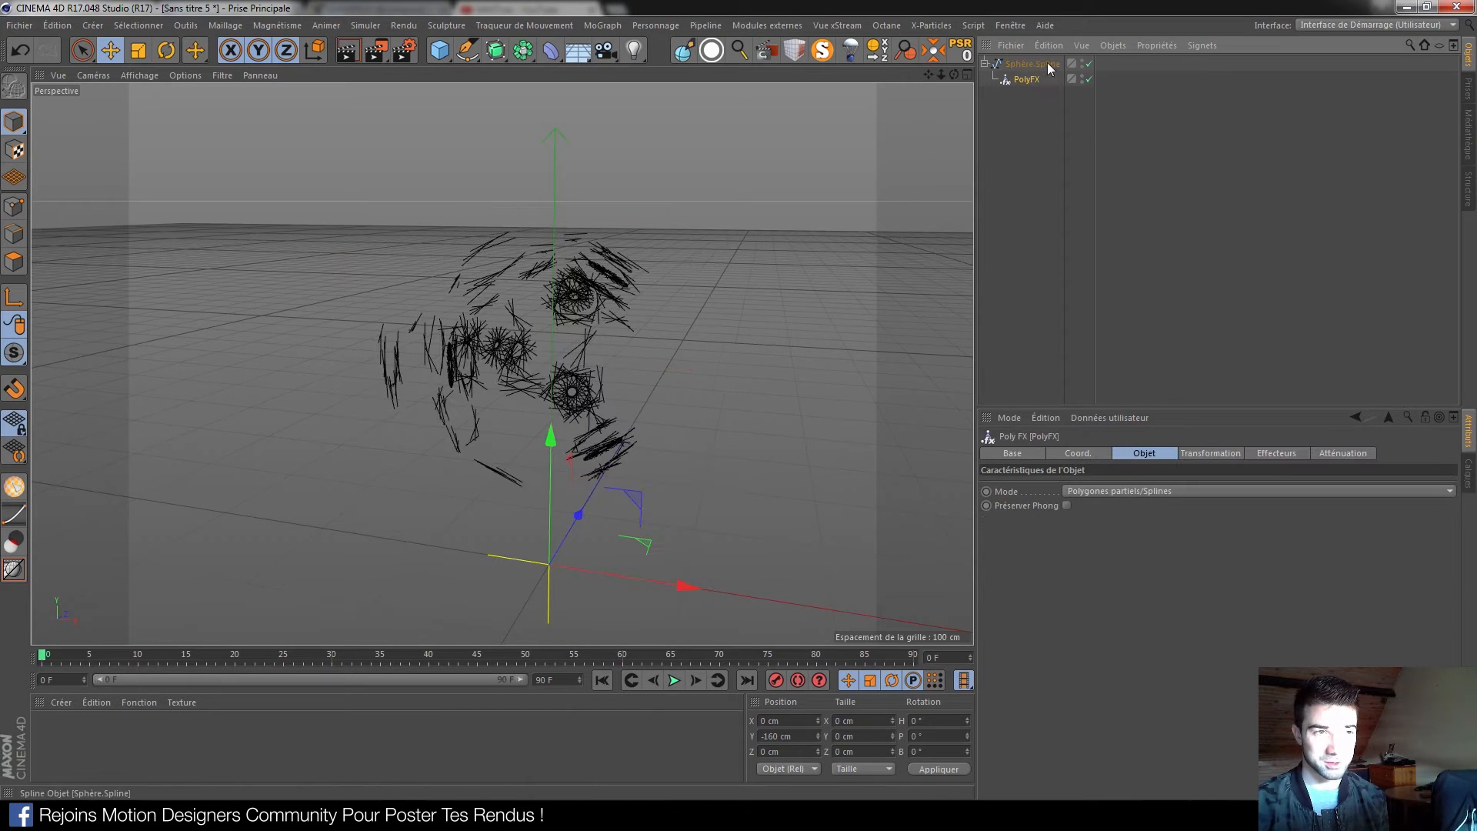
Set PolyFX's Transformation offsets to P.X 0 cm and P.Y -135 cm
{"action": "left_click", "coordinate": [1206, 454]}
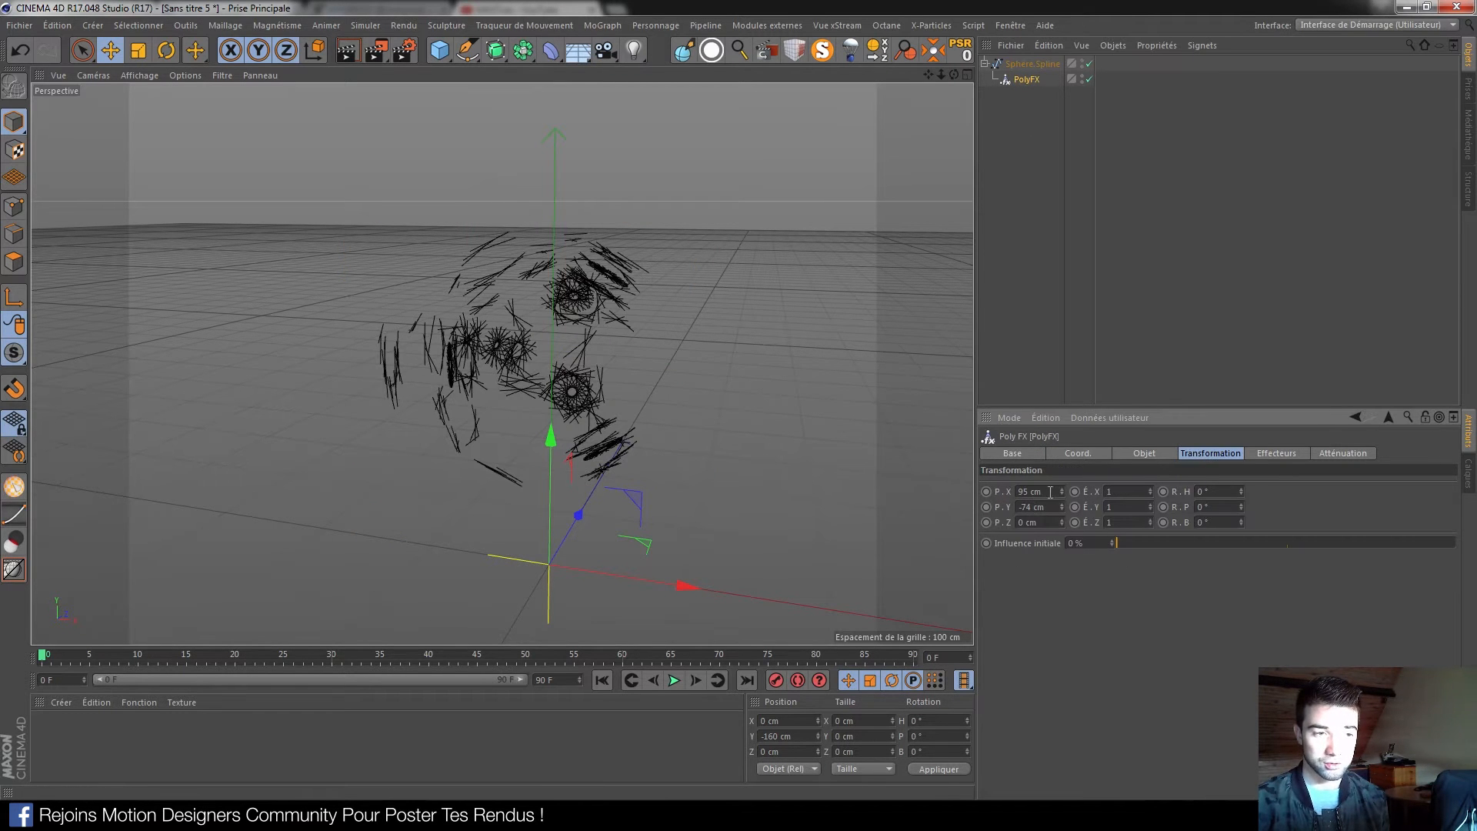
{"action": "left_click_drag", "start_coordinate": [1032, 492], "coordinate": [993, 512]}
{"action": "type", "text": "0"}
{"action": "type", "text": "0"}
{"action": "left_click", "coordinate": [1055, 634]}
{"action": "left_click_drag", "start_coordinate": [662, 385], "coordinate": [614, 380], "text": "alt"}
{"action": "mouse_move", "coordinate": [1062, 507]}
{"action": "left_mouse_down"}
{"action": "mouse_move", "coordinate": [1062, 538]}
{"action": "mouse_move", "coordinate": [1063, 509]}
{"action": "left_mouse_up"}
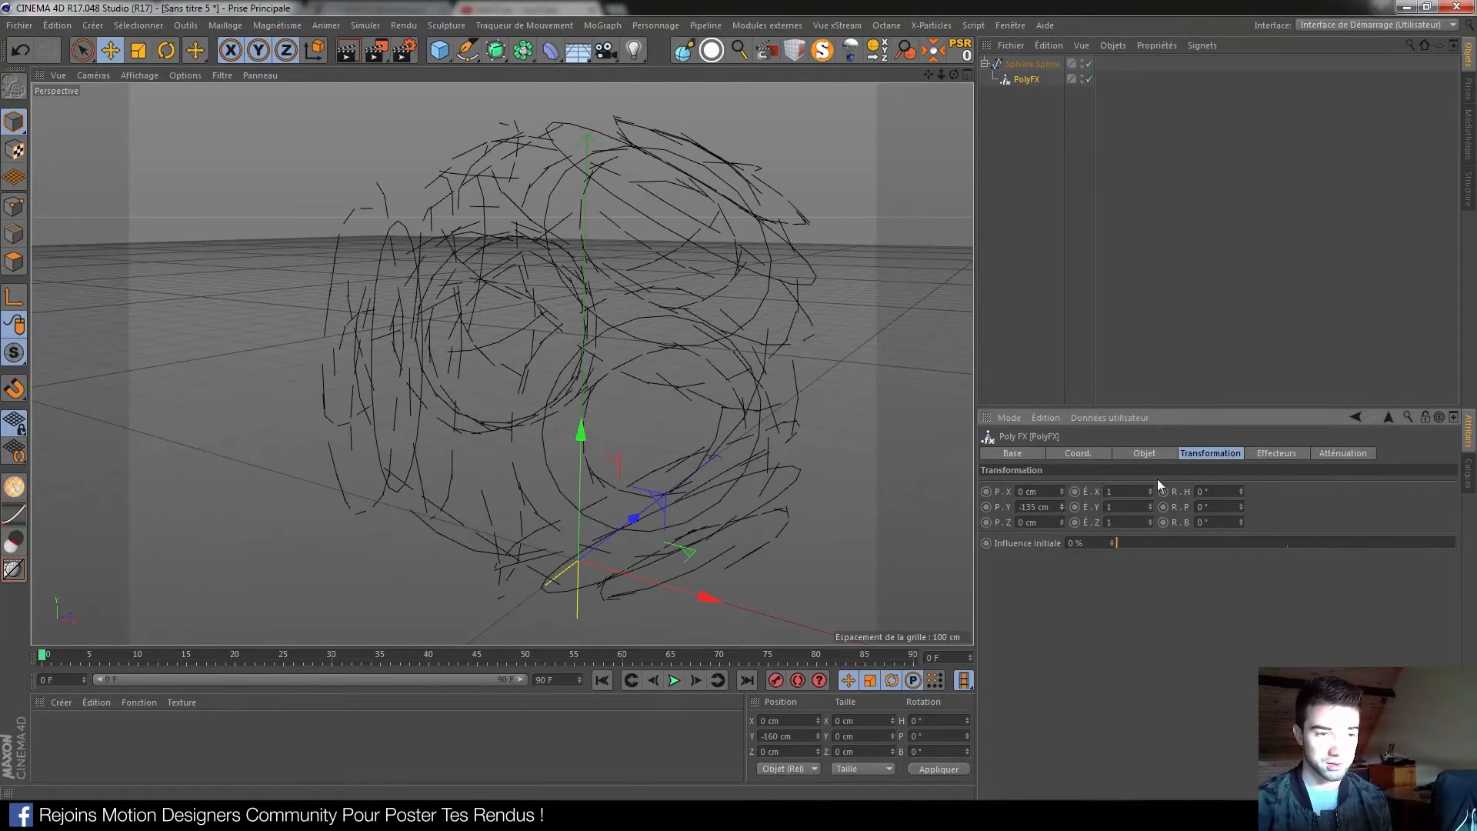
{"action": "key", "text": "ctrl+z"}
{"action": "left_click_drag", "start_coordinate": [1240, 492], "coordinate": [1241, 446]}
Undo the R.H rotation and give PolyFX a 0.1 cm offset on P.X, P.Y and P.Z
{"action": "key", "text": "ctrl+z"}
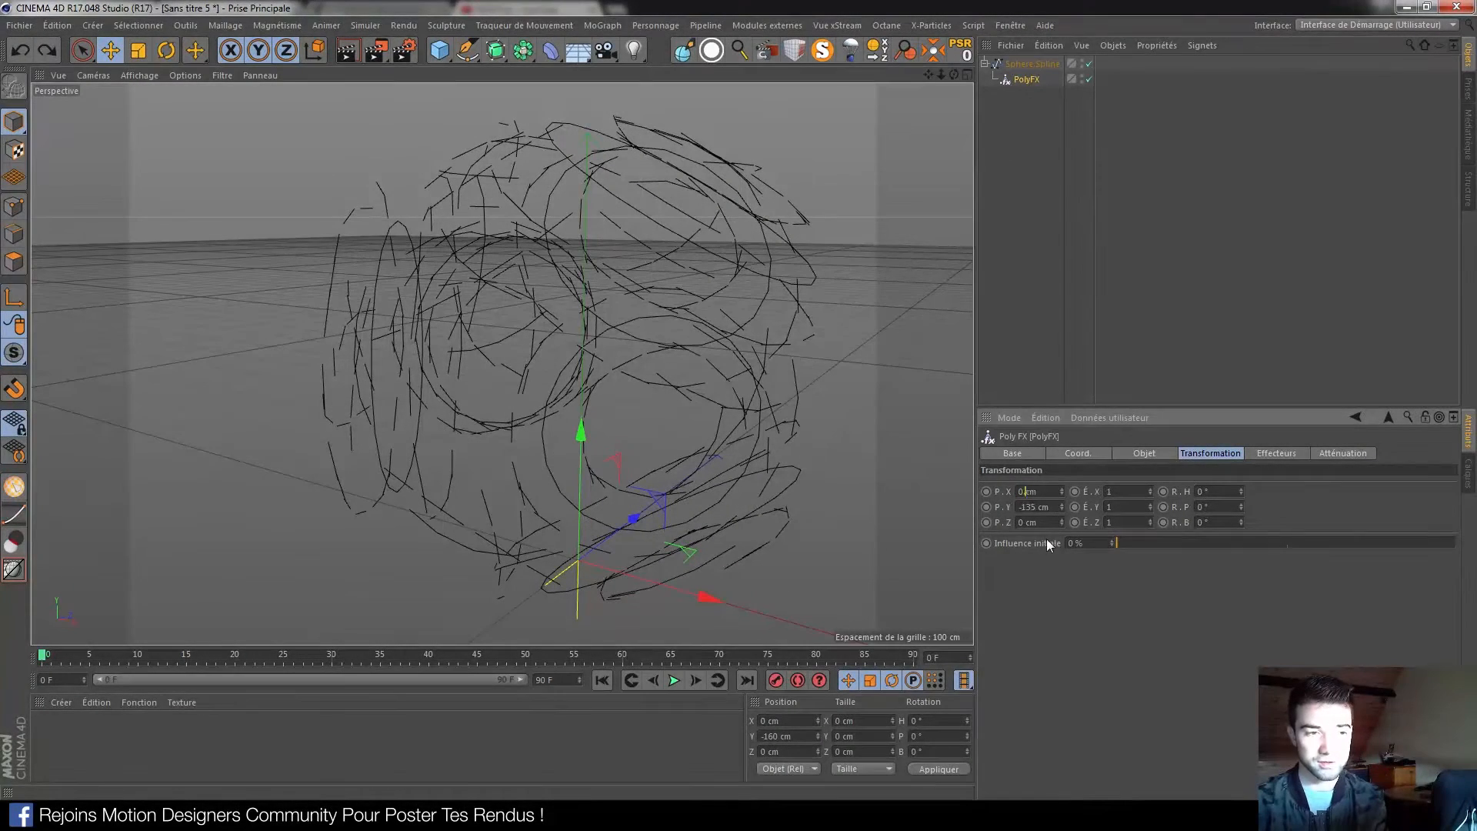
{"action": "double_click", "coordinate": [1033, 507]}
{"action": "type", "text": "01"}
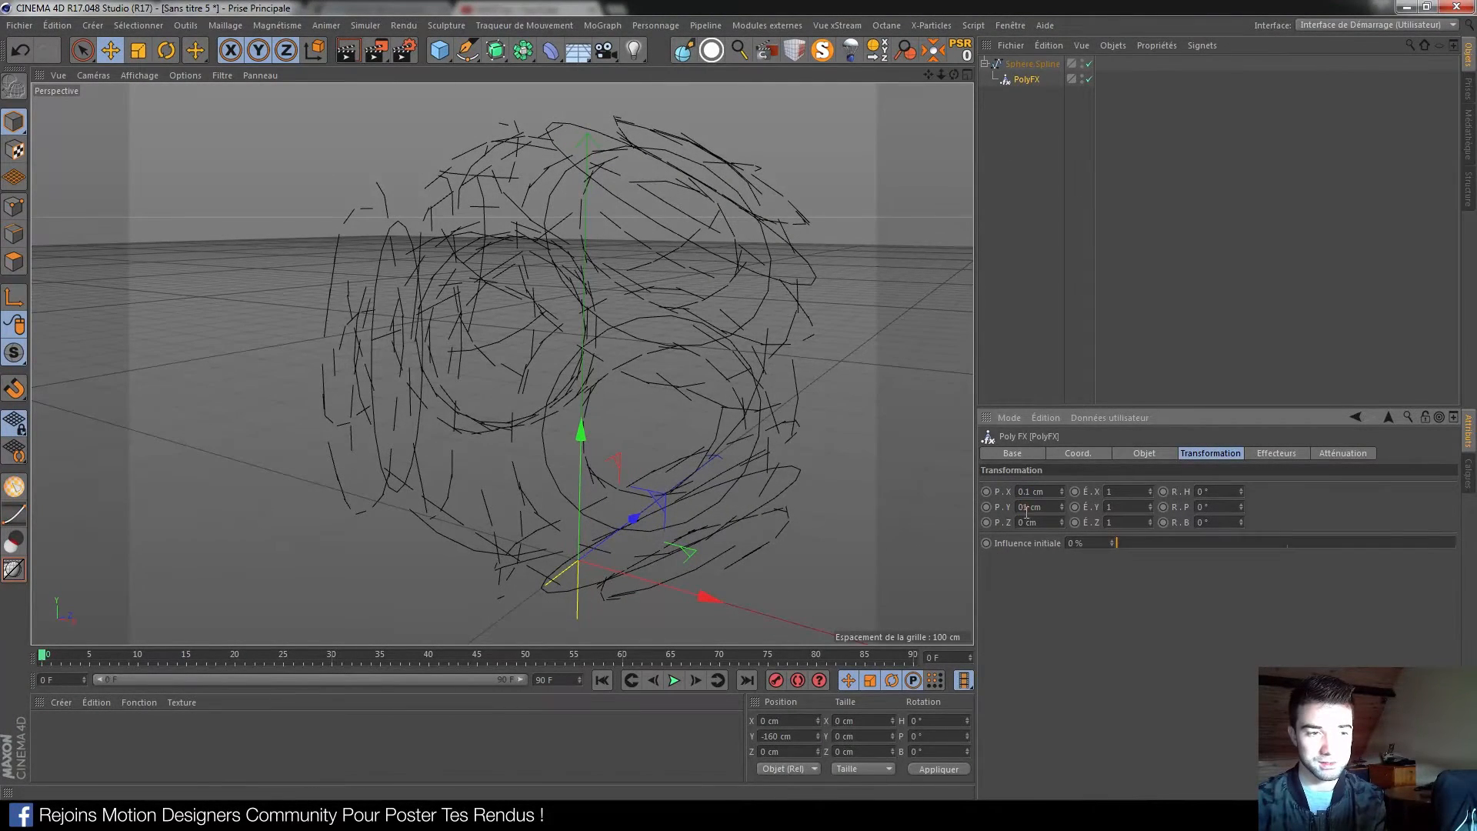
{"action": "key", "text": "Return"}
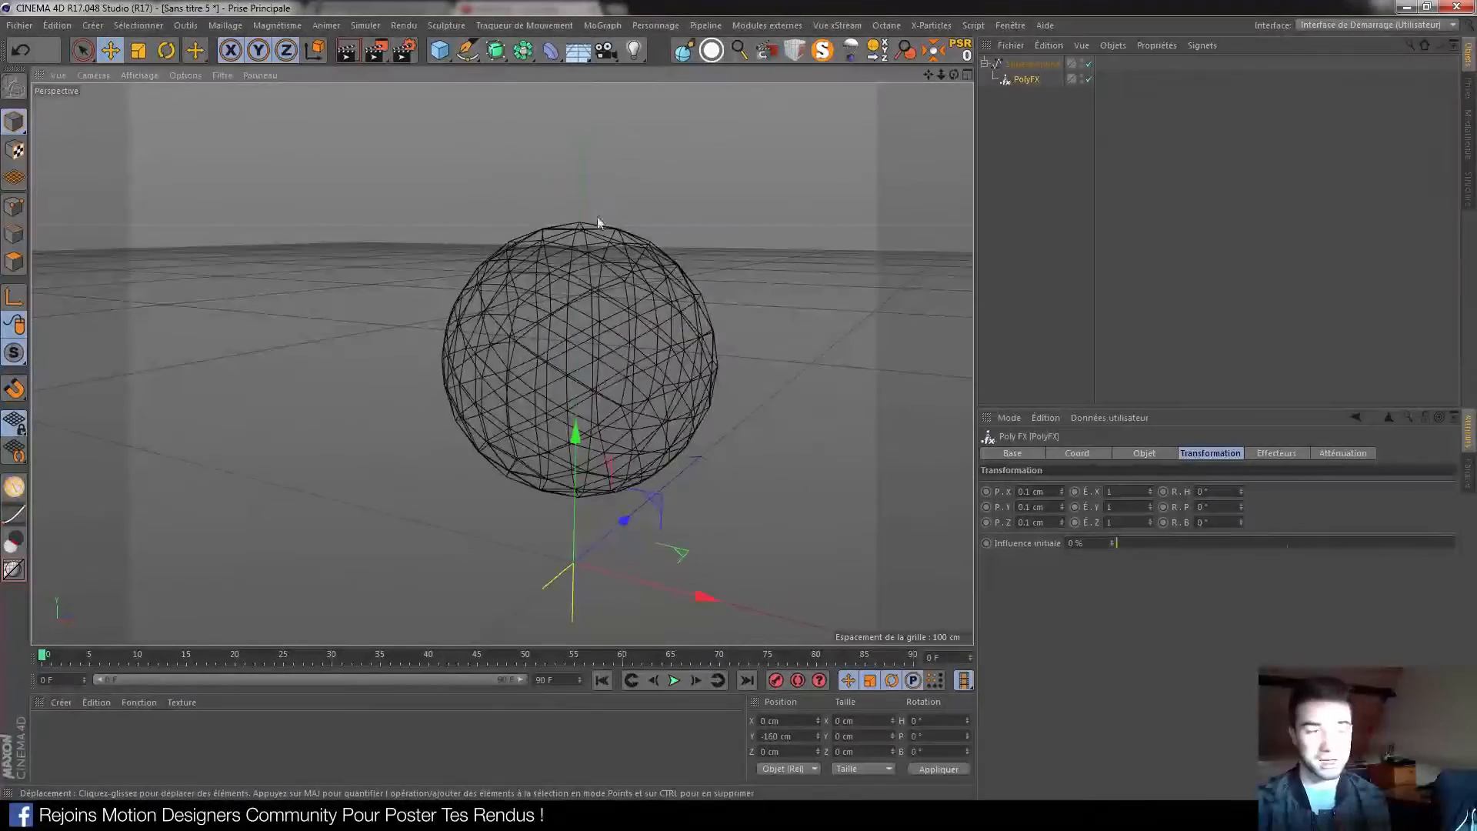
{"action": "scroll", "coordinate": [617, 343], "scroll_direction": "up", "scroll_amount": 3}
{"action": "scroll", "coordinate": [673, 372], "scroll_direction": "up", "scroll_amount": 2}
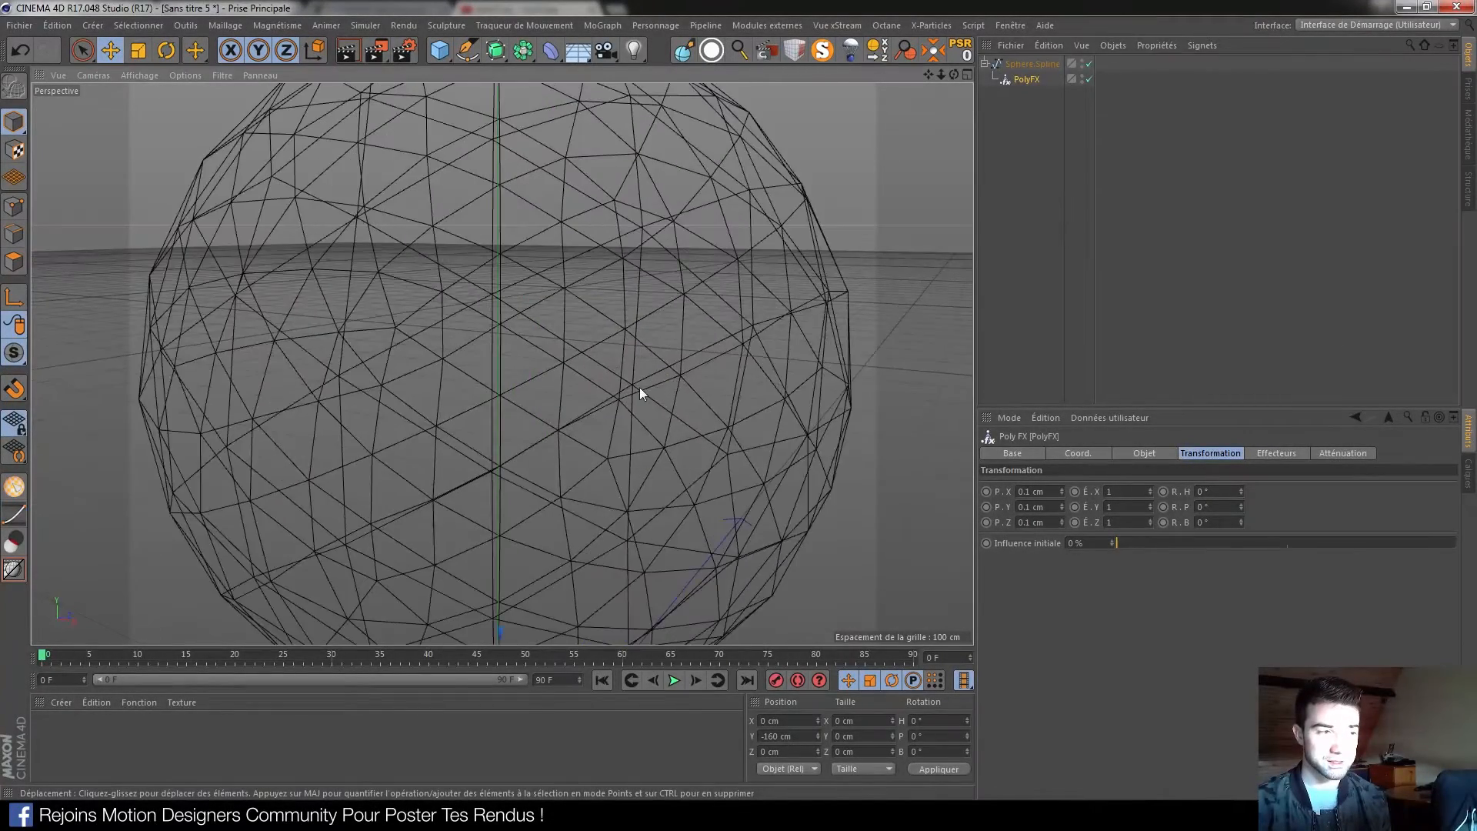
{"action": "scroll", "coordinate": [640, 386], "scroll_direction": "down", "scroll_amount": 5}
{"action": "mouse_move", "coordinate": [566, 362]}
{"action": "left_mouse_down", "text": "alt"}
{"action": "mouse_move", "coordinate": [575, 372]}
{"action": "mouse_move", "coordinate": [560, 346]}
{"action": "mouse_move", "coordinate": [571, 368]}
{"action": "left_mouse_up", "text": "alt"}
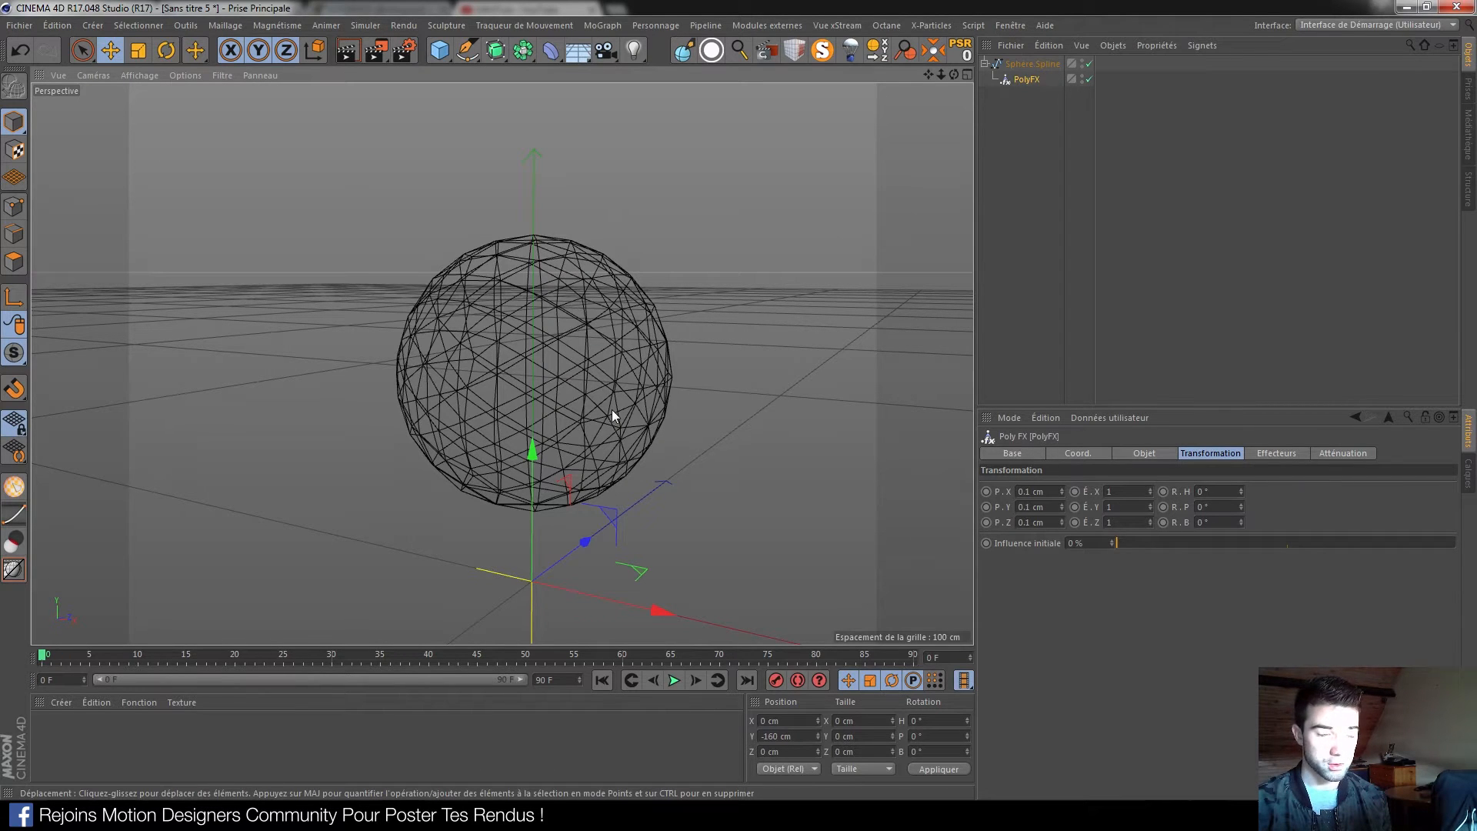
{"action": "left_click", "coordinate": [984, 63]}
{"action": "left_click", "coordinate": [1020, 69]}
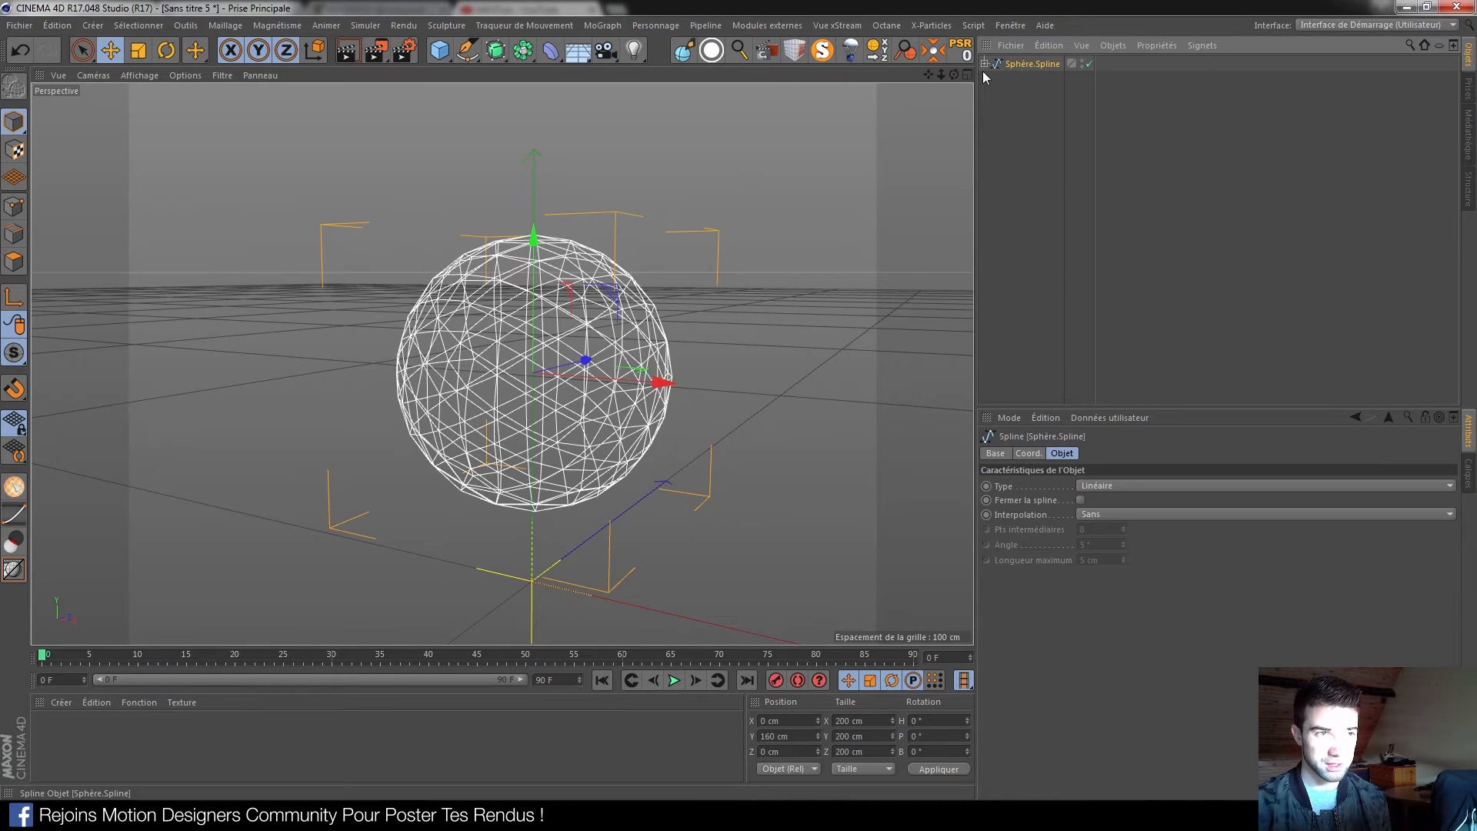
{"action": "left_click", "coordinate": [985, 64]}
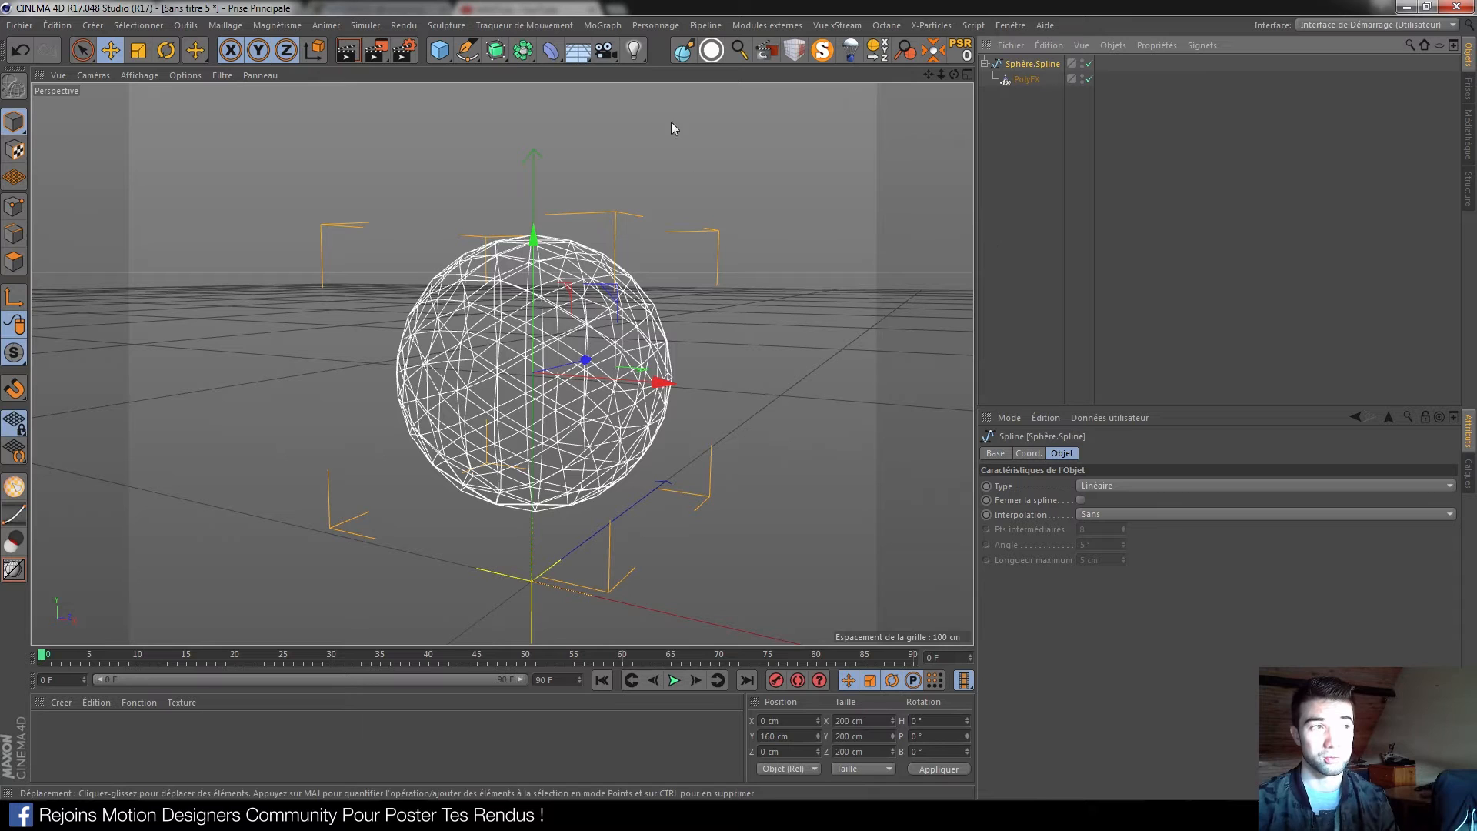
{"action": "left_click", "coordinate": [1035, 85]}
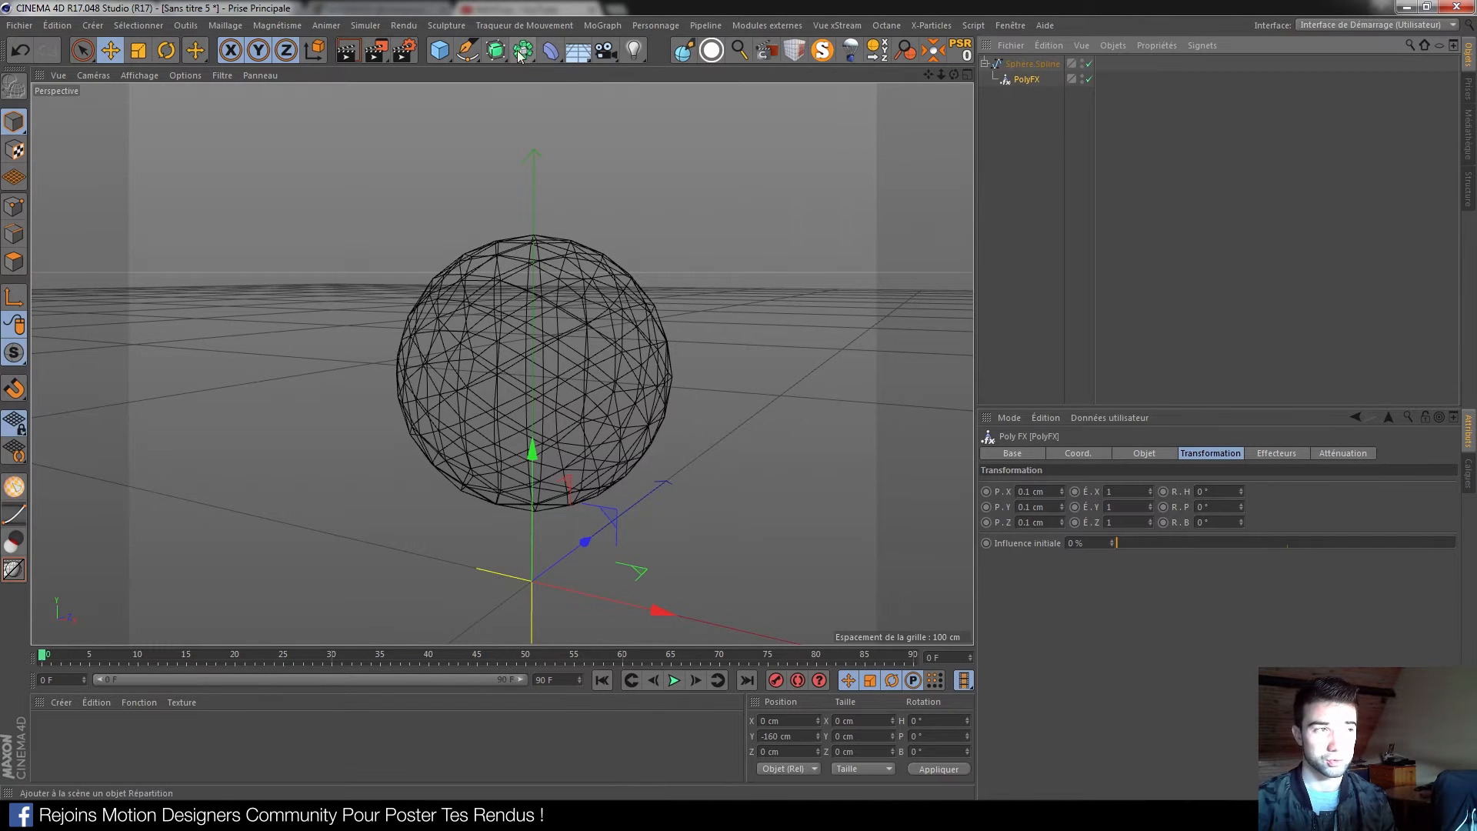
Add a Connecteur object and nest Sphère.Spline, with its PolyFX, inside it
{"action": "left_click_drag", "start_coordinate": [519, 62], "coordinate": [716, 101]}
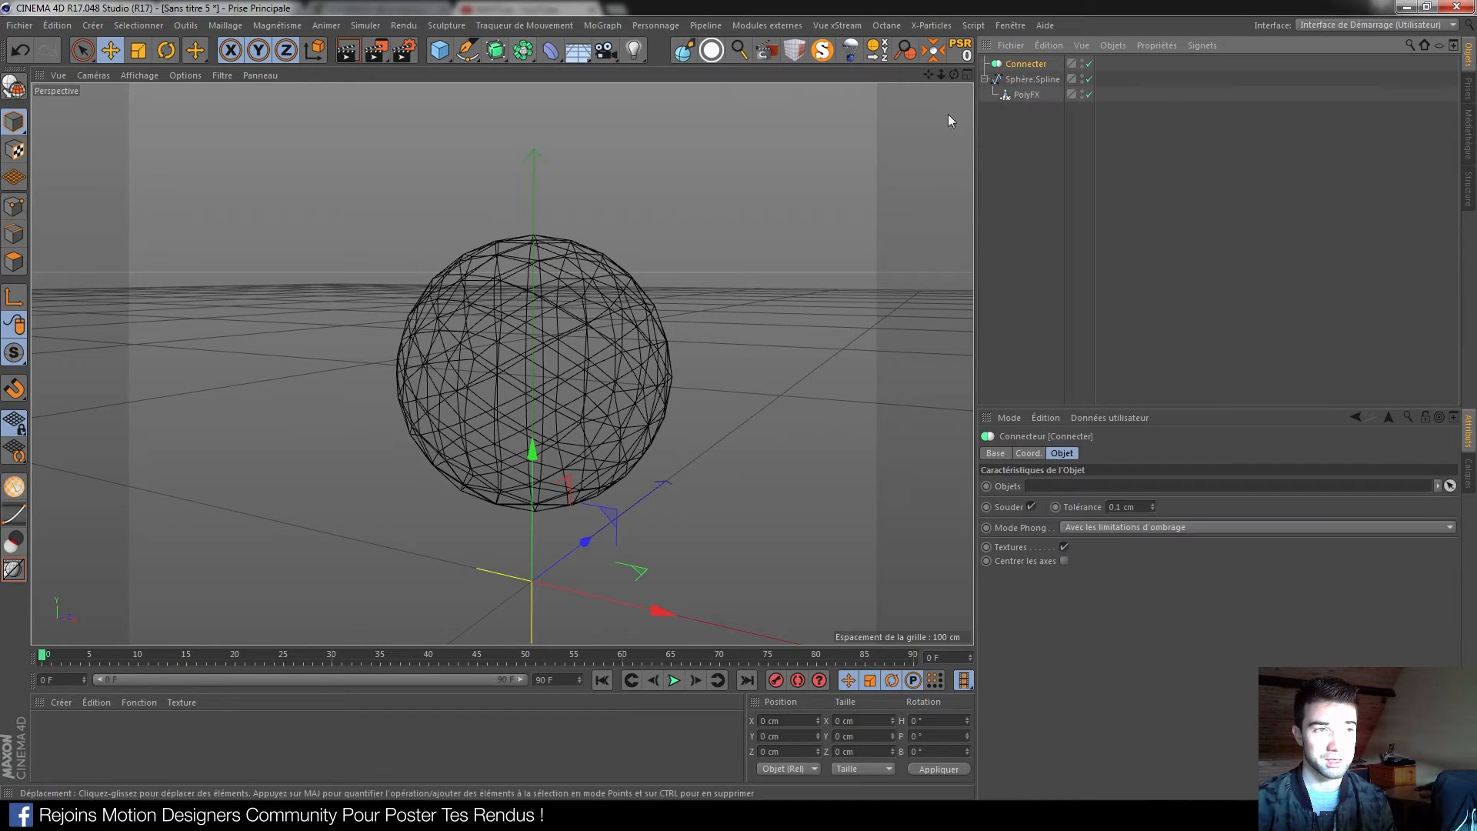
{"action": "left_click_drag", "start_coordinate": [1021, 62], "coordinate": [1023, 64]}
{"action": "left_click", "coordinate": [1028, 63]}
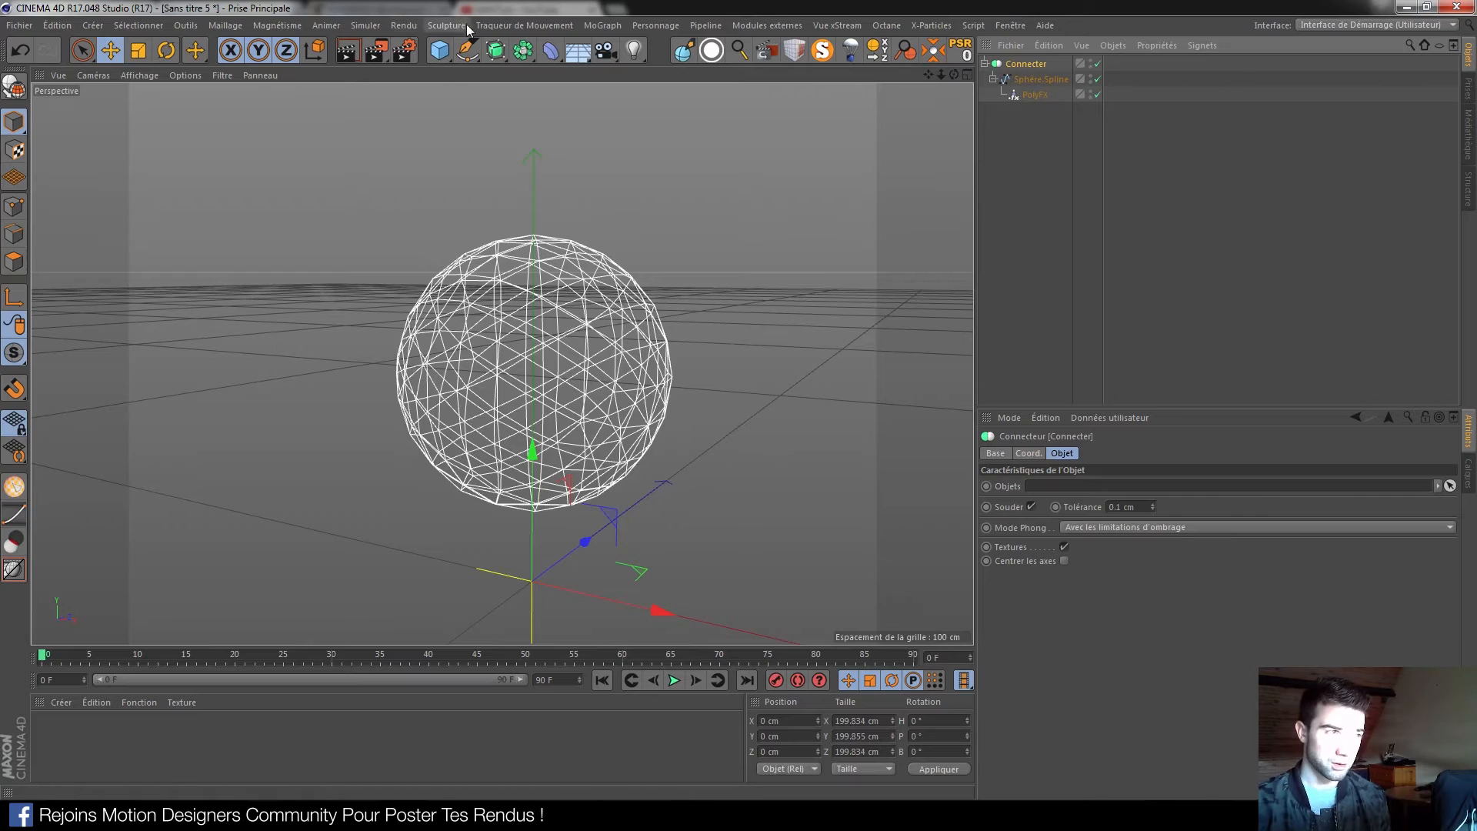
{"action": "left_click", "coordinate": [1040, 77]}
{"action": "right_click_drag", "start_coordinate": [503, 432], "coordinate": [570, 469], "text": "alt"}
{"action": "mouse_move", "coordinate": [516, 397]}
{"action": "left_mouse_down", "text": "alt"}
{"action": "mouse_move", "coordinate": [557, 414]}
{"action": "mouse_move", "coordinate": [514, 421]}
{"action": "left_mouse_up", "text": "alt"}
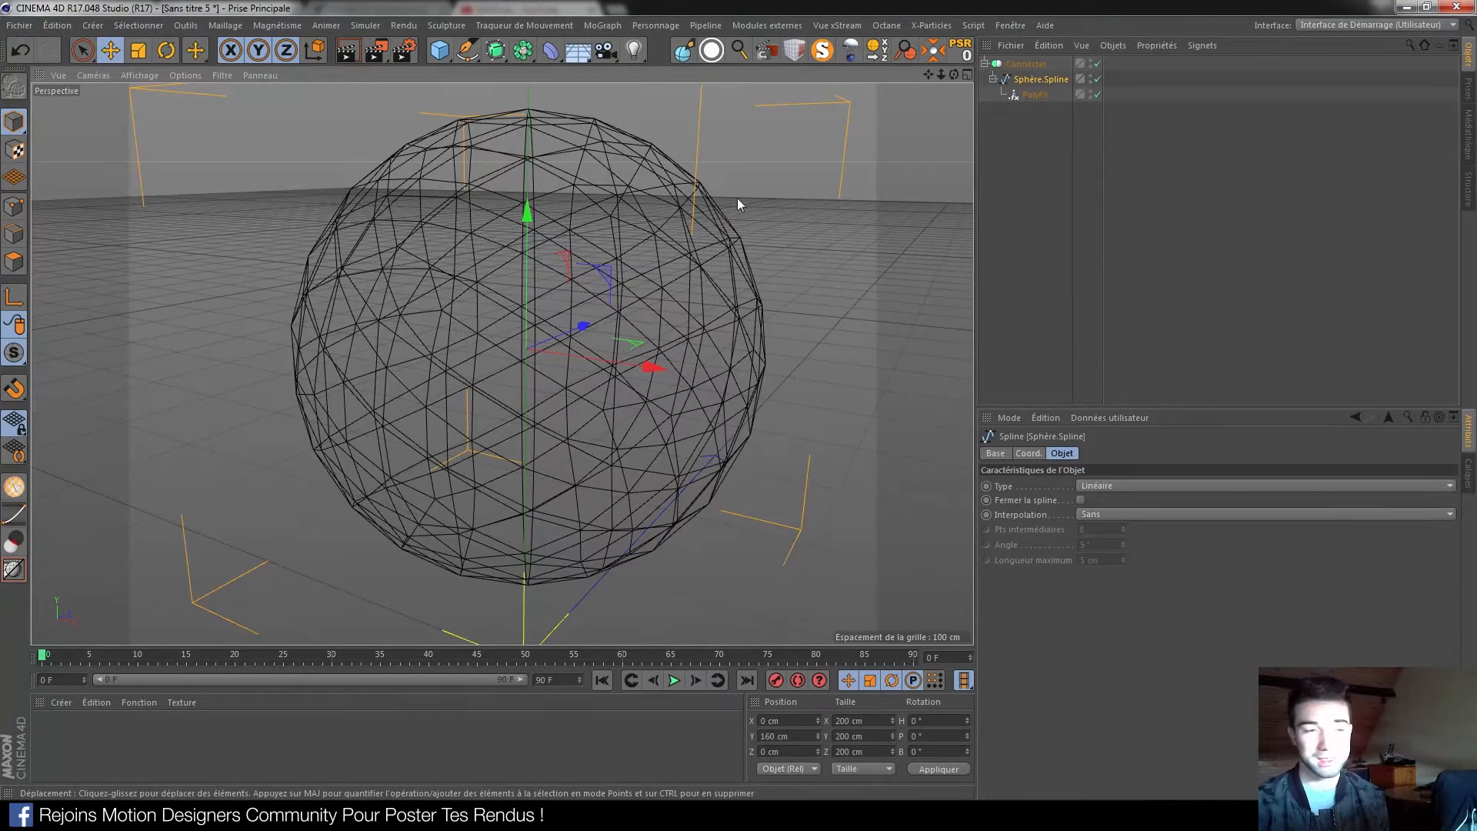
{"action": "scroll", "coordinate": [549, 292], "scroll_direction": "down", "scroll_amount": 5}
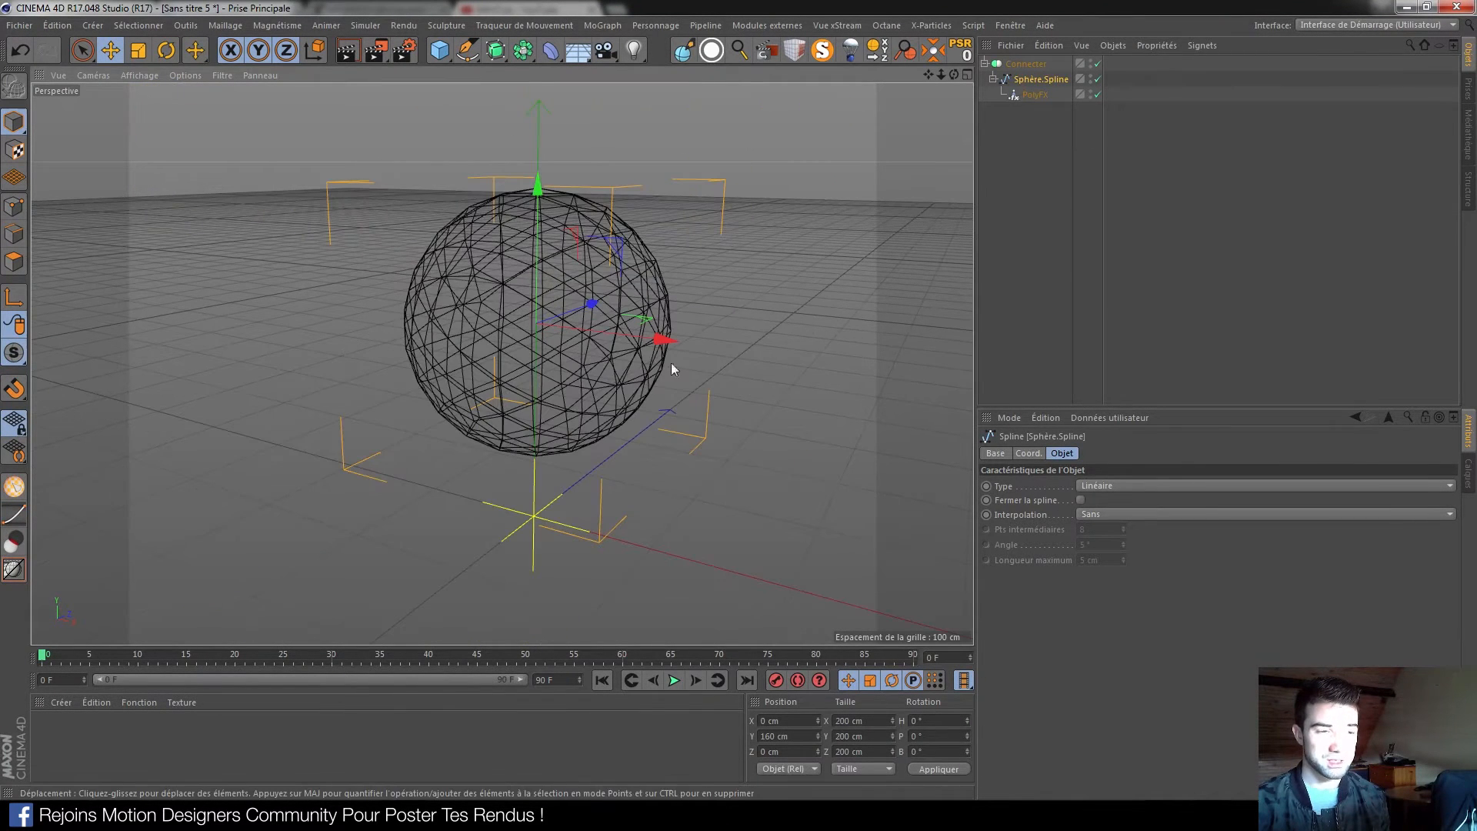
Set Sphère.Spline's interpolation to Subdiviser with a 100 cm Longueur maximum
{"action": "left_click", "coordinate": [1142, 516]}
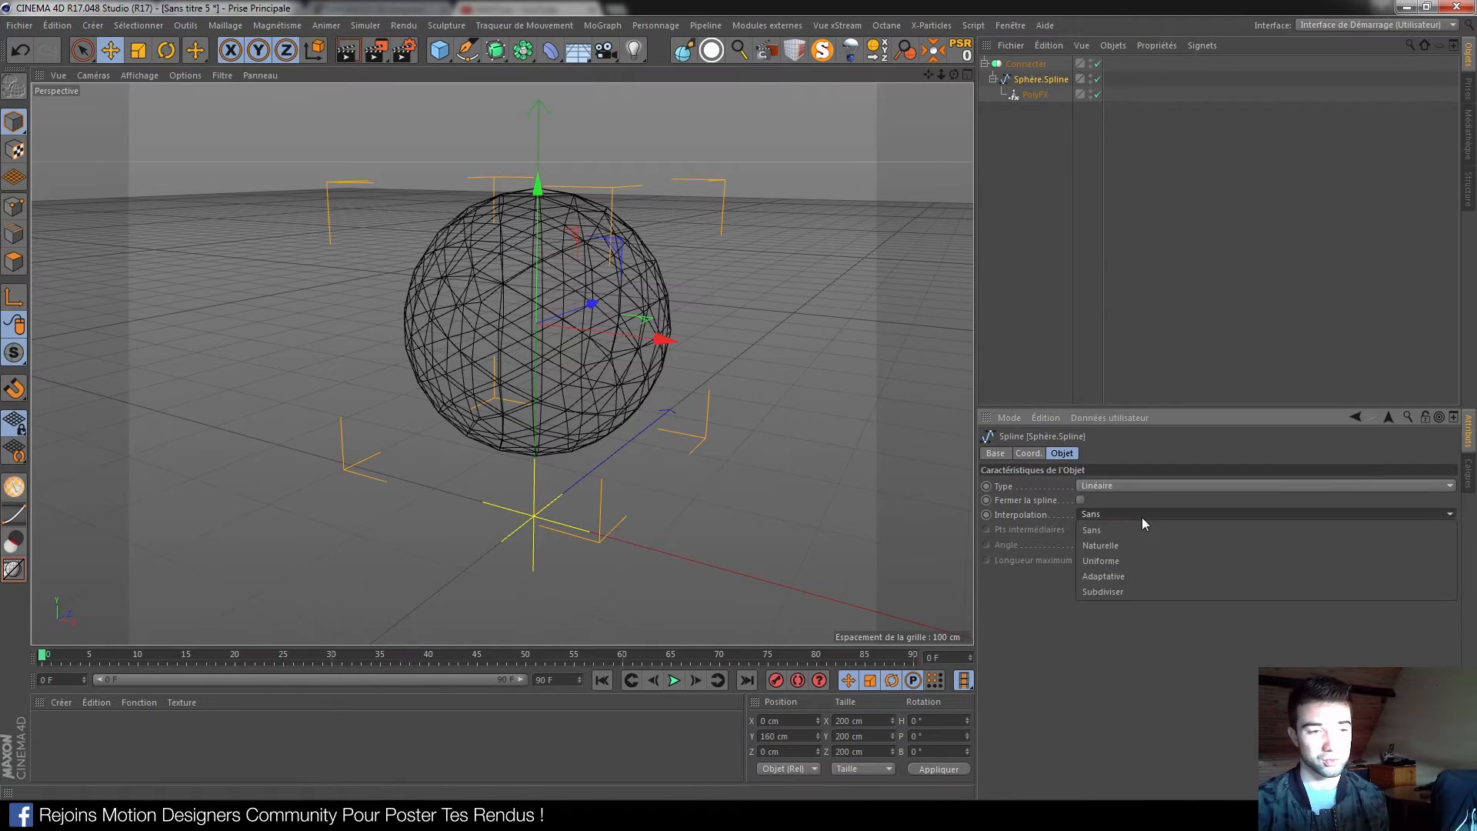
{"action": "left_click", "coordinate": [1101, 591]}
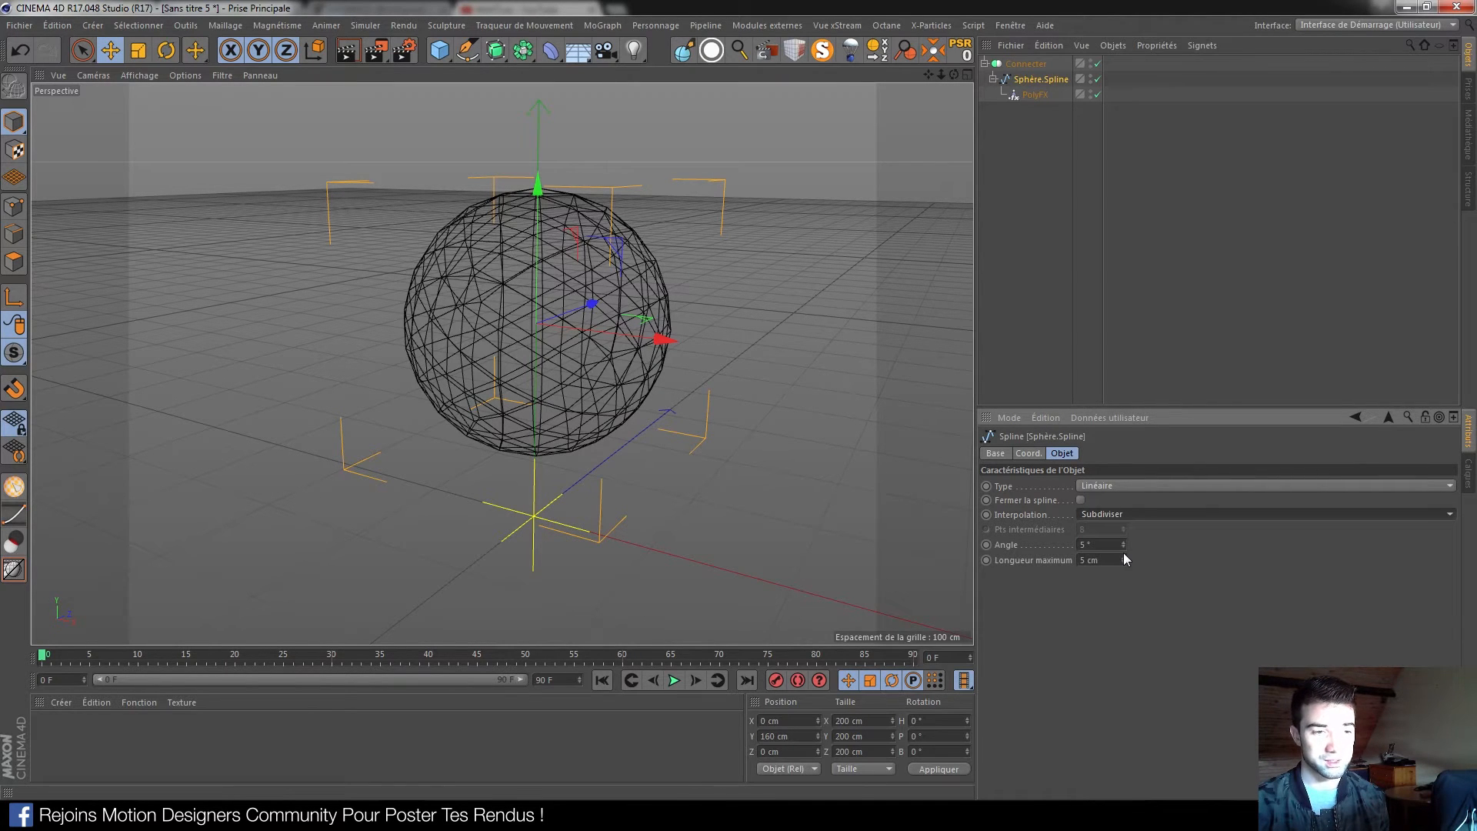
{"action": "double_click", "coordinate": [1090, 560]}
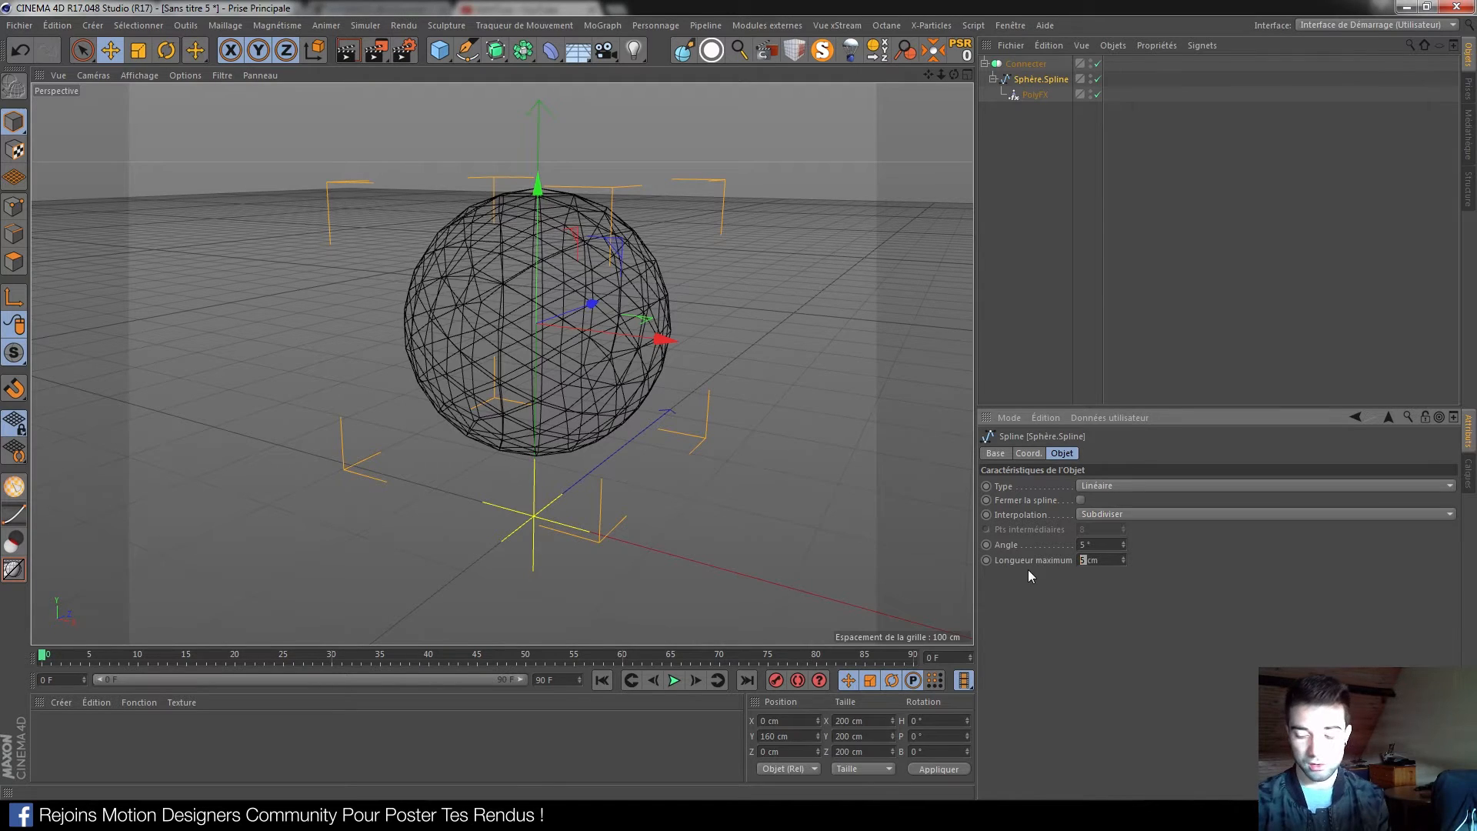
{"action": "key", "text": "Return"}
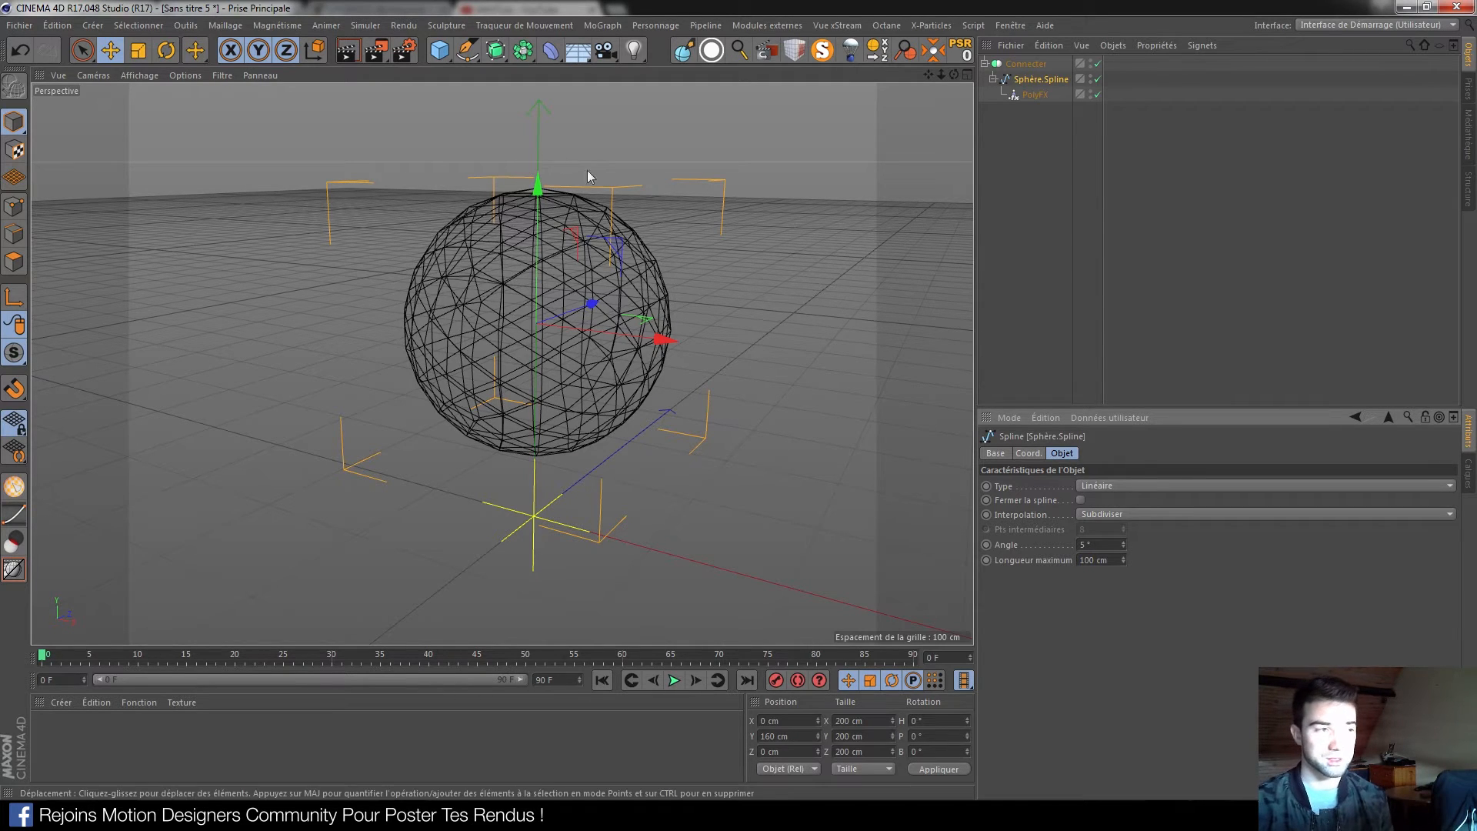
{"action": "scroll", "coordinate": [607, 282], "scroll_direction": "up", "scroll_amount": 5}
Switch to point mode, recentre the view, and move over to YouTube in the browser
{"action": "left_click", "coordinate": [14, 206]}
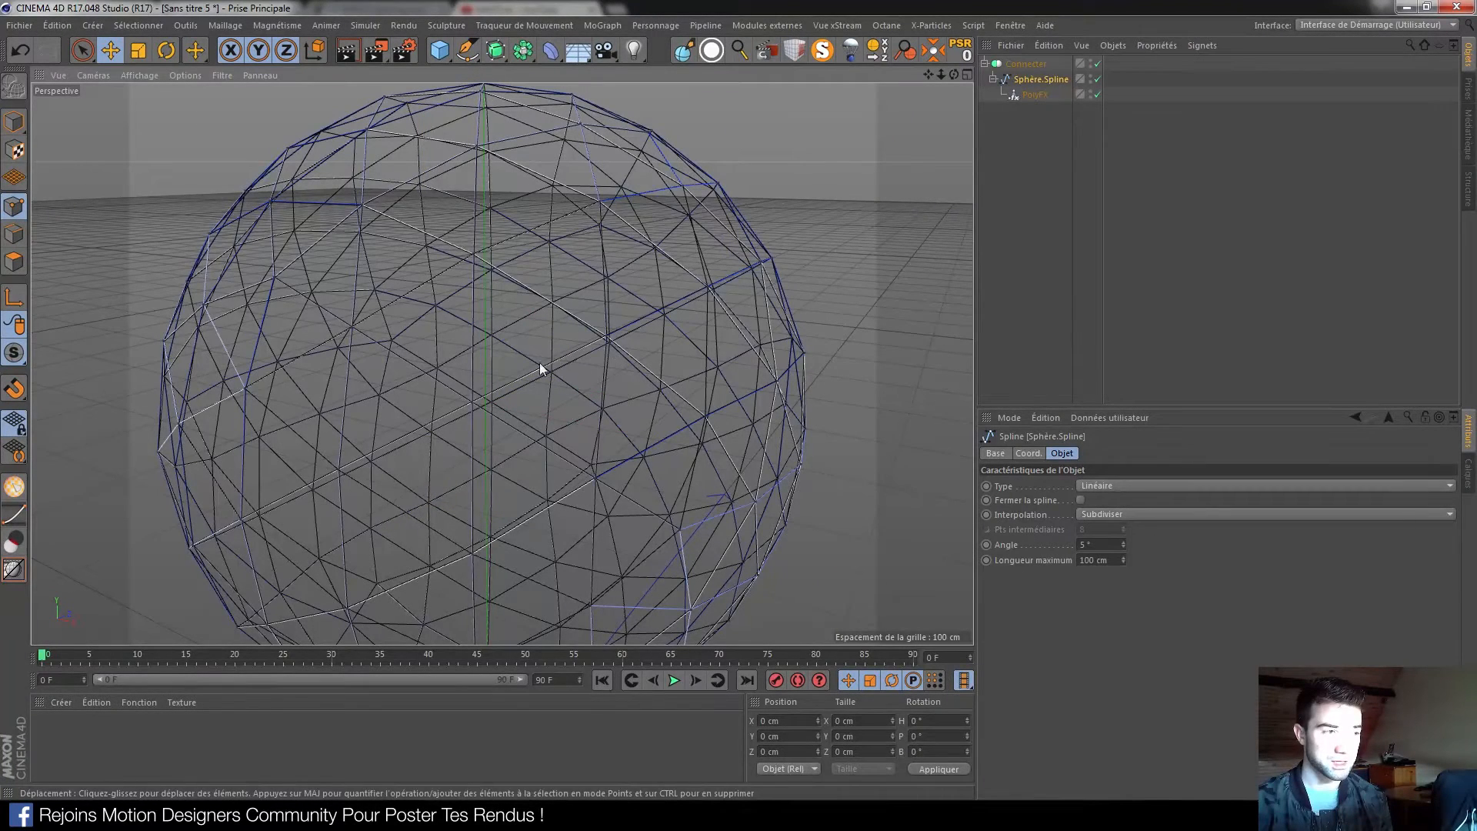
{"action": "scroll", "coordinate": [509, 359], "scroll_direction": "down", "scroll_amount": 5}
{"action": "scroll", "coordinate": [510, 359], "scroll_direction": "down", "scroll_amount": 3}
{"action": "middle_click_drag", "start_coordinate": [502, 404], "coordinate": [526, 378], "text": "alt"}
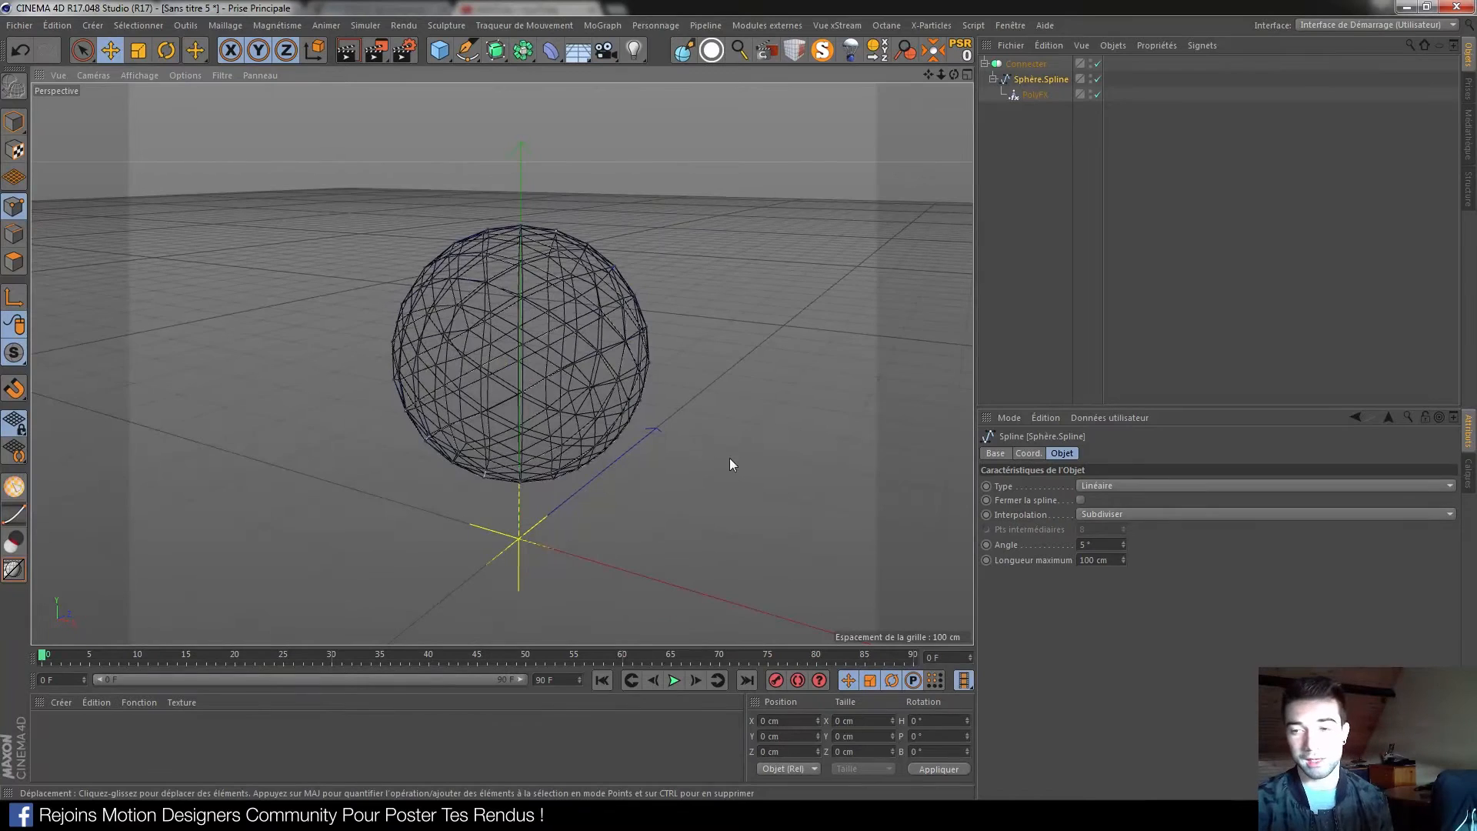
{"action": "key", "text": "alt+Tab"}
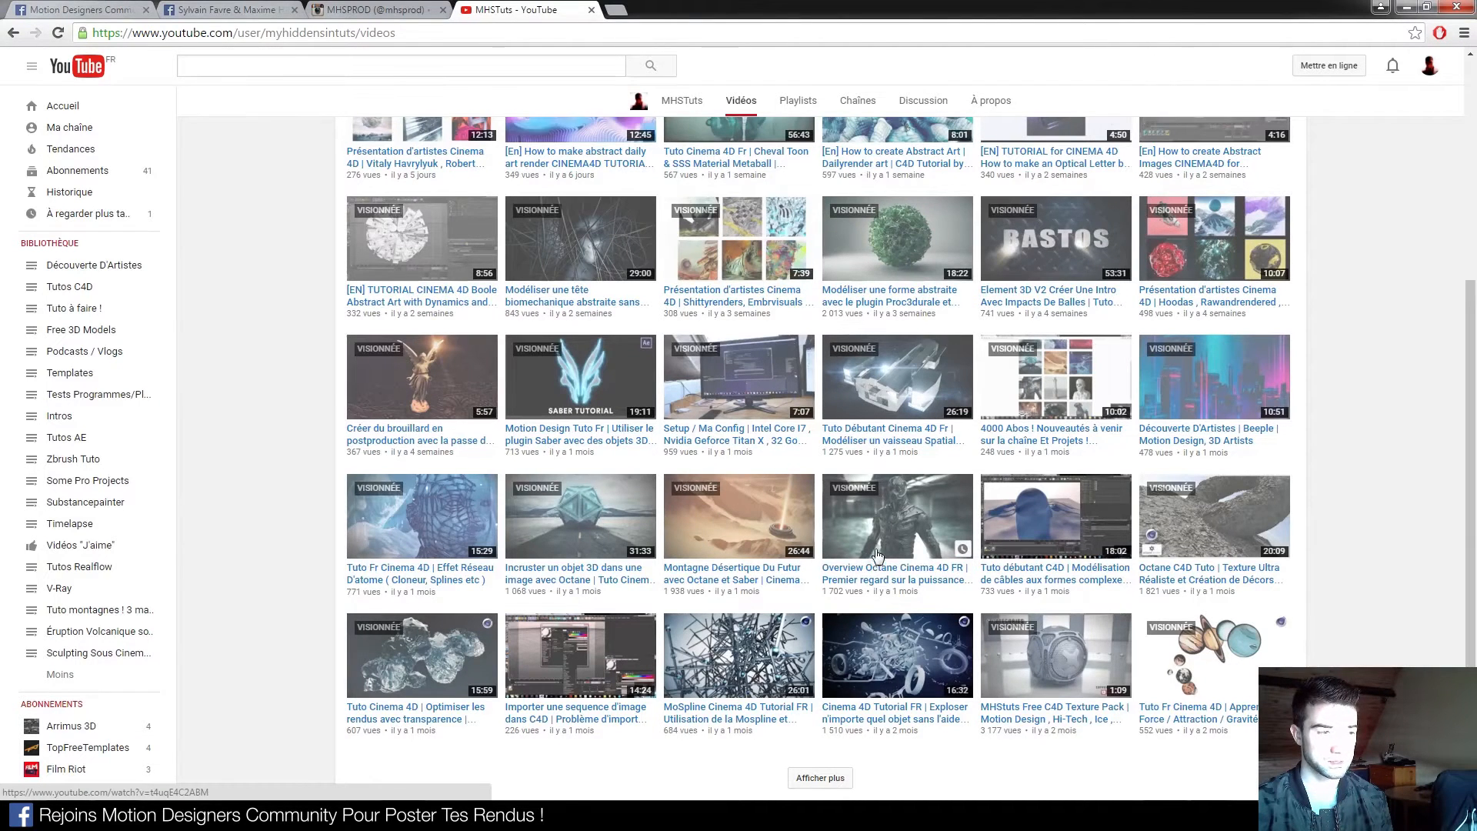
{"action": "scroll", "coordinate": [876, 553], "scroll_direction": "down", "scroll_amount": 1}
{"action": "left_click", "coordinate": [835, 704]}
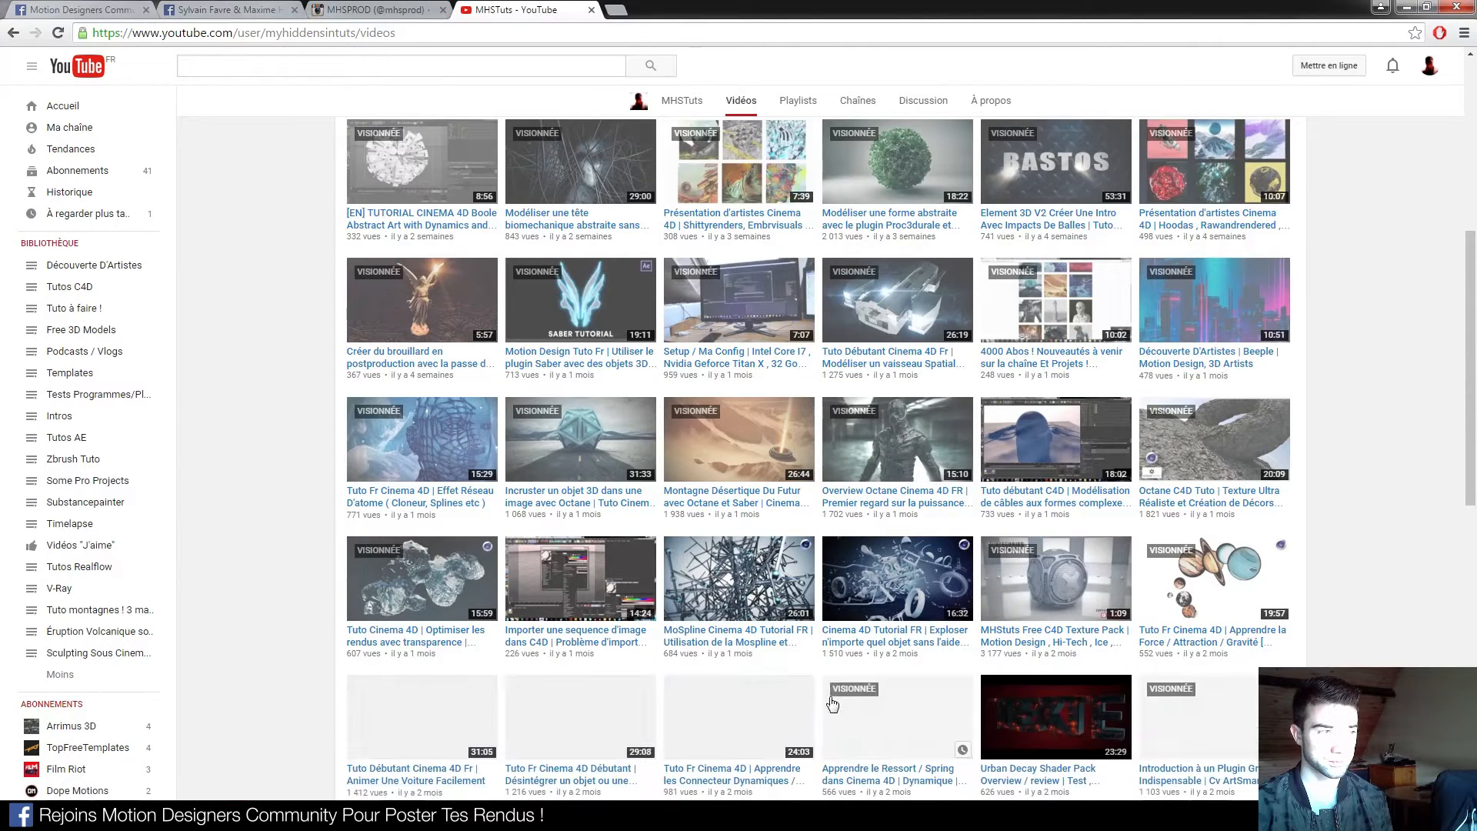
{"action": "scroll", "coordinate": [831, 696], "scroll_direction": "down", "scroll_amount": 5}
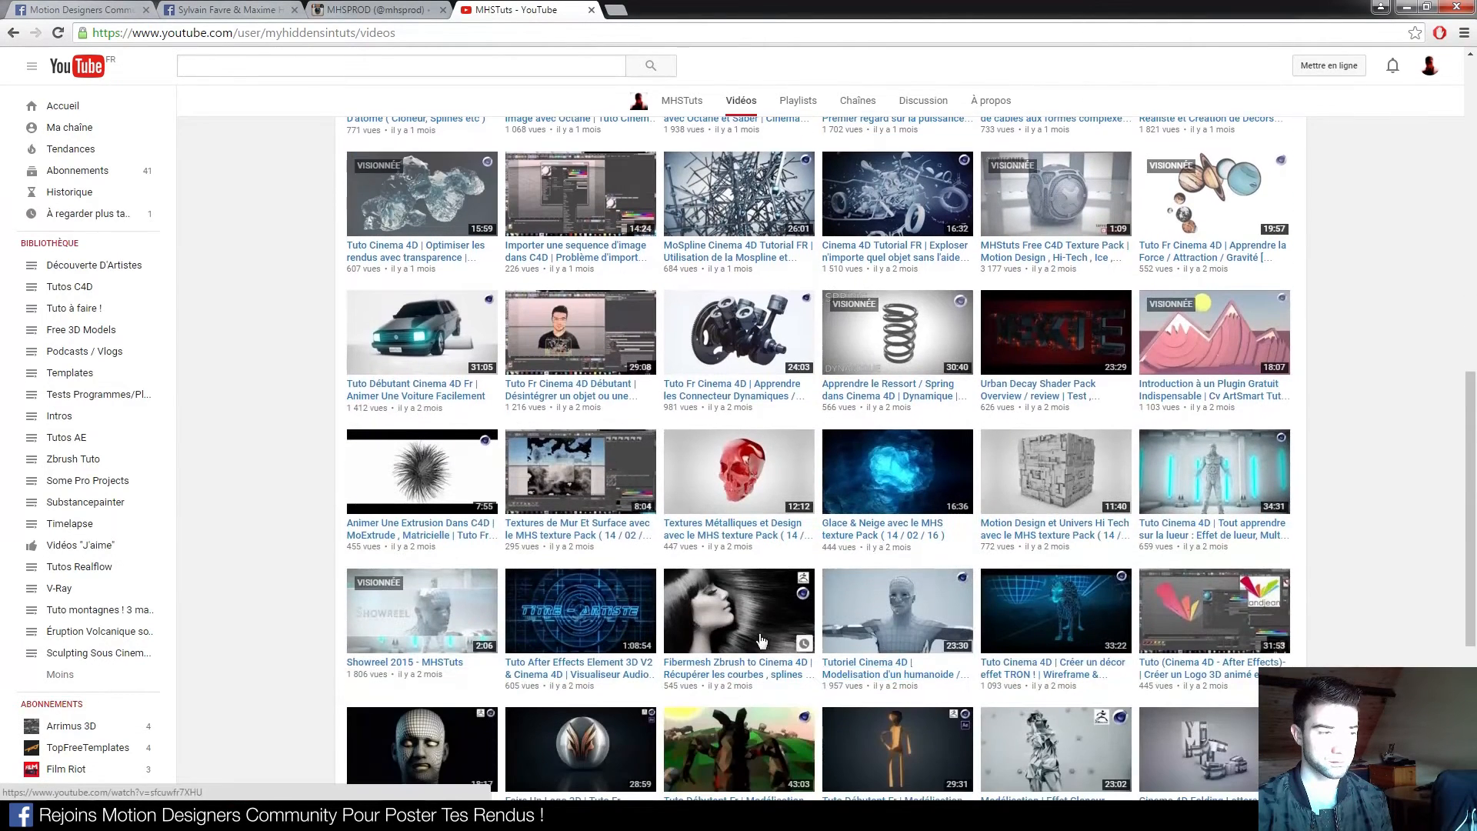
{"action": "scroll", "coordinate": [761, 642], "scroll_direction": "down", "scroll_amount": 1}
{"action": "scroll", "coordinate": [700, 480], "scroll_direction": "up", "scroll_amount": 5}
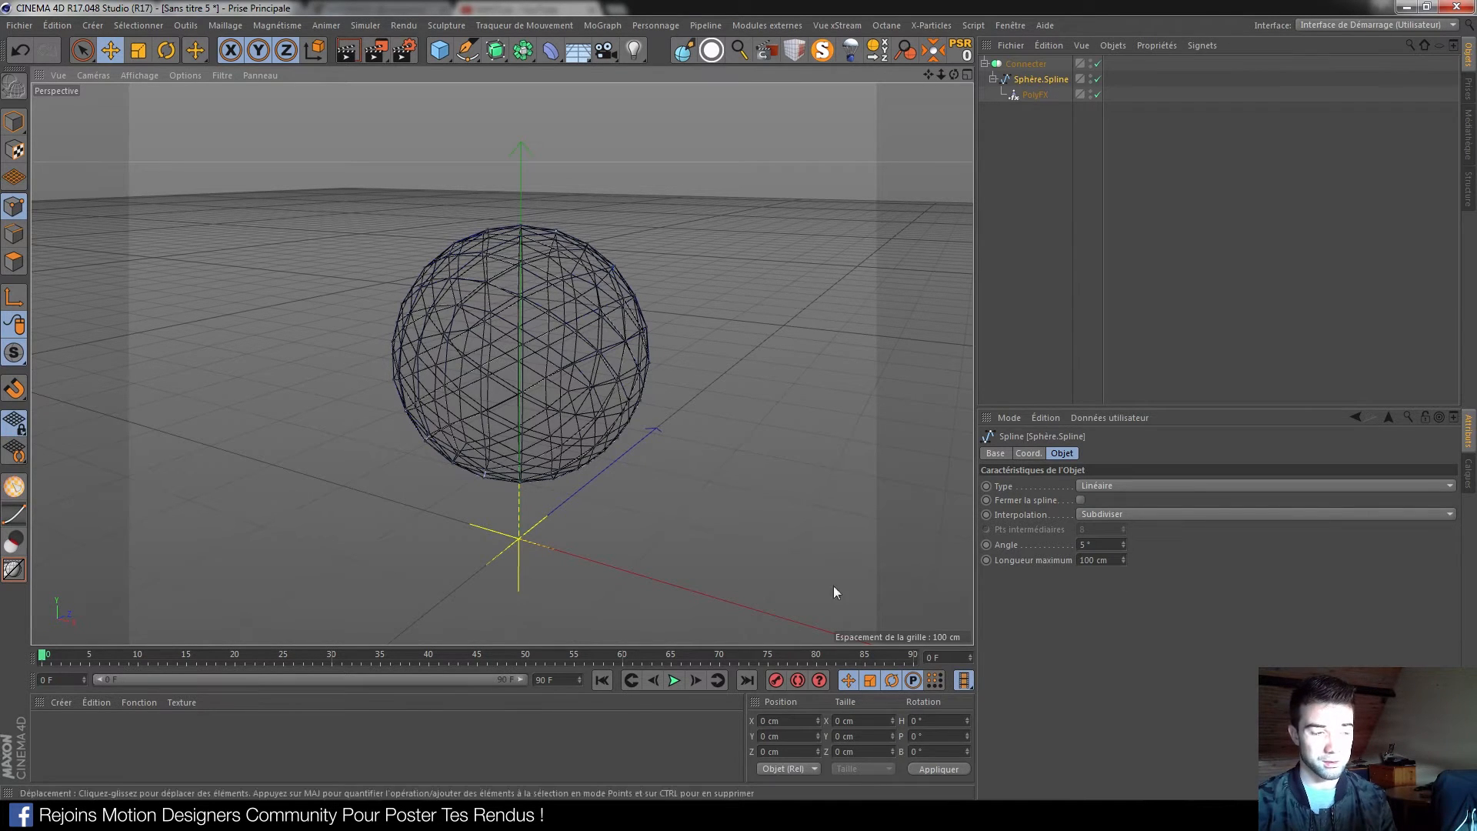
{"action": "left_click", "coordinate": [178, 788]}
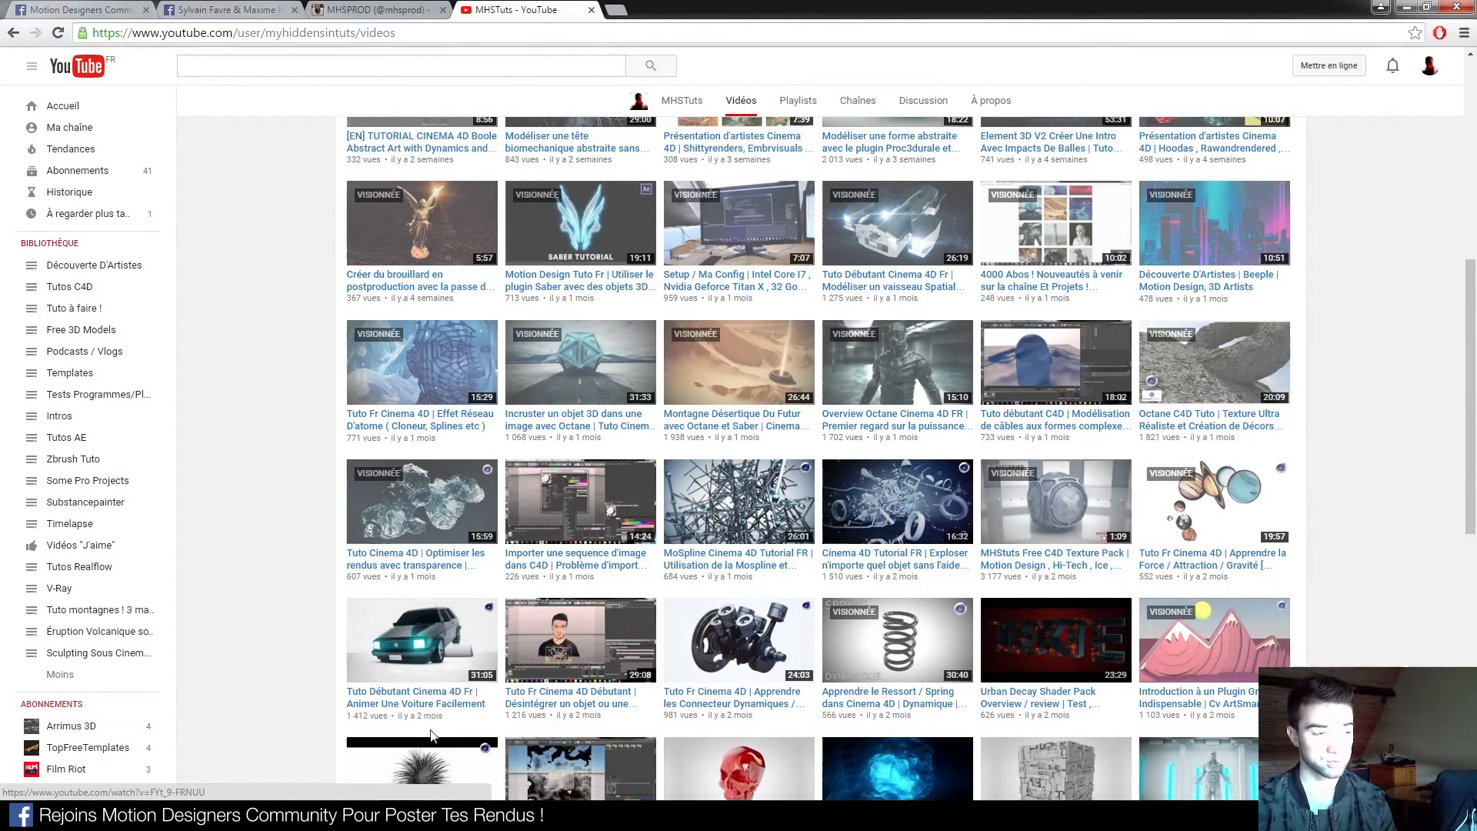
{"action": "left_click", "coordinate": [207, 814]}
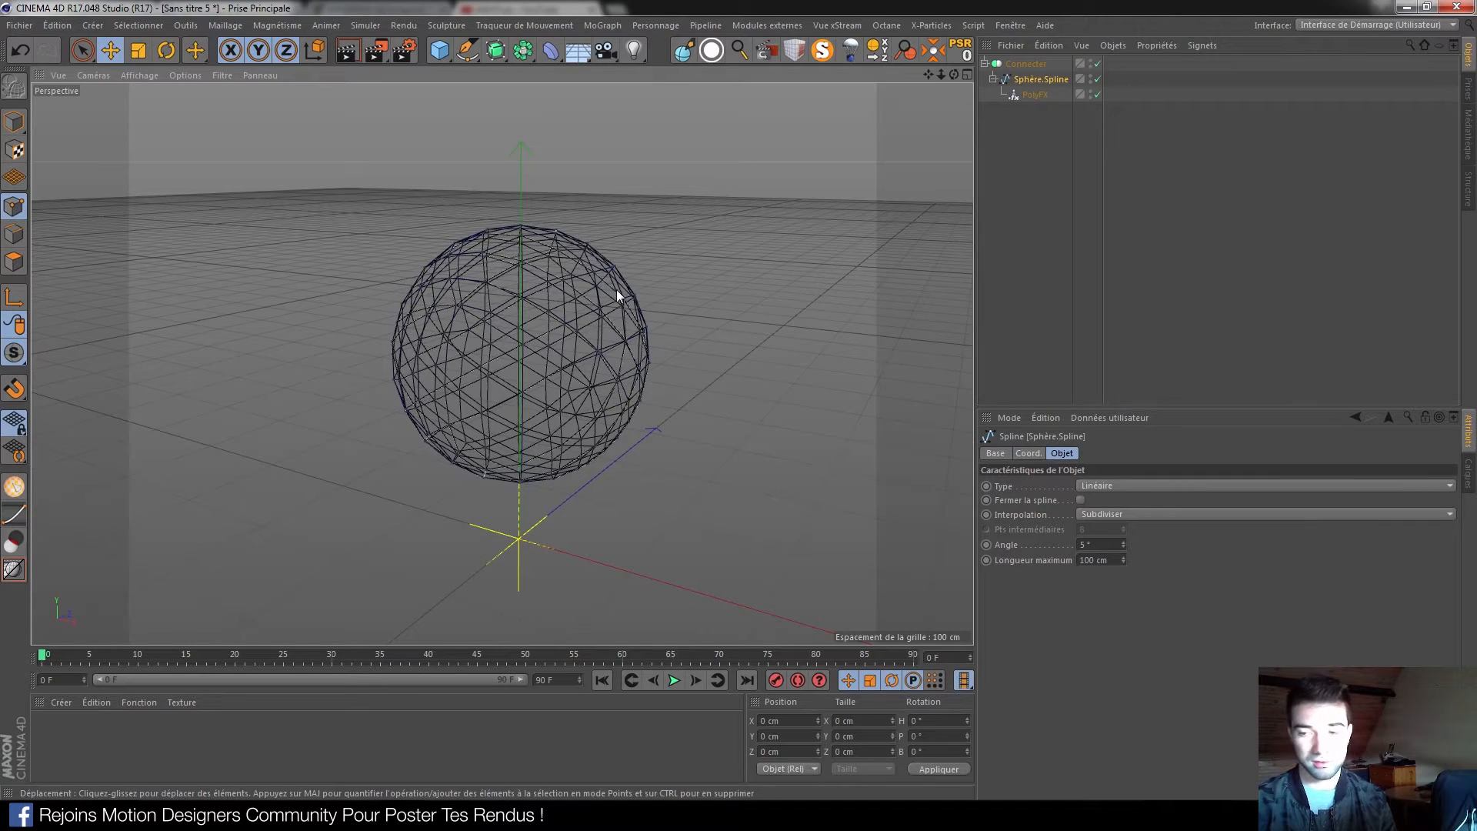
Frame the wire sphere, collapse Connecter's hierarchy, clear the selection and open the Simuler menu
{"action": "middle_click_drag", "start_coordinate": [546, 424], "coordinate": [548, 394], "text": "alt"}
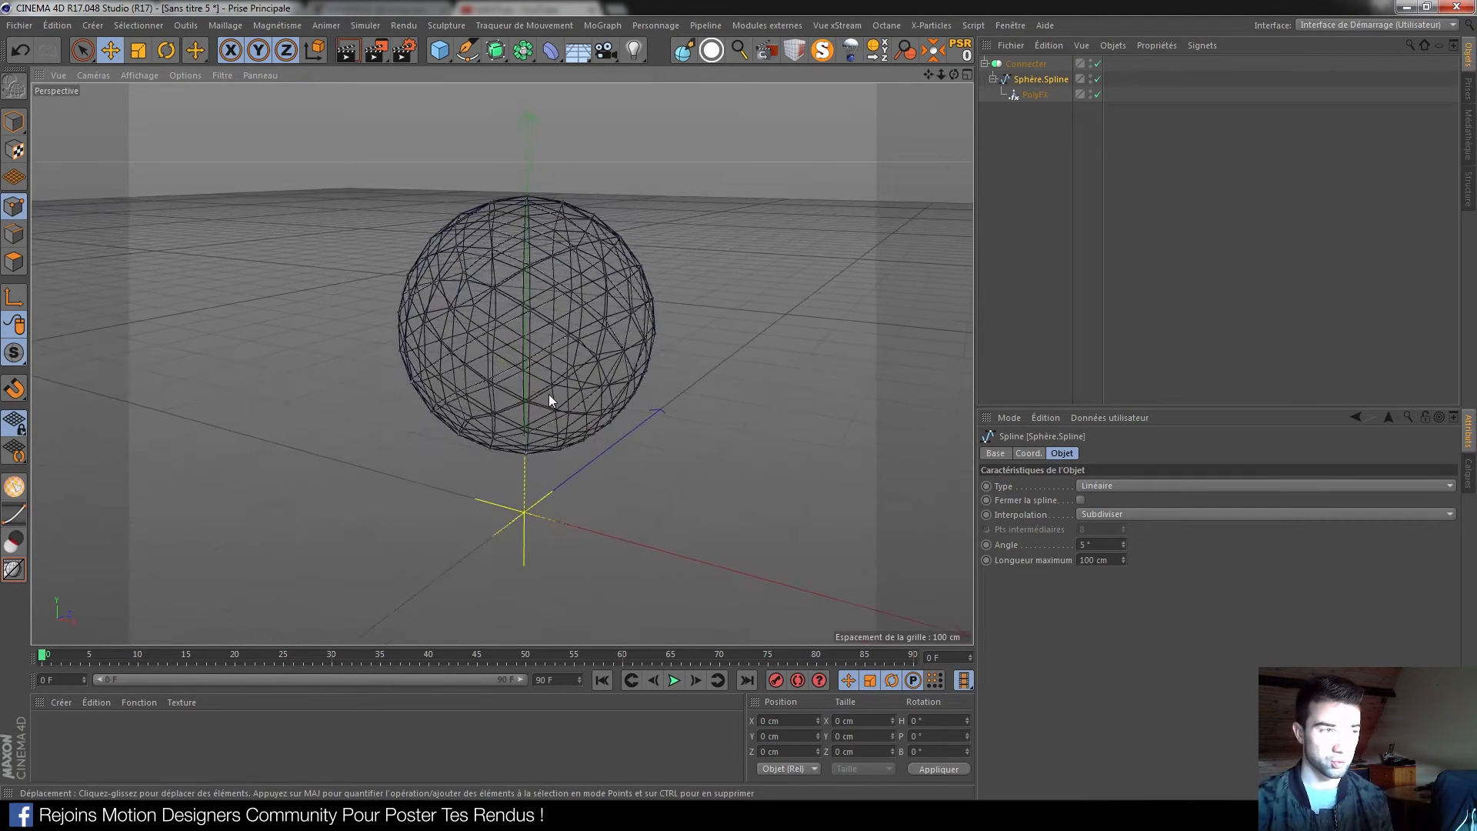
{"action": "scroll", "coordinate": [548, 394], "scroll_direction": "up", "scroll_amount": 2}
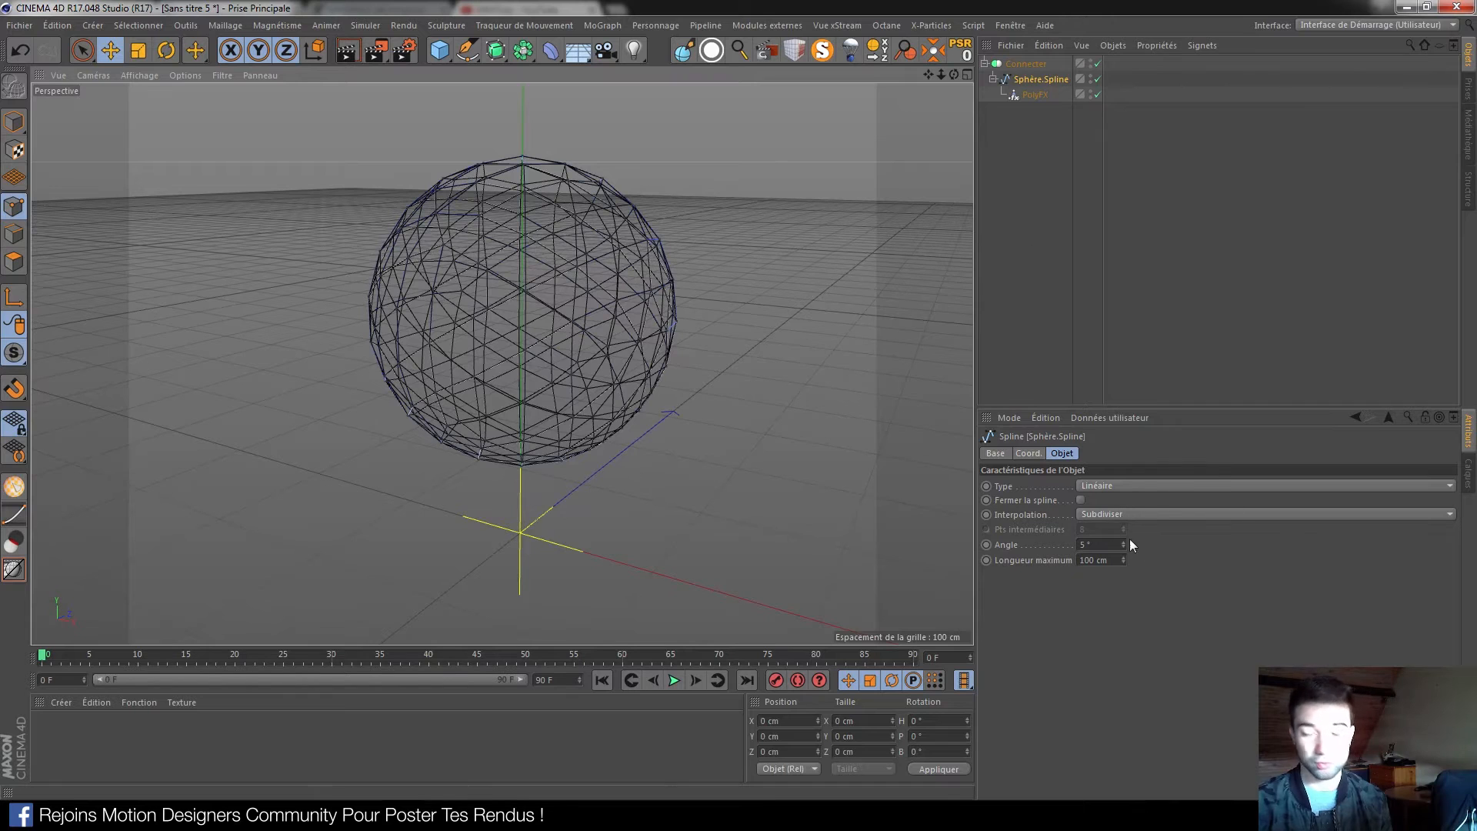
{"action": "left_click_drag", "start_coordinate": [571, 363], "coordinate": [580, 362], "text": "alt"}
{"action": "left_click", "coordinate": [984, 63]}
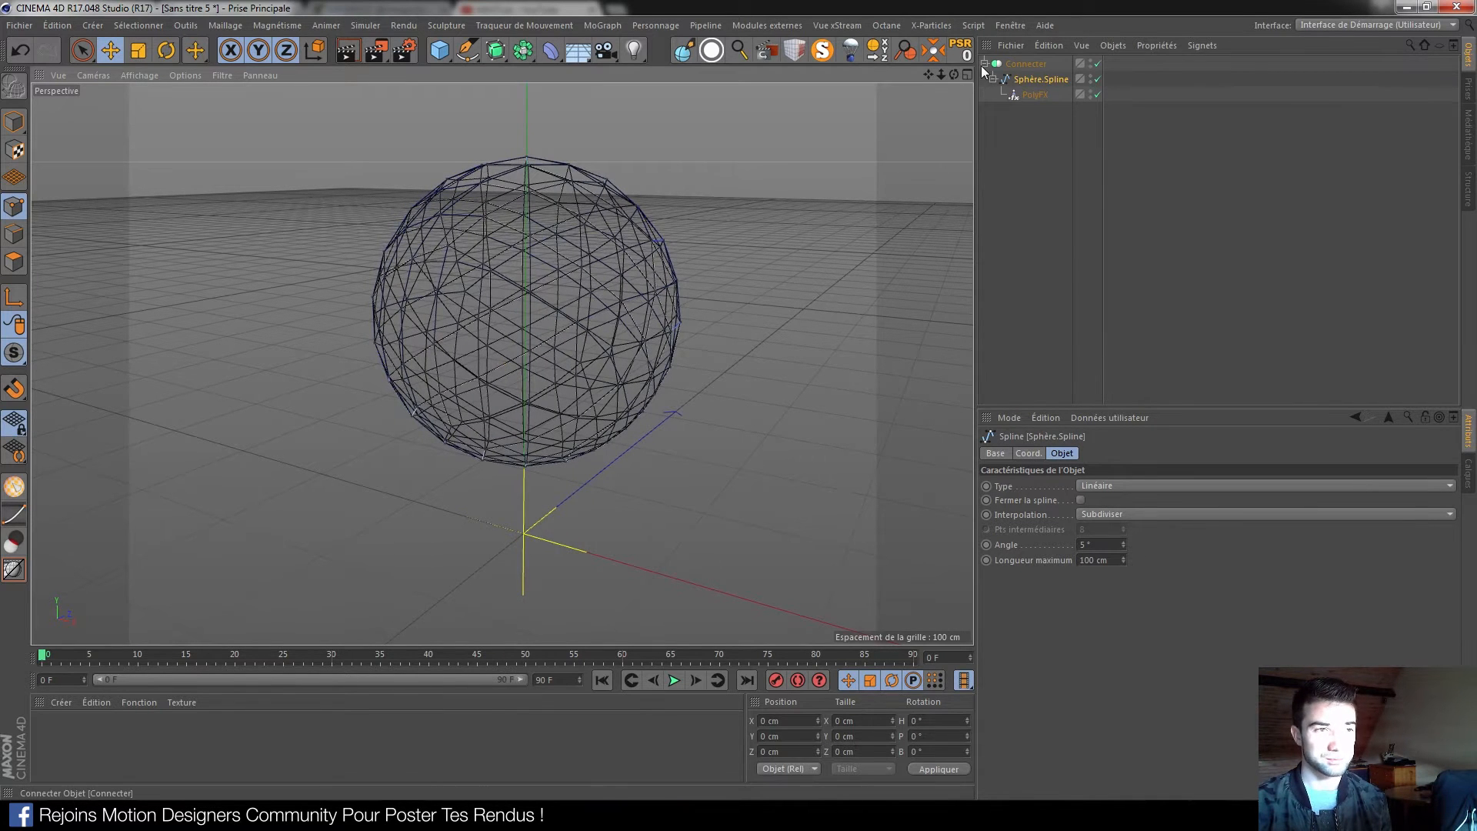
{"action": "left_click", "coordinate": [1024, 137]}
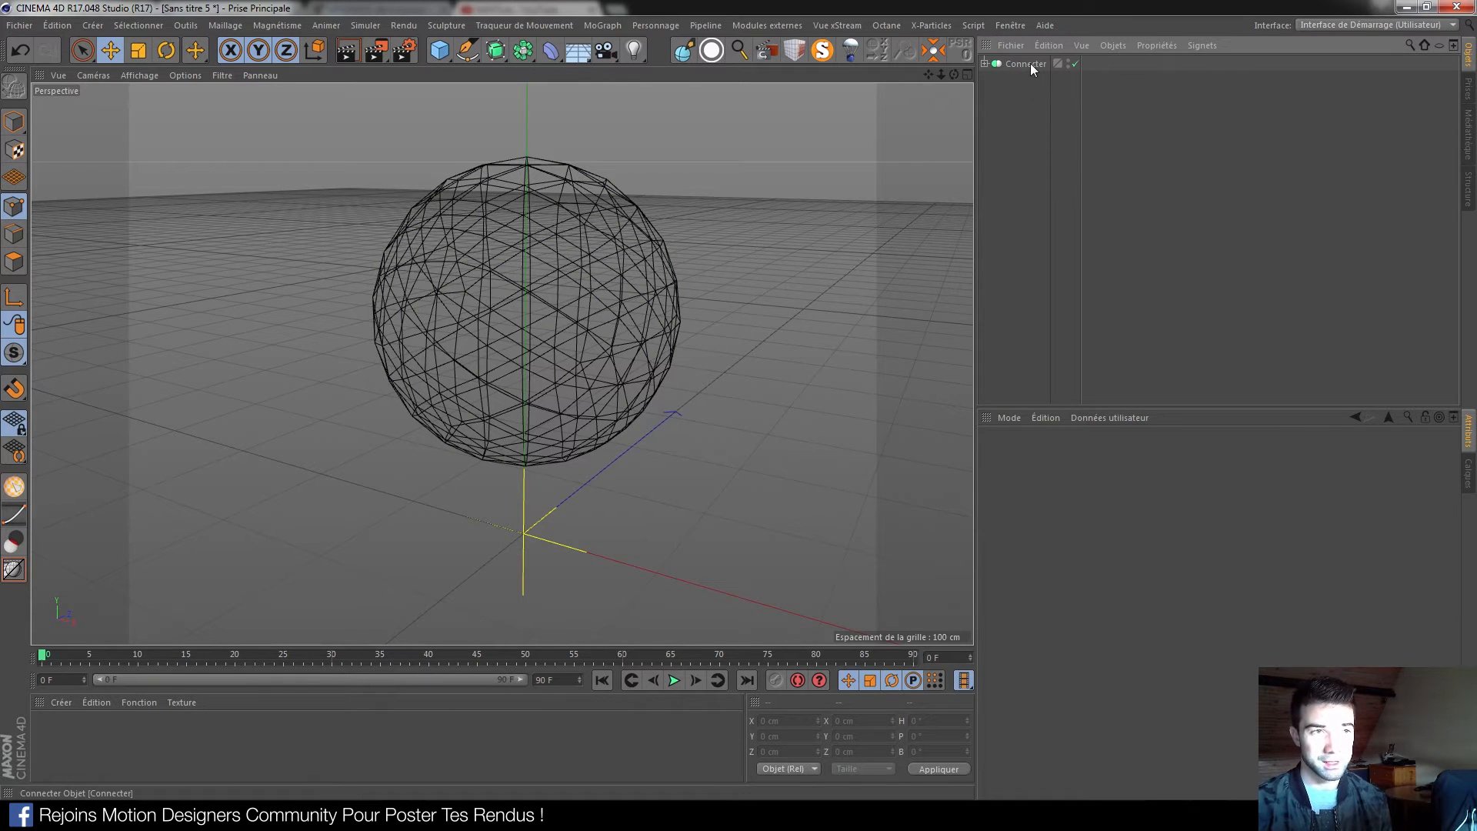
{"action": "left_click", "coordinate": [985, 63]}
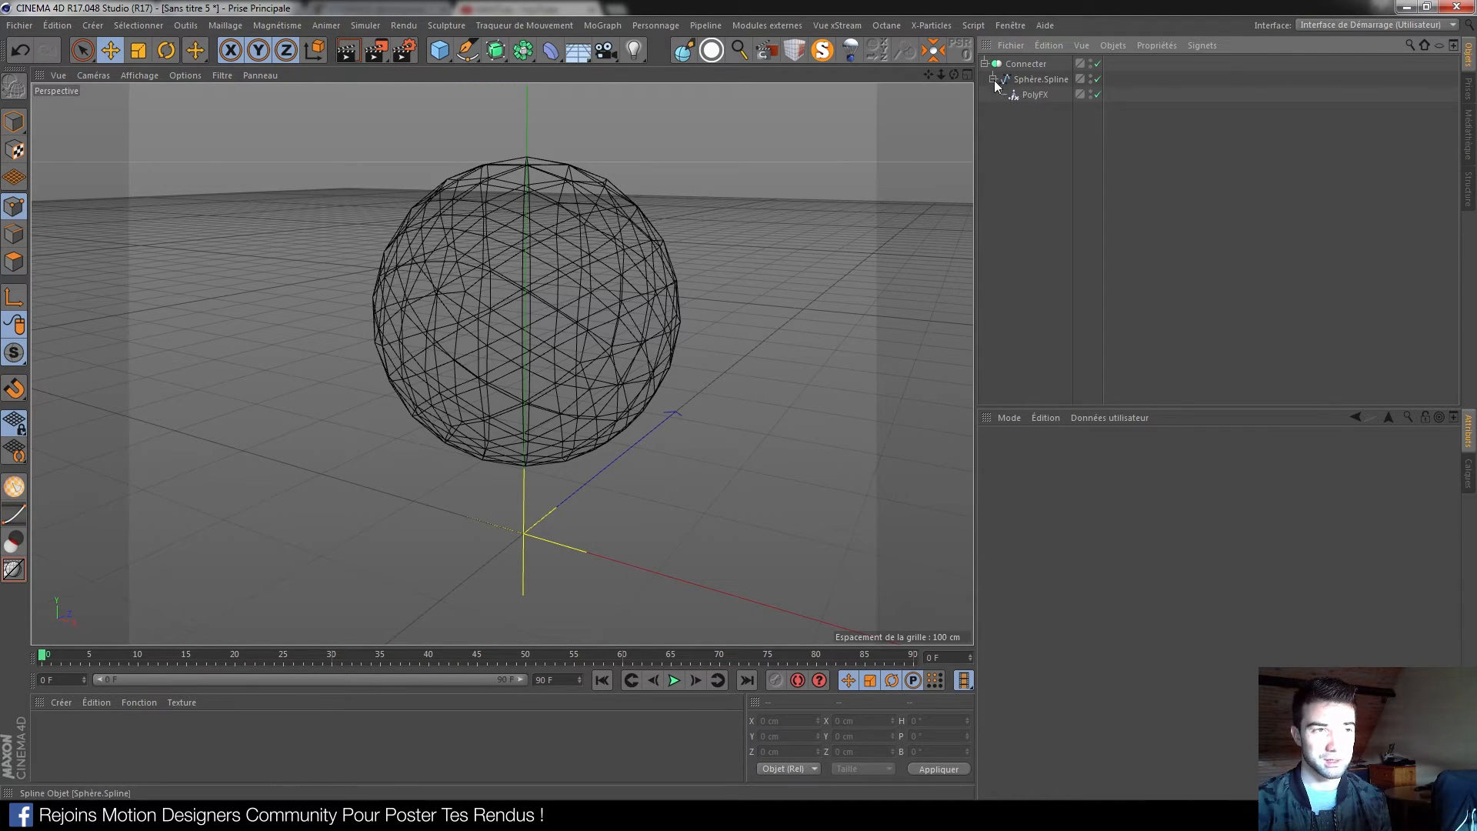
{"action": "left_click", "coordinate": [985, 63]}
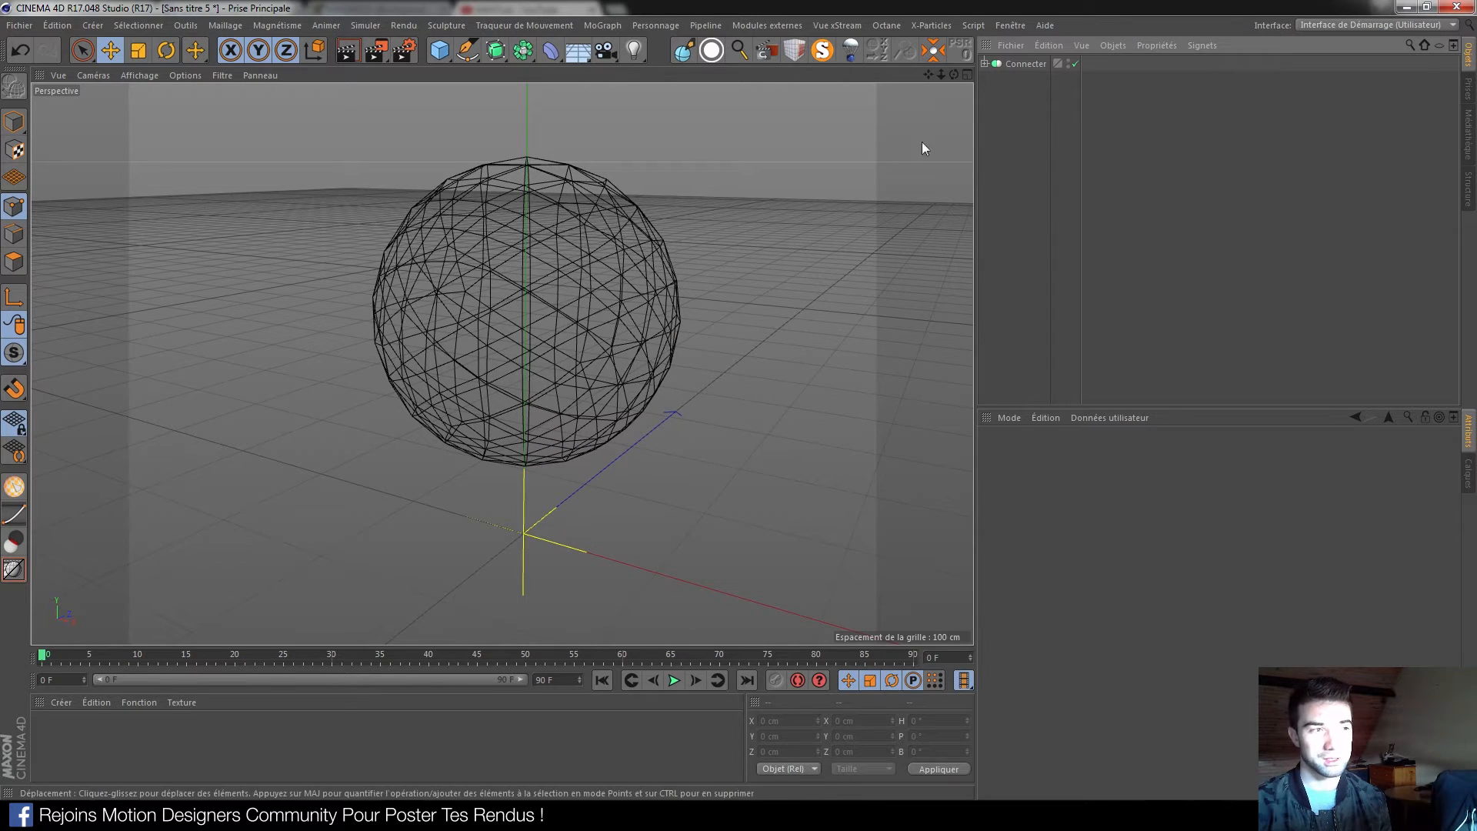
{"action": "left_click", "coordinate": [371, 25]}
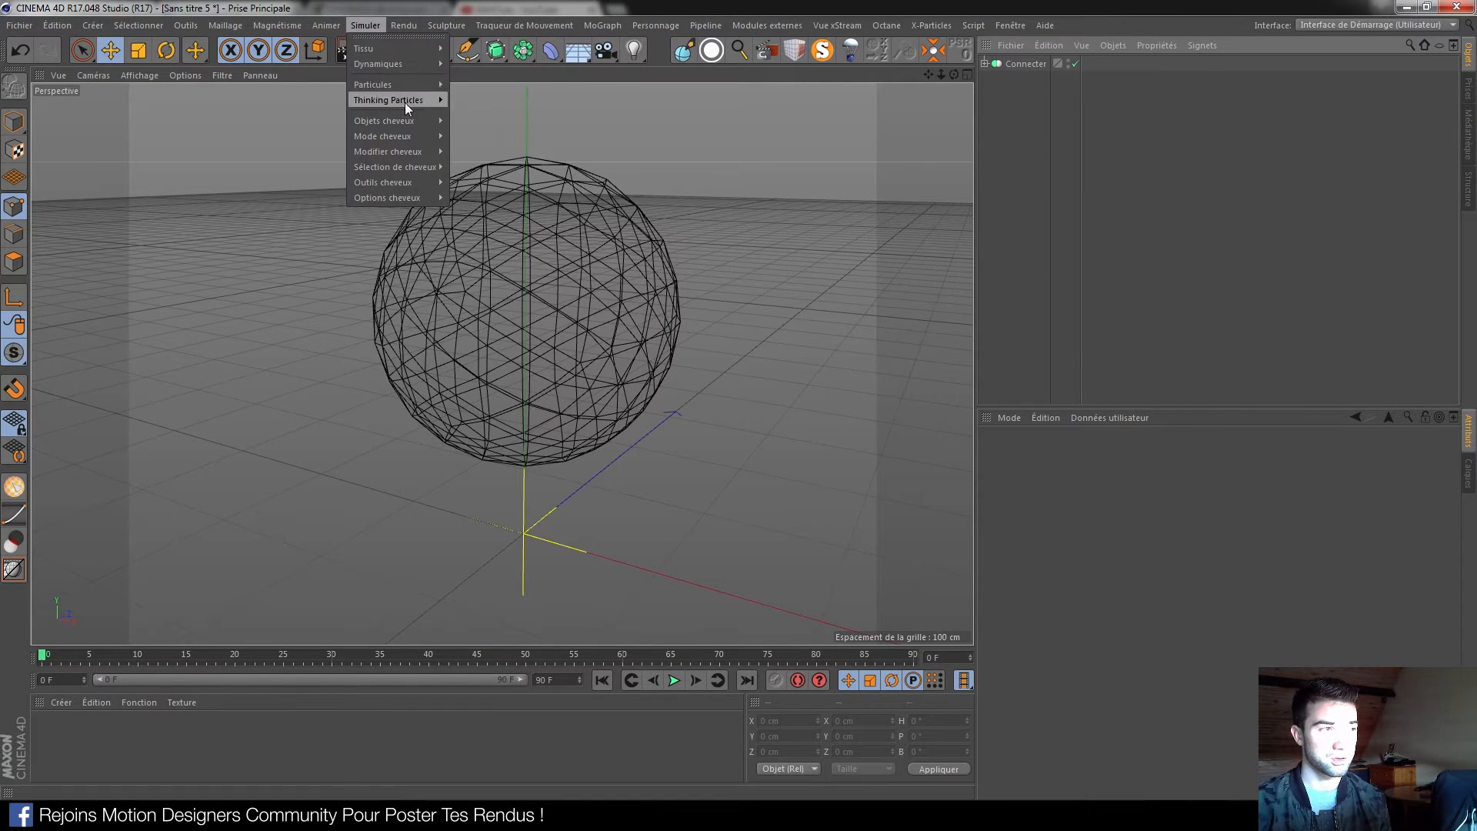
Add a Cheveux hair object linked to Connecter, with Racine set to Guides Splines
{"action": "mouse_move", "coordinate": [409, 122]}
{"action": "left_click", "coordinate": [479, 125]}
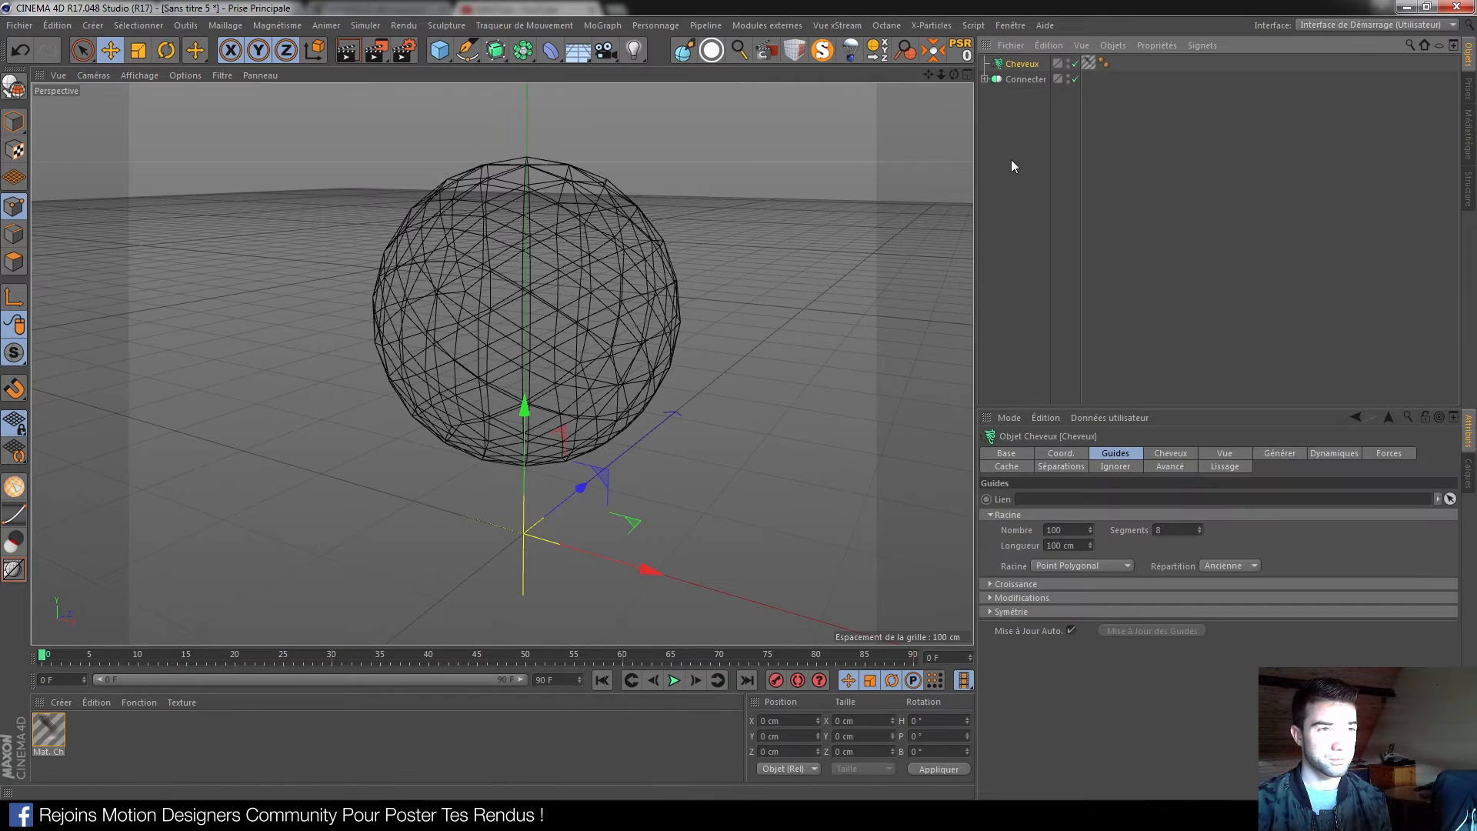
{"action": "left_click", "coordinate": [1031, 126]}
{"action": "left_click", "coordinate": [1016, 66]}
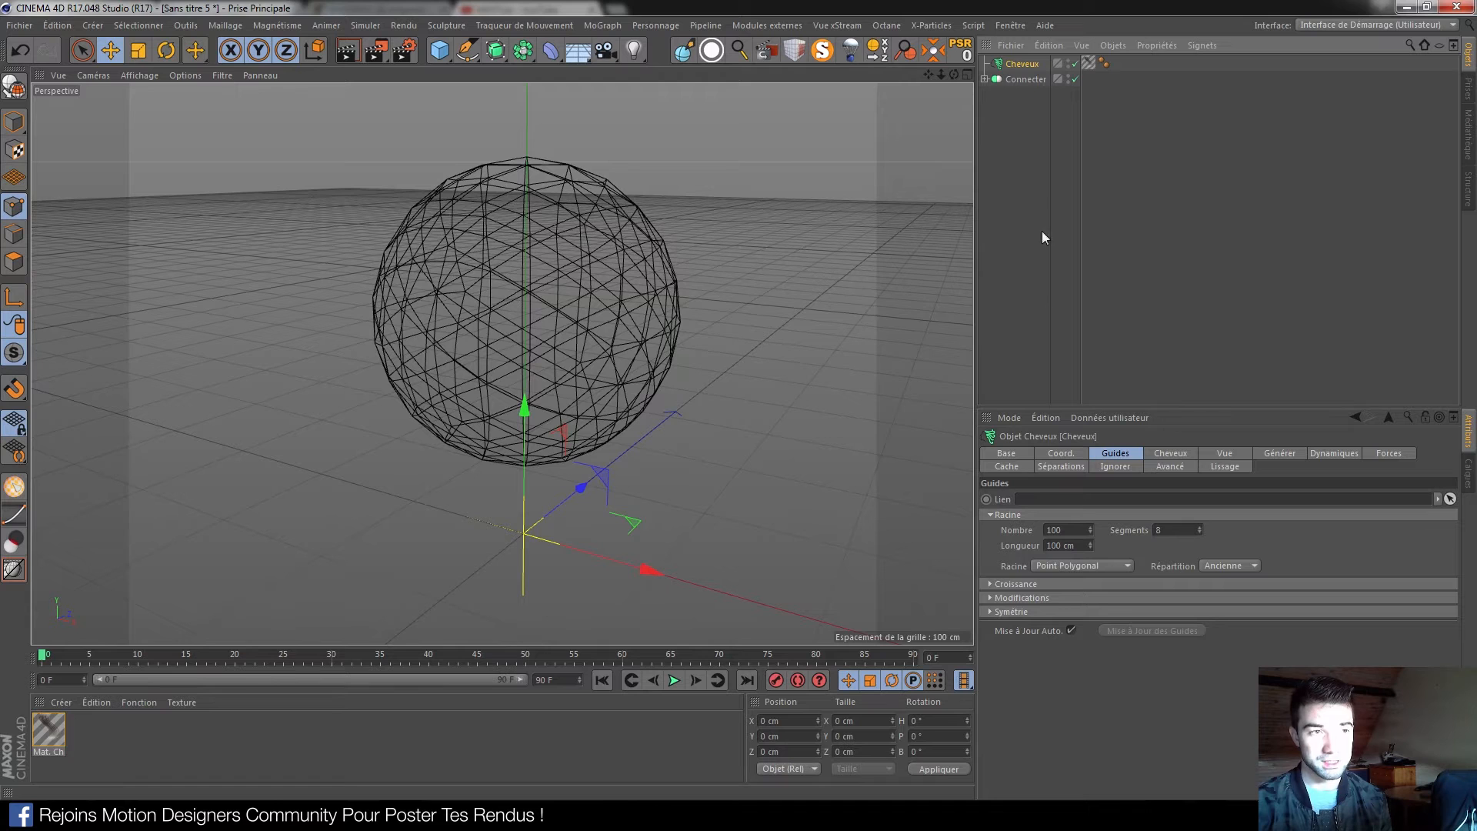
{"action": "left_click_drag", "start_coordinate": [1026, 85], "coordinate": [1082, 499]}
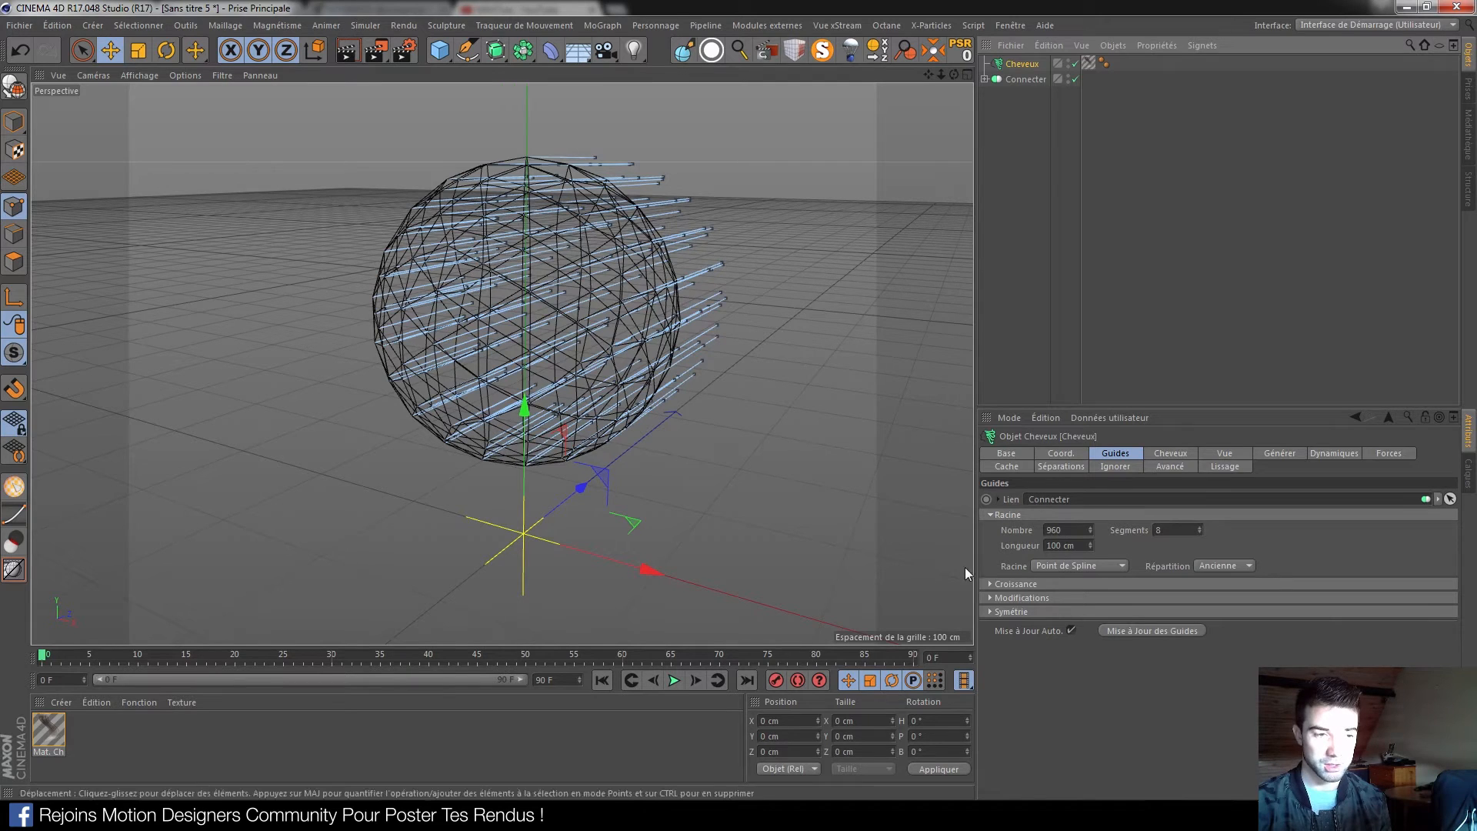
{"action": "left_click", "coordinate": [1103, 567]}
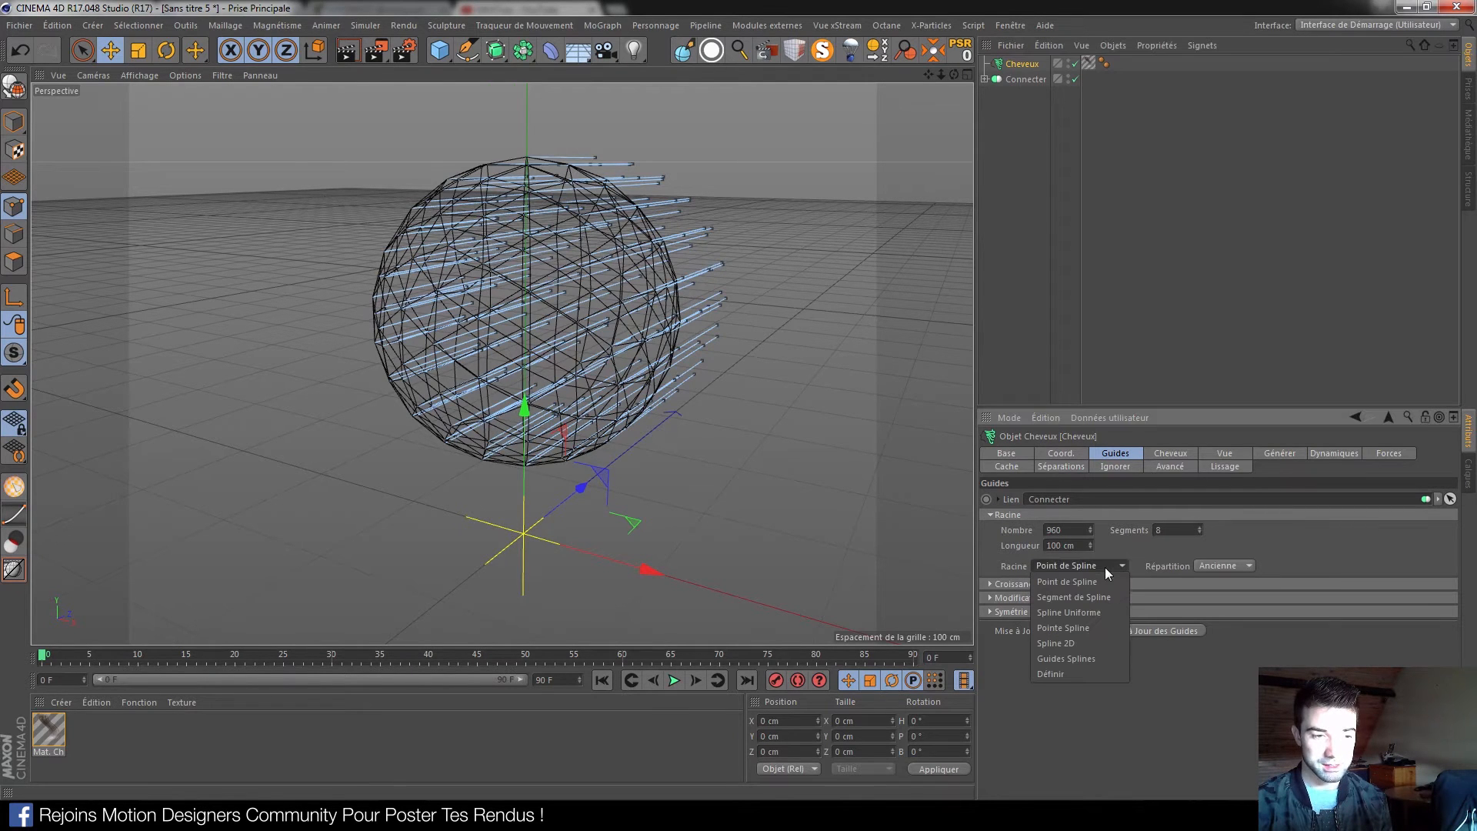
{"action": "left_click", "coordinate": [1059, 654]}
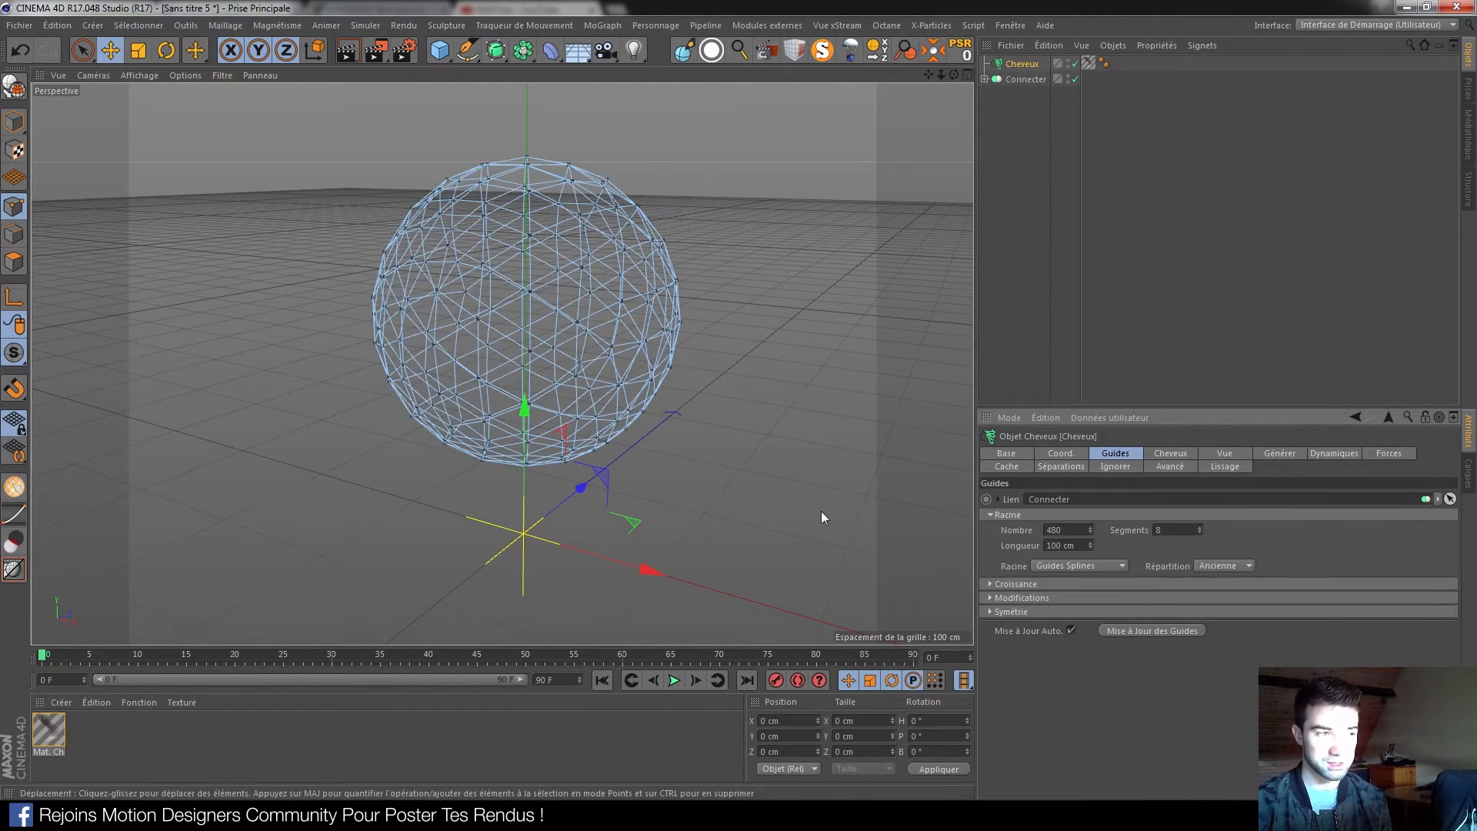
{"action": "mouse_move", "coordinate": [599, 303]}
{"action": "left_mouse_down", "text": "alt"}
{"action": "mouse_move", "coordinate": [547, 302]}
{"action": "mouse_move", "coordinate": [382, 348]}
{"action": "mouse_move", "coordinate": [561, 439]}
{"action": "mouse_move", "coordinate": [620, 353]}
{"action": "mouse_move", "coordinate": [592, 325]}
{"action": "left_mouse_up", "text": "alt"}
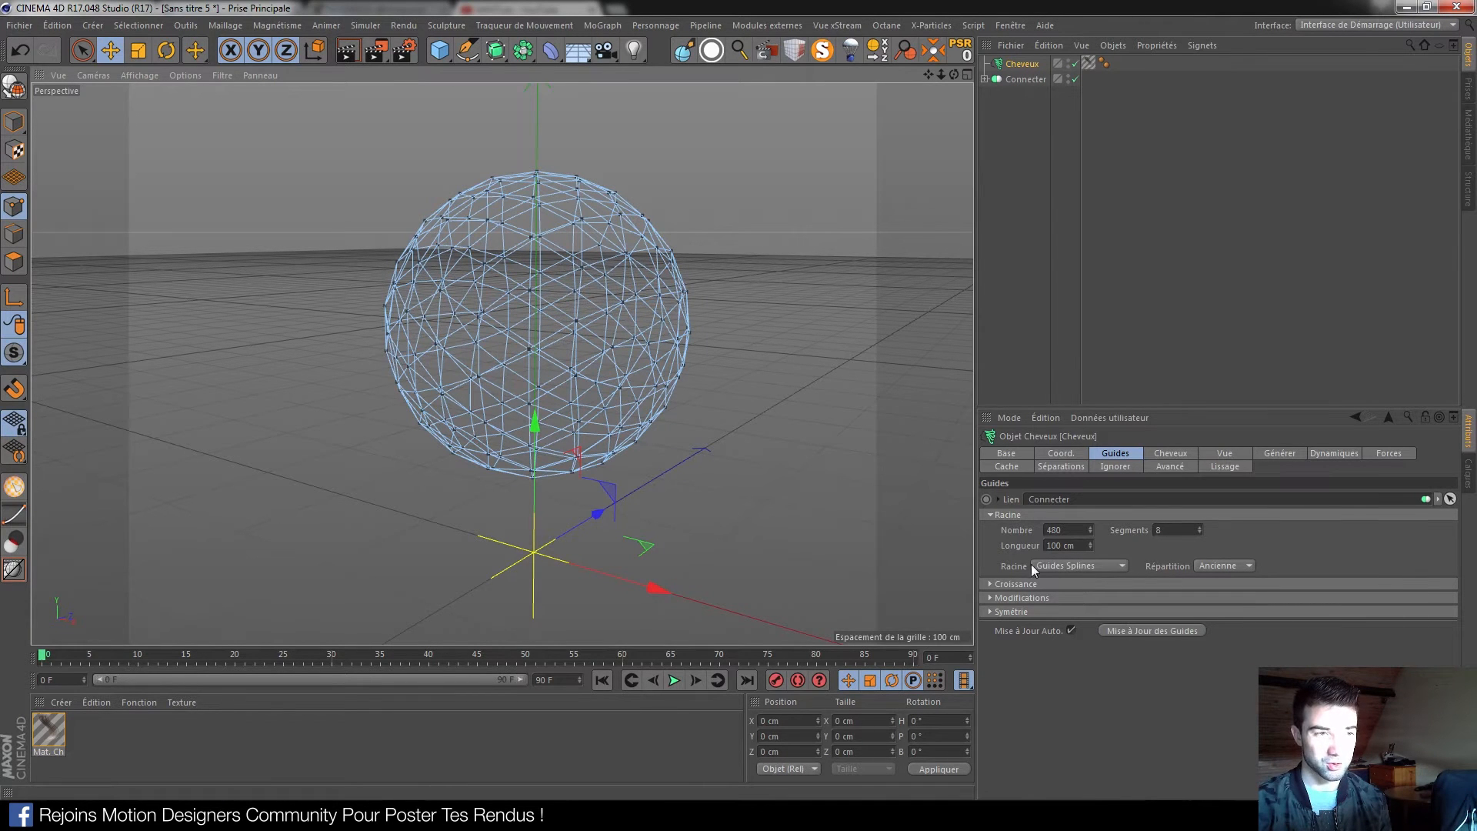
Play the hair animation, stop it and rewind to frame 0
{"action": "left_click", "coordinate": [676, 680]}
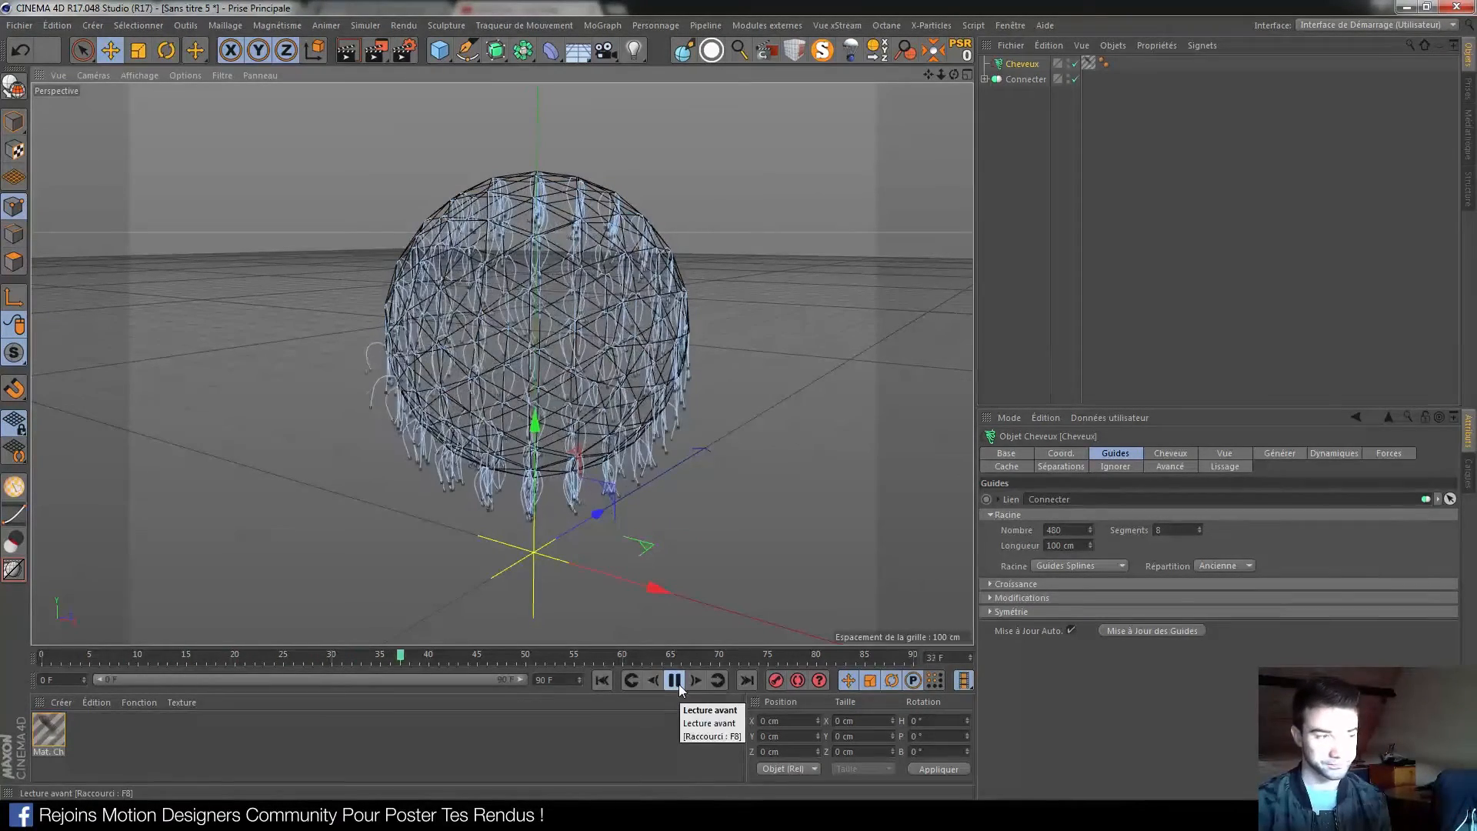
{"action": "left_click", "coordinate": [675, 679]}
{"action": "left_click", "coordinate": [602, 680]}
{"action": "middle_click_drag", "start_coordinate": [528, 291], "coordinate": [523, 311], "text": "alt"}
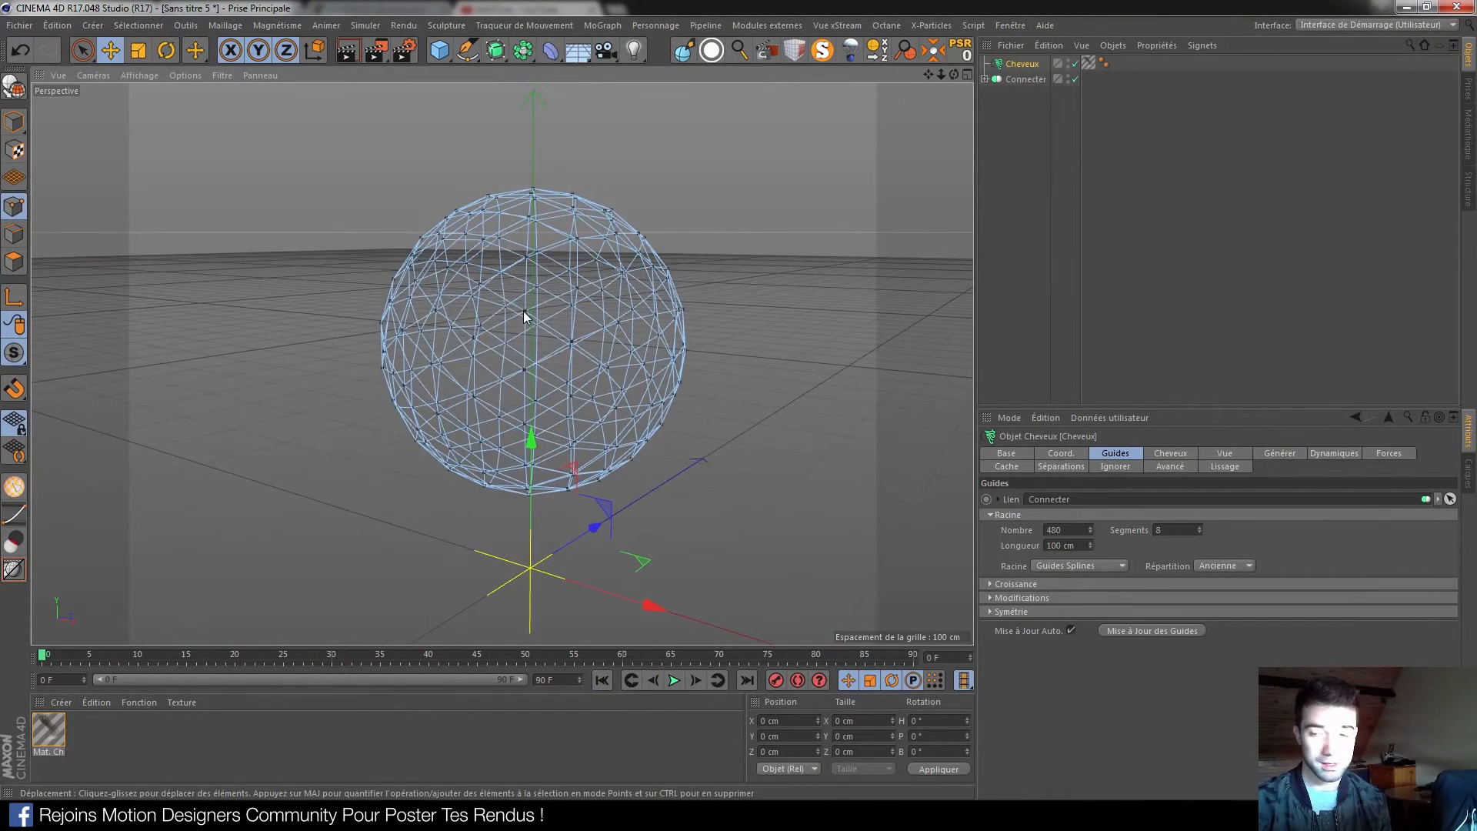
Expand Connecter and select its PolyFX to view the transformation settings
{"action": "left_click", "coordinate": [992, 80]}
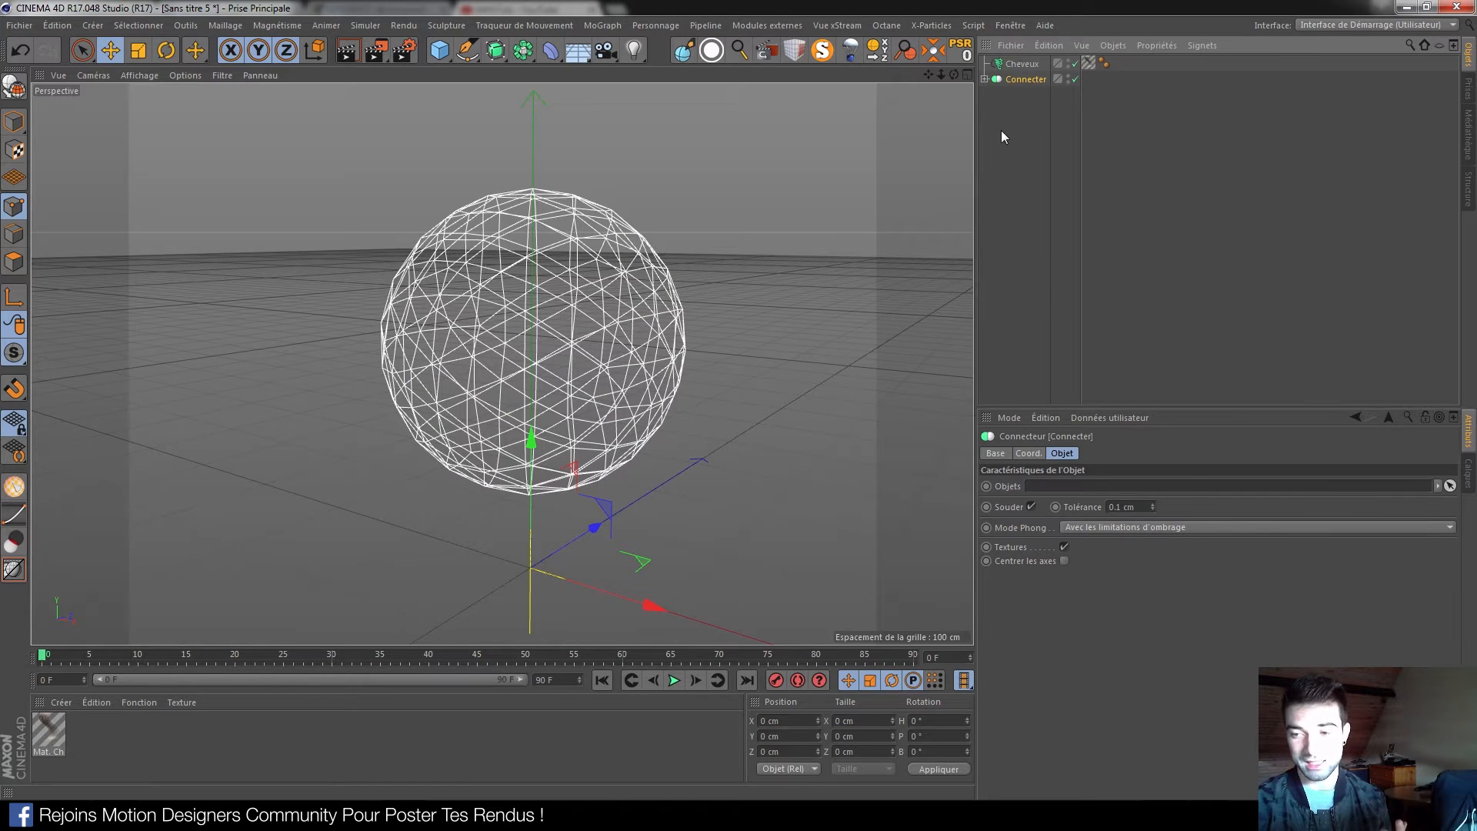
{"action": "left_click", "coordinate": [985, 79]}
{"action": "left_click", "coordinate": [1023, 95]}
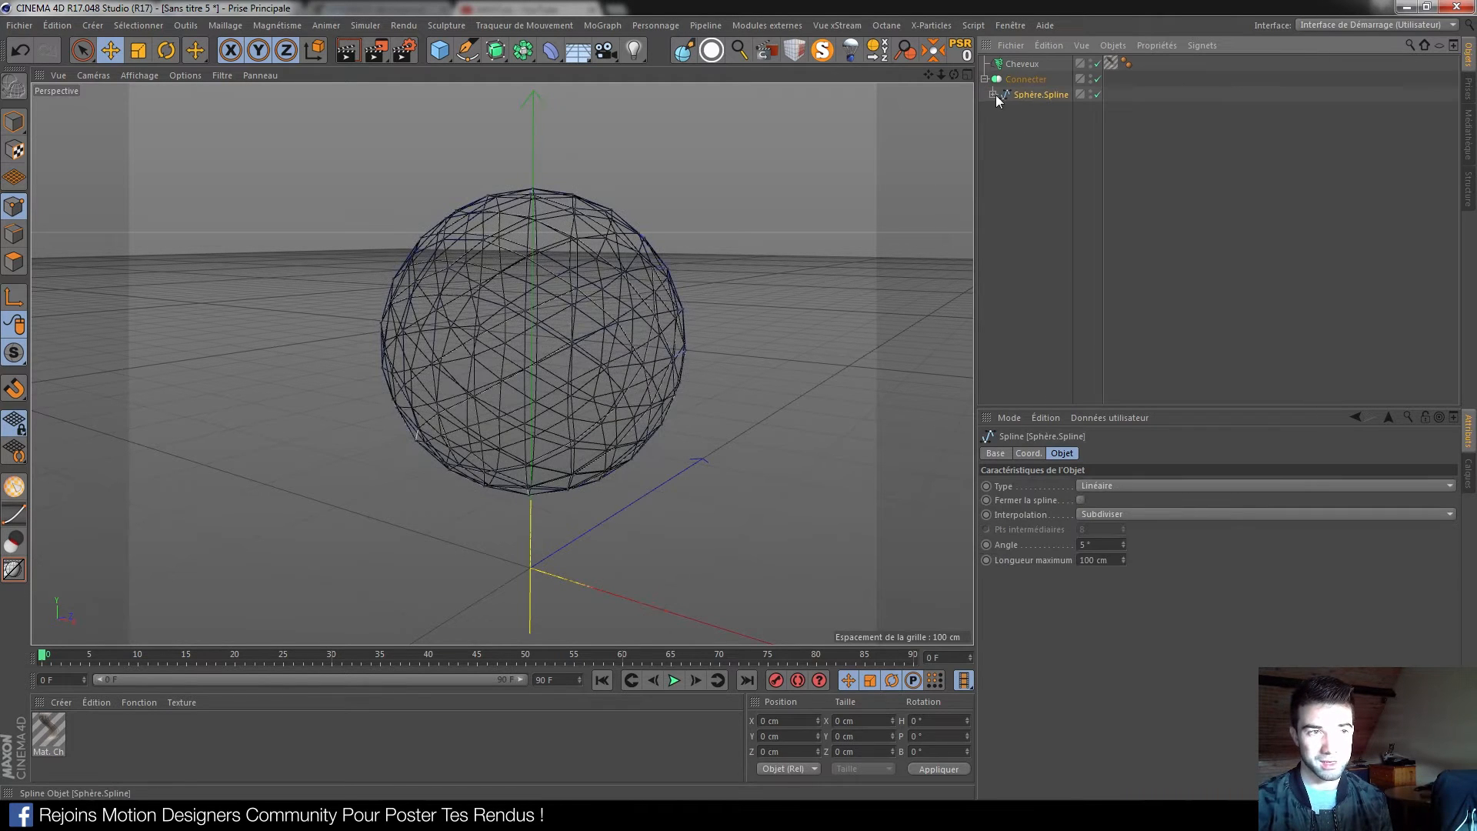
{"action": "left_click", "coordinate": [1023, 111]}
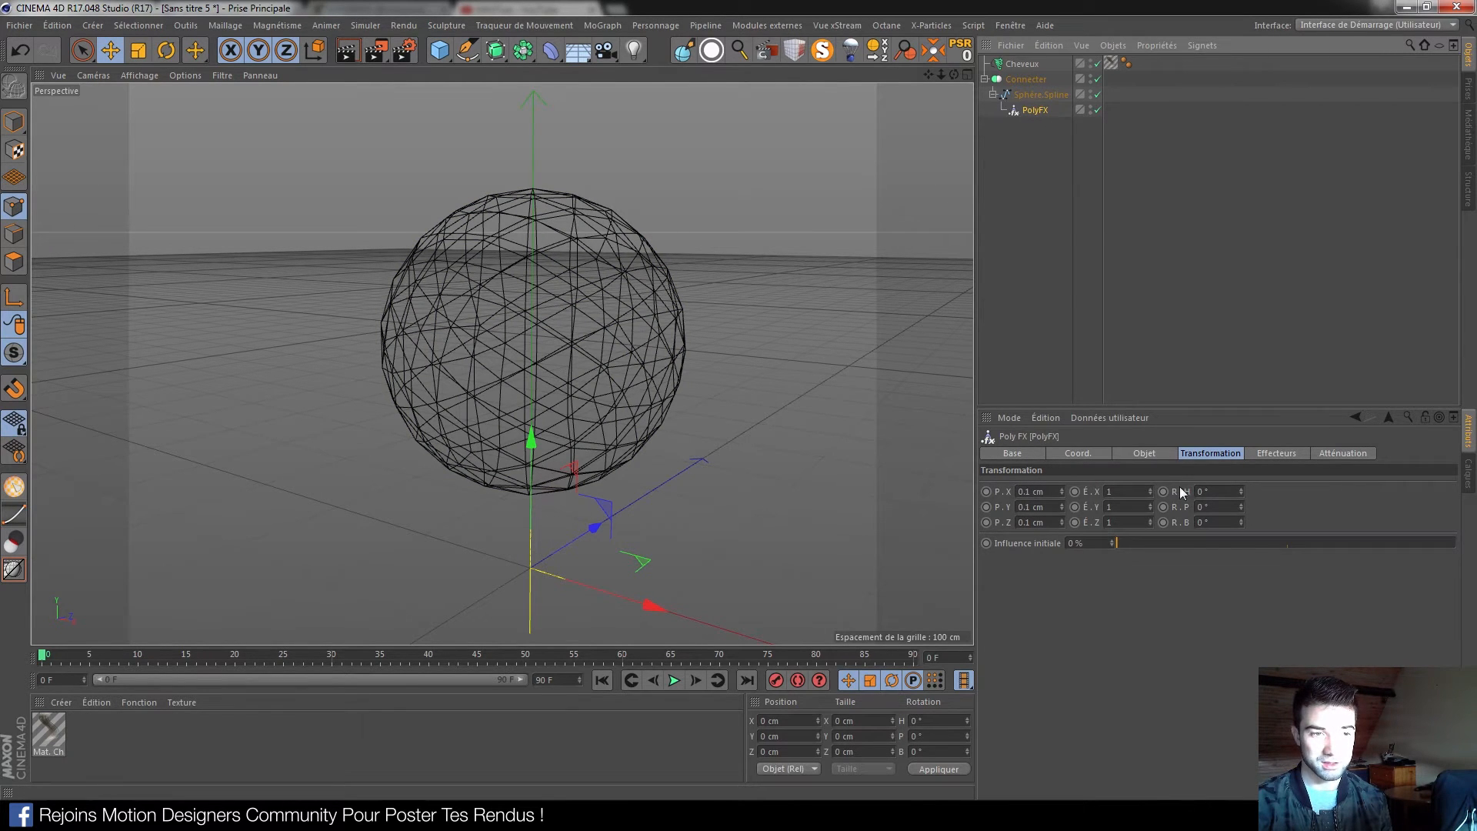
Turn off Racines Fixes in the Cheveux object's Dynamiques settings
{"action": "left_click", "coordinate": [1146, 453]}
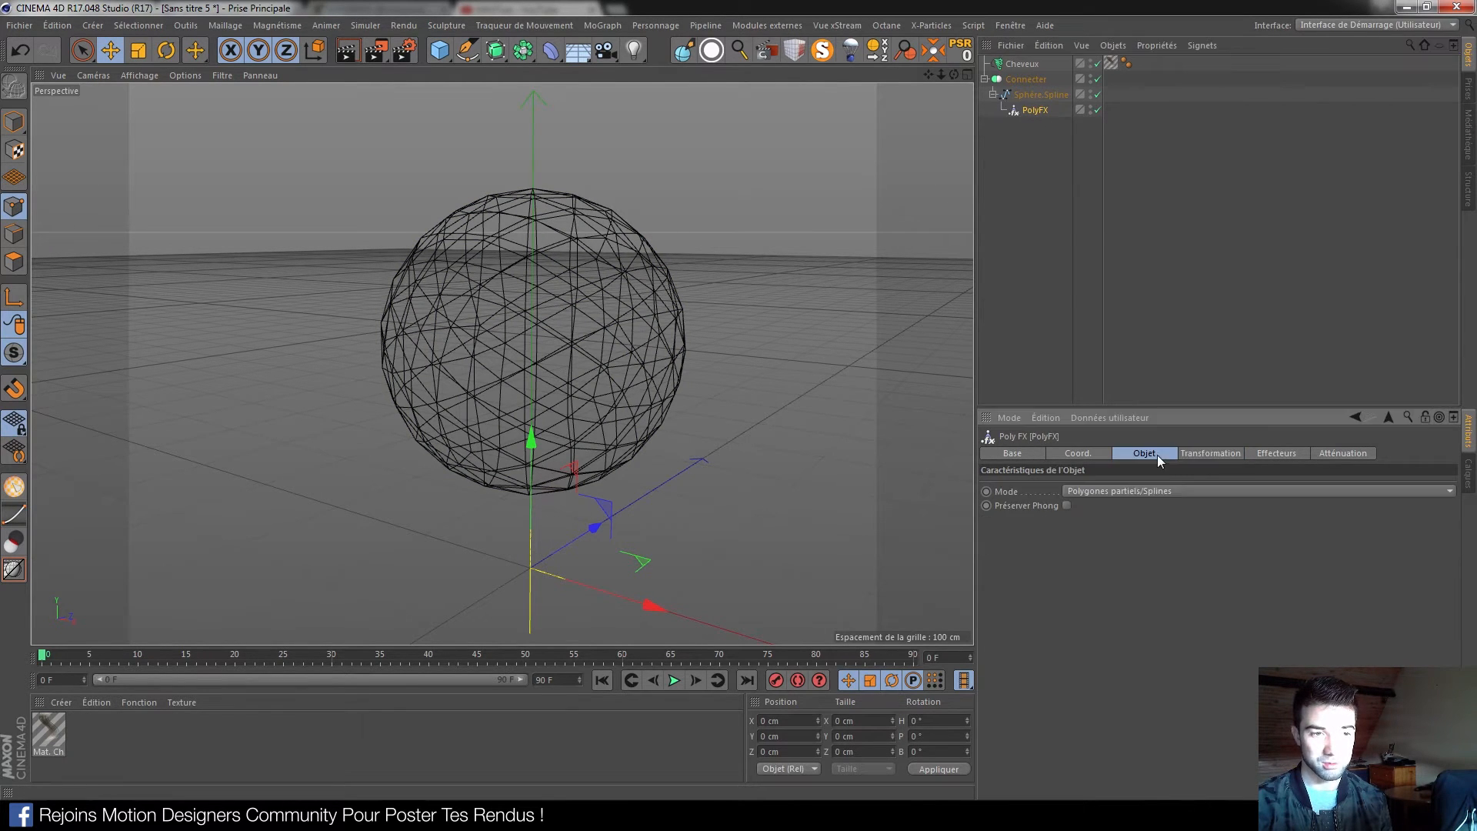
{"action": "left_click", "coordinate": [984, 80]}
{"action": "left_click", "coordinate": [1022, 64]}
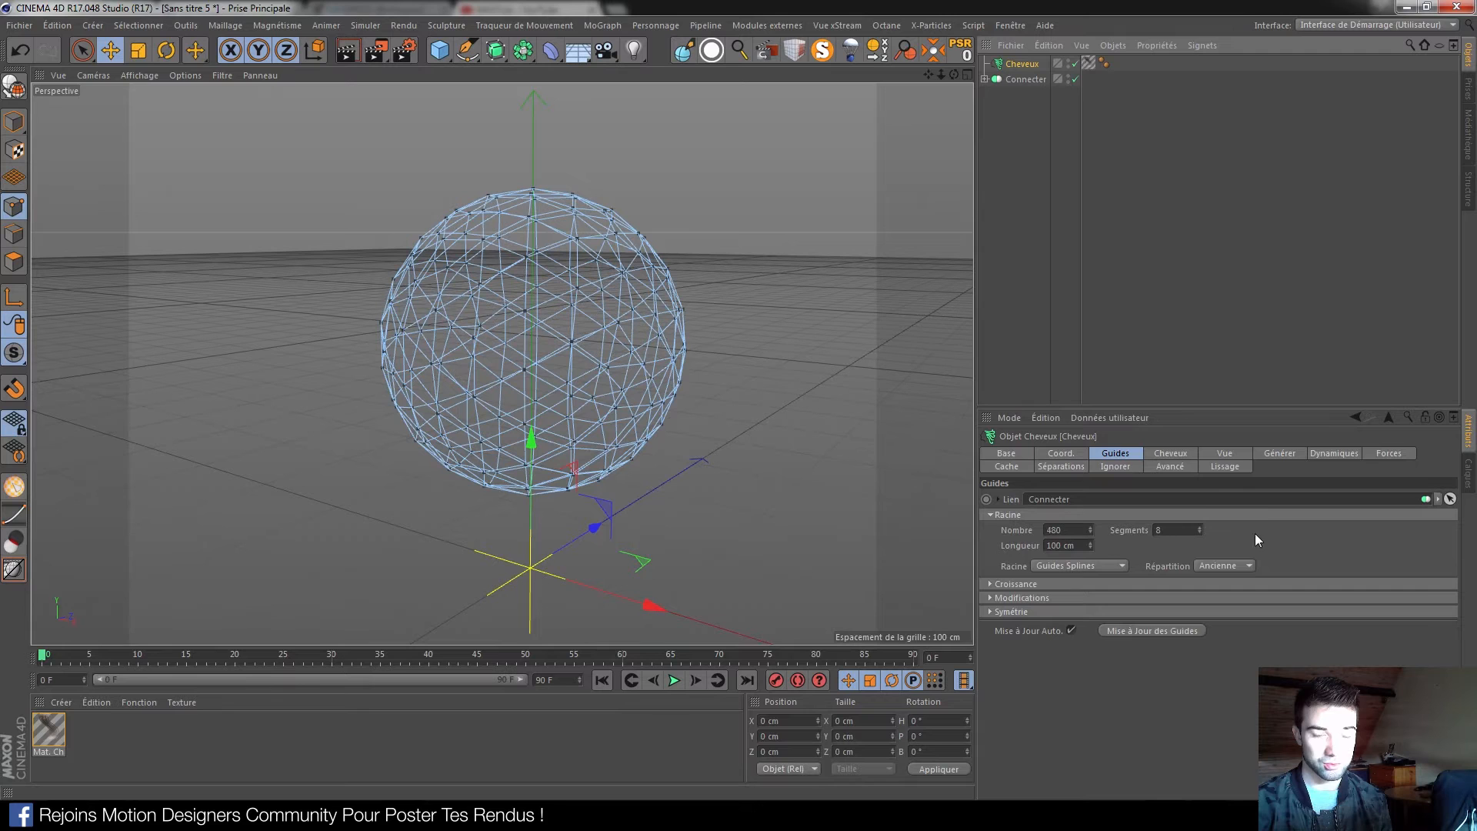
{"action": "left_click", "coordinate": [1173, 453]}
{"action": "left_click", "coordinate": [1223, 456]}
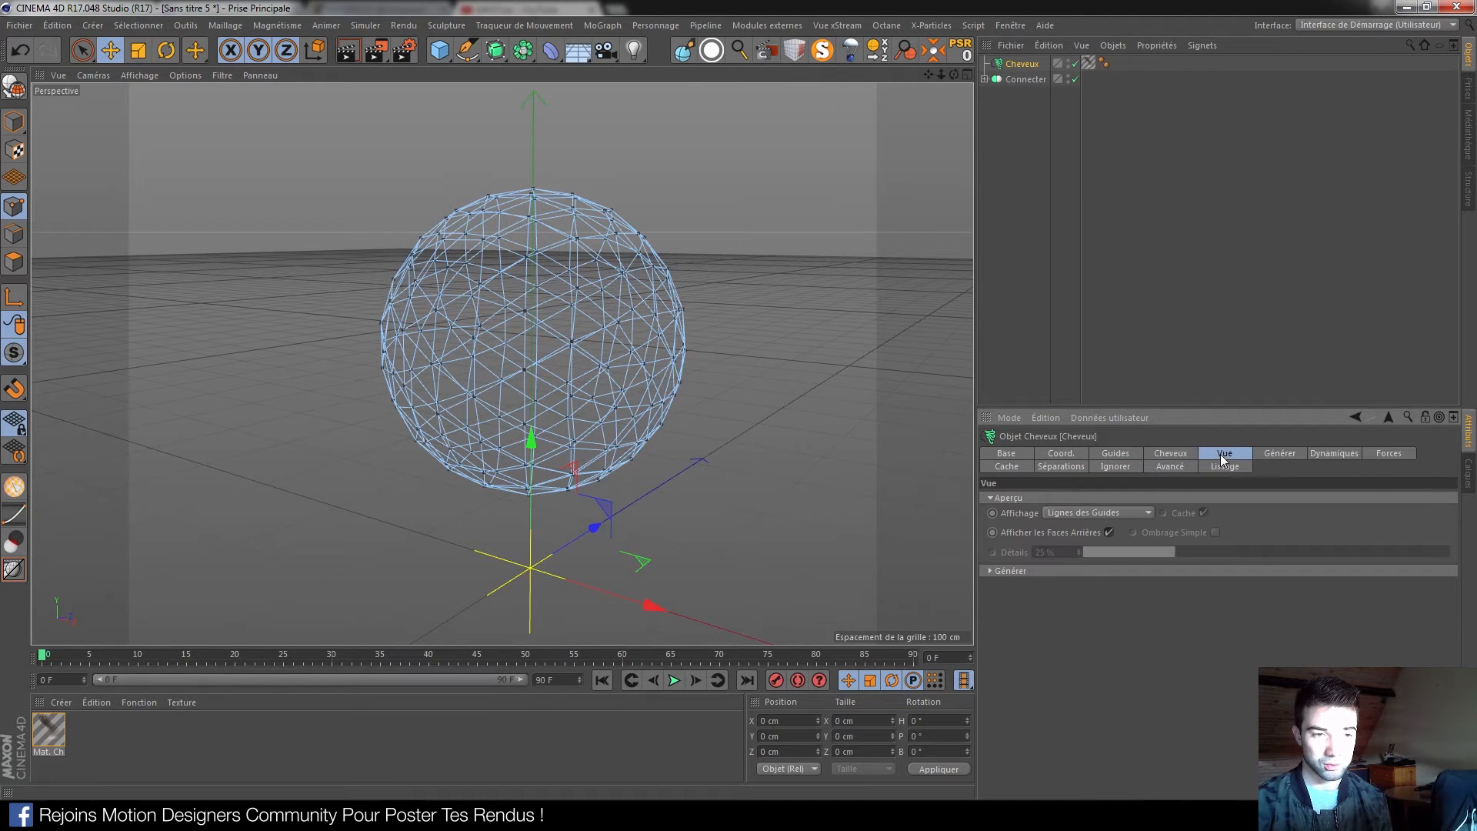
{"action": "left_click", "coordinate": [1324, 456]}
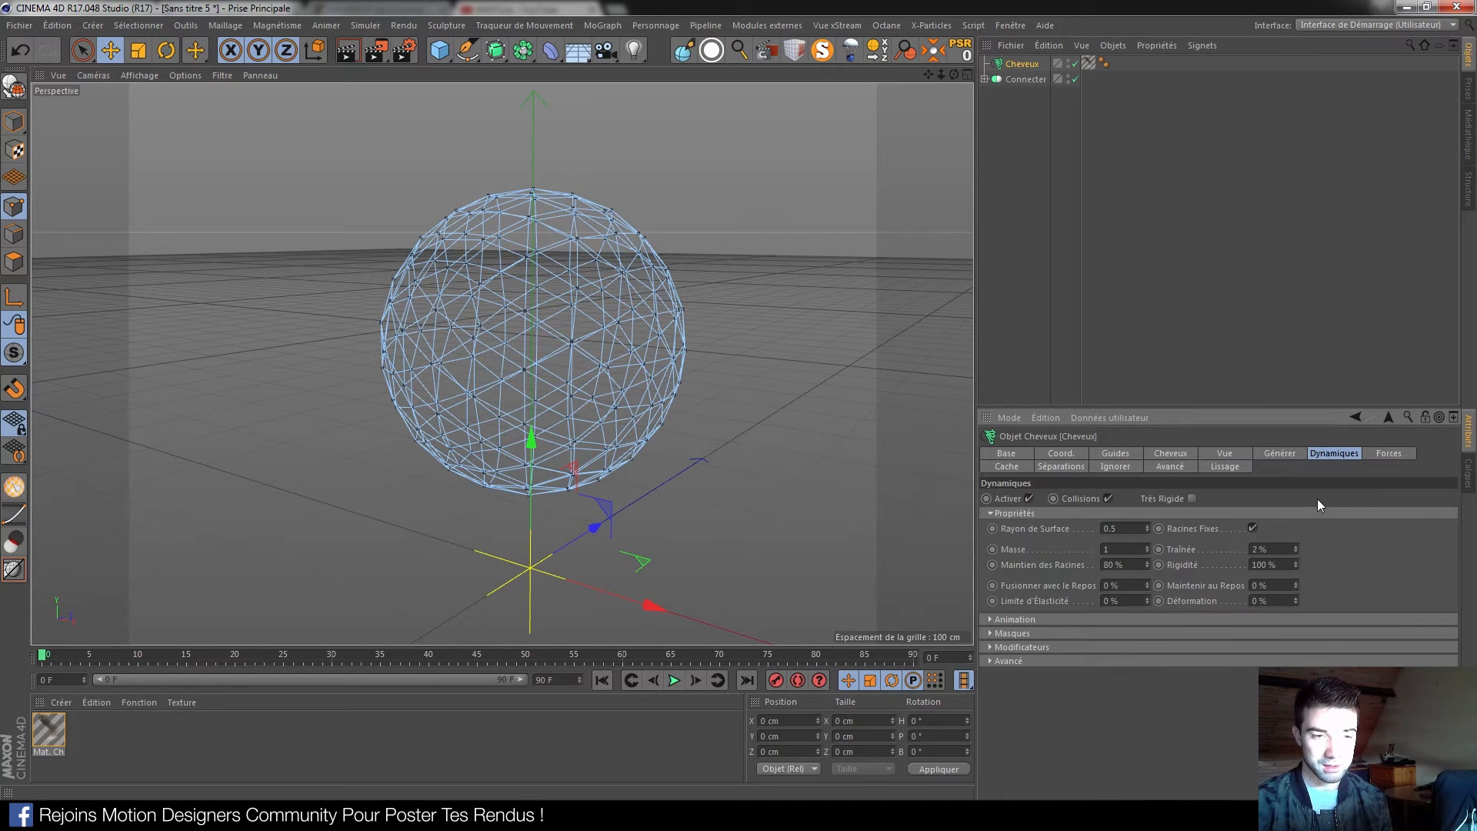
{"action": "left_click", "coordinate": [1252, 528]}
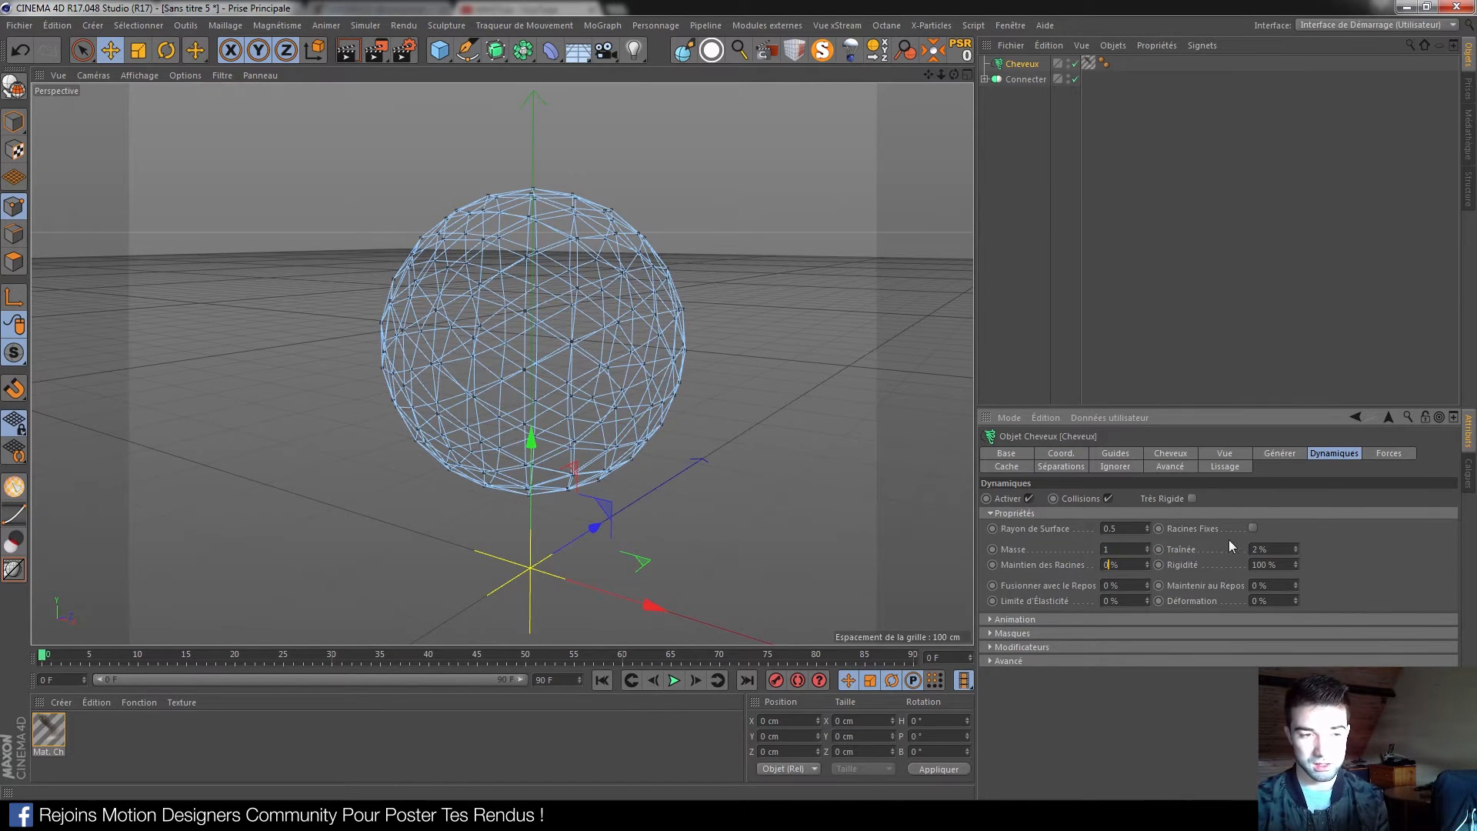
Fold the dynamics properties, reselect Cheveux and return to its Guides settings
{"action": "left_click", "coordinate": [1342, 513]}
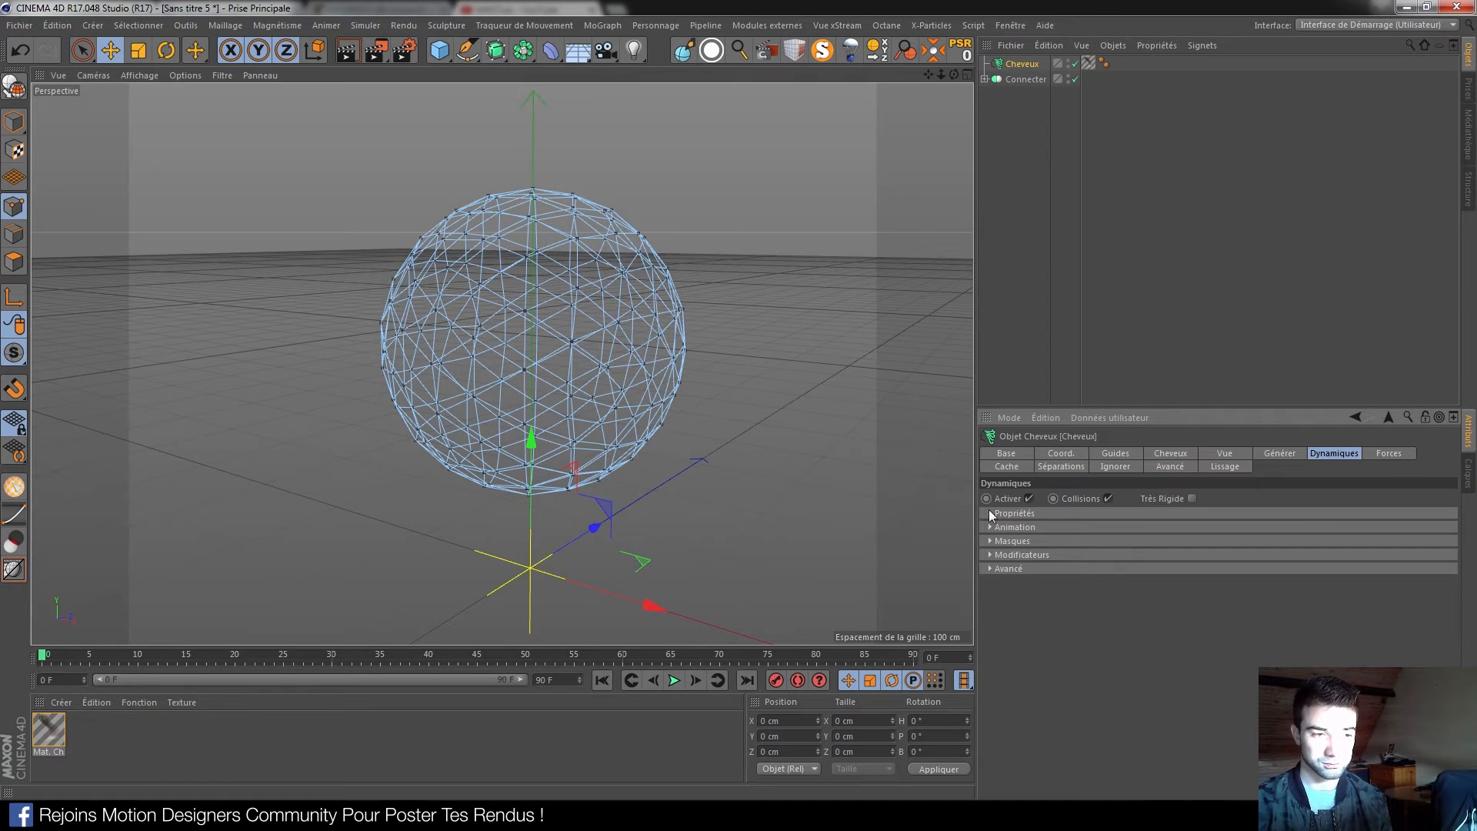
{"action": "left_click", "coordinate": [1023, 80]}
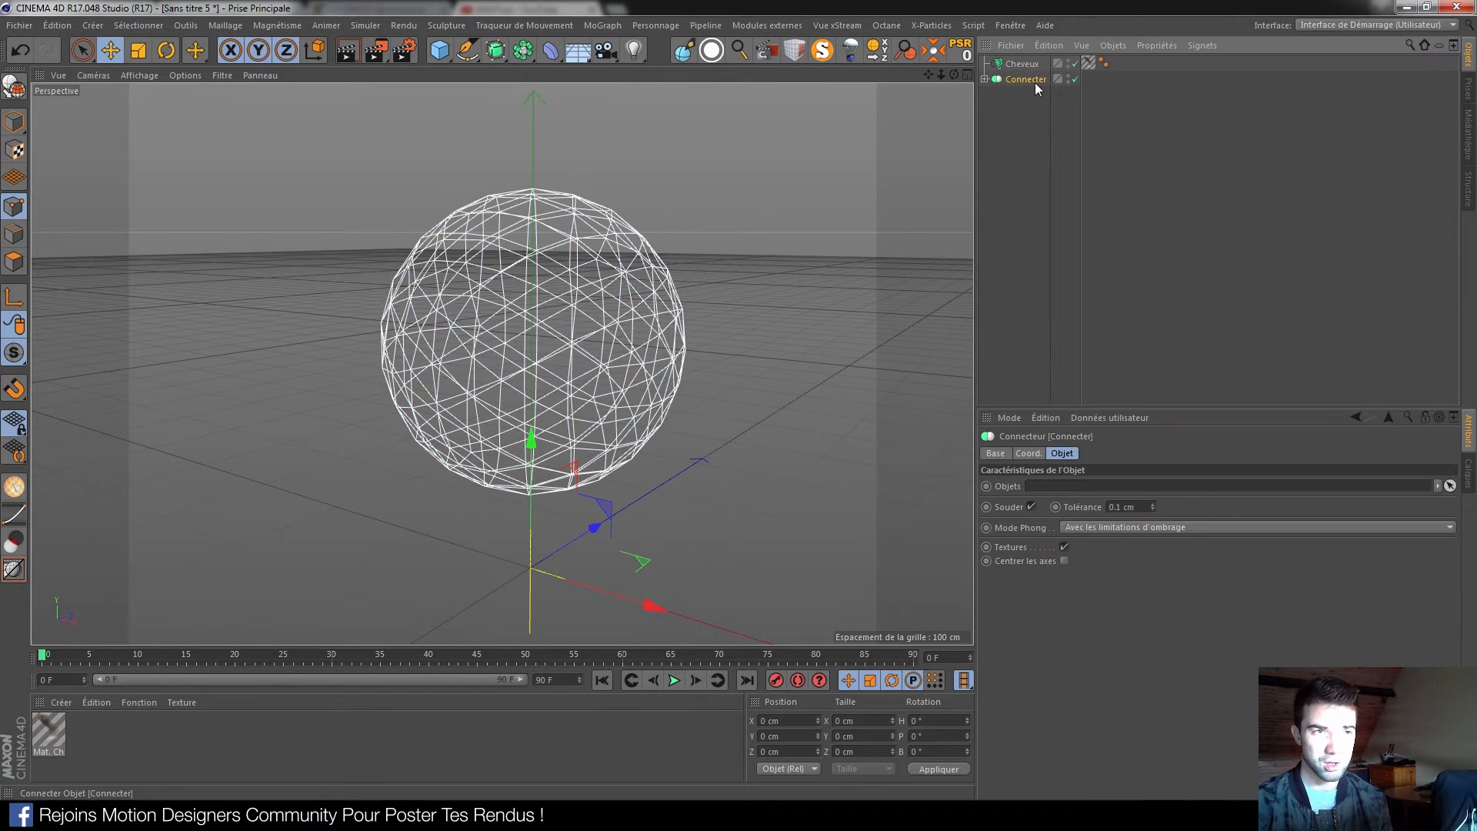
{"action": "left_click", "coordinate": [1020, 67]}
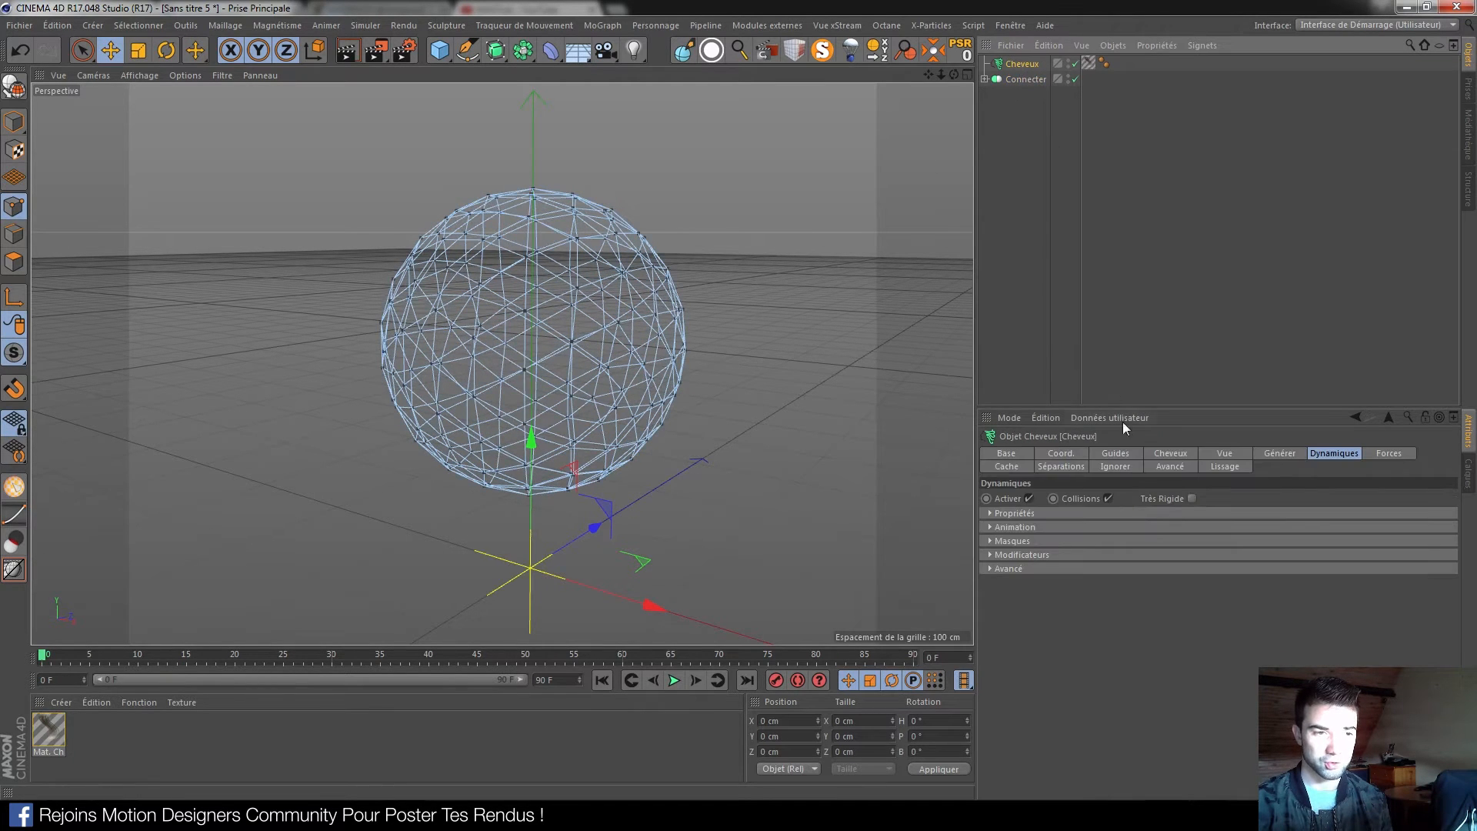
{"action": "left_click", "coordinate": [1177, 453]}
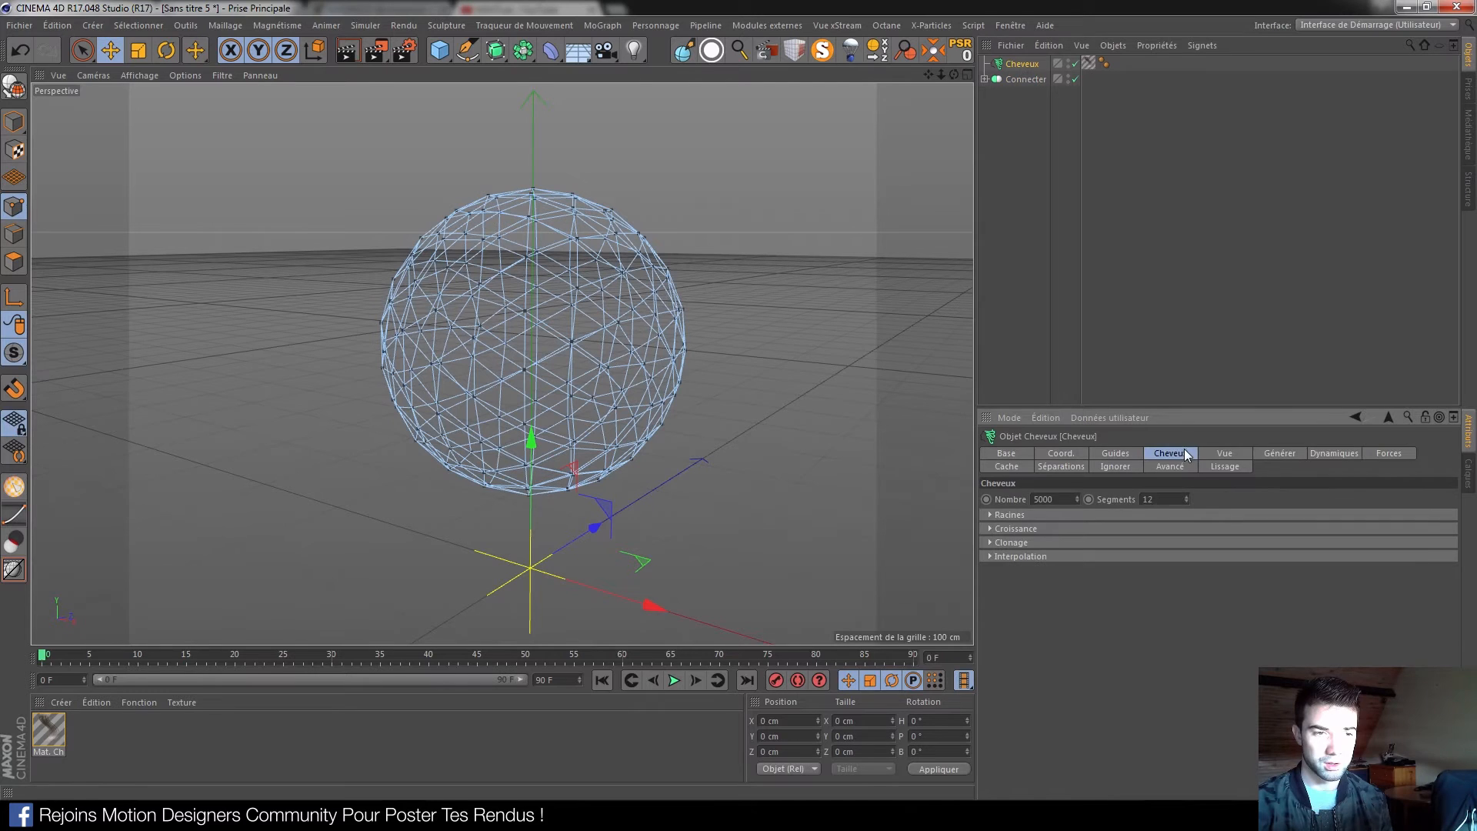
{"action": "left_click", "coordinate": [1114, 453]}
Clear the hair's guide link, hide Connecter and render the viewport
{"action": "left_click", "coordinate": [1437, 498]}
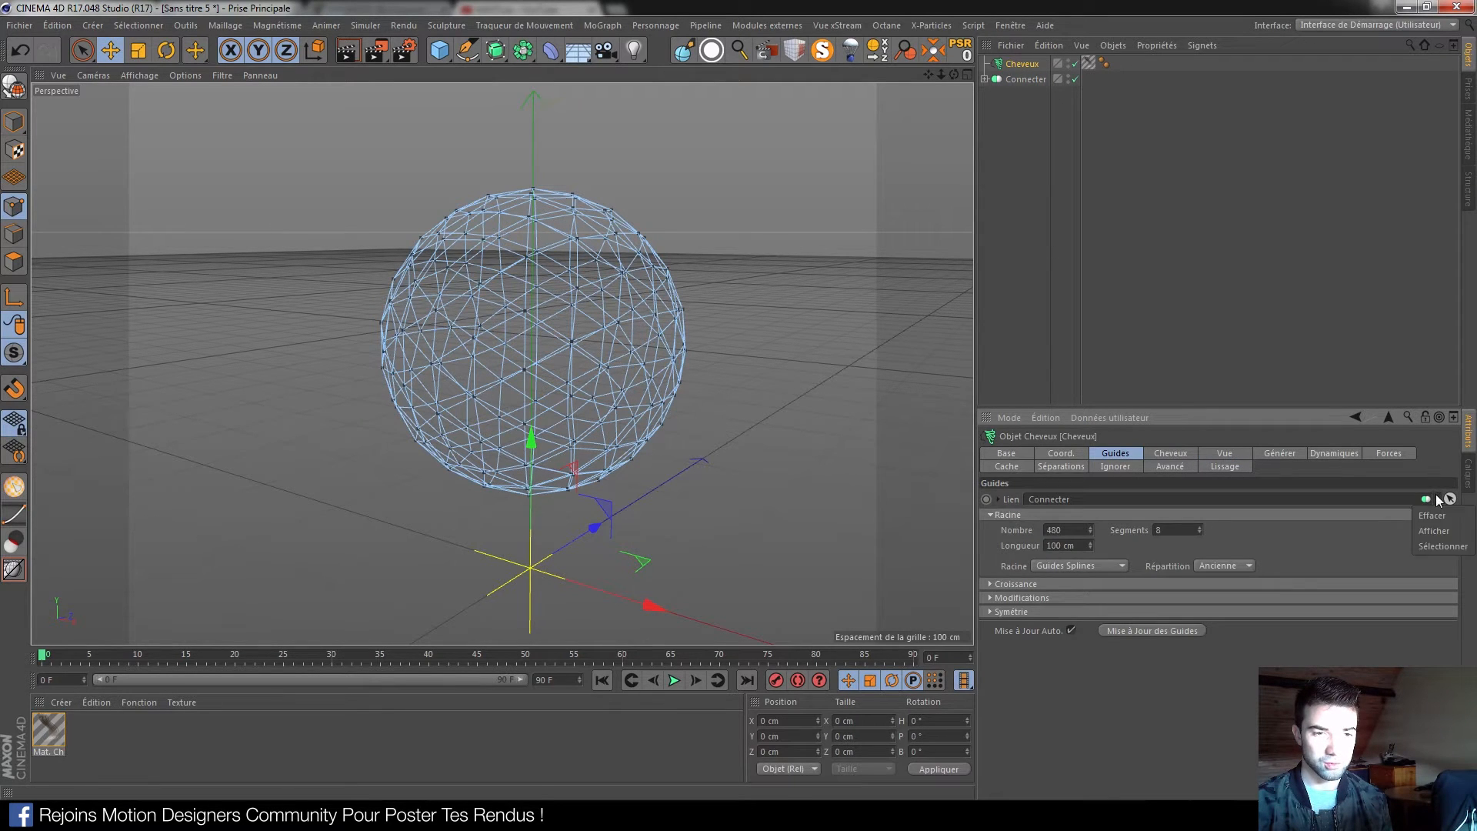
{"action": "left_click", "coordinate": [1429, 515]}
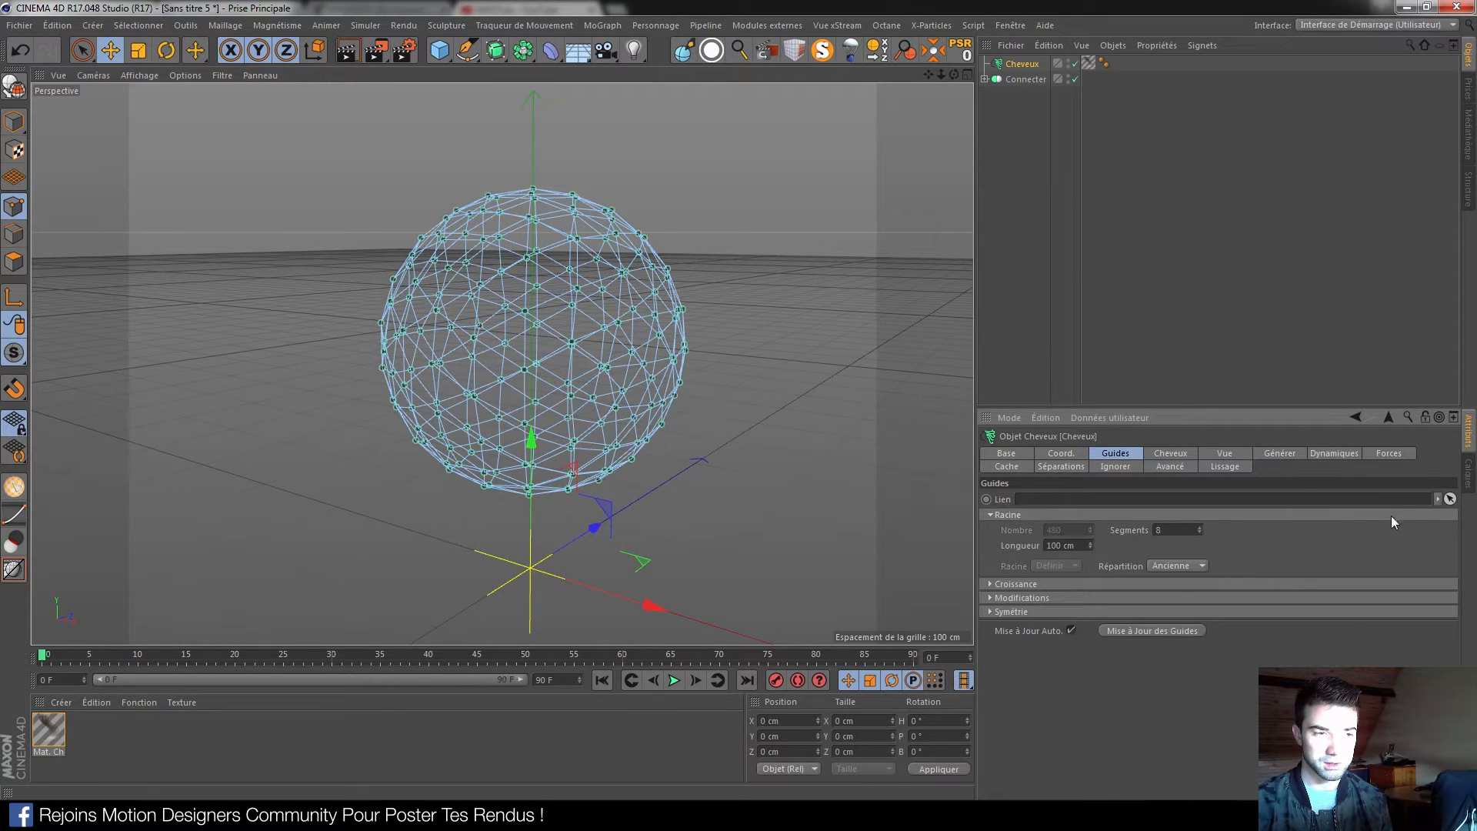
{"action": "left_click", "coordinate": [1067, 80]}
{"action": "left_click_drag", "start_coordinate": [638, 371], "coordinate": [543, 372], "text": "alt"}
{"action": "left_click", "coordinate": [347, 51]}
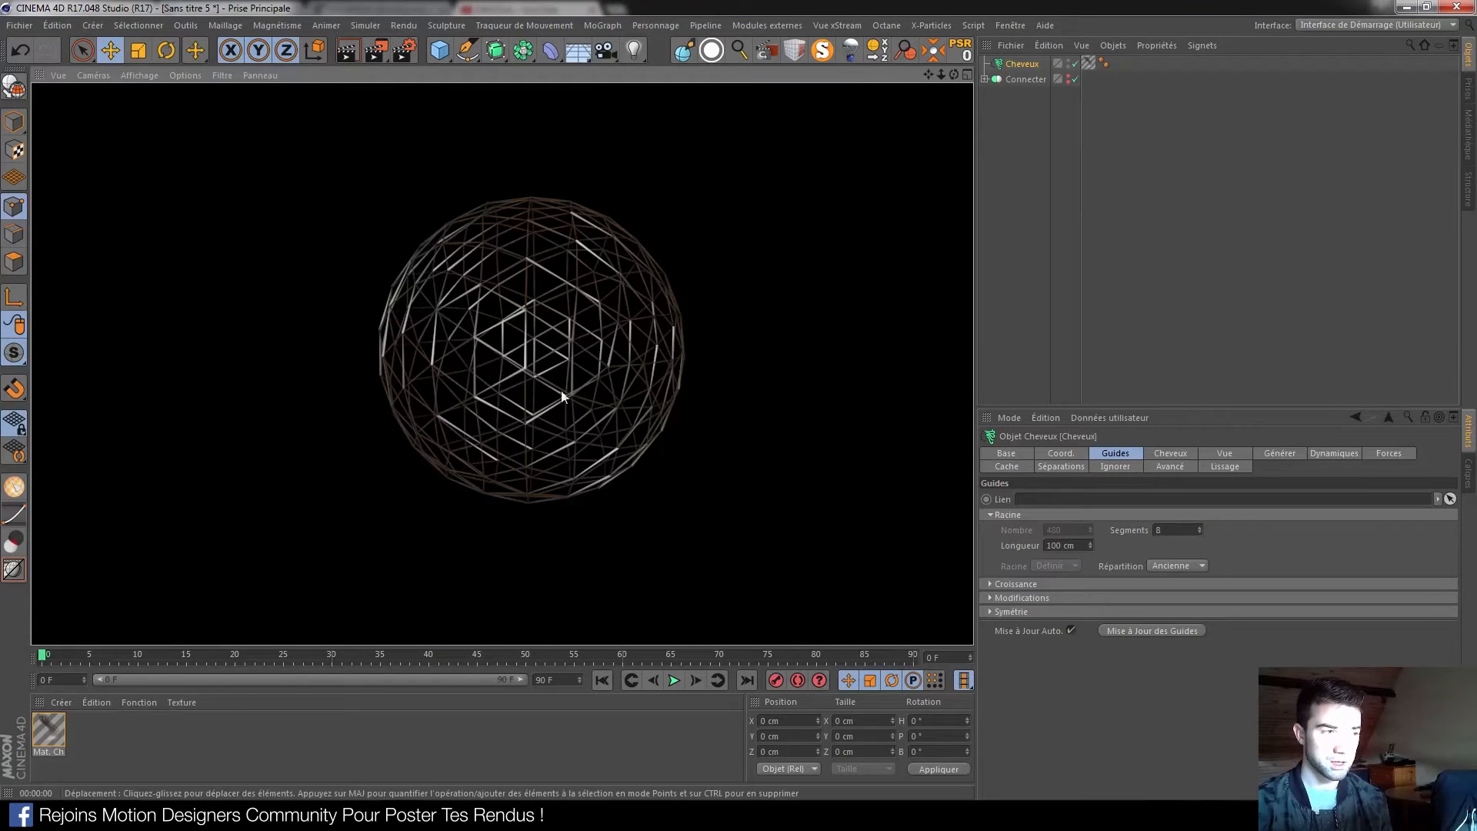
Set the left knot of Mat. Cheveux's colour gradient to pale blue
{"action": "double_click", "coordinate": [39, 725]}
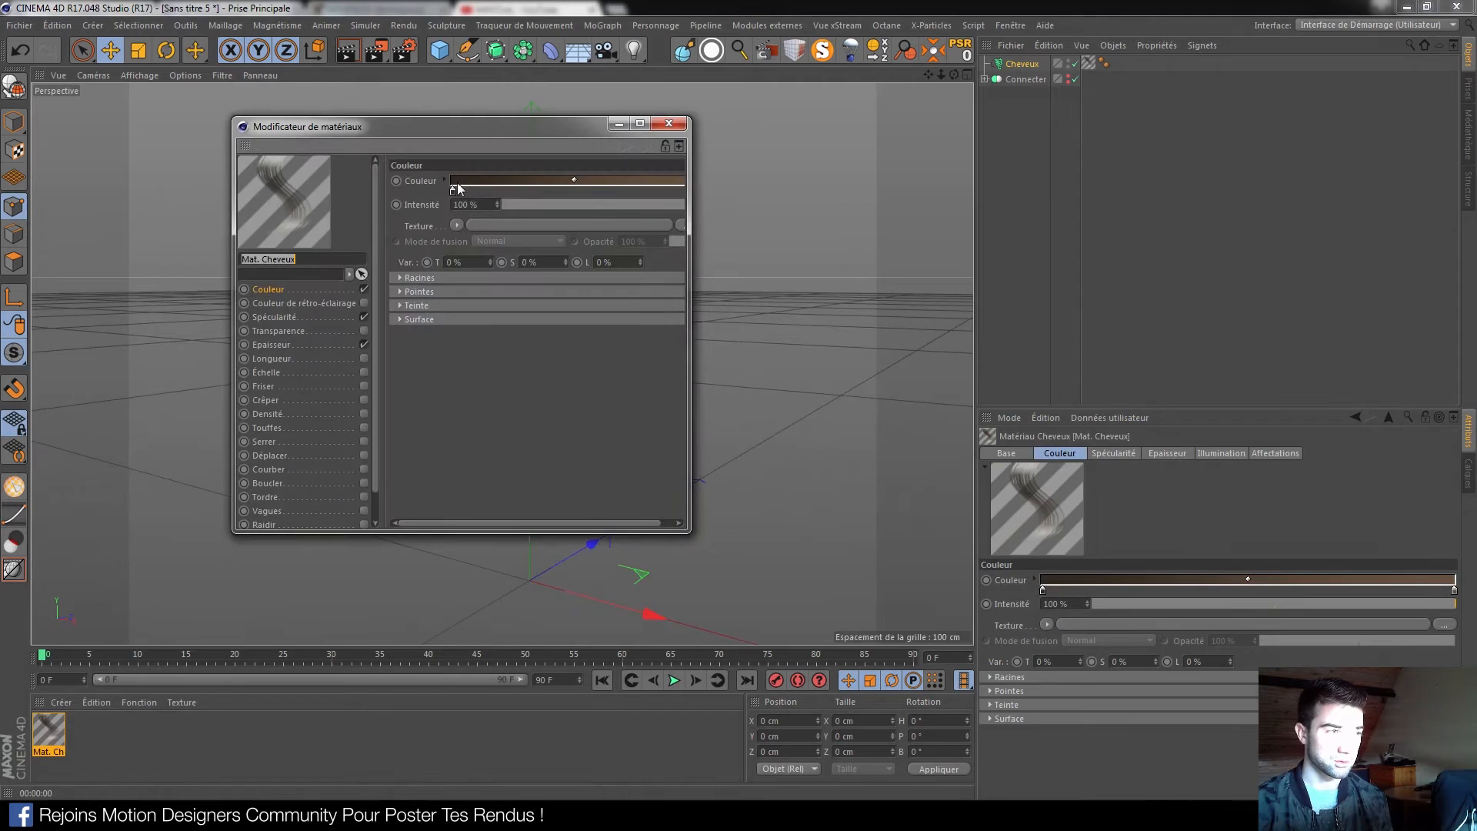
{"action": "double_click", "coordinate": [452, 189]}
{"action": "left_click", "coordinate": [516, 194]}
{"action": "left_click_drag", "start_coordinate": [518, 195], "coordinate": [566, 233]}
{"action": "left_click_drag", "start_coordinate": [455, 205], "coordinate": [444, 206]}
{"action": "left_click", "coordinate": [420, 245]}
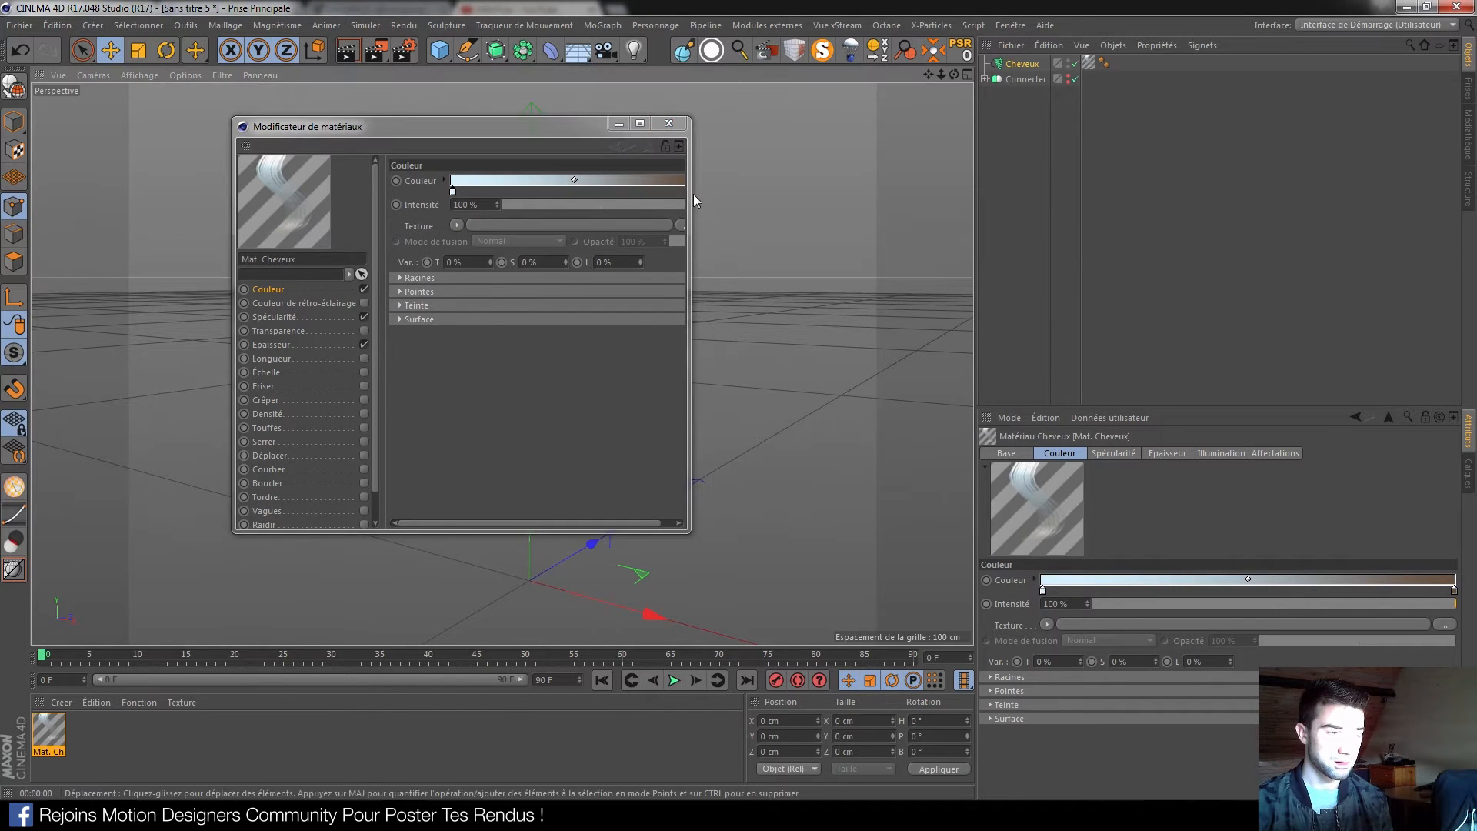
Set the gradient's right knot to white, close the editor and render the white wires
{"action": "left_click_drag", "start_coordinate": [690, 196], "coordinate": [772, 197]}
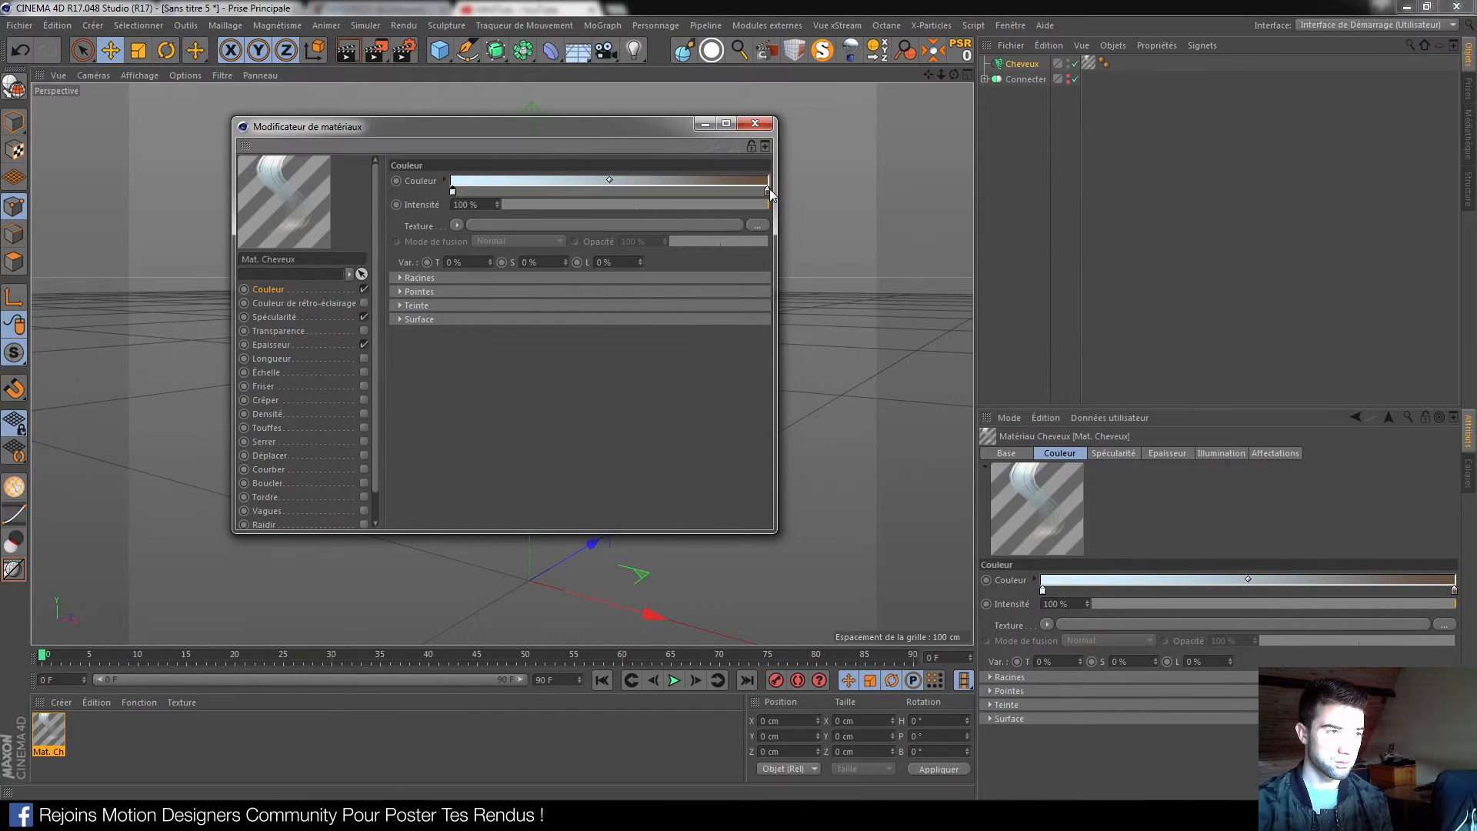
{"action": "double_click", "coordinate": [767, 190]}
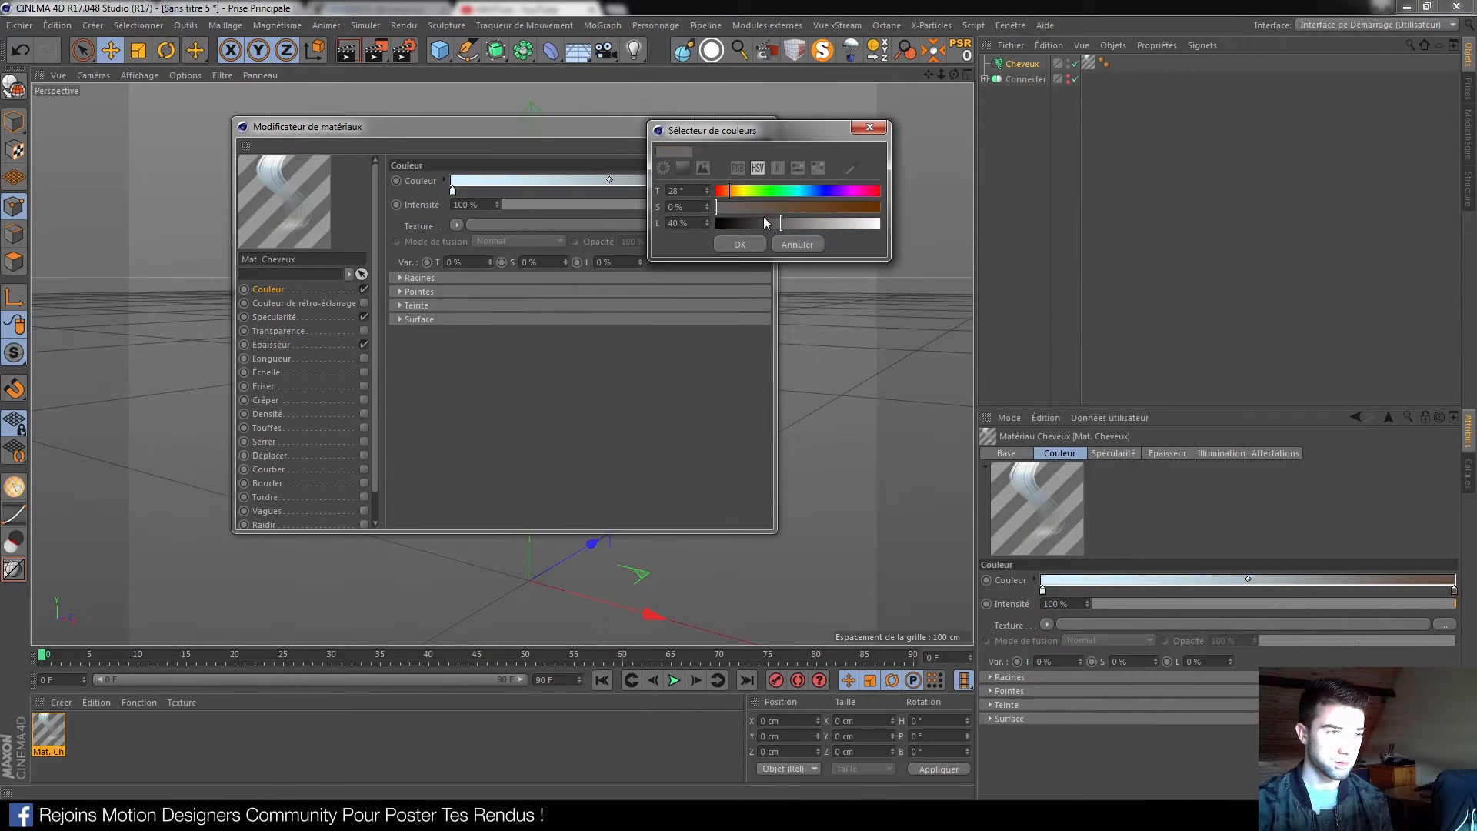
{"action": "left_click_drag", "start_coordinate": [765, 223], "coordinate": [877, 223]}
{"action": "left_click", "coordinate": [760, 243]}
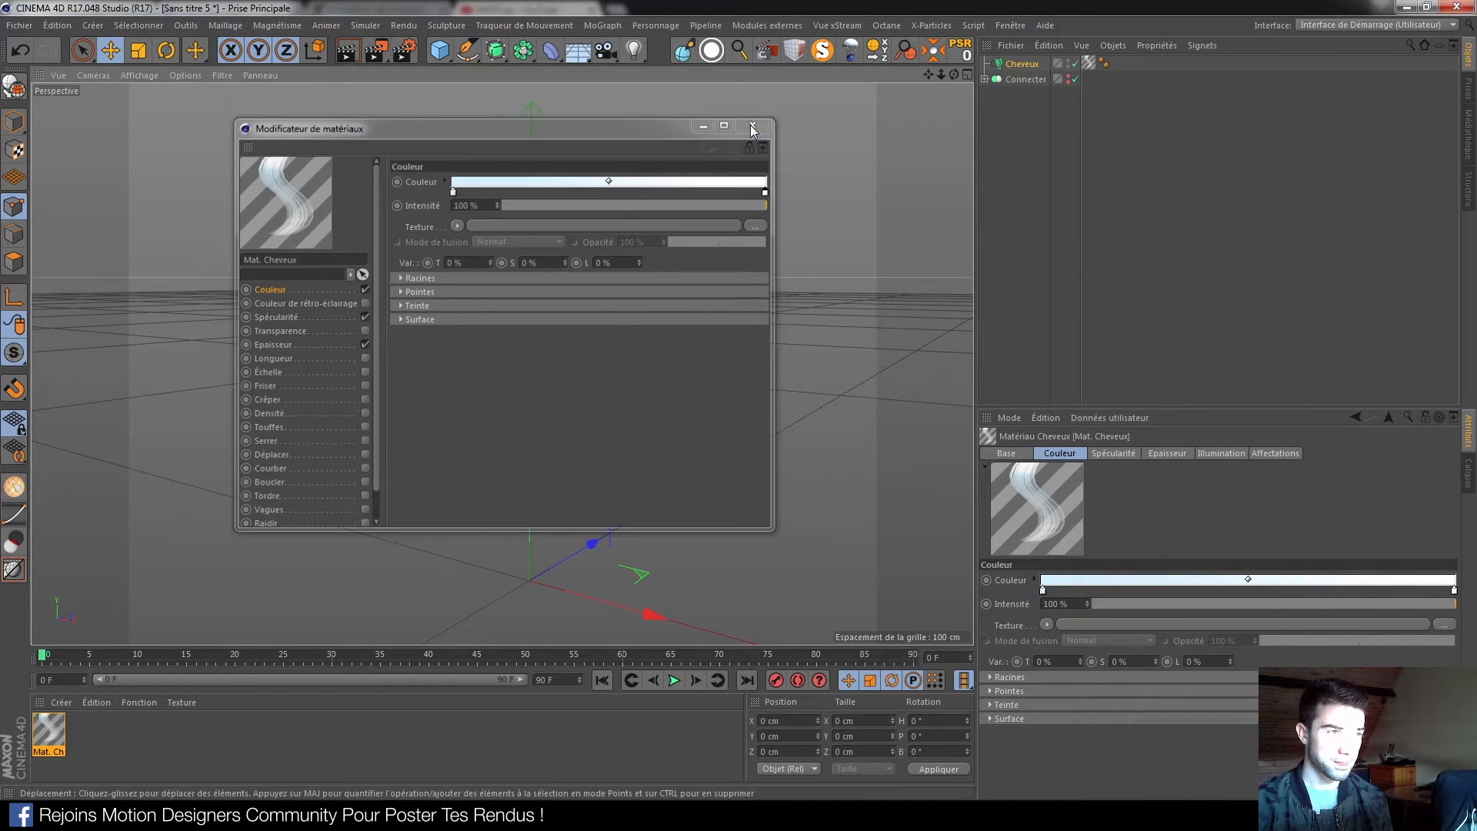
{"action": "left_click", "coordinate": [752, 127]}
{"action": "left_click", "coordinate": [347, 50]}
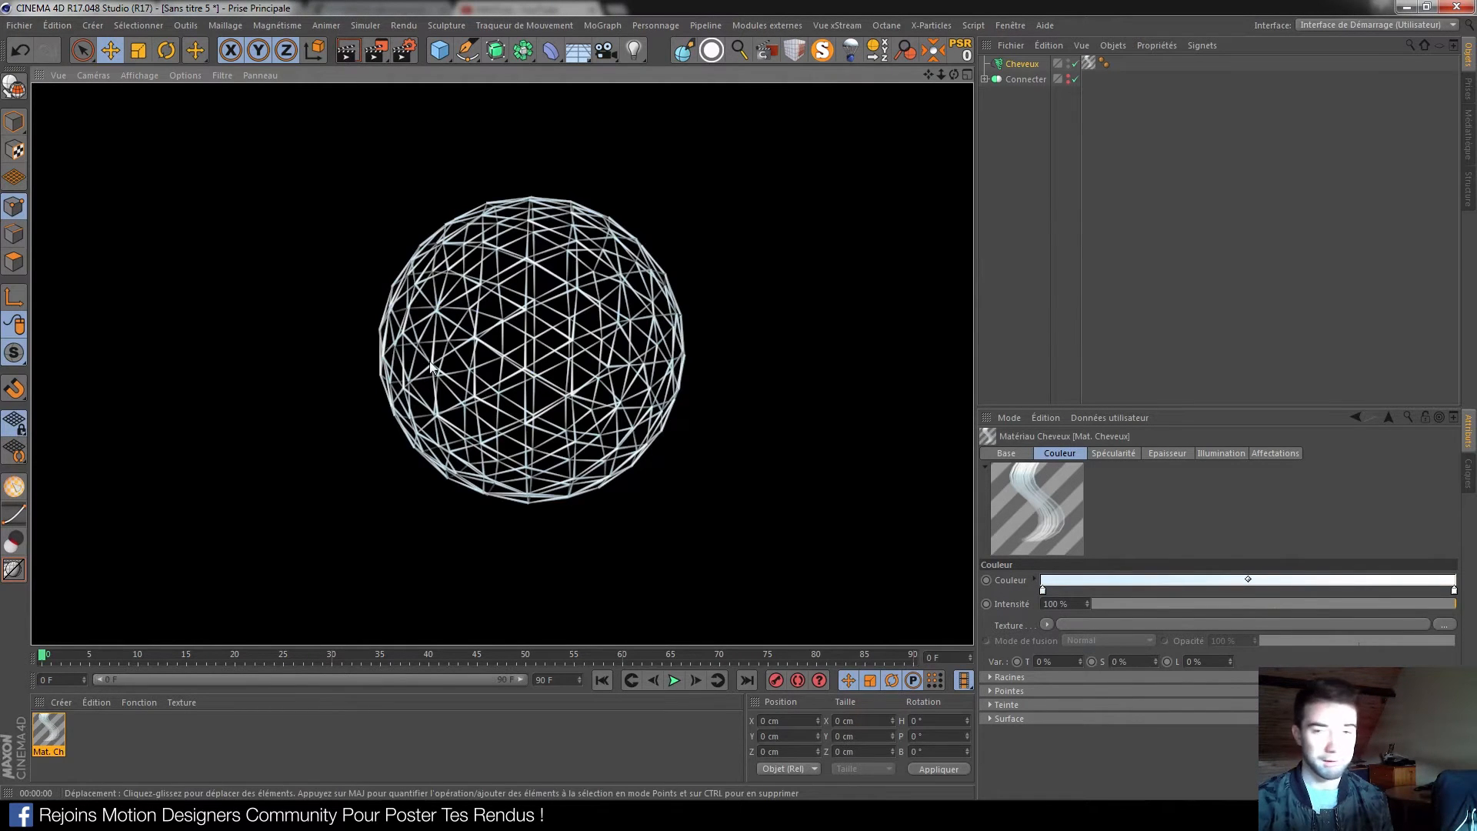
Preview the hair sagging, rewind to frame 0 and show the Cheveux settings
{"action": "left_click_drag", "start_coordinate": [597, 345], "coordinate": [597, 419], "text": "alt"}
{"action": "left_click", "coordinate": [673, 680]}
{"action": "left_click", "coordinate": [601, 680]}
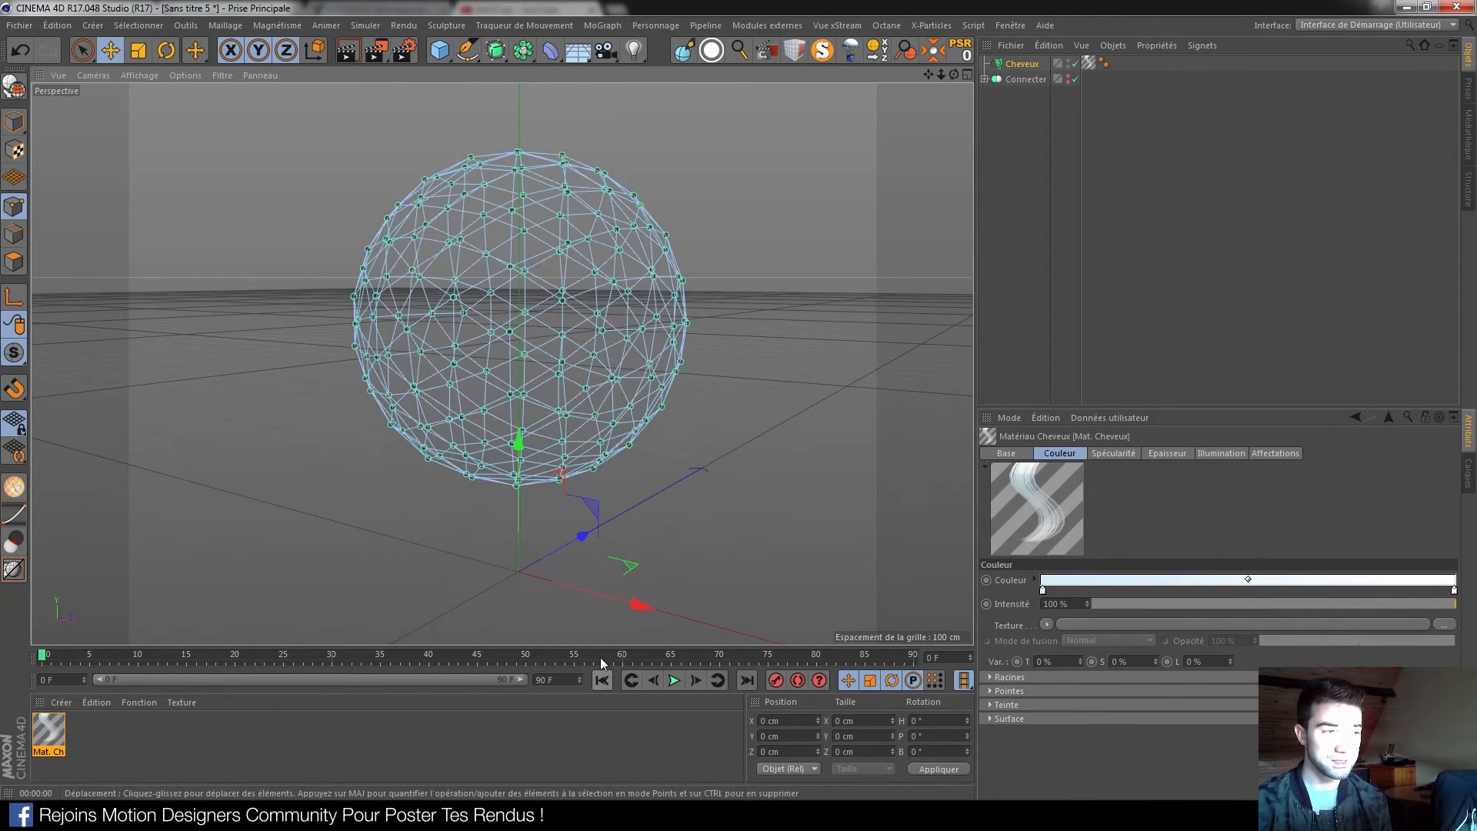
{"action": "left_click", "coordinate": [1022, 64]}
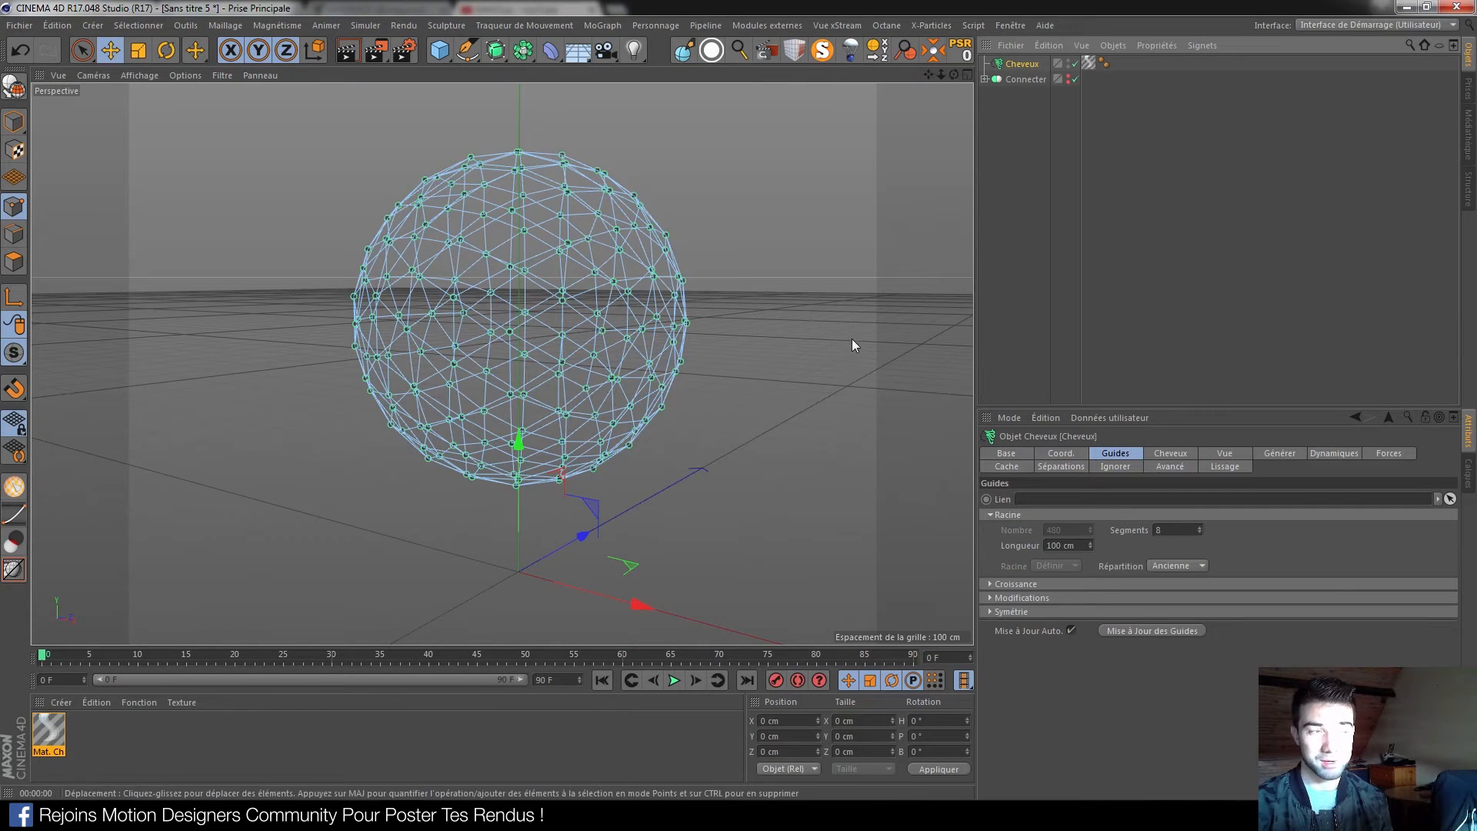
{"action": "left_click_drag", "start_coordinate": [534, 292], "coordinate": [526, 360], "text": "alt"}
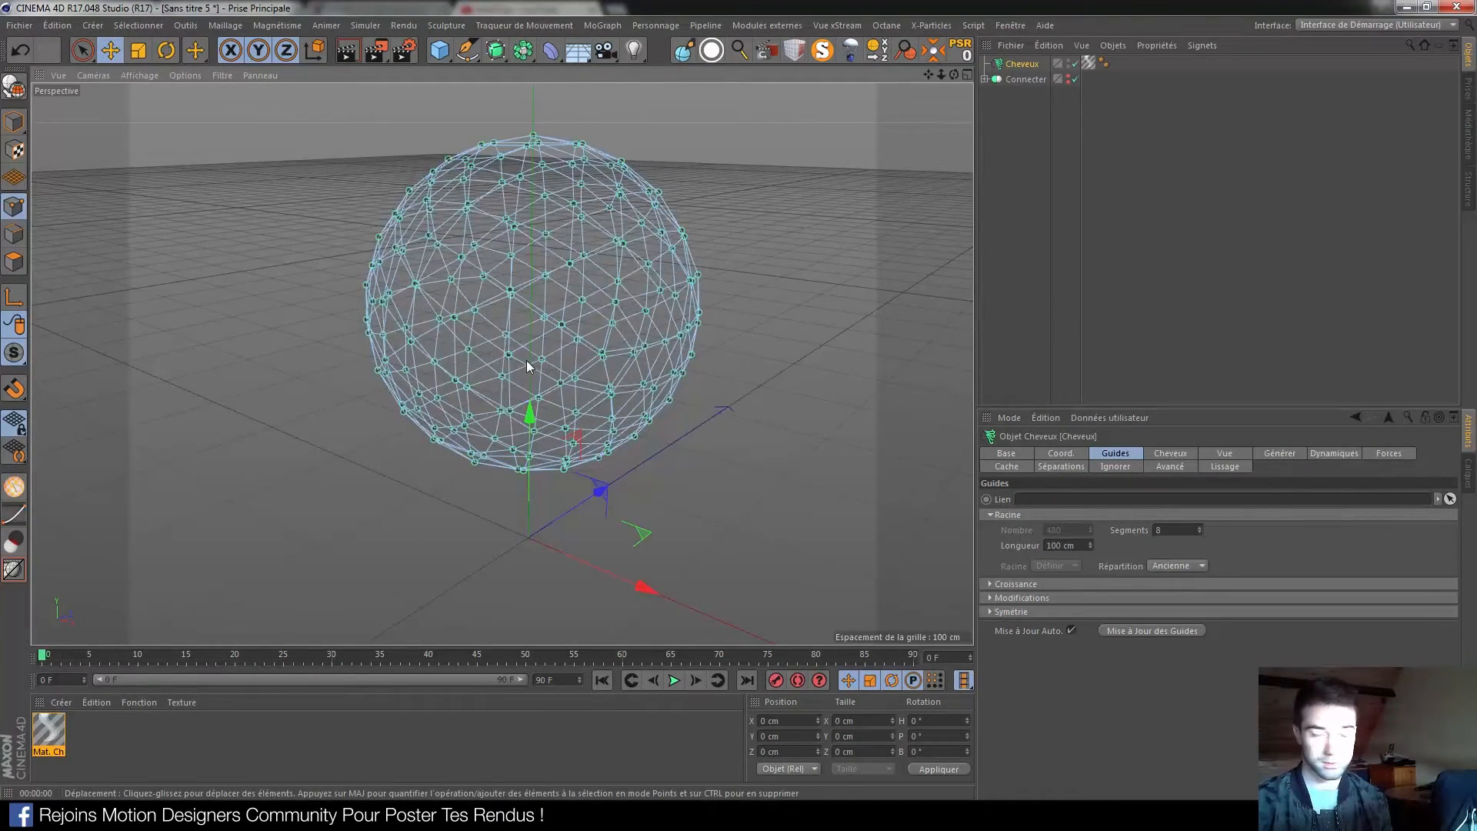
{"action": "scroll", "coordinate": [545, 209], "scroll_direction": "down", "scroll_amount": 4}
{"action": "middle_click_drag", "start_coordinate": [563, 259], "coordinate": [559, 292], "text": "alt"}
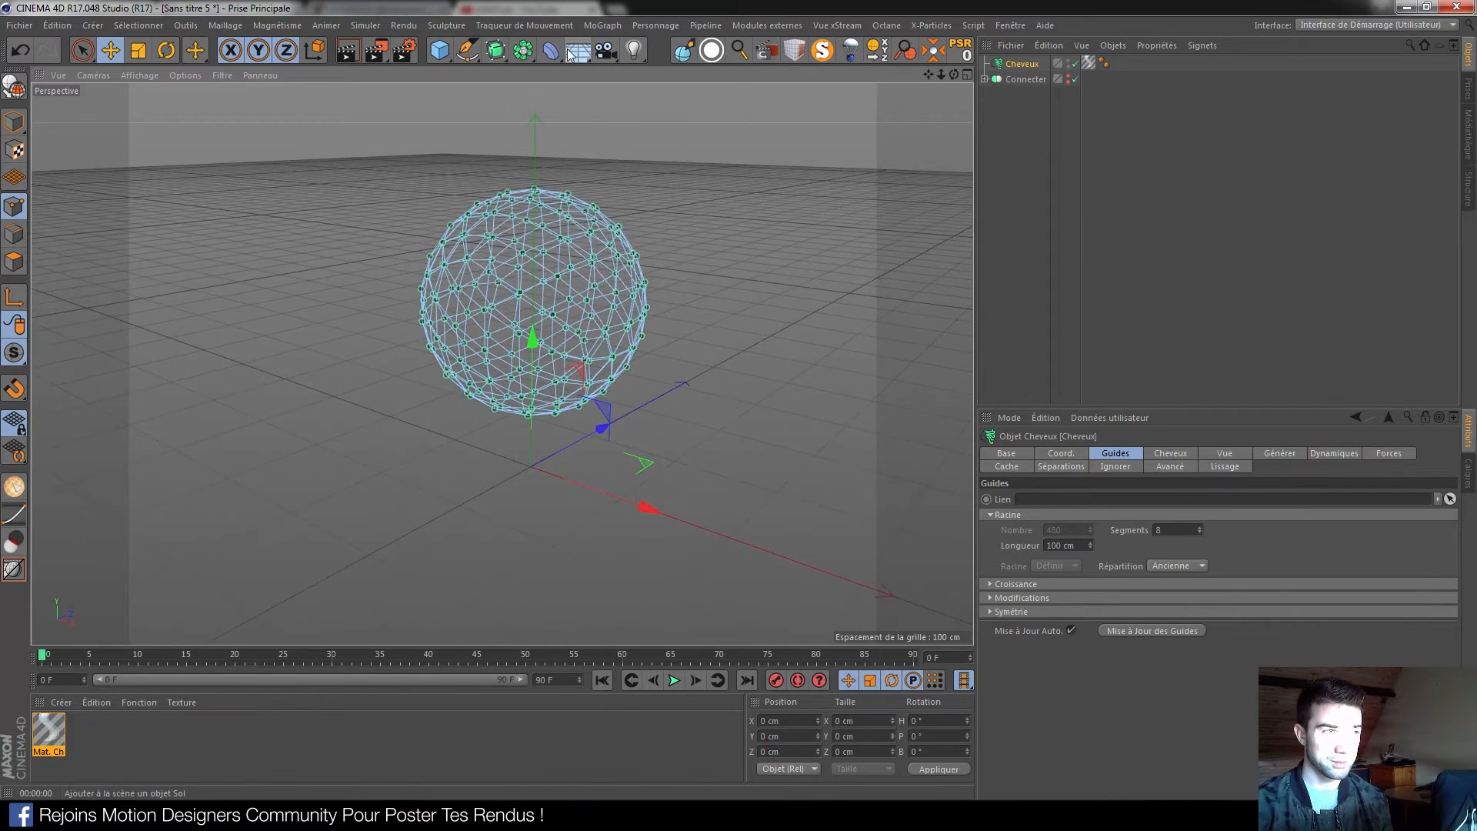
Add a 200 cm Cube and move it below the wire sphere
{"action": "left_click", "coordinate": [445, 52]}
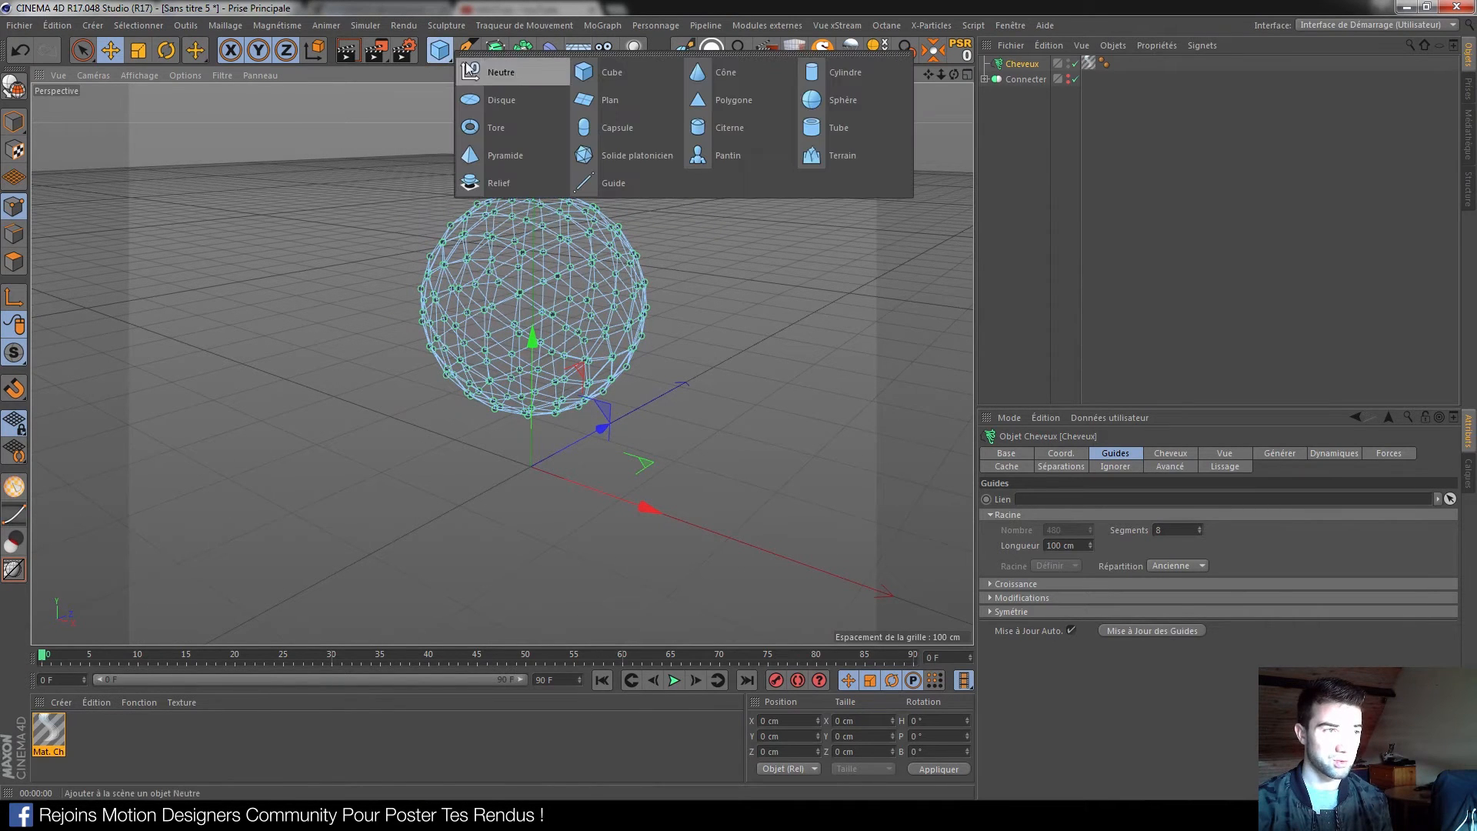
{"action": "left_click", "coordinate": [631, 76]}
{"action": "left_click_drag", "start_coordinate": [532, 340], "coordinate": [518, 414]}
{"action": "left_click_drag", "start_coordinate": [649, 599], "coordinate": [541, 553]}
{"action": "mouse_move", "coordinate": [458, 512]}
{"action": "left_mouse_down", "text": "alt"}
{"action": "mouse_move", "coordinate": [482, 474]}
{"action": "mouse_move", "coordinate": [529, 446]}
{"action": "mouse_move", "coordinate": [561, 471]}
{"action": "left_mouse_up", "text": "alt"}
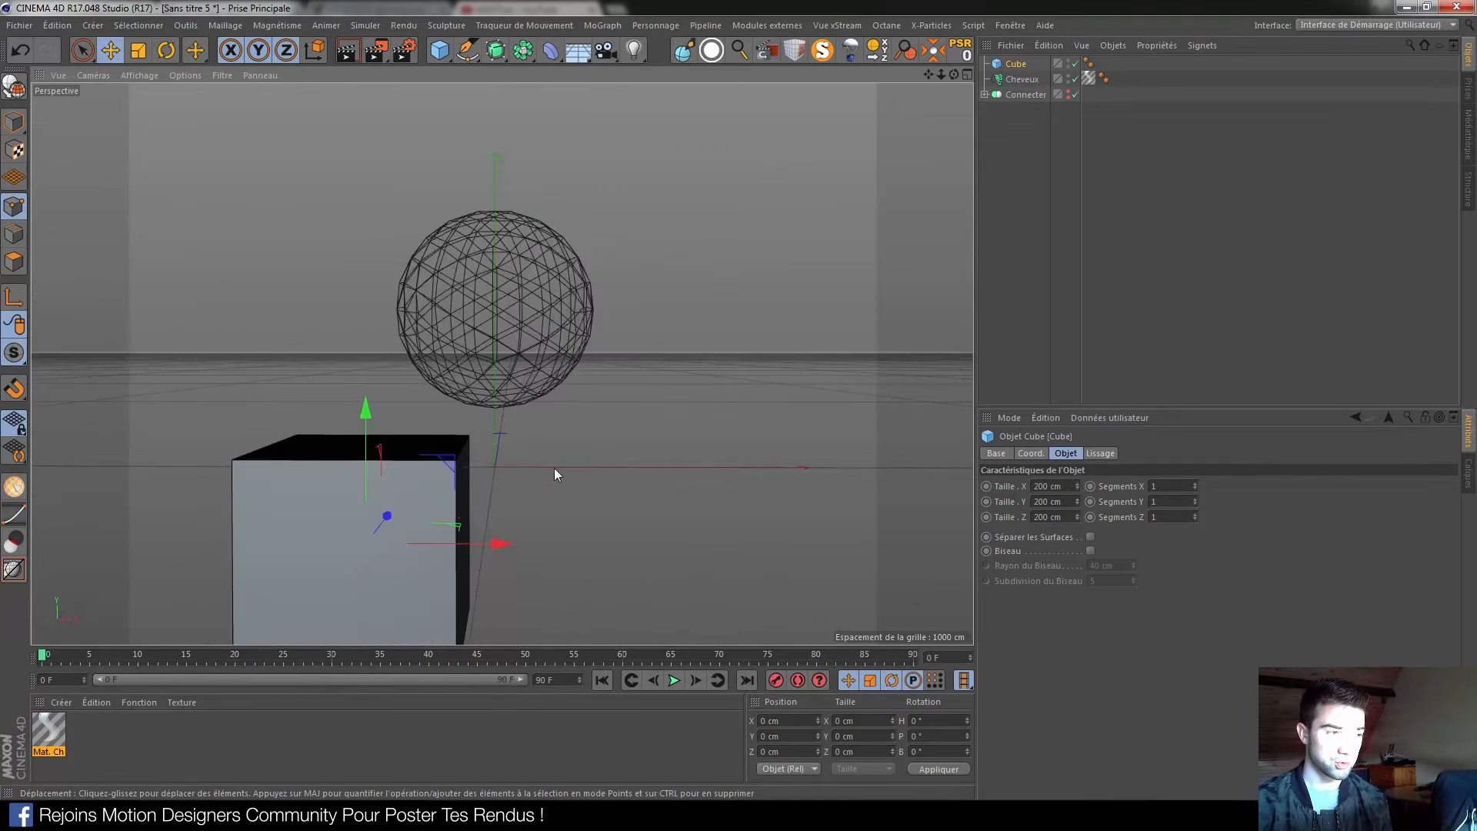
{"action": "left_click_drag", "start_coordinate": [459, 459], "coordinate": [510, 460], "text": "alt"}
{"action": "scroll", "coordinate": [509, 460], "scroll_direction": "up", "scroll_amount": 2}
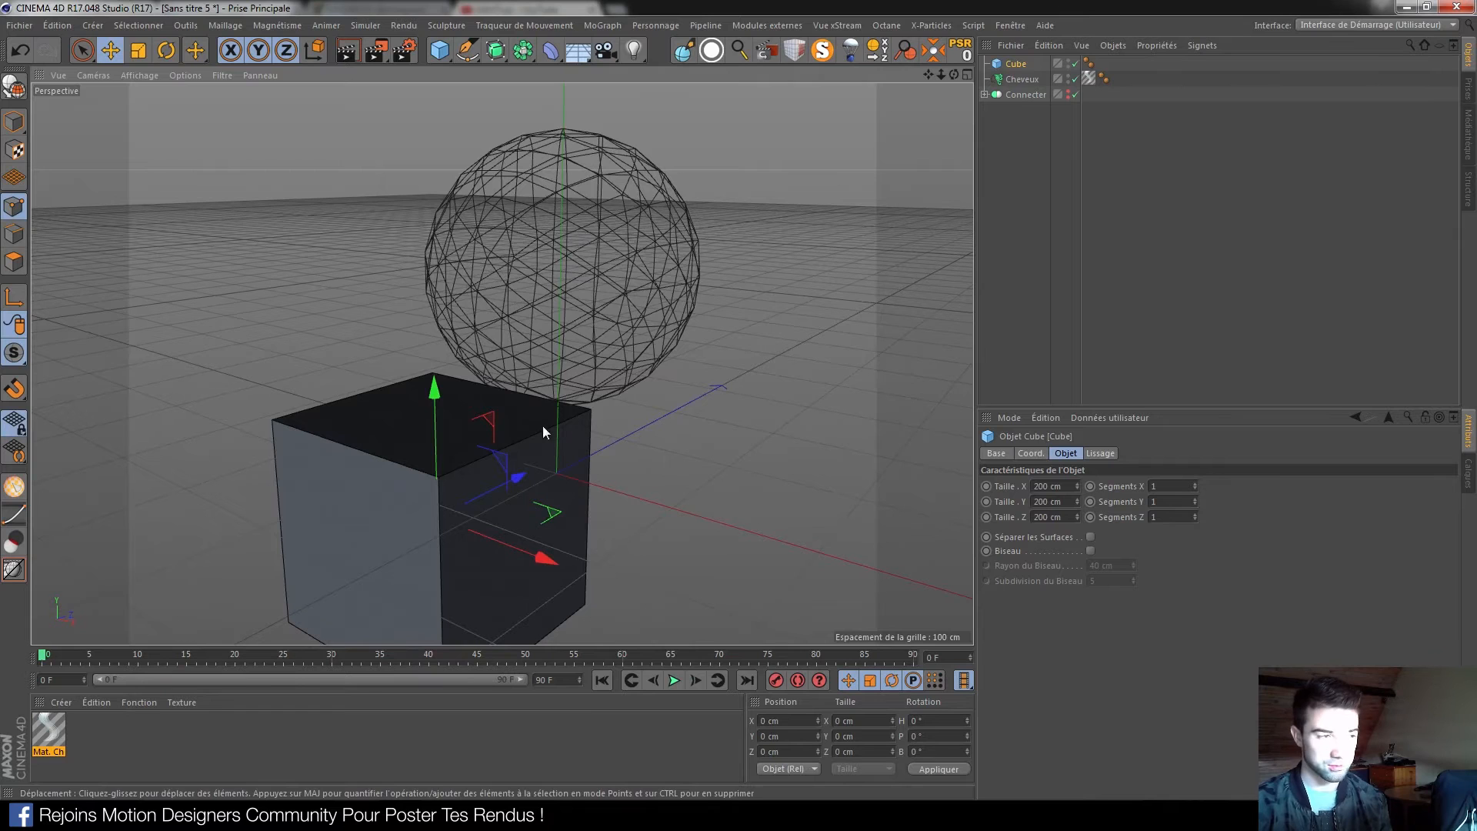
Give the Cube a hair Collision tag (Friction 10 %, Rebond 30 %)
{"action": "right_click", "coordinate": [1013, 66]}
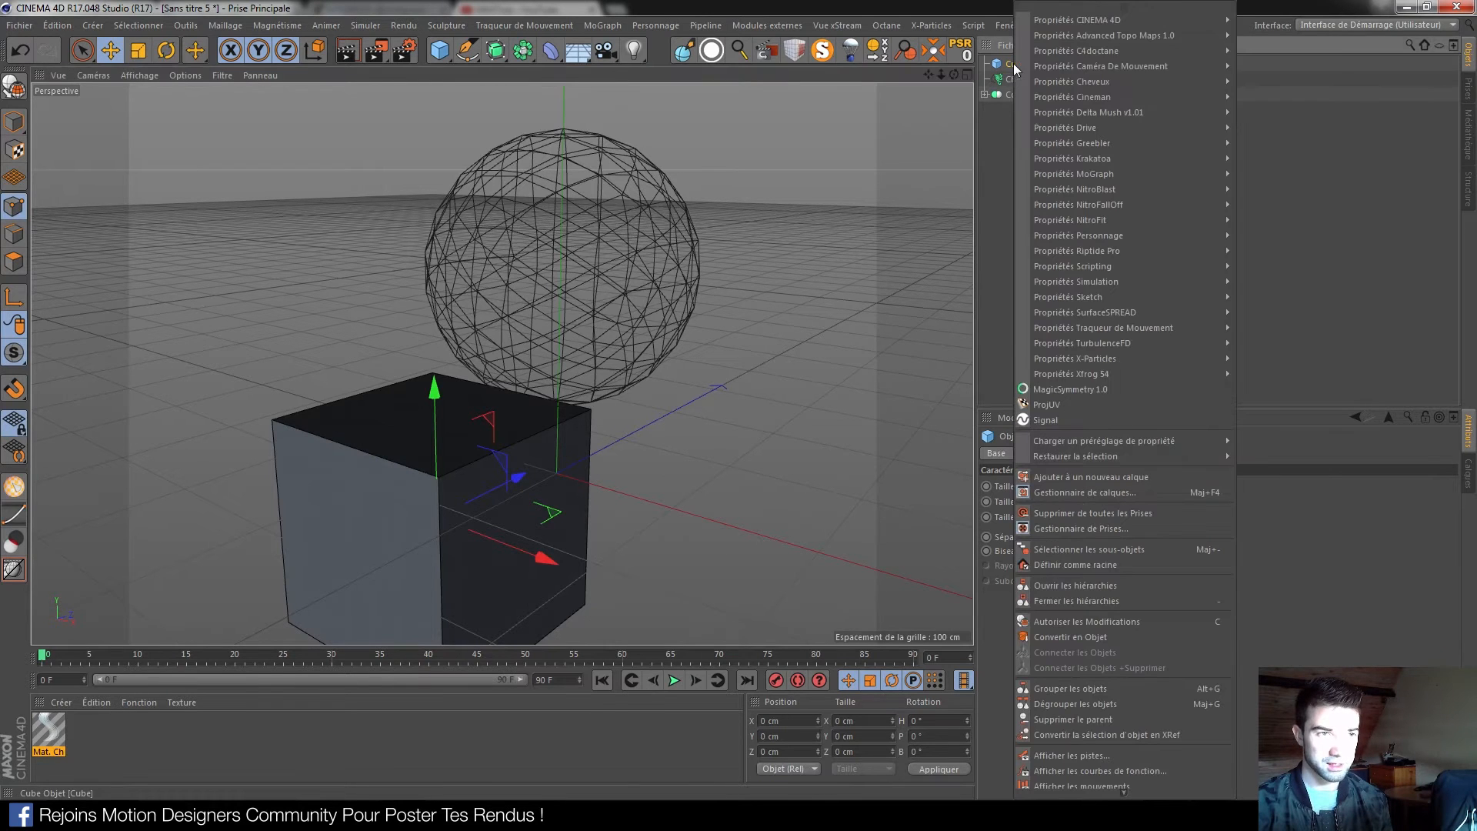
{"action": "mouse_move", "coordinate": [1080, 83]}
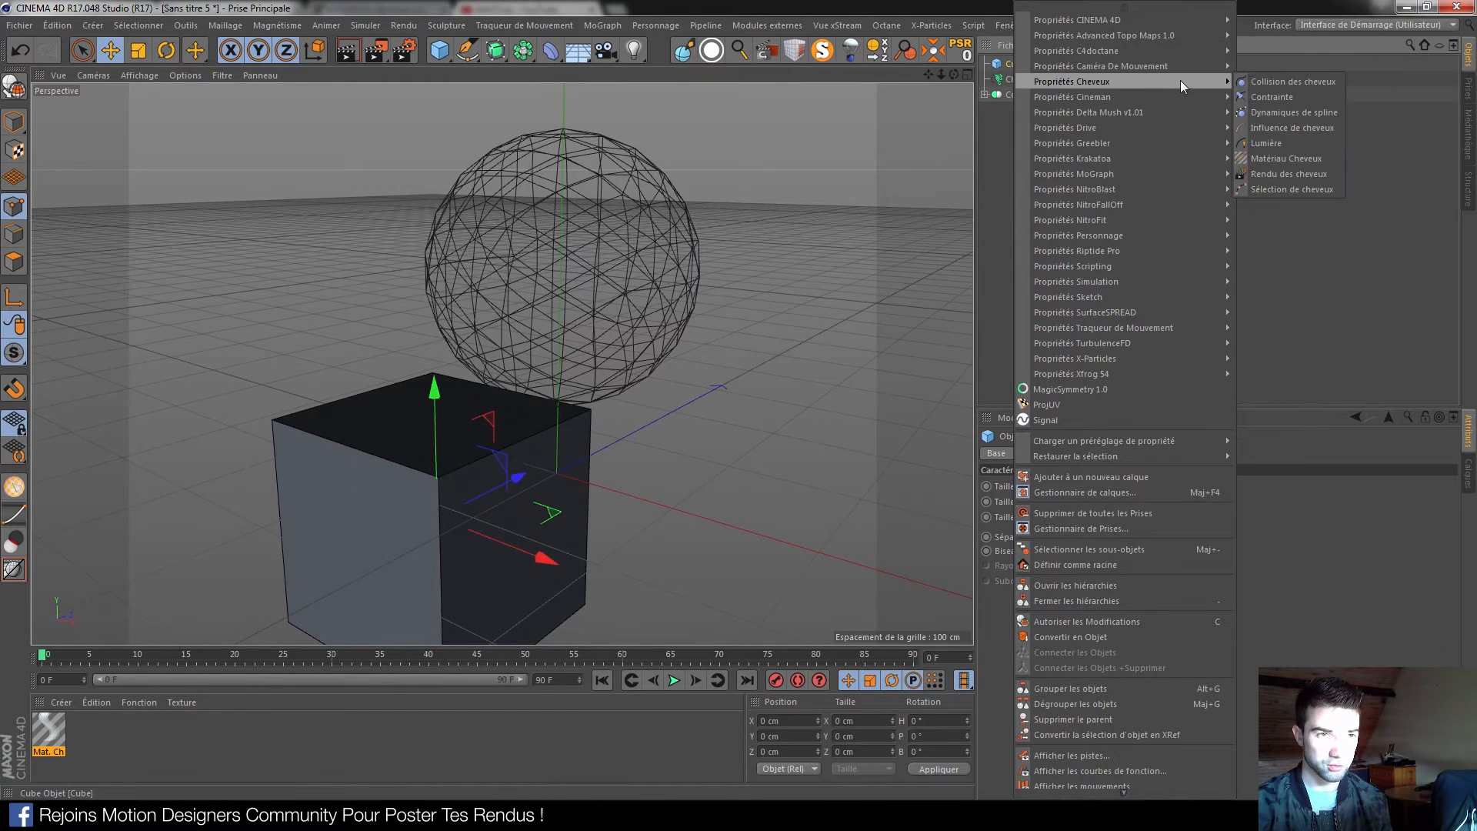
{"action": "left_click", "coordinate": [1276, 82]}
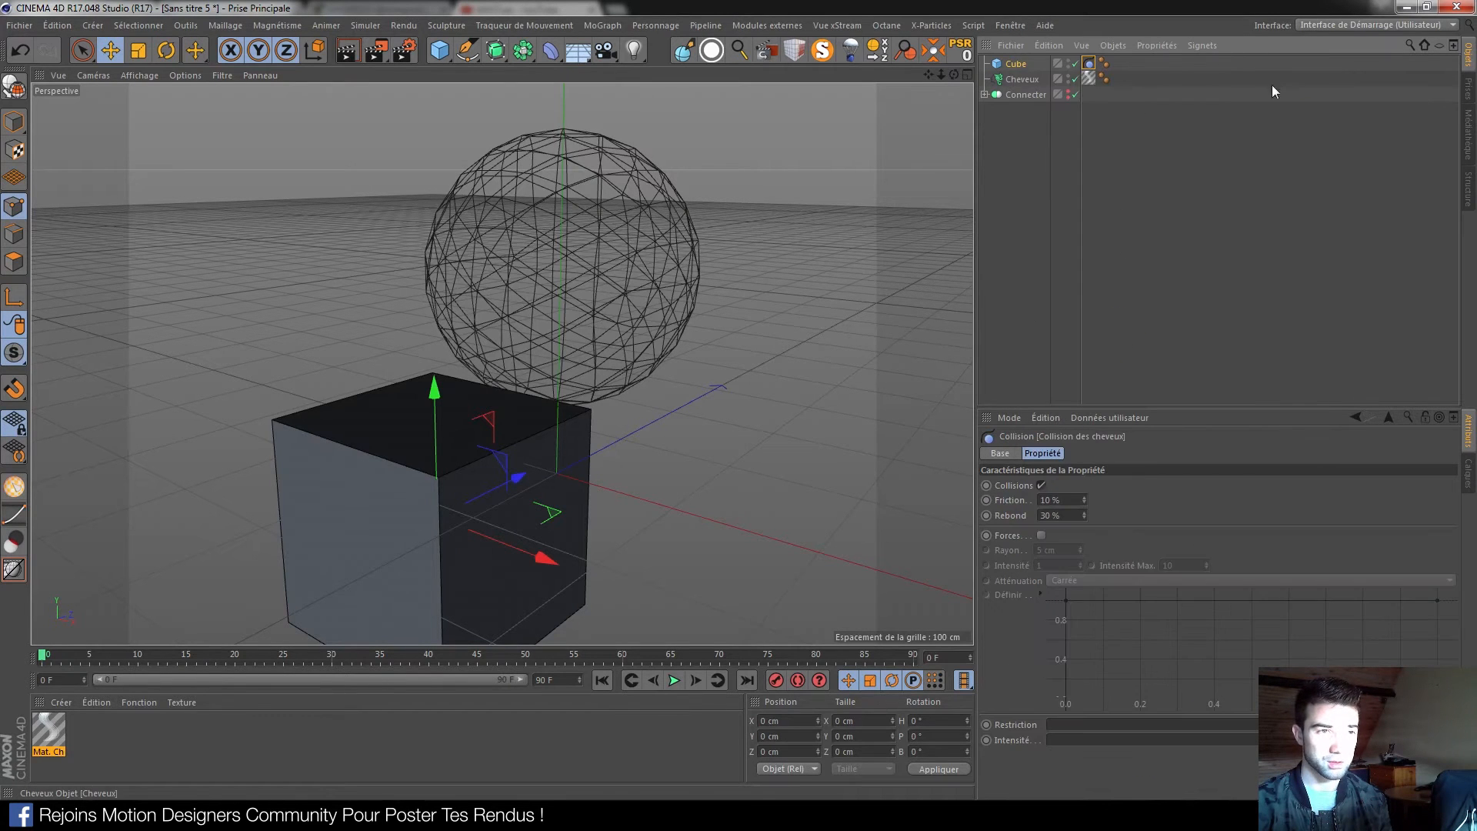
{"action": "left_click", "coordinate": [1005, 205]}
{"action": "left_click_drag", "start_coordinate": [463, 432], "coordinate": [502, 445], "text": "alt"}
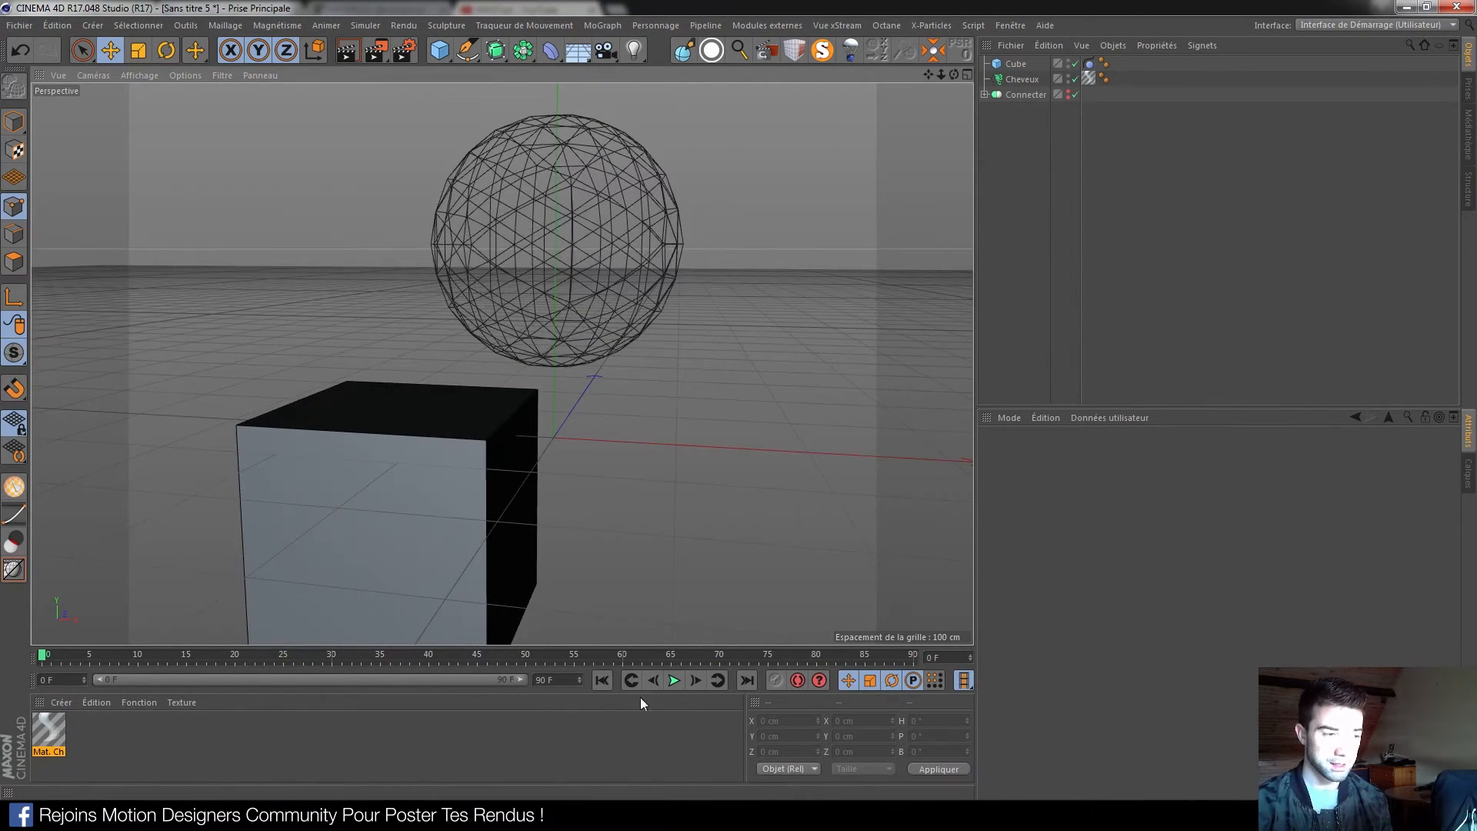
Play the fall against the cube, pause at frame 33, rewind to 0 and select the Cube
{"action": "left_click", "coordinate": [673, 682]}
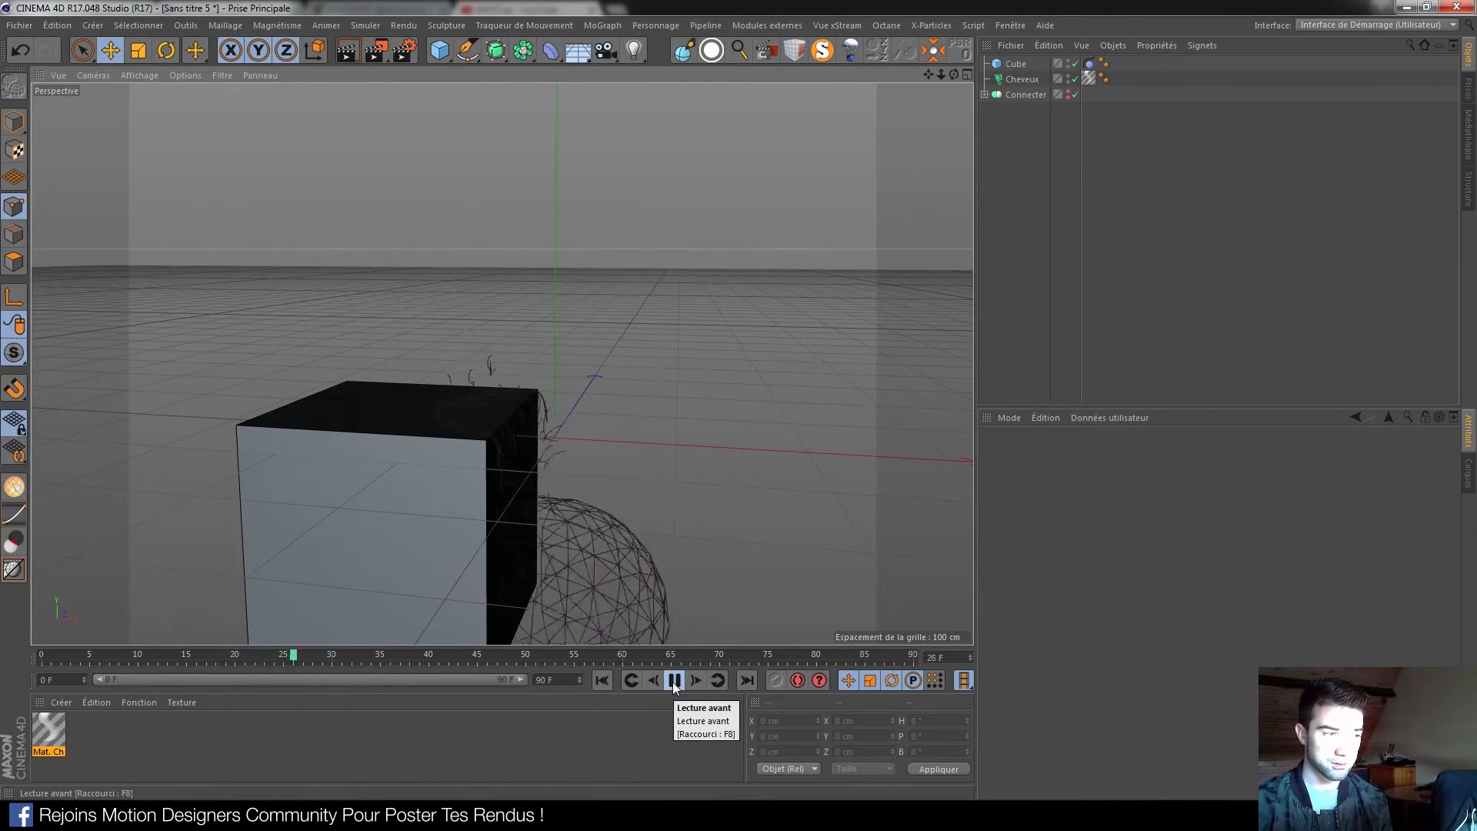
{"action": "left_click", "coordinate": [672, 682]}
{"action": "left_click_drag", "start_coordinate": [431, 508], "coordinate": [541, 410], "text": "alt"}
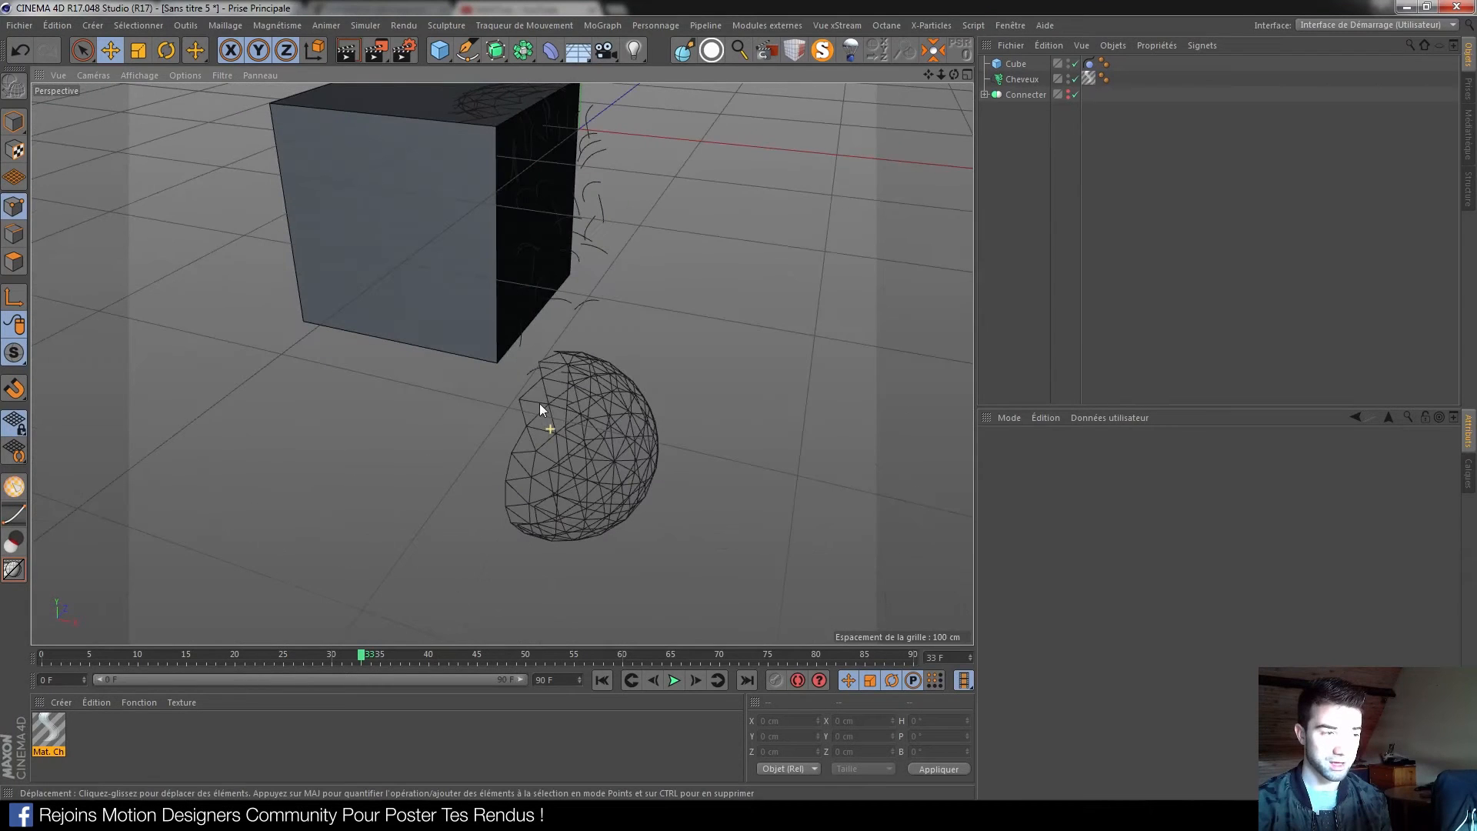
{"action": "left_click", "coordinate": [597, 682]}
{"action": "mouse_move", "coordinate": [510, 329]}
{"action": "left_mouse_down", "text": "alt"}
{"action": "mouse_move", "coordinate": [431, 434]}
{"action": "mouse_move", "coordinate": [440, 385]}
{"action": "mouse_move", "coordinate": [523, 352]}
{"action": "left_mouse_up", "text": "alt"}
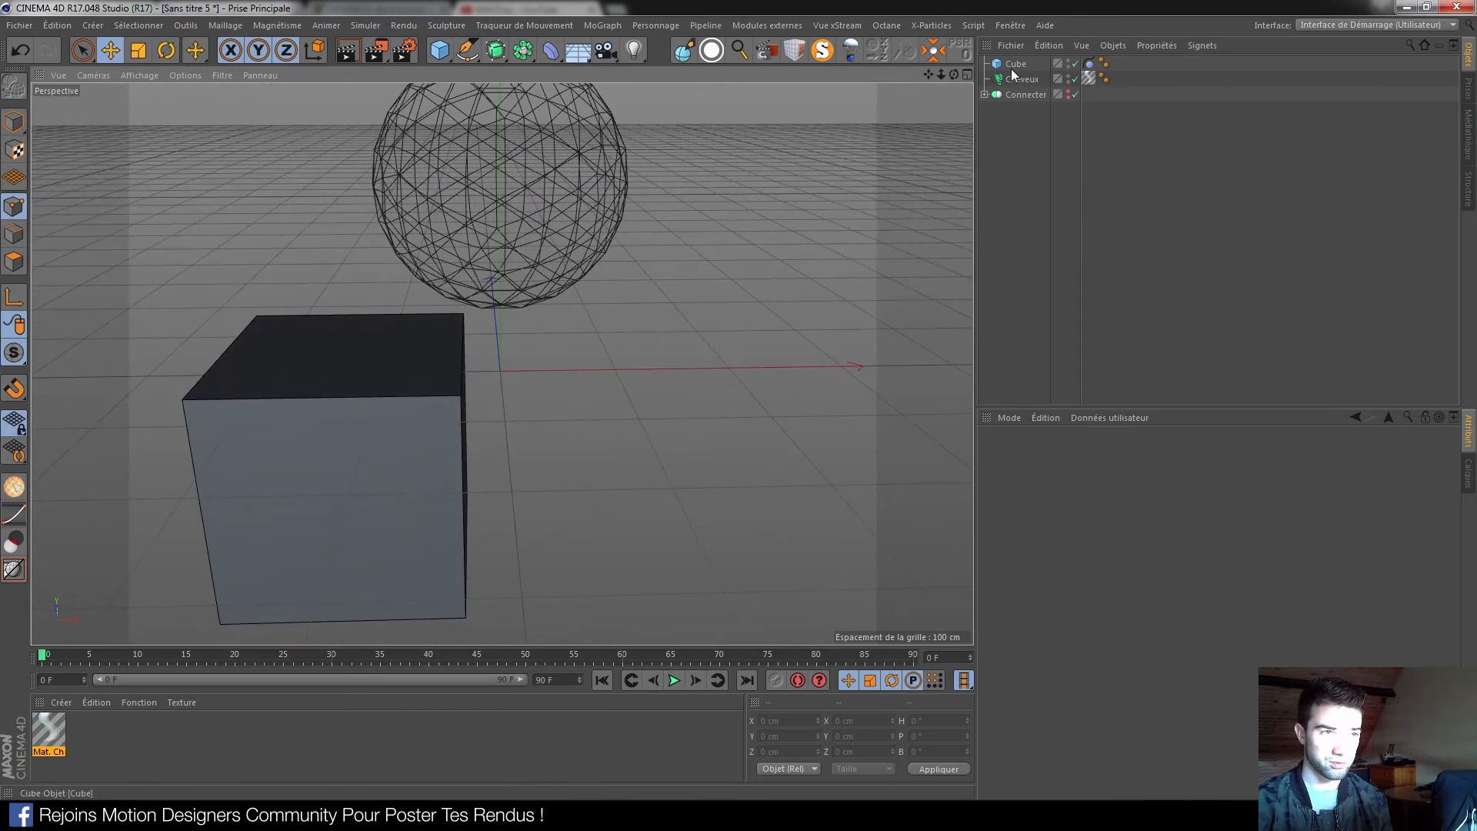
{"action": "left_click", "coordinate": [440, 399]}
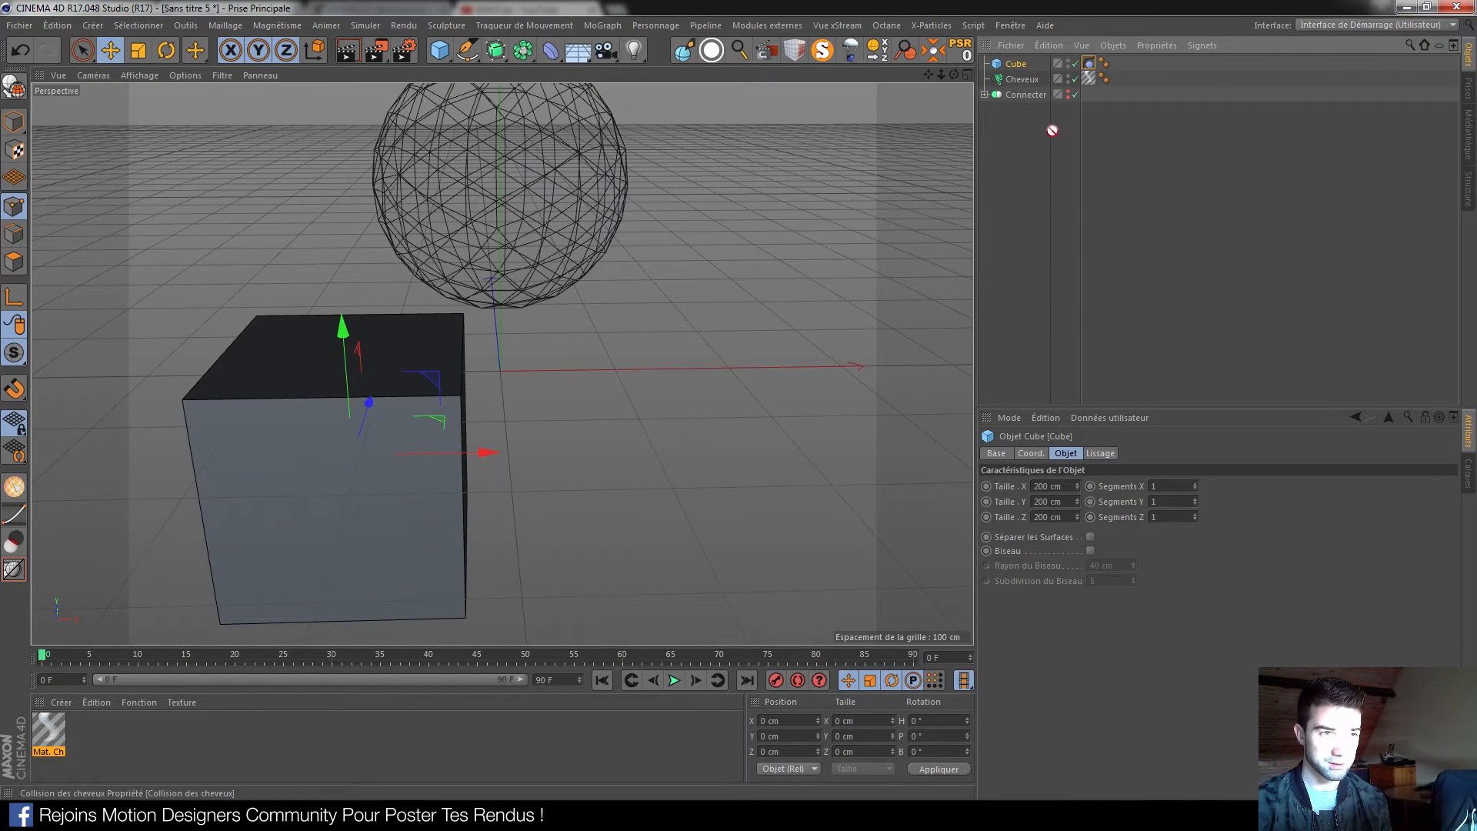
Delete the cube and add a Plan with a hair Collision tag
{"action": "key", "text": "Delete"}
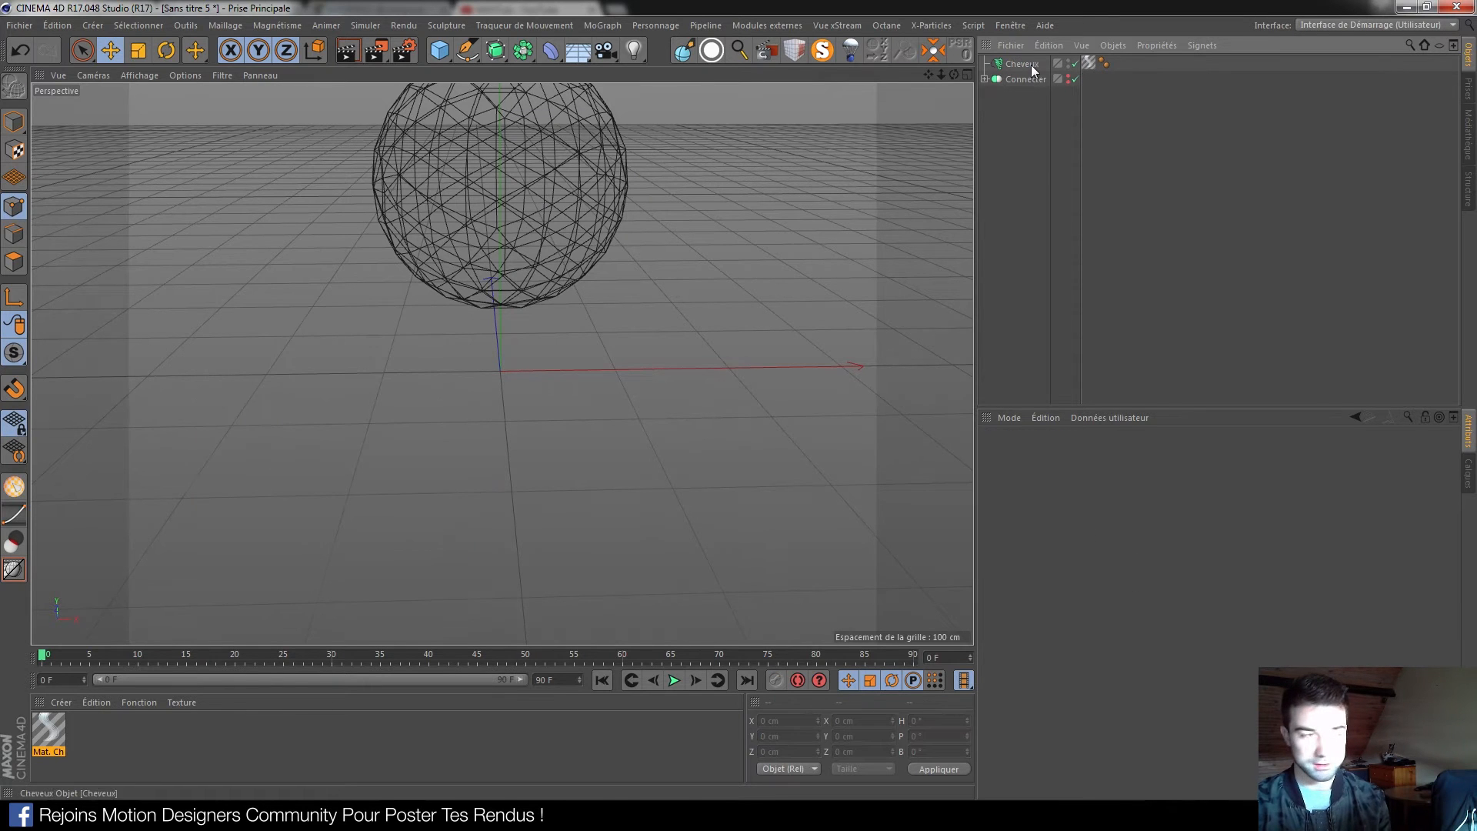
{"action": "left_click_drag", "start_coordinate": [579, 243], "coordinate": [499, 354], "text": "alt"}
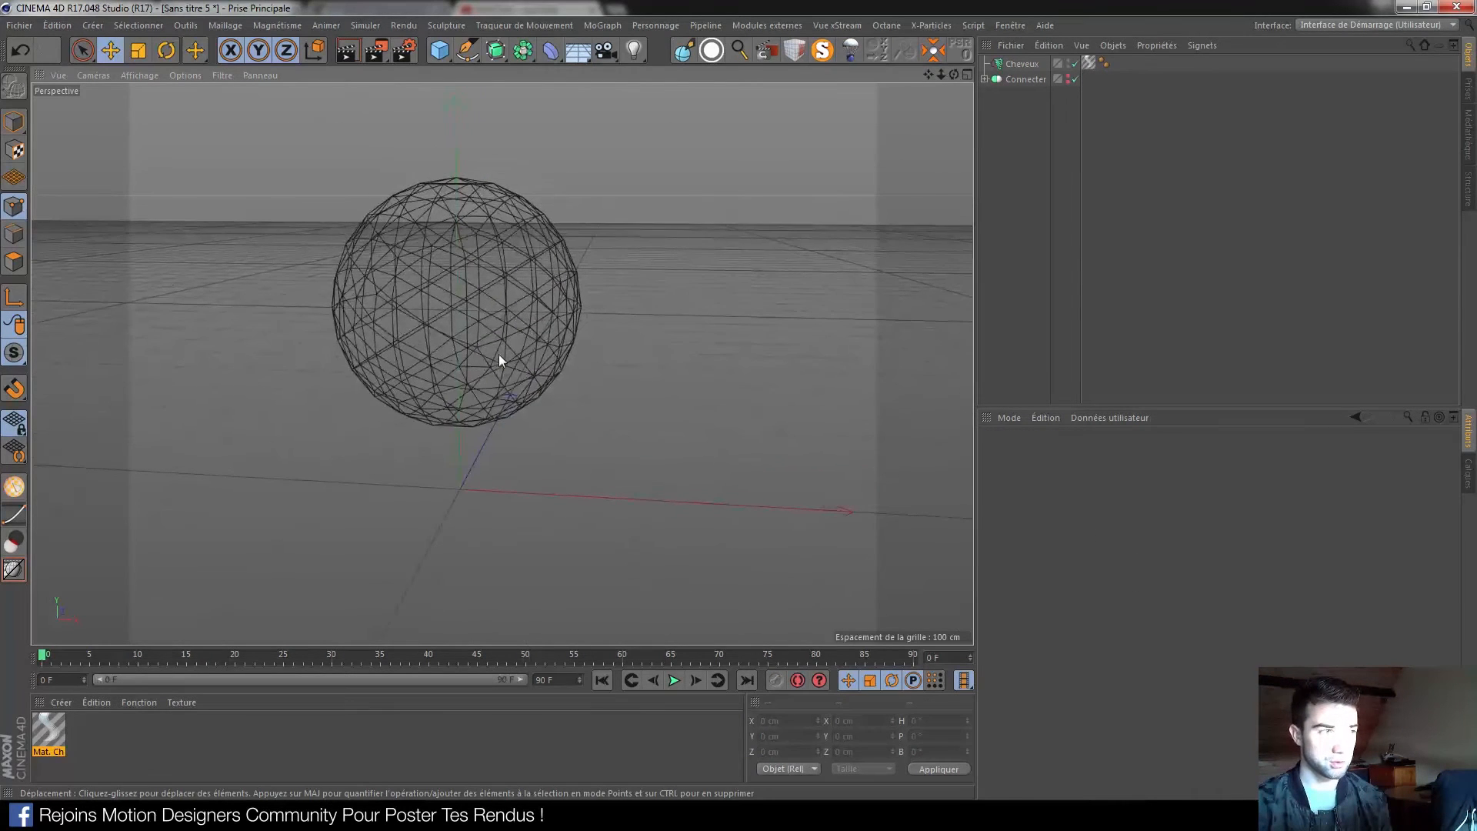
{"action": "left_click", "coordinate": [440, 50]}
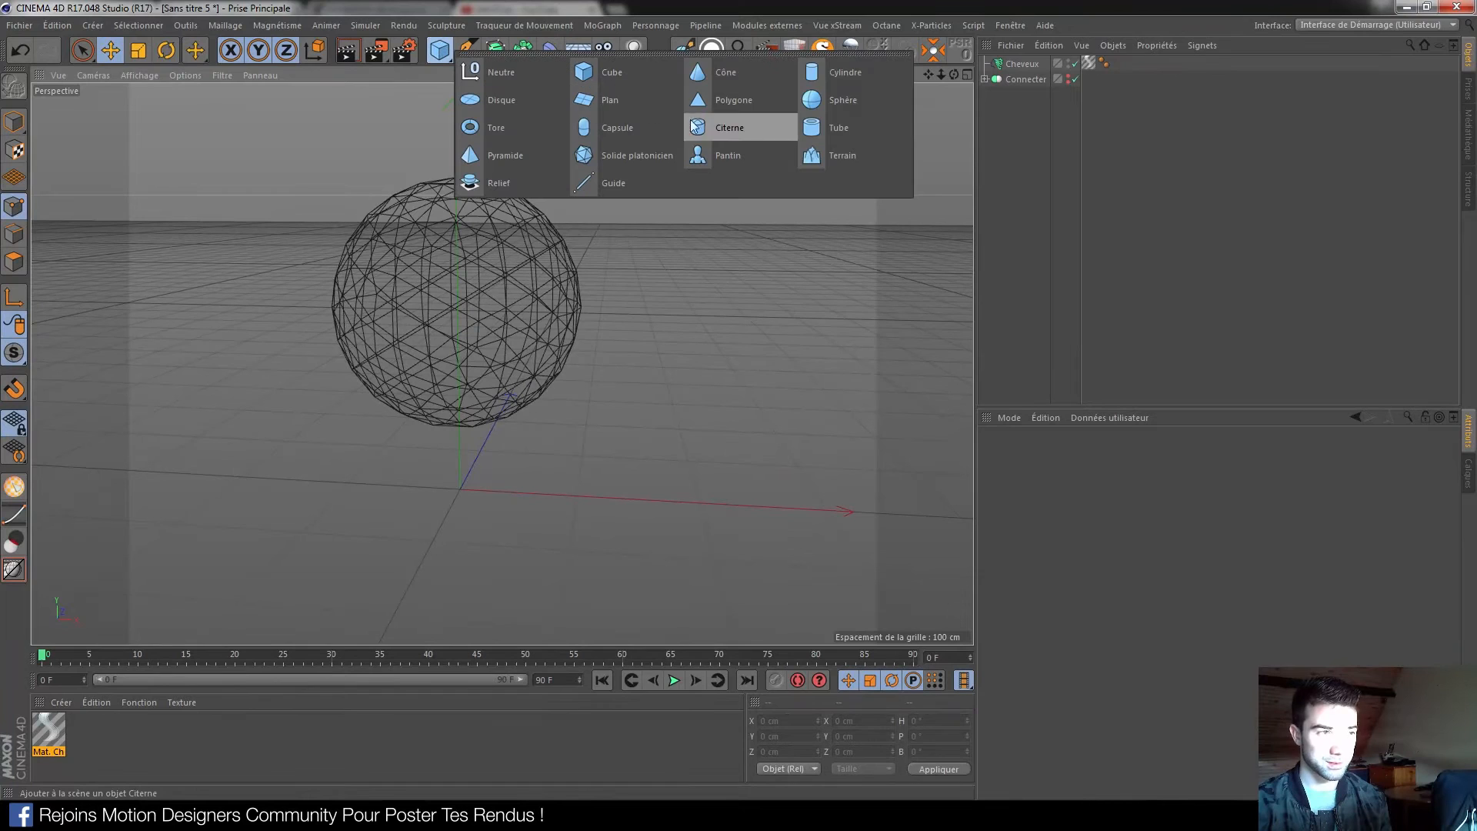
{"action": "left_click", "coordinate": [600, 96]}
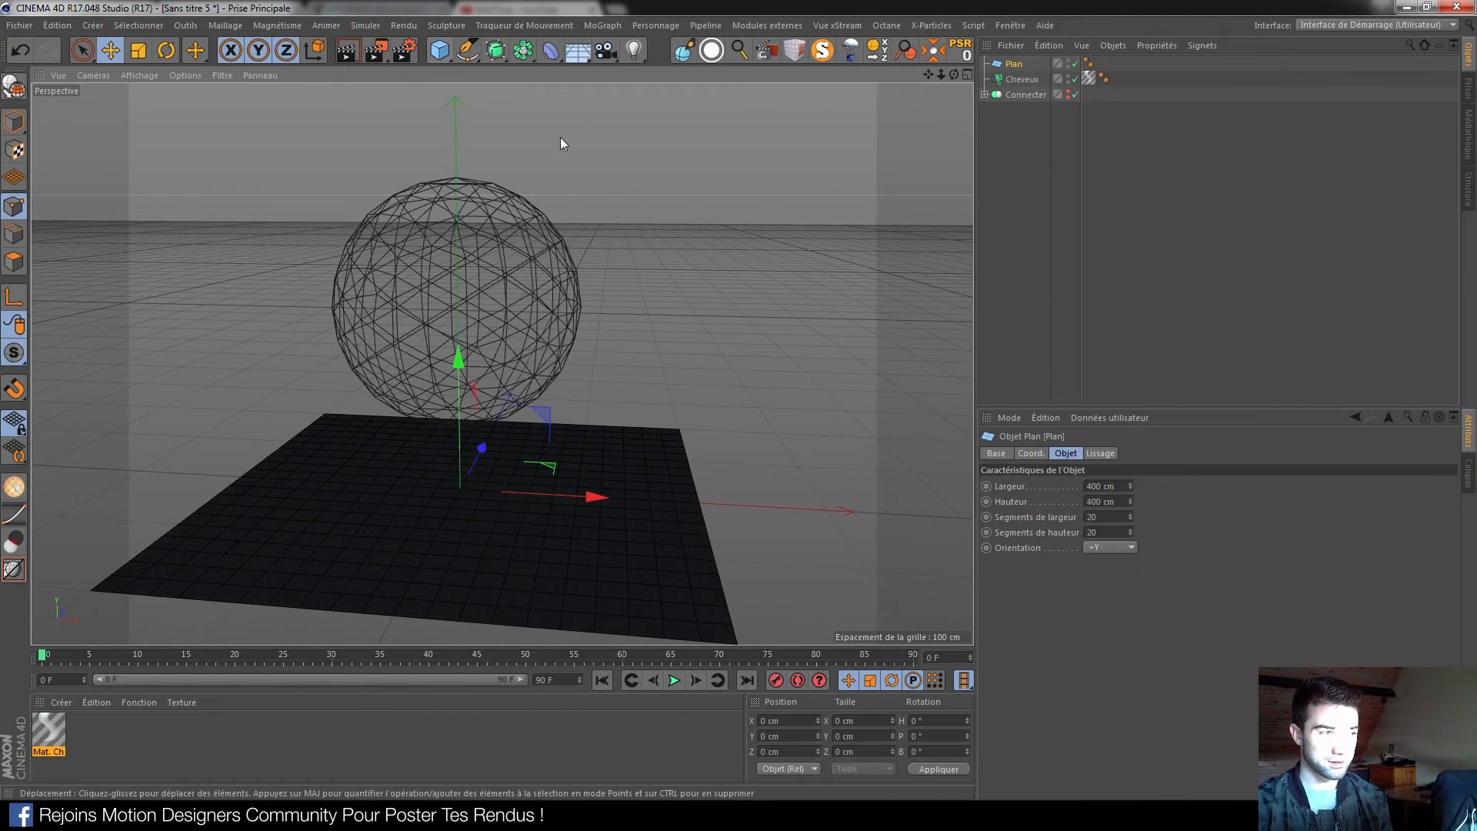
{"action": "left_click_drag", "start_coordinate": [596, 503], "coordinate": [500, 504]}
{"action": "right_click", "coordinate": [1017, 153]}
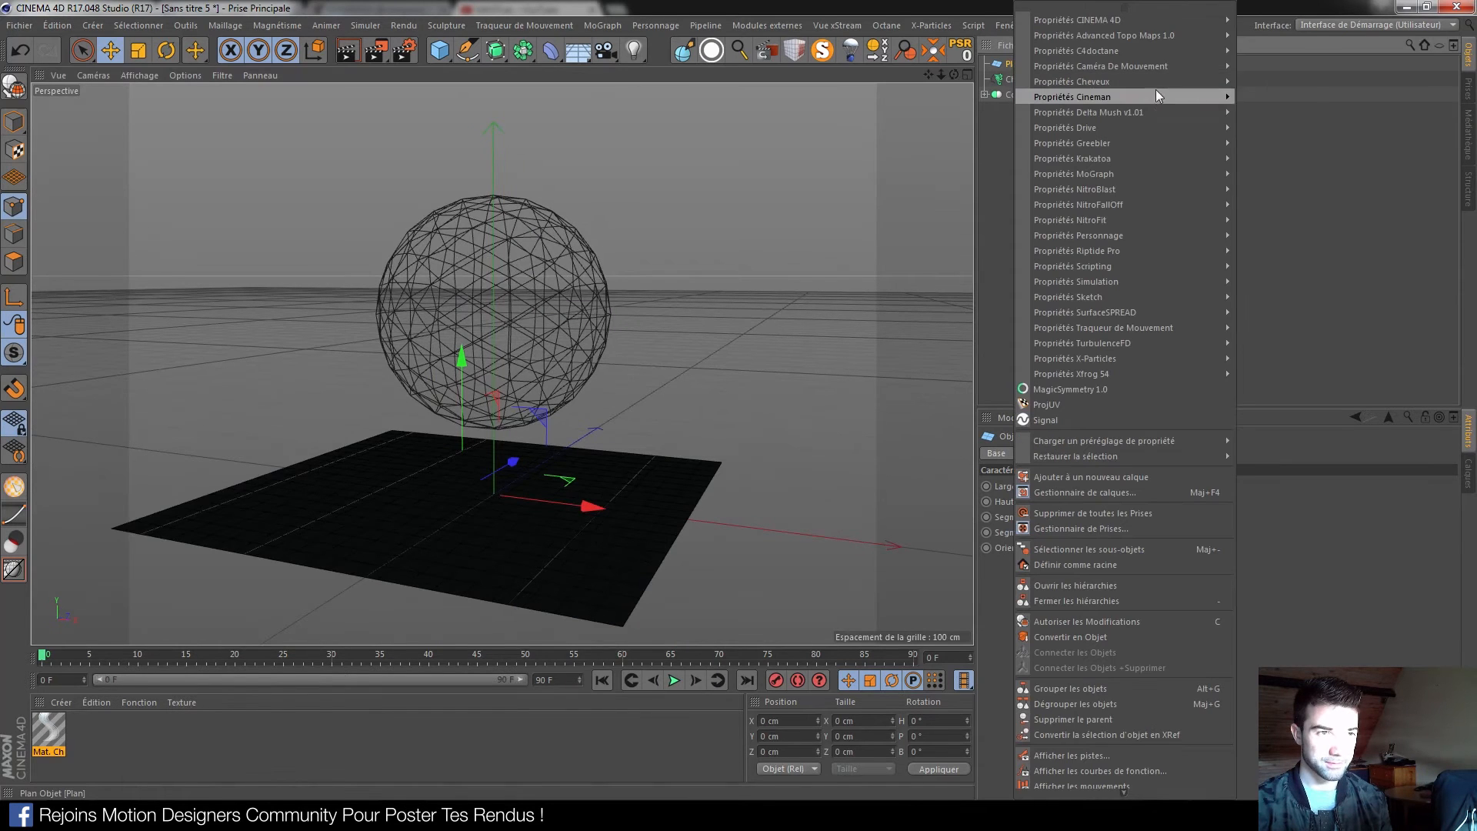
{"action": "mouse_move", "coordinate": [1192, 81]}
{"action": "left_click", "coordinate": [1269, 81]}
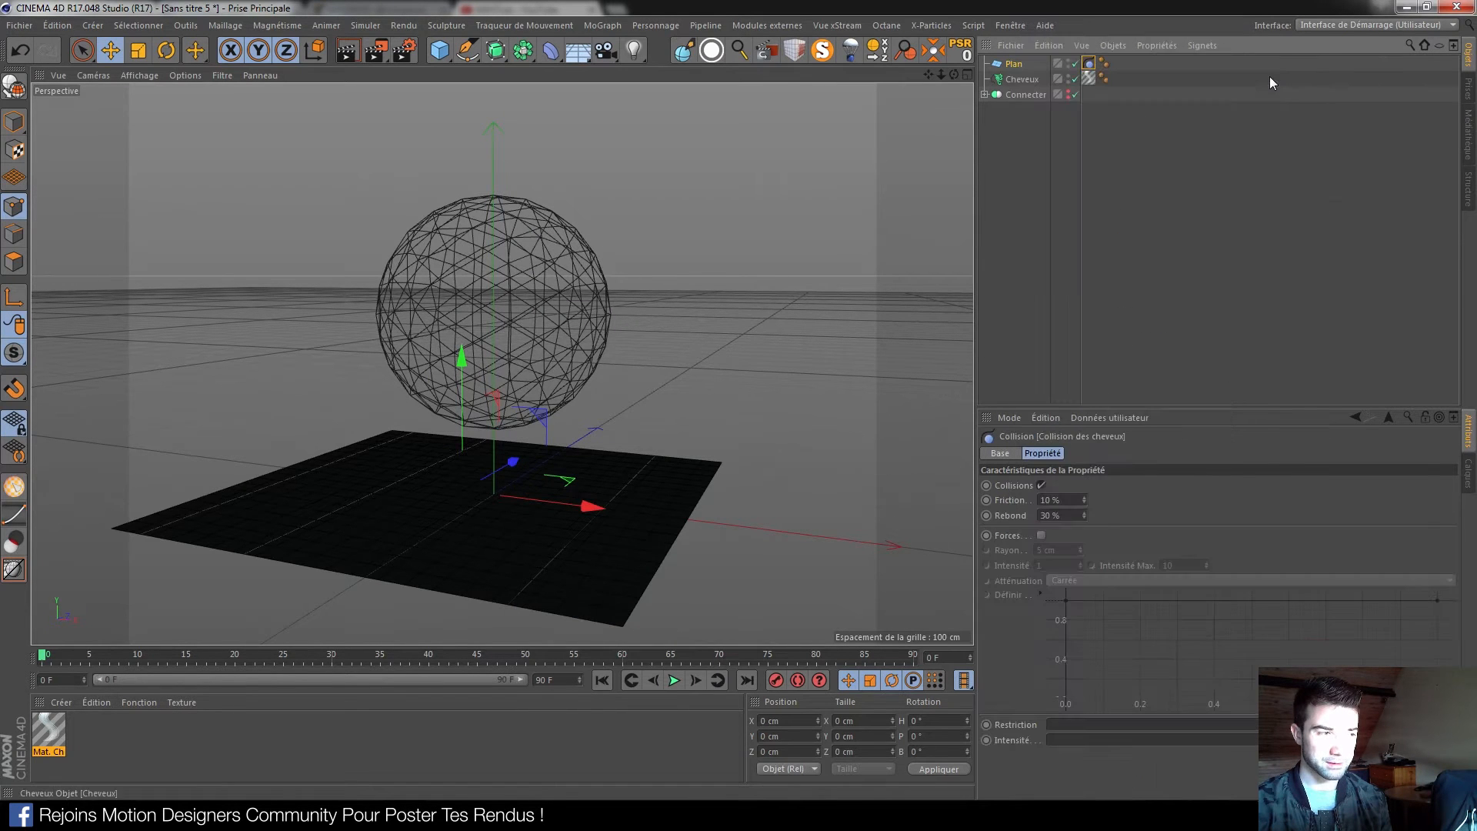
Switch the viewport to Gouraud shading and play the fall, pausing at frame 35
{"action": "left_click_drag", "start_coordinate": [612, 448], "coordinate": [563, 500], "text": "alt"}
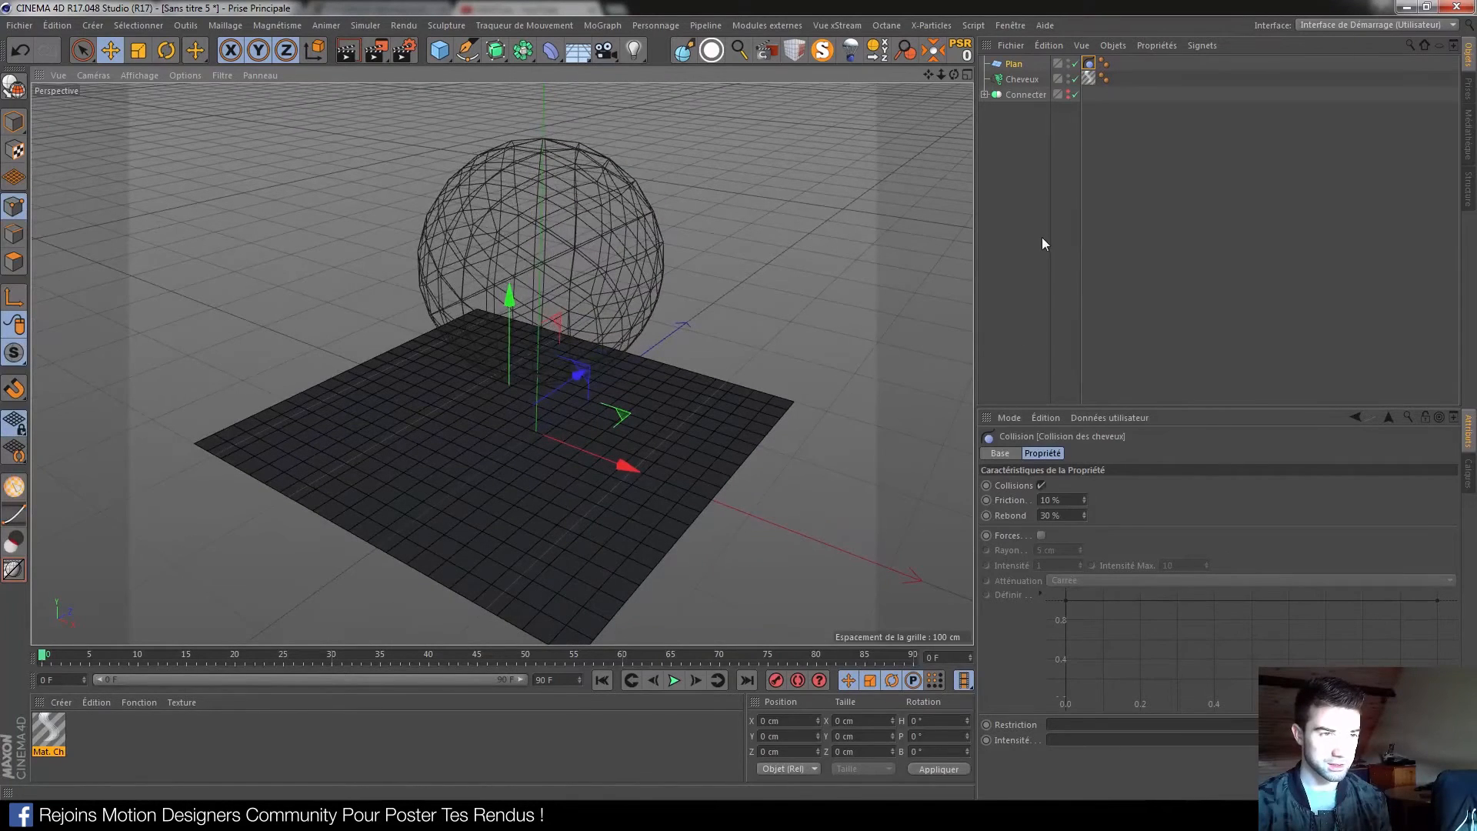
{"action": "left_click", "coordinate": [153, 72]}
{"action": "left_click", "coordinate": [165, 99]}
{"action": "mouse_move", "coordinate": [482, 353]}
{"action": "left_mouse_down", "text": "alt"}
{"action": "mouse_move", "coordinate": [506, 416]}
{"action": "mouse_move", "coordinate": [496, 427]}
{"action": "mouse_move", "coordinate": [500, 405]}
{"action": "left_mouse_up", "text": "alt"}
{"action": "left_click", "coordinate": [670, 683]}
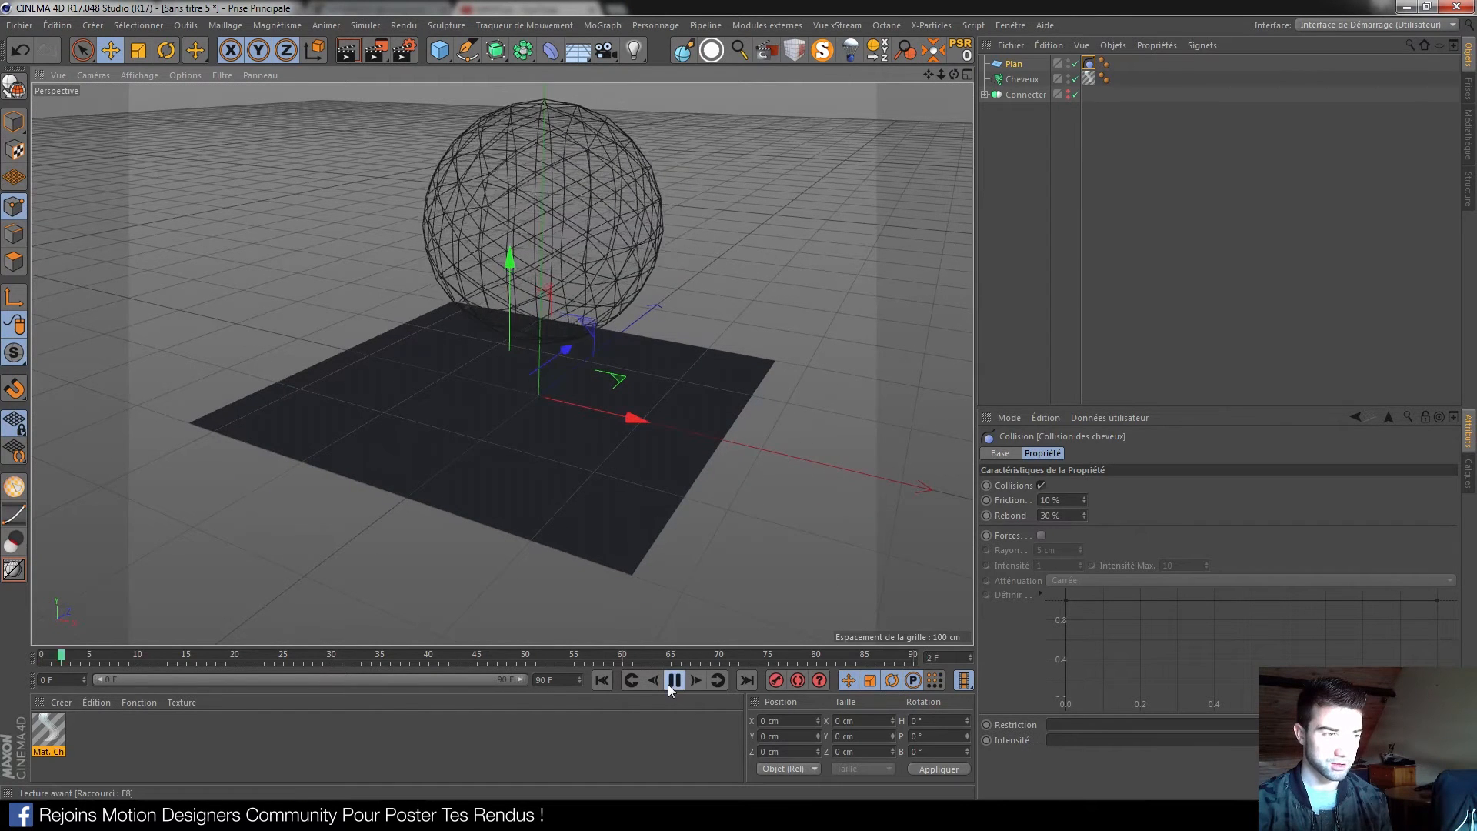
{"action": "left_click", "coordinate": [670, 683]}
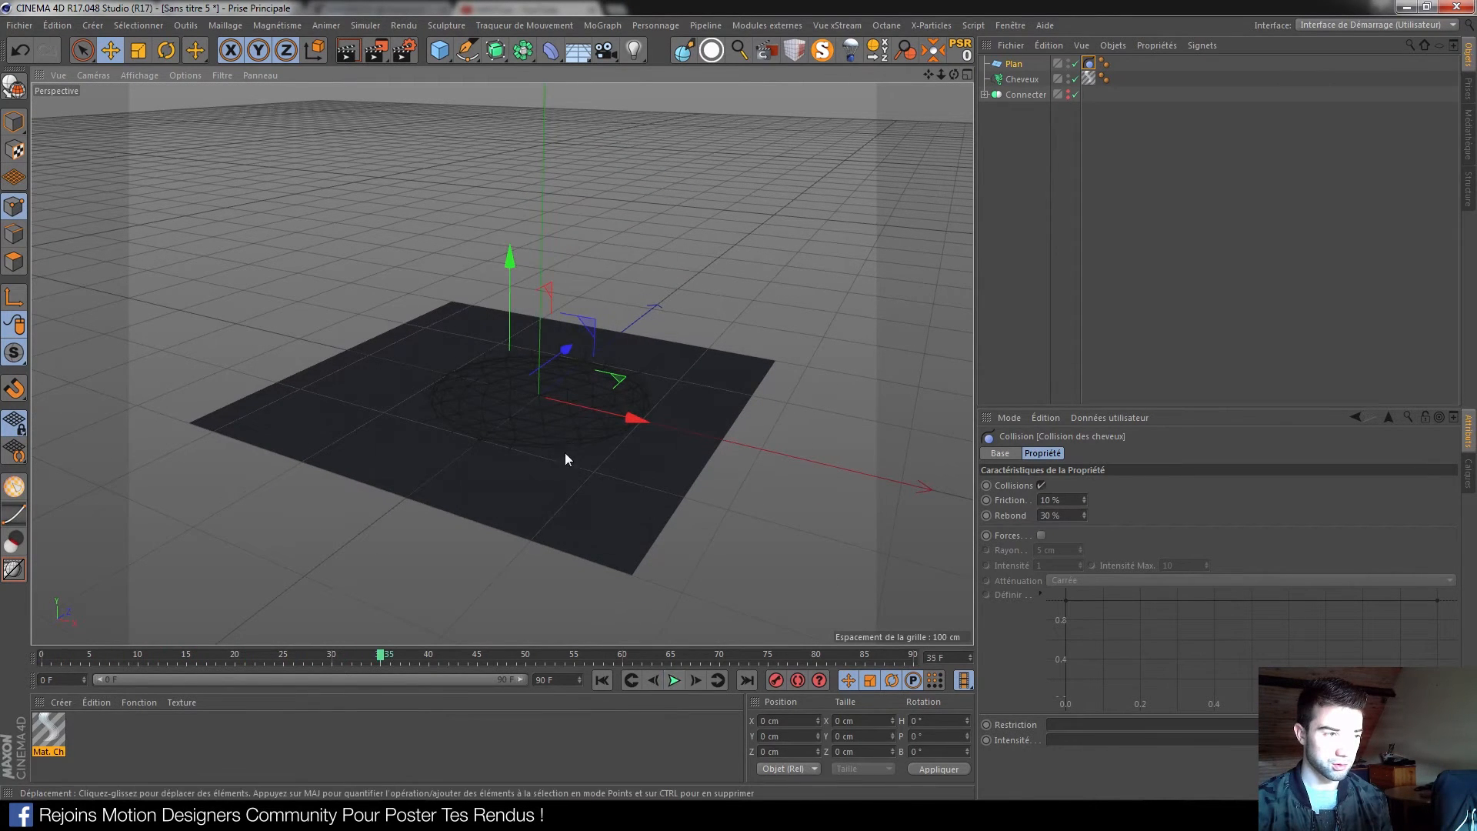
Create a new grey material Mat, apply it to Plan and replay the fall
{"action": "scroll", "coordinate": [539, 452], "scroll_direction": "up", "scroll_amount": 3}
{"action": "scroll", "coordinate": [385, 523], "scroll_direction": "up", "scroll_amount": 3}
{"action": "double_click", "coordinate": [139, 735]}
{"action": "left_click_drag", "start_coordinate": [48, 731], "coordinate": [532, 465]}
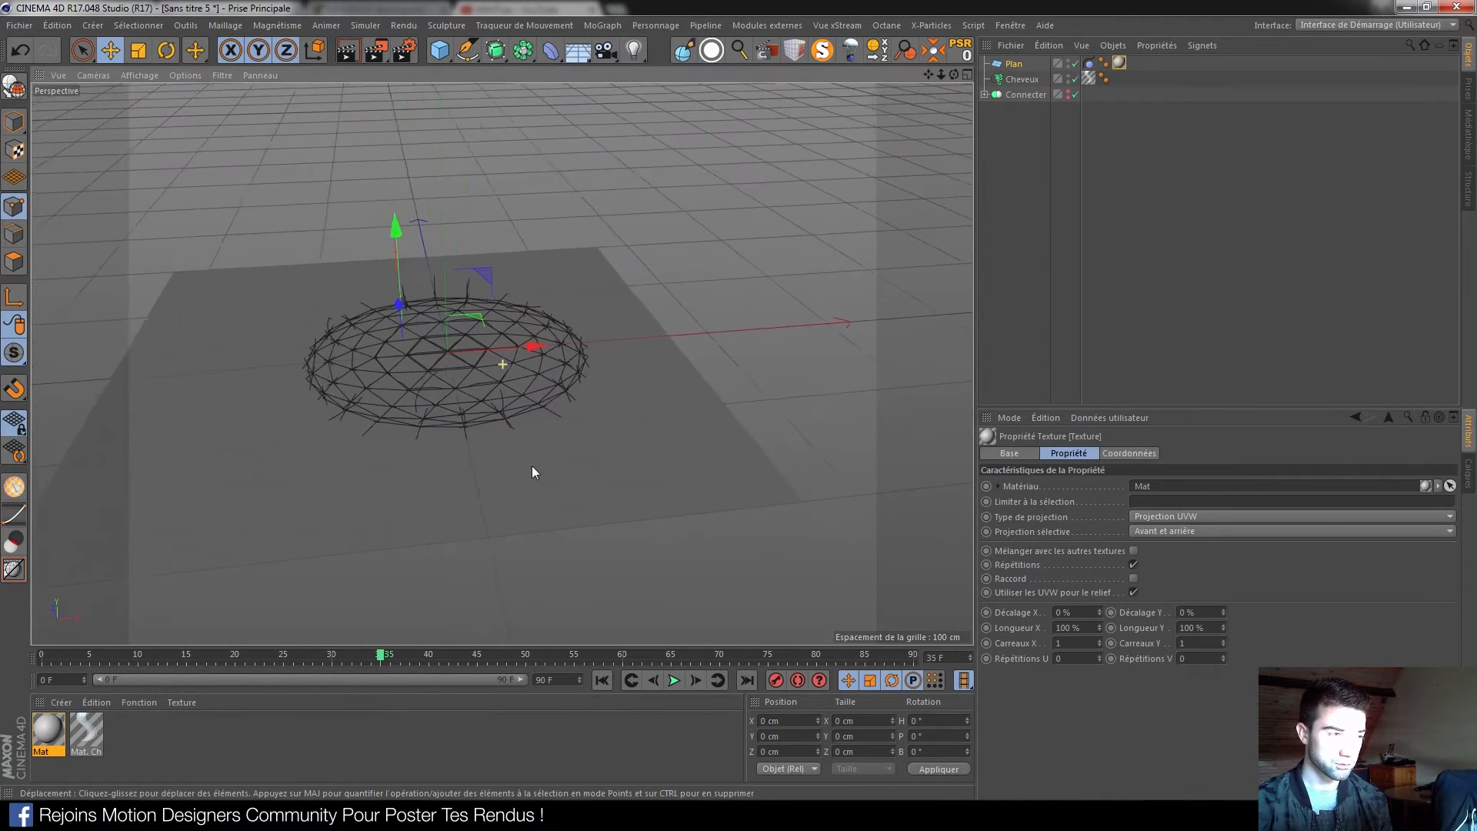
{"action": "left_click", "coordinate": [603, 680]}
{"action": "left_click", "coordinate": [675, 681]}
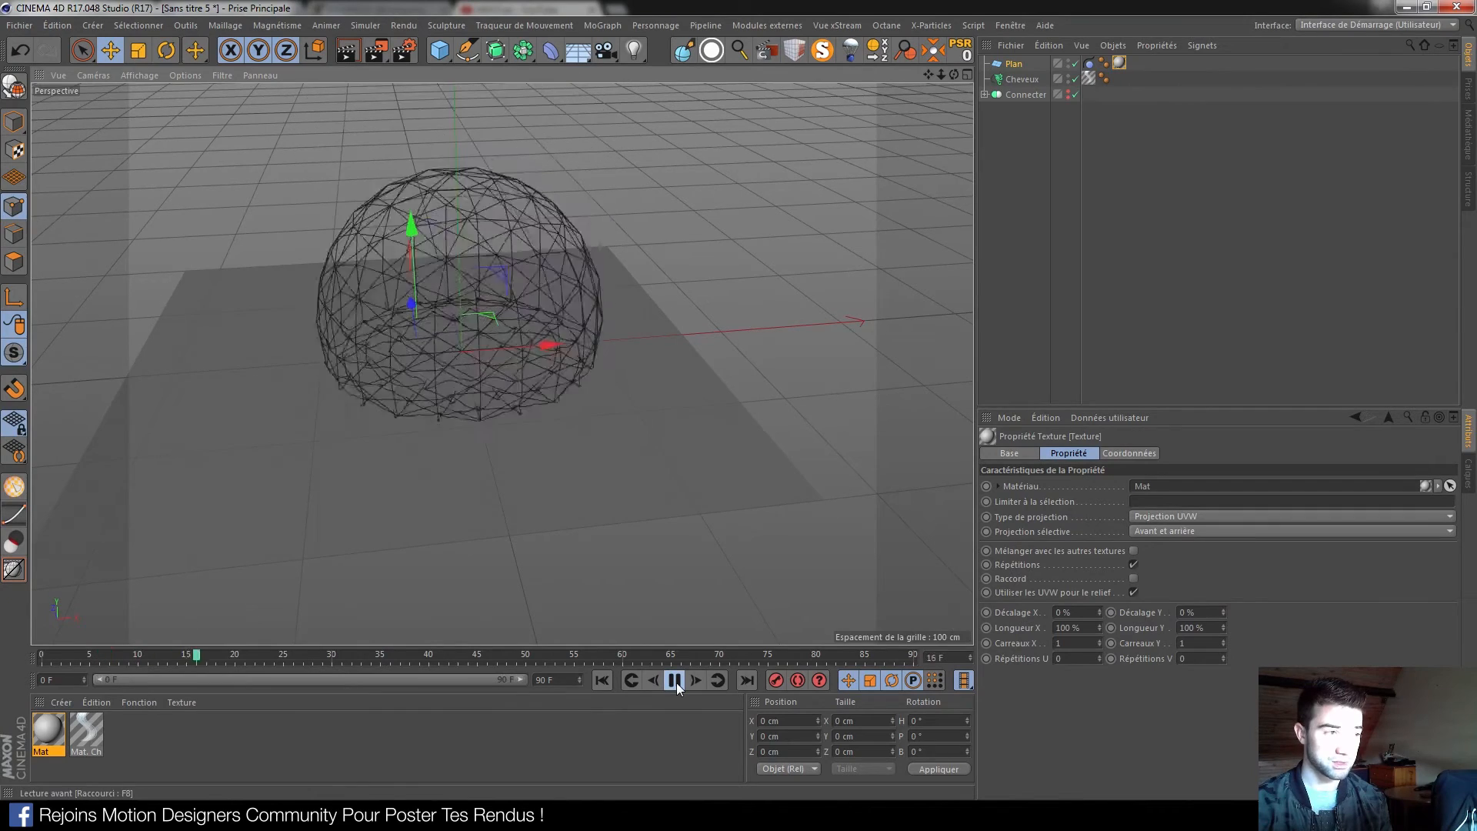
{"action": "left_click", "coordinate": [676, 682]}
{"action": "left_click", "coordinate": [603, 680]}
{"action": "left_click_drag", "start_coordinate": [574, 628], "coordinate": [587, 343], "text": "alt"}
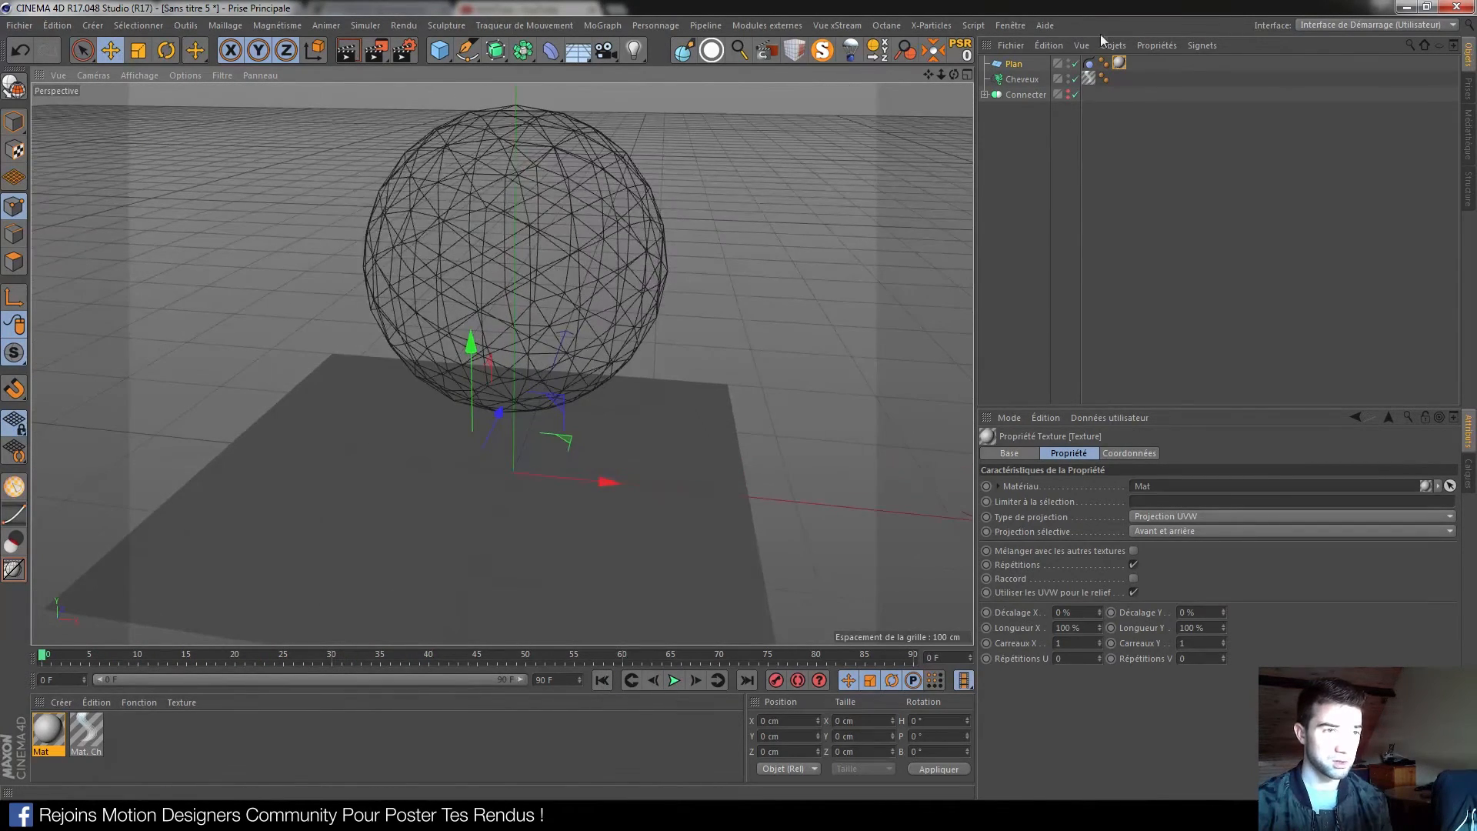
Add a Ventilation wind force left of the sphere, tilted to -80° and raised about 70 cm
{"action": "left_click", "coordinate": [1022, 80]}
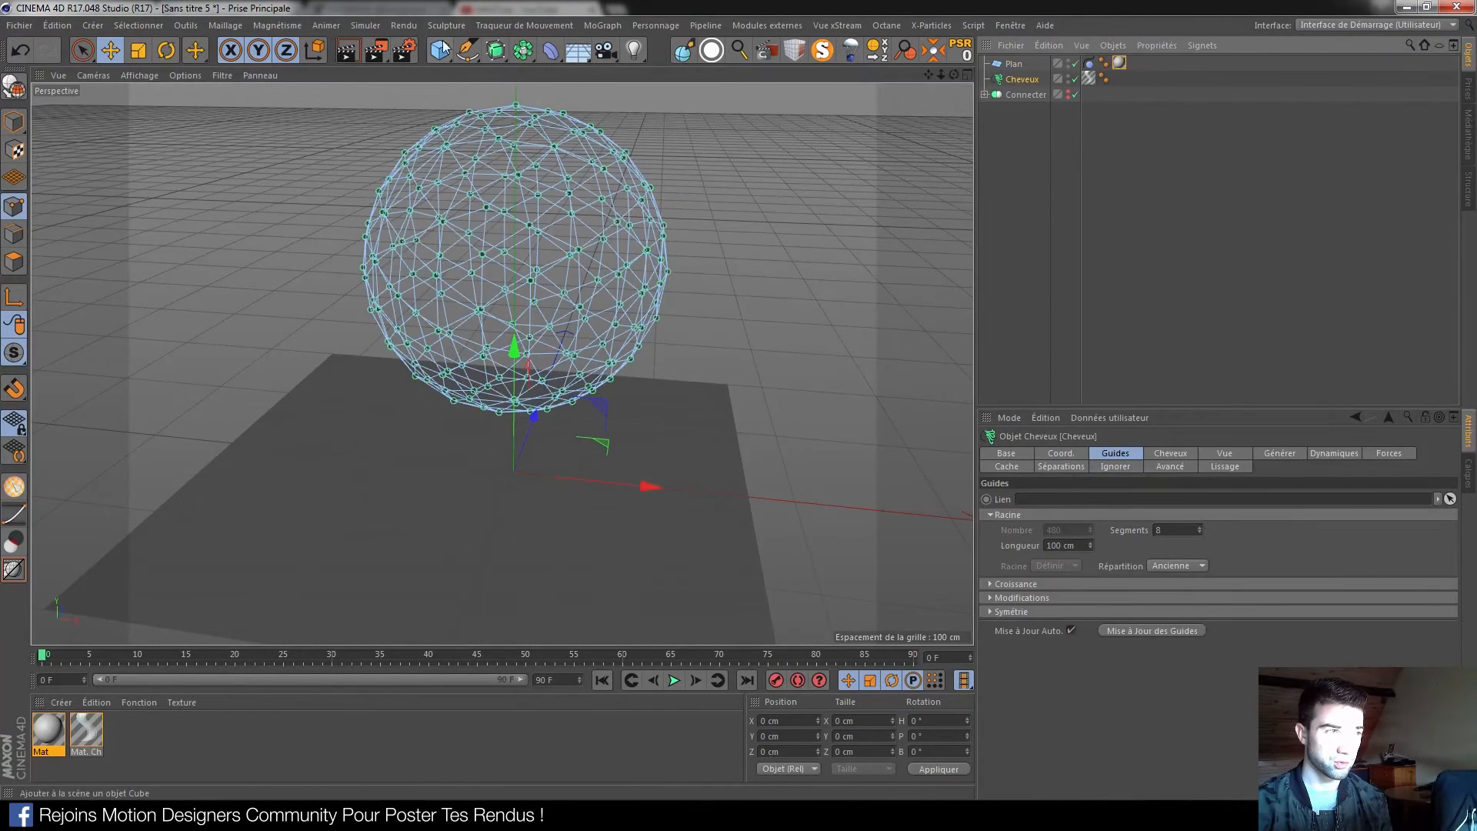
{"action": "left_click", "coordinate": [404, 25]}
{"action": "mouse_move", "coordinate": [376, 28]}
{"action": "mouse_move", "coordinate": [396, 86]}
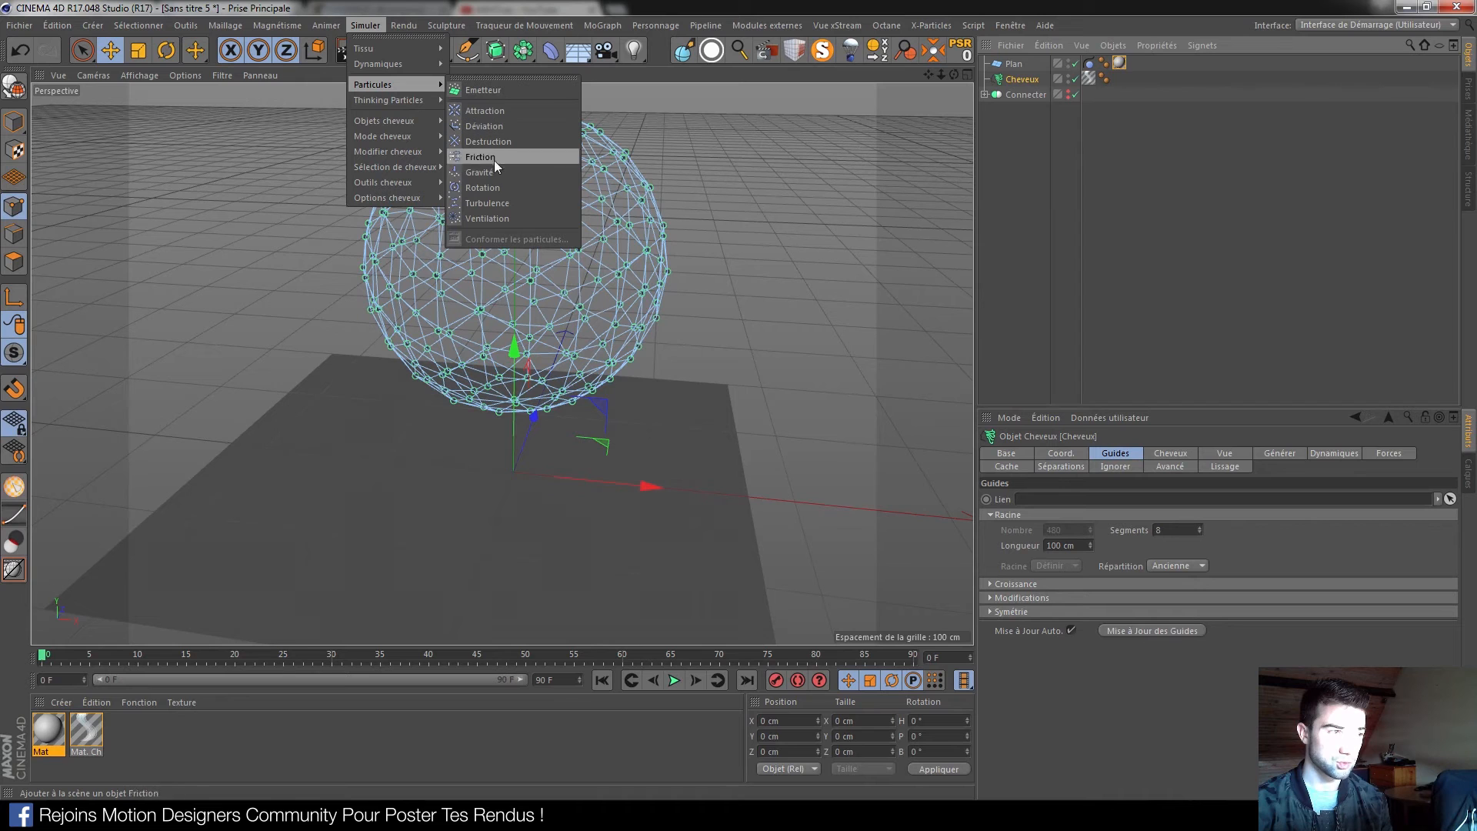
{"action": "left_click", "coordinate": [491, 218]}
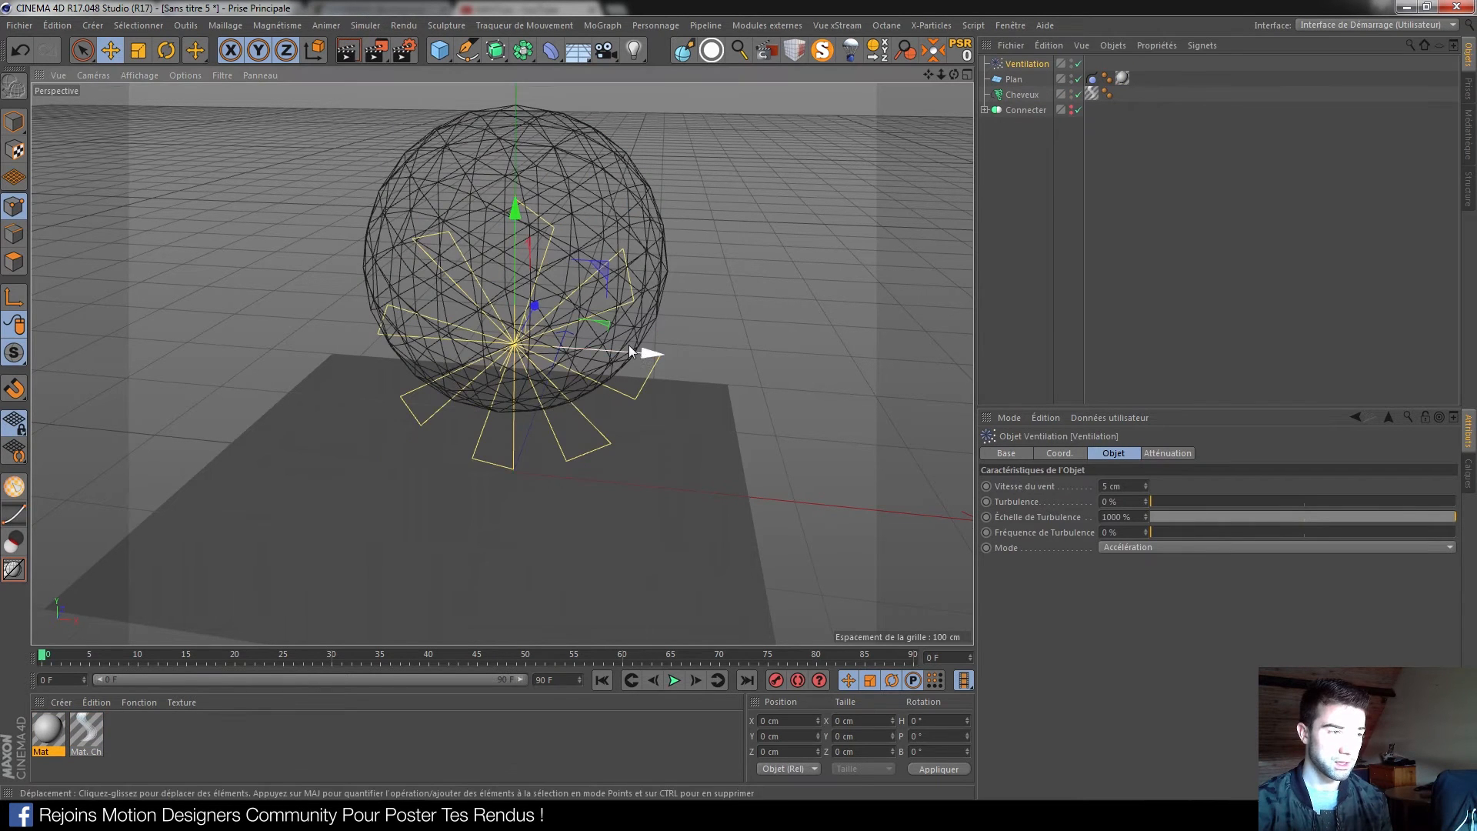
{"action": "left_click_drag", "start_coordinate": [640, 351], "coordinate": [119, 366]}
{"action": "left_click", "coordinate": [166, 50]}
{"action": "left_click", "coordinate": [110, 50]}
{"action": "left_click_drag", "start_coordinate": [219, 210], "coordinate": [222, 108]}
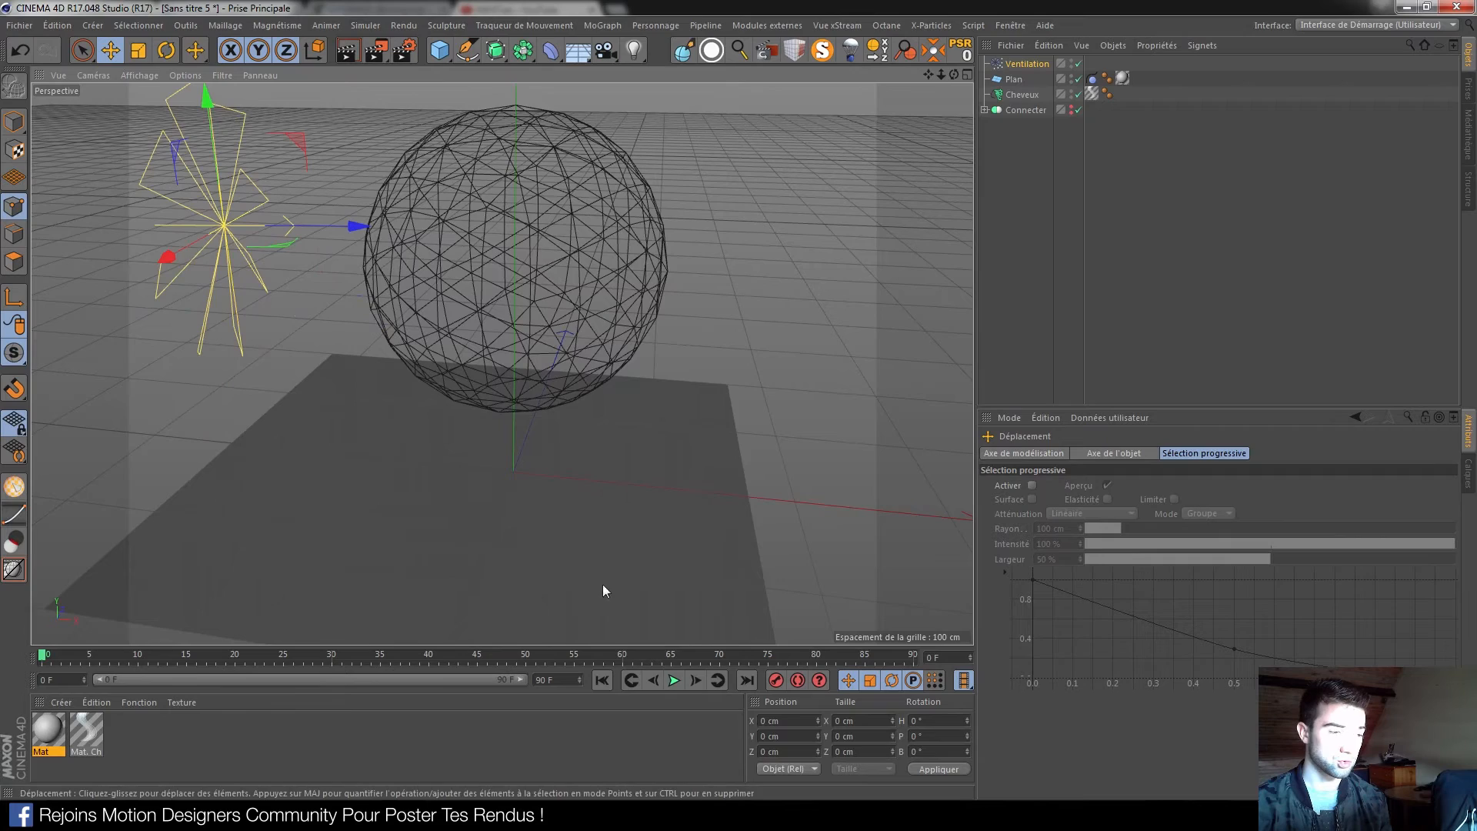
Play the fall with the wind, rewind to the start and select the wind force
{"action": "left_click", "coordinate": [674, 680]}
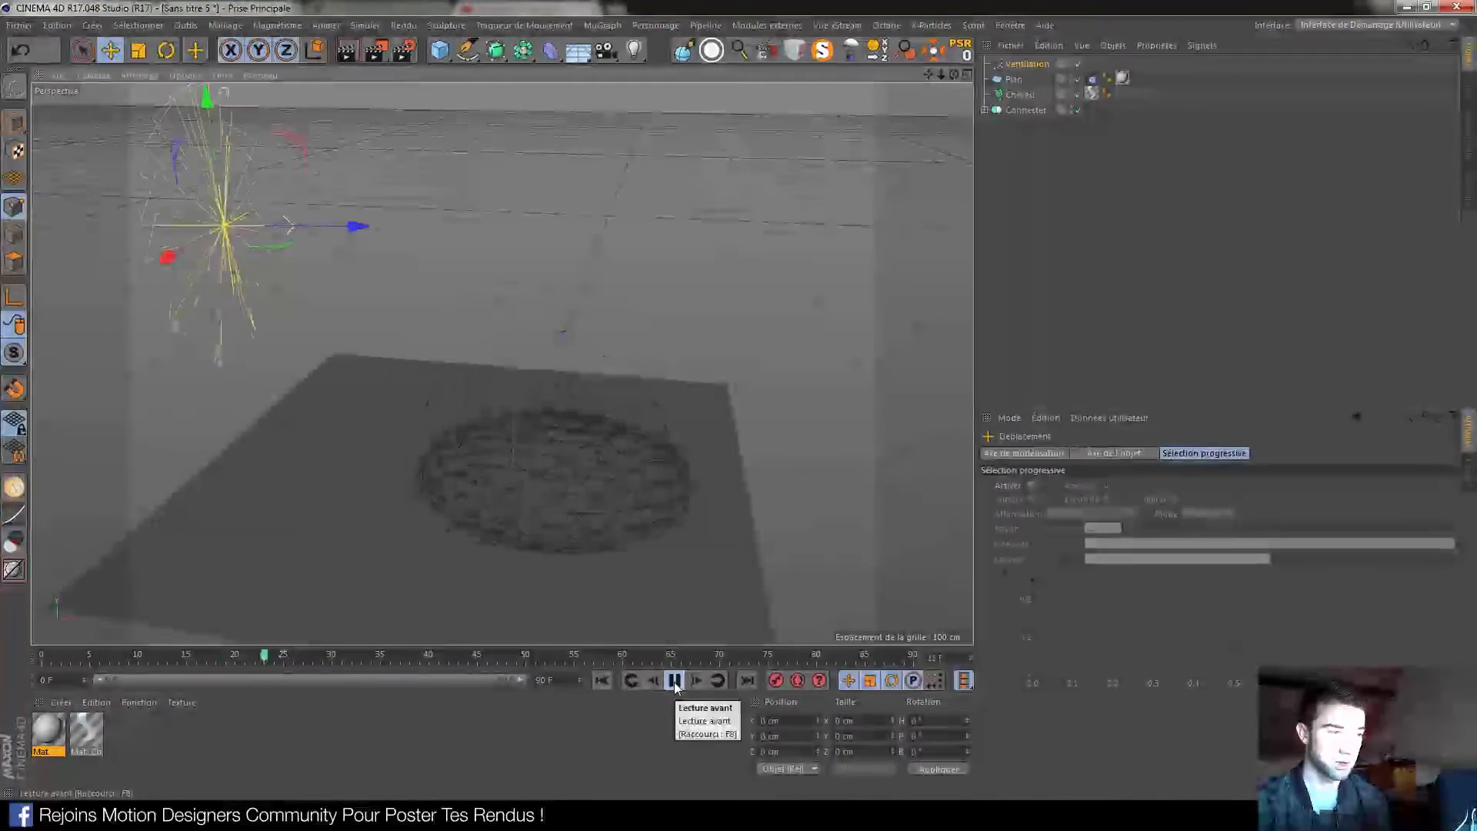
{"action": "left_click", "coordinate": [674, 680]}
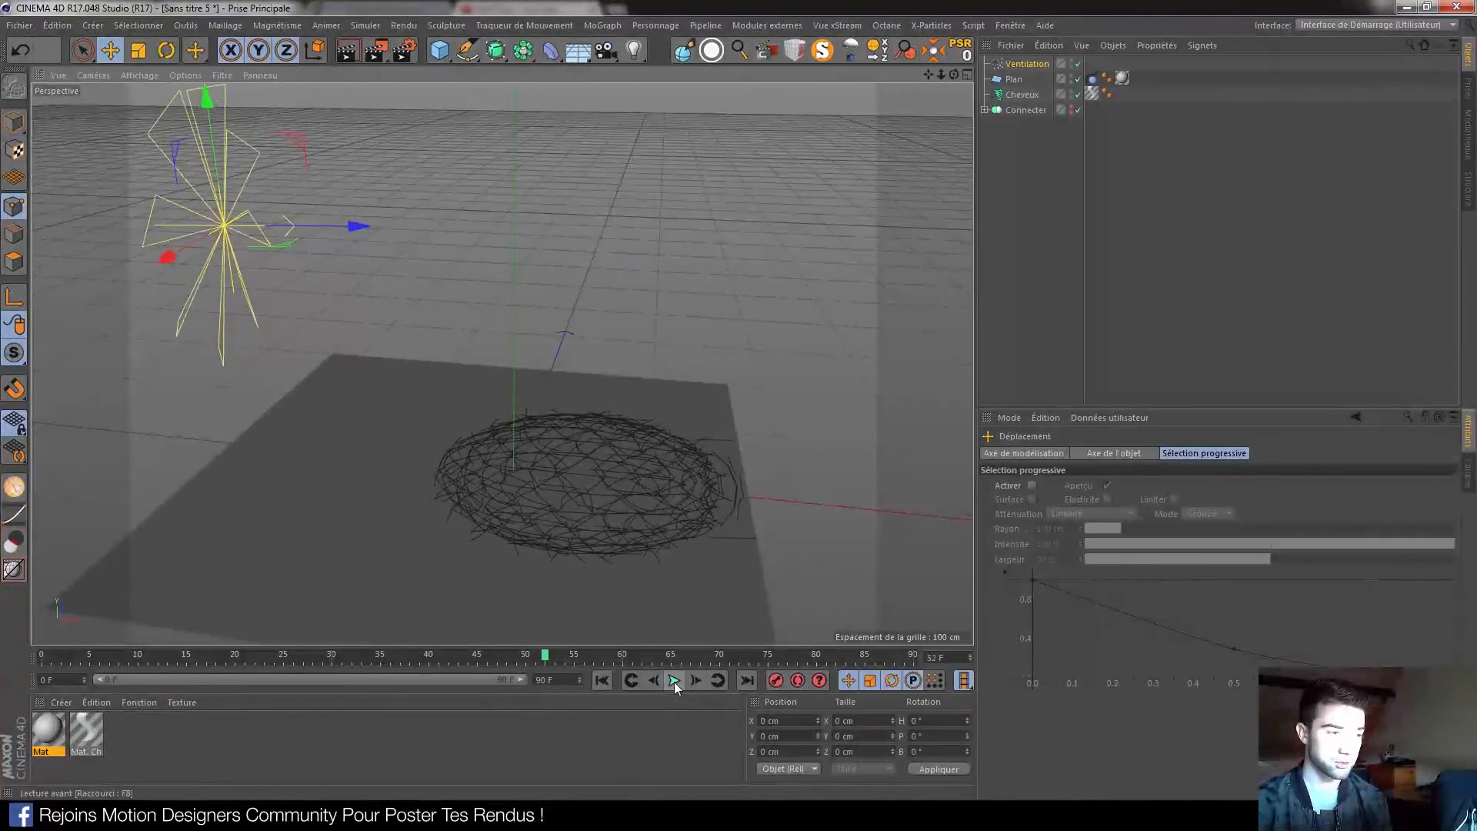
{"action": "left_click", "coordinate": [602, 680]}
{"action": "left_click", "coordinate": [1017, 65]}
Delete the Ventilation force and add a Turbulence force
{"action": "key", "text": "Delete"}
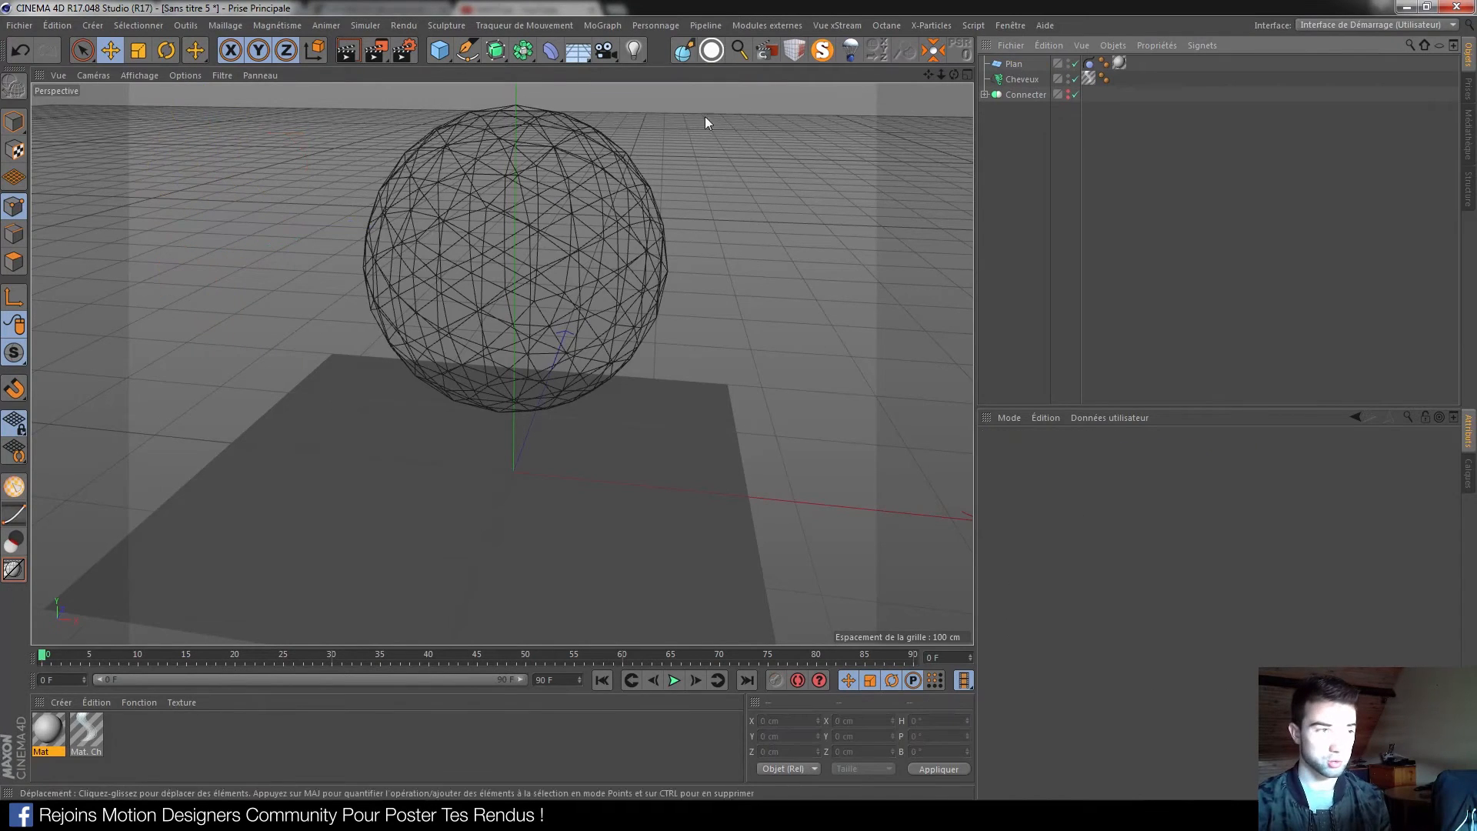
{"action": "left_click", "coordinate": [361, 25]}
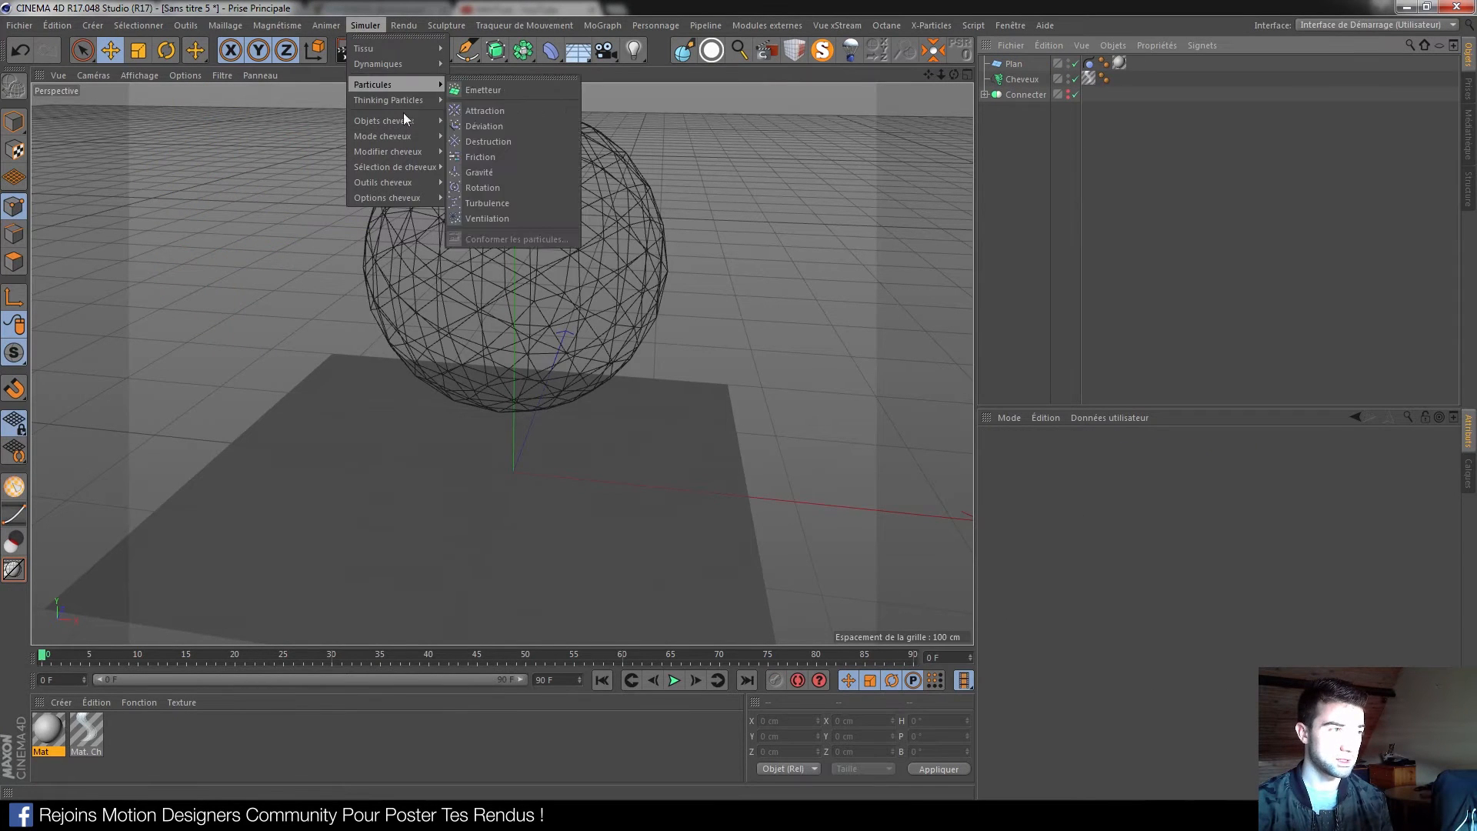
{"action": "mouse_move", "coordinate": [421, 120]}
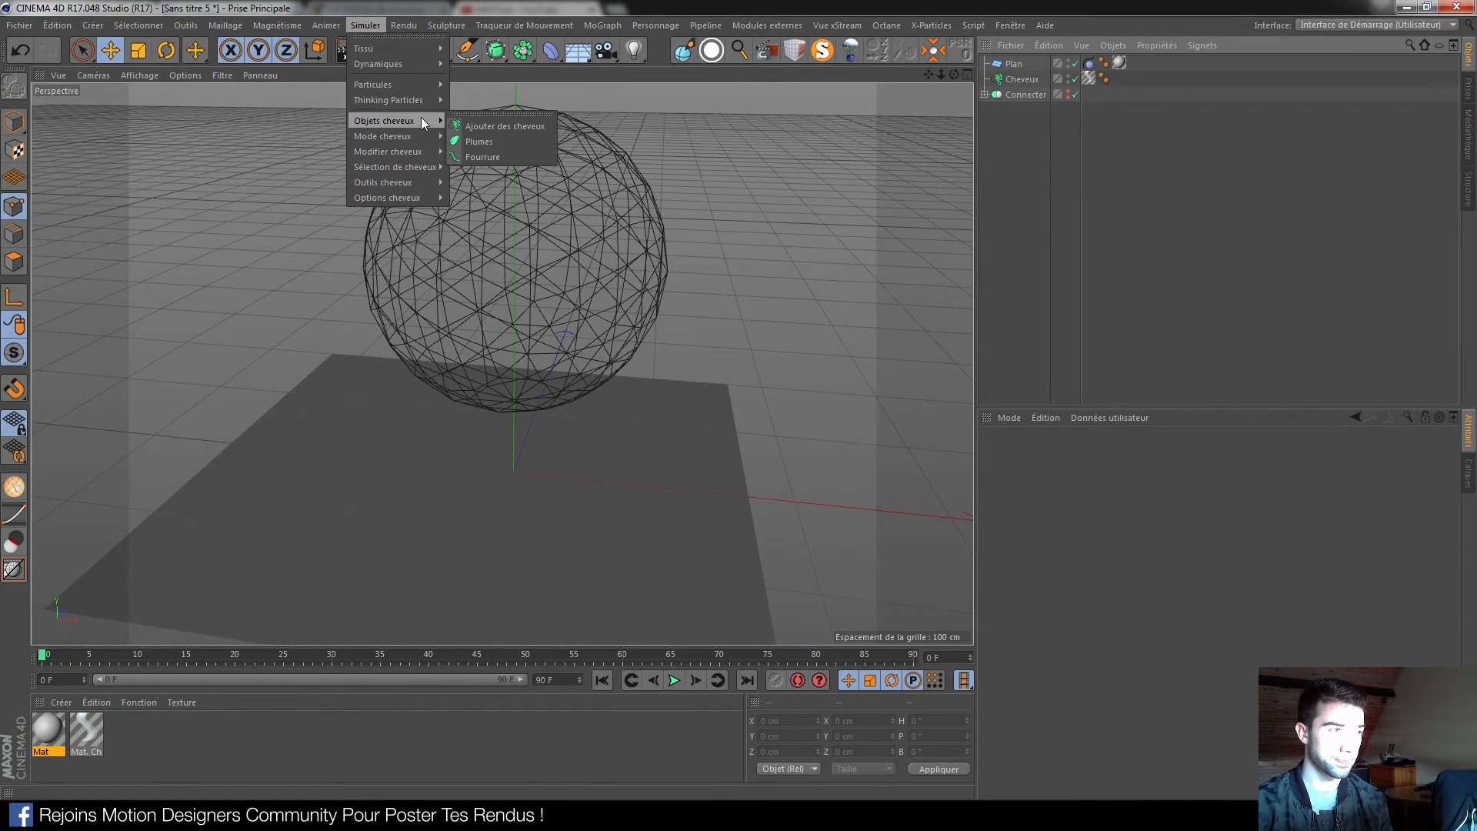
{"action": "mouse_move", "coordinate": [431, 63]}
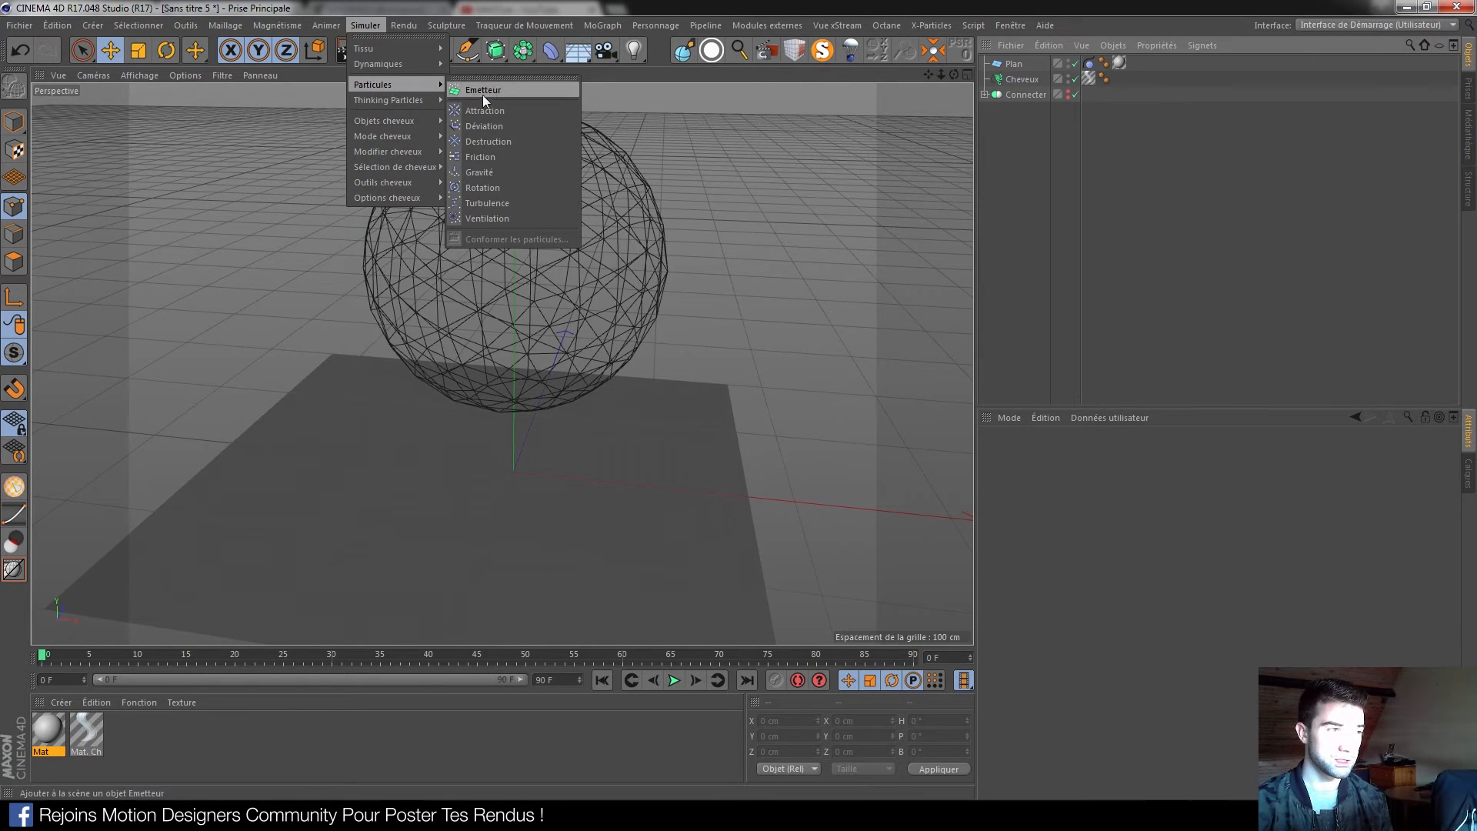
{"action": "left_click", "coordinate": [491, 203]}
Raise the turbulence Intensité to 250 cm and replay the fall
{"action": "left_click", "coordinate": [673, 680]}
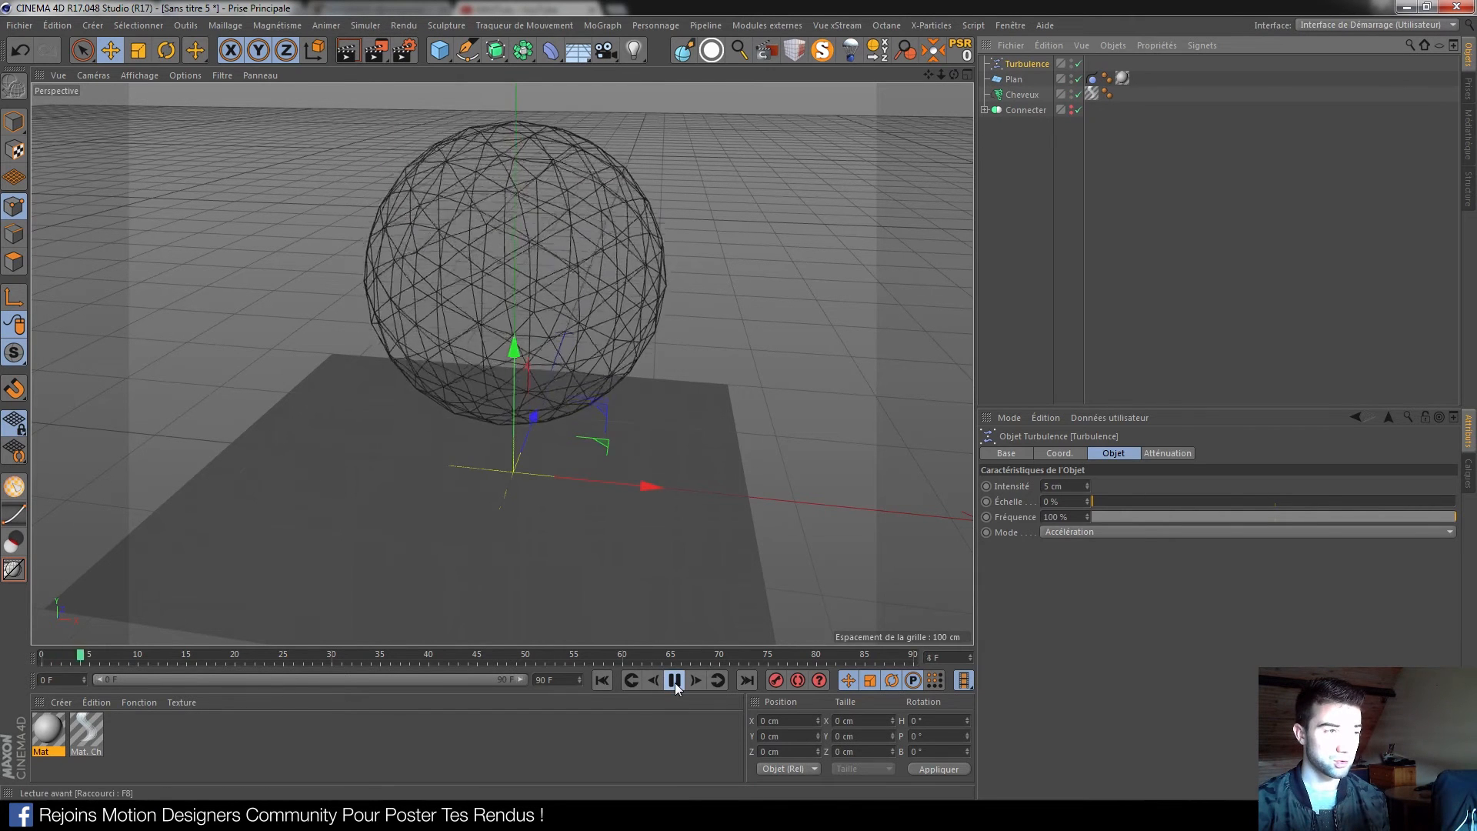
{"action": "left_click", "coordinate": [674, 680]}
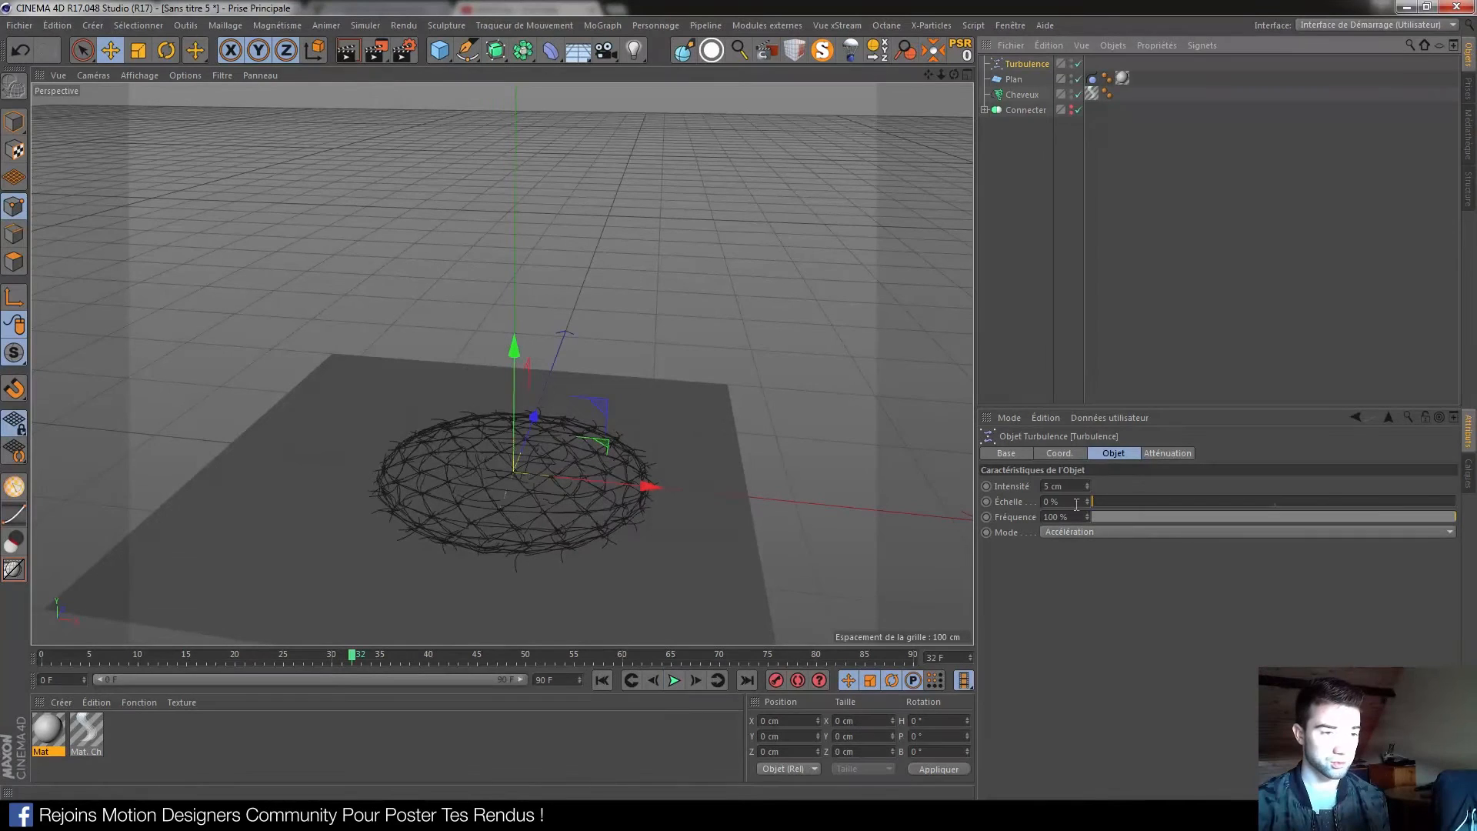
{"action": "left_click_drag", "start_coordinate": [1086, 486], "coordinate": [1086, 481]}
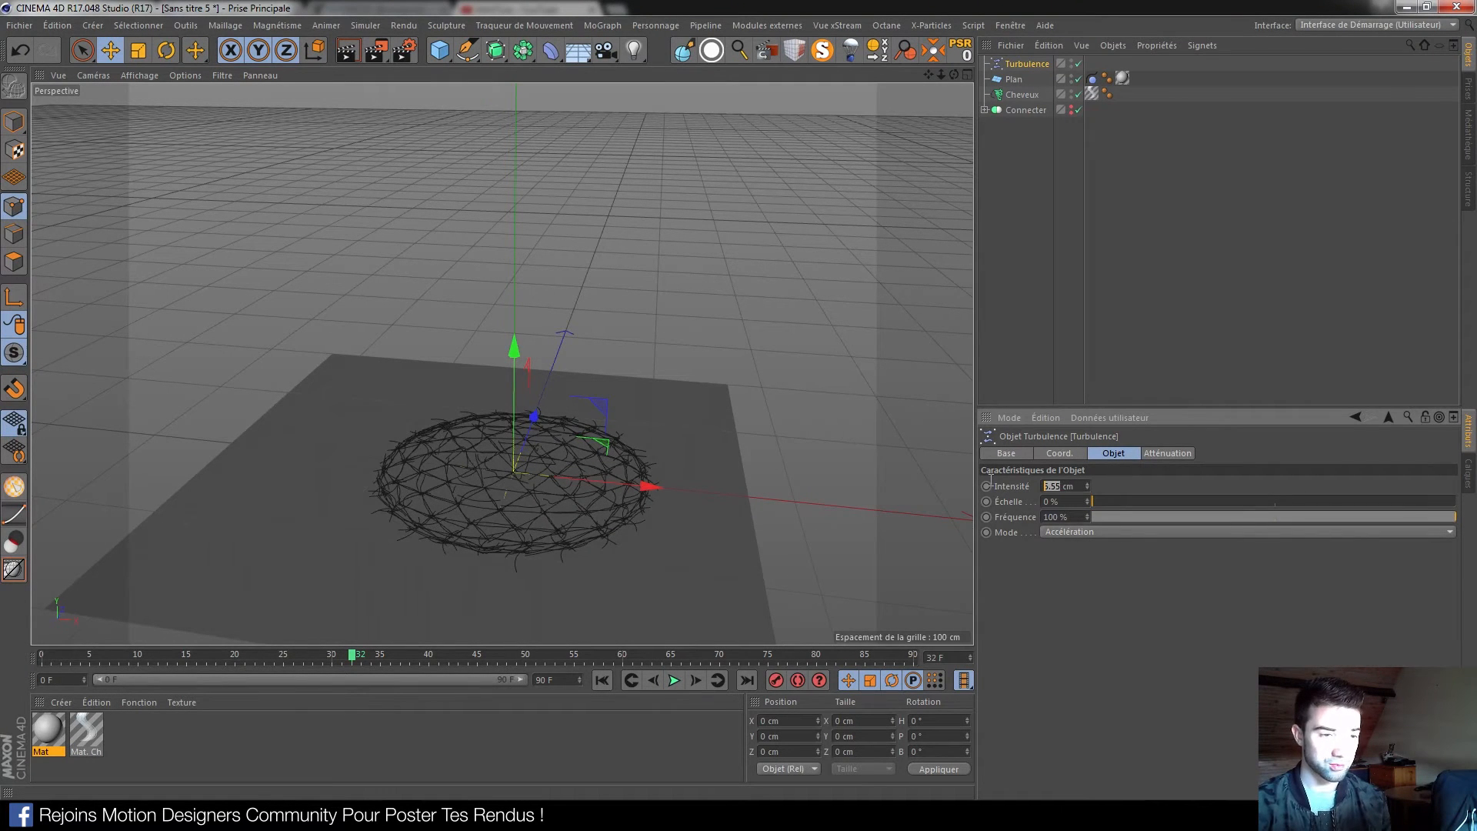
{"action": "left_click", "coordinate": [602, 680]}
{"action": "left_click", "coordinate": [674, 680]}
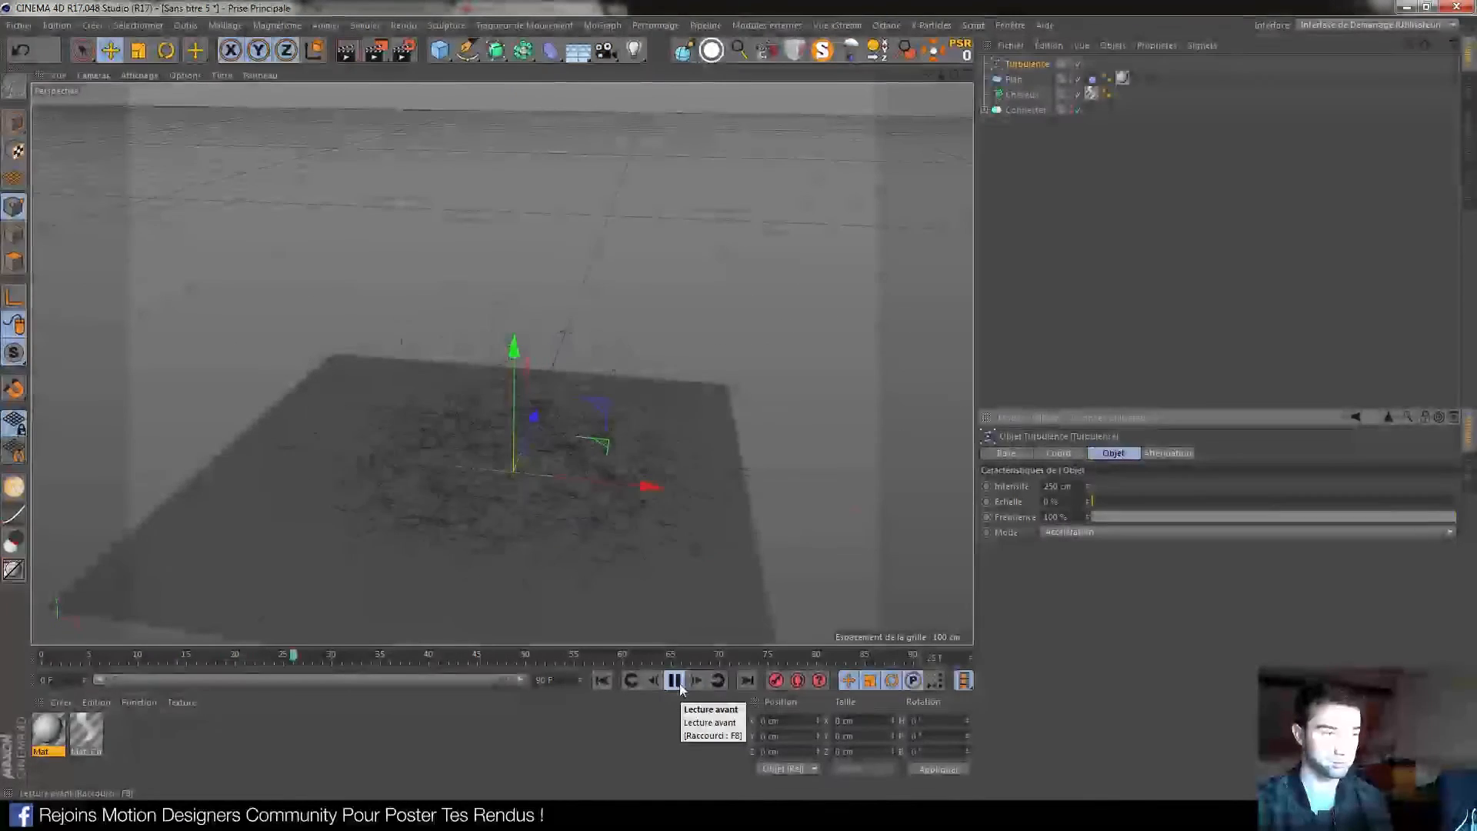
{"action": "left_click", "coordinate": [675, 681]}
{"action": "left_click", "coordinate": [610, 680]}
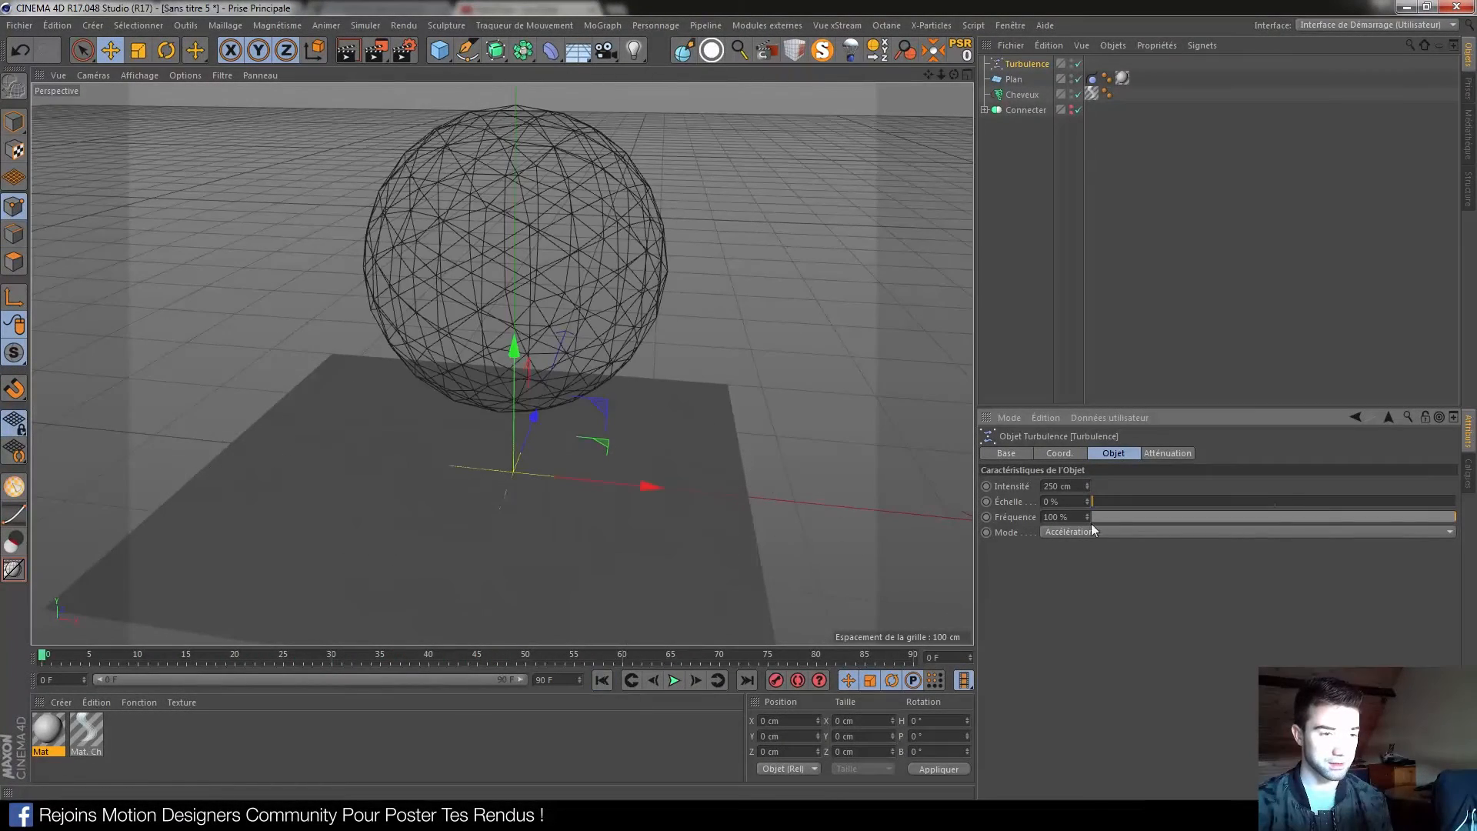
Set Fréquence to 3.68 %, preview the fall, then delete the Turbulence force
{"action": "left_click_drag", "start_coordinate": [1093, 515], "coordinate": [1105, 515]}
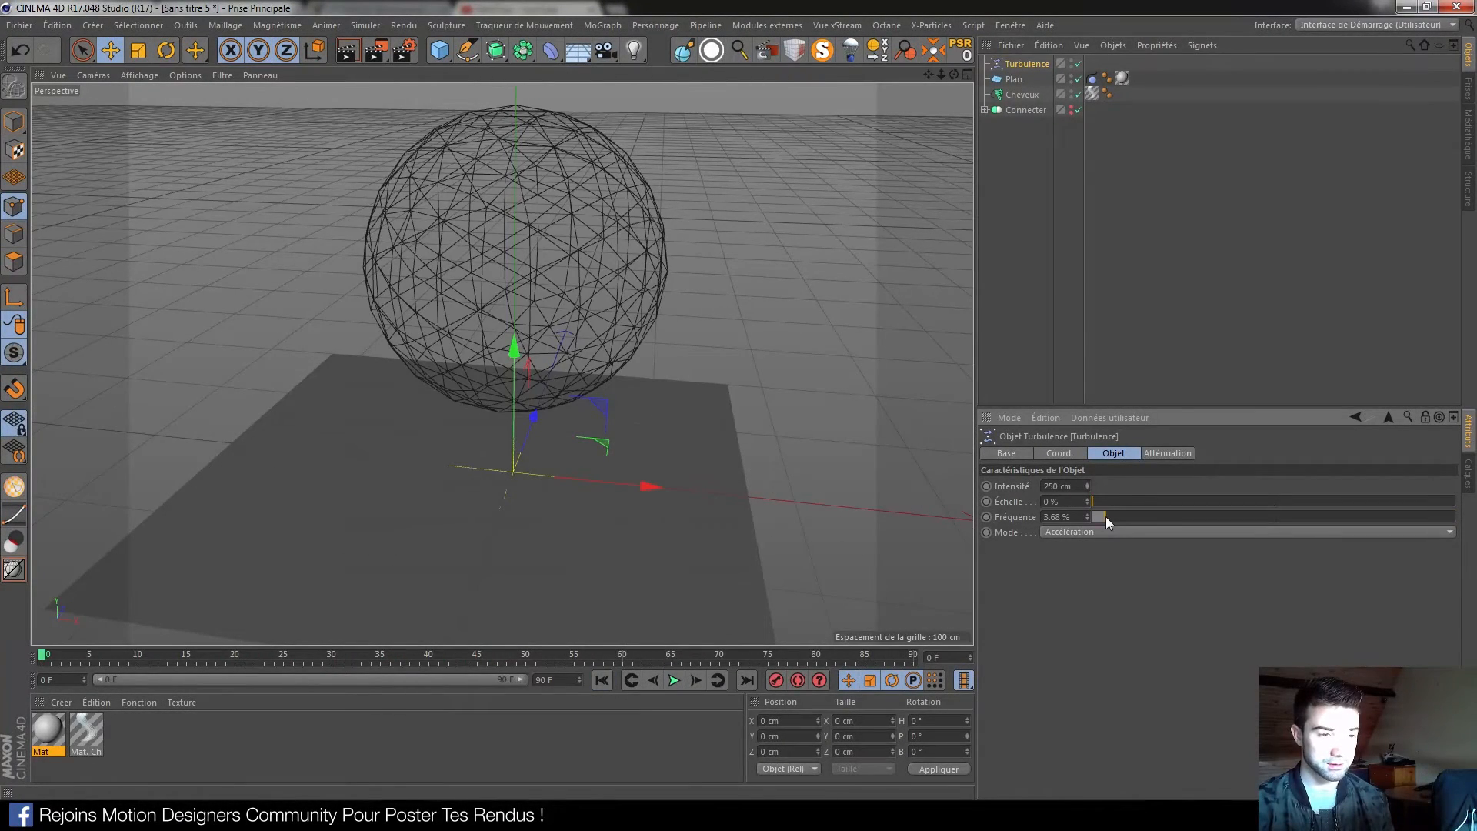
{"action": "left_click", "coordinate": [673, 680]}
{"action": "left_click", "coordinate": [675, 680]}
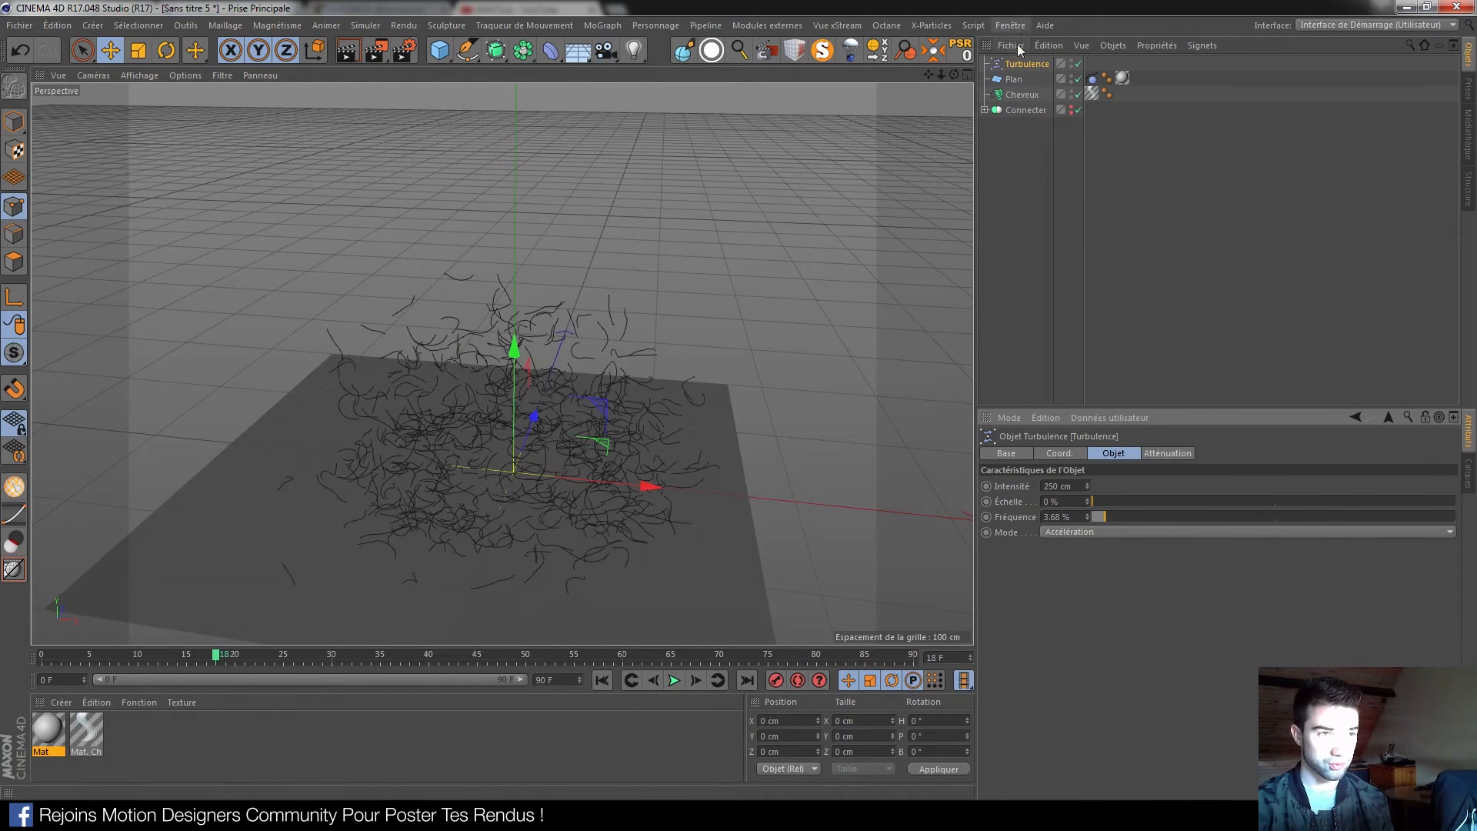
{"action": "left_click", "coordinate": [1023, 64]}
{"action": "key", "text": "Delete"}
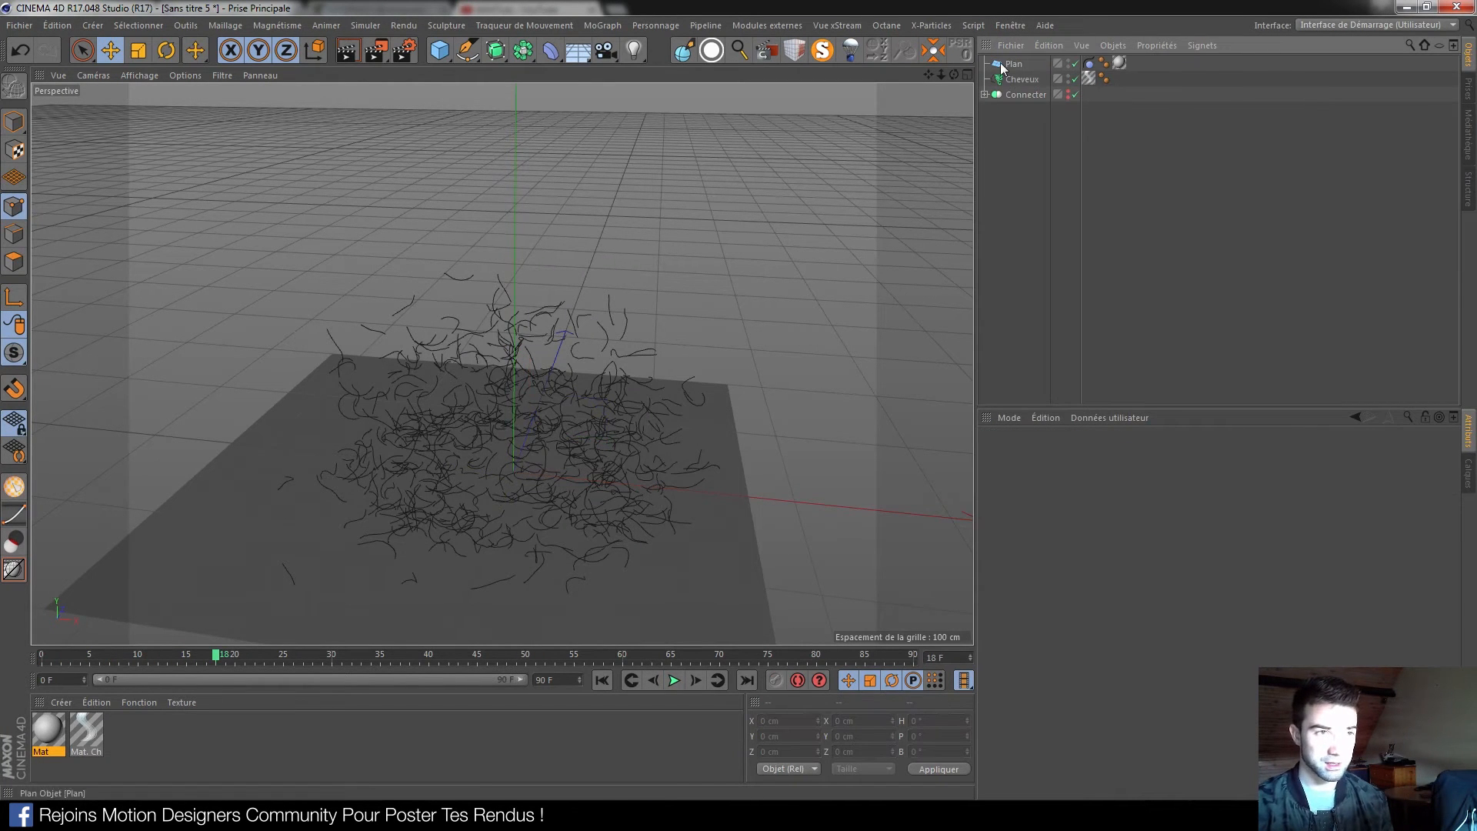
Replay the fall, stop at frame 22, and orbit down to view the collapsed hair
{"action": "left_click", "coordinate": [608, 680]}
{"action": "left_click", "coordinate": [677, 683]}
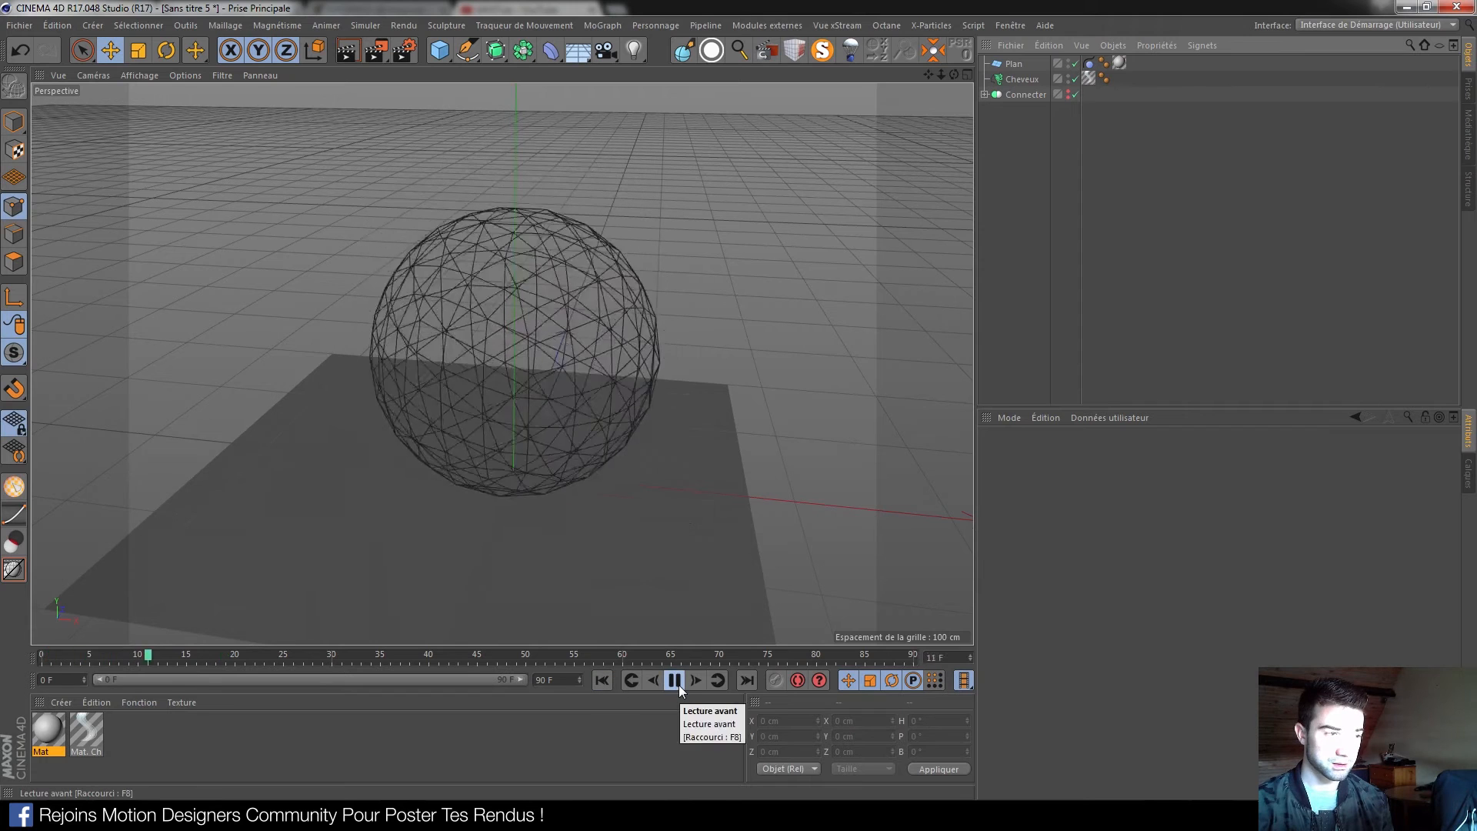
{"action": "left_click", "coordinate": [674, 680]}
{"action": "left_click_drag", "start_coordinate": [596, 549], "coordinate": [480, 437], "text": "alt"}
{"action": "right_click_drag", "start_coordinate": [480, 437], "coordinate": [588, 483], "text": "alt"}
{"action": "left_click_drag", "start_coordinate": [484, 500], "coordinate": [521, 497], "text": "alt"}
Render a test image of the collapsed hair at frame 22, then show the light types
{"action": "left_click", "coordinate": [351, 53]}
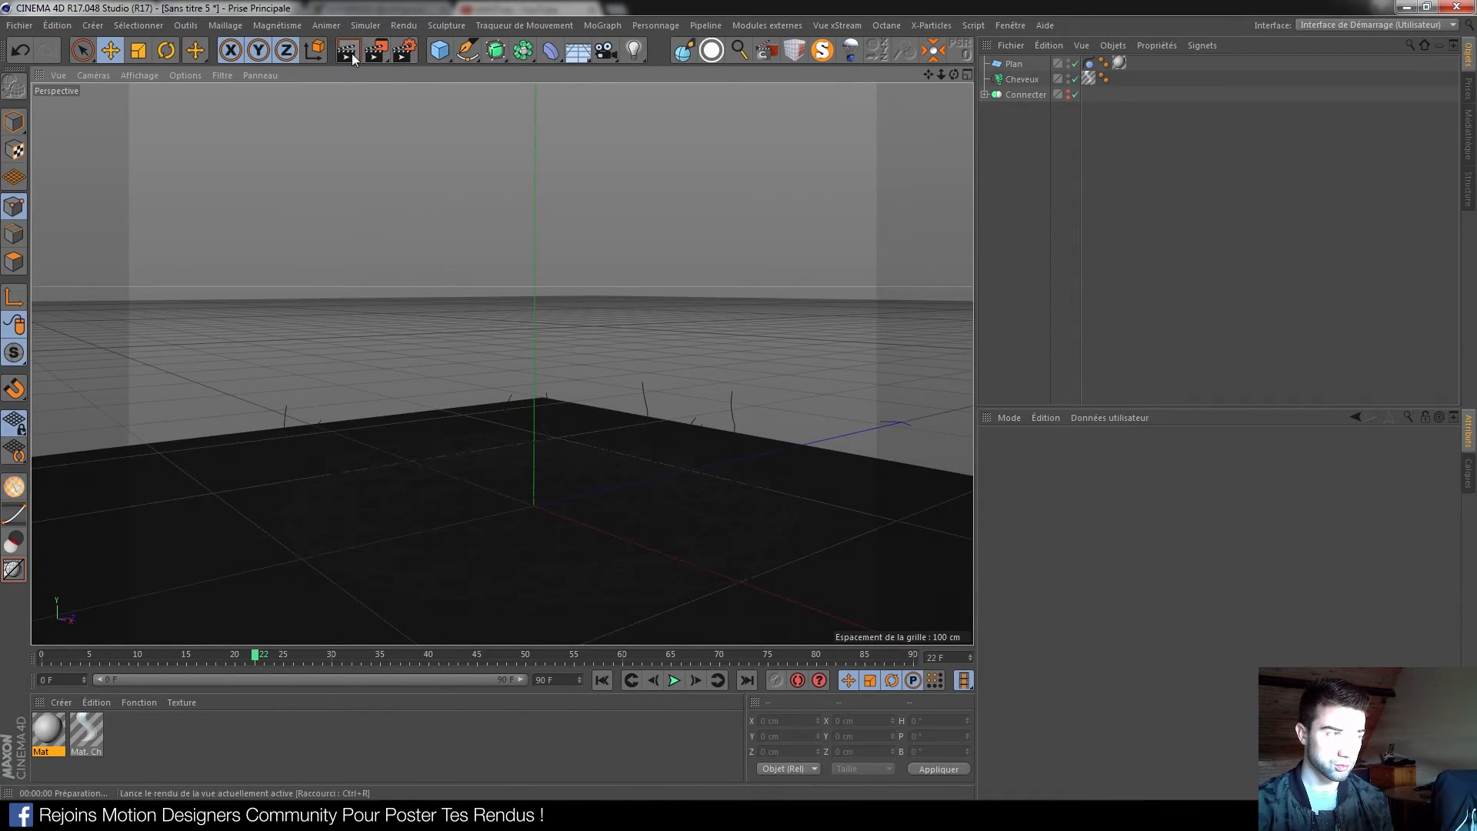
{"action": "left_click_drag", "start_coordinate": [548, 551], "coordinate": [542, 465], "text": "alt"}
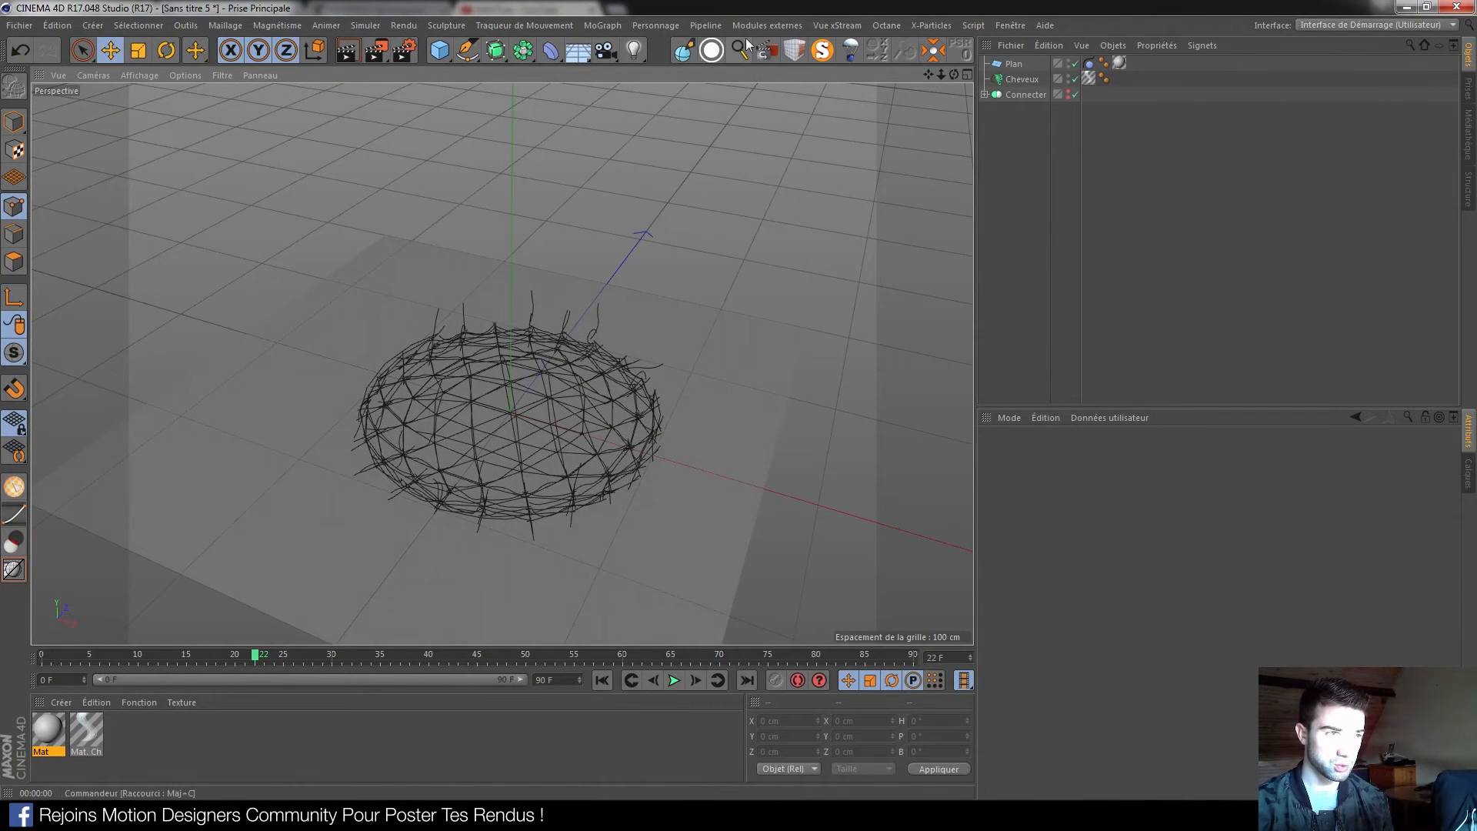
{"action": "left_click", "coordinate": [634, 50]}
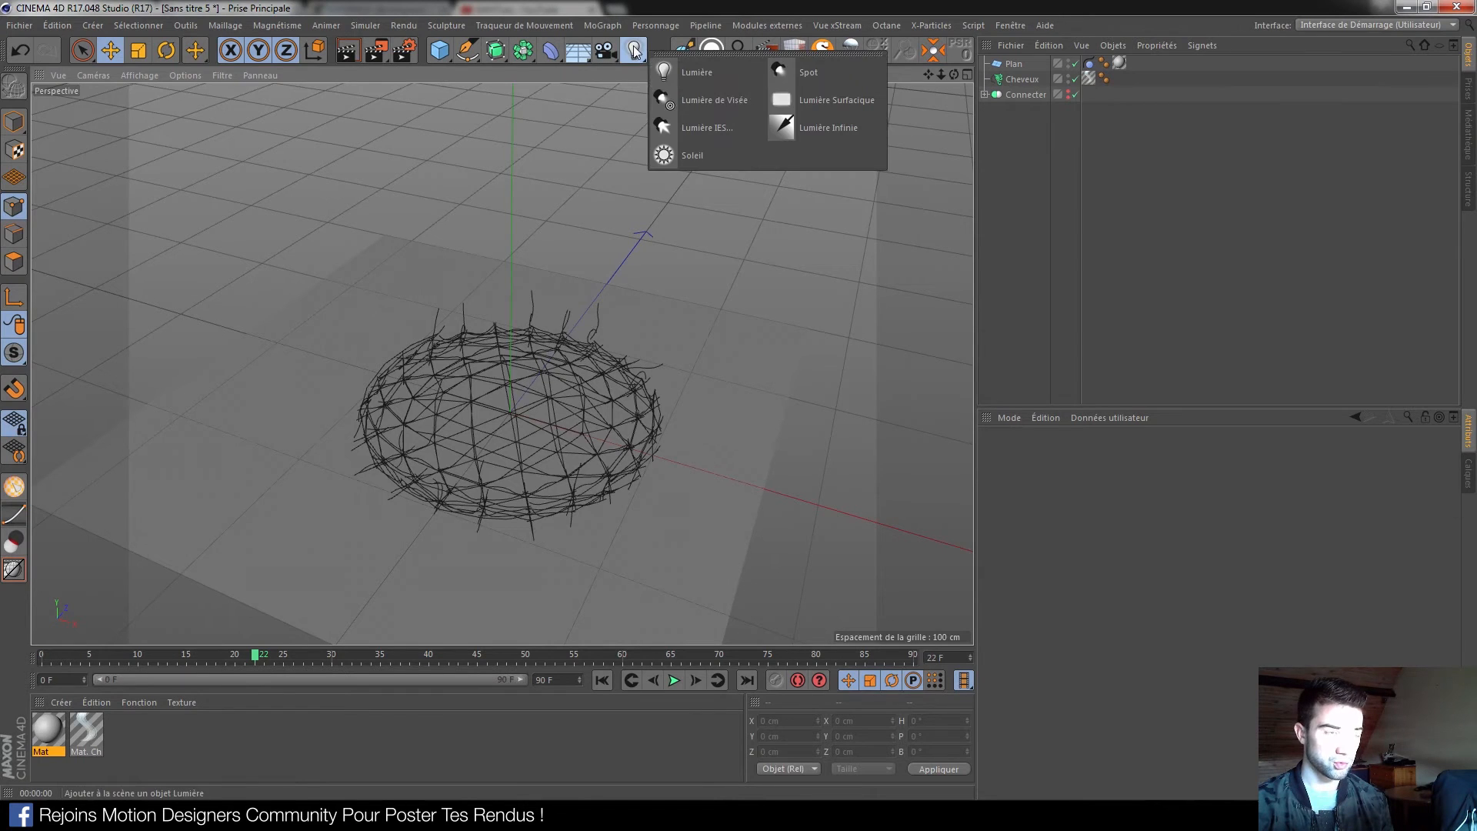
Add a point light and move it up above the plane and off to the left
{"action": "left_click", "coordinate": [700, 72]}
{"action": "left_click_drag", "start_coordinate": [510, 296], "coordinate": [515, 148]}
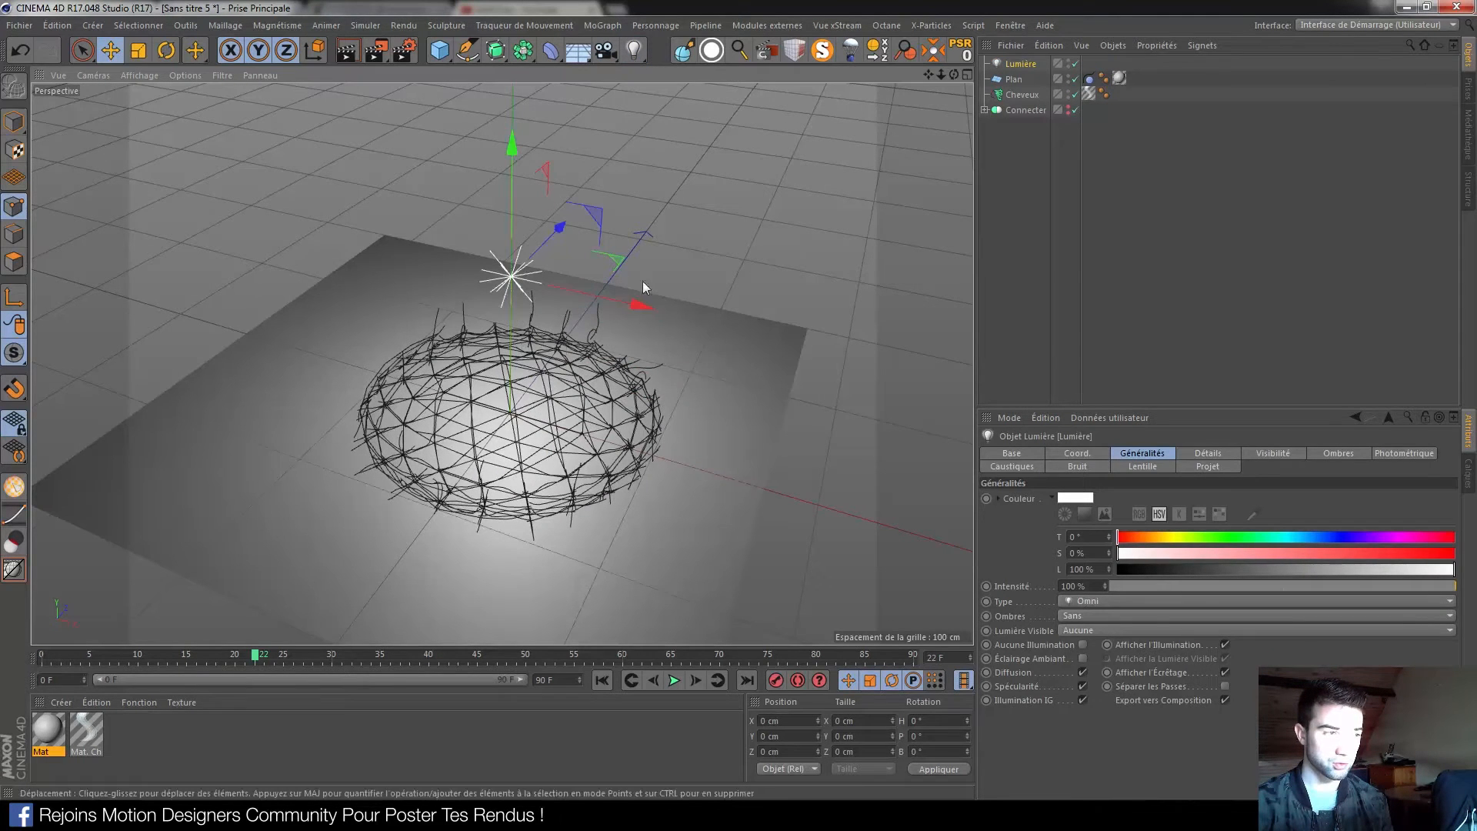
{"action": "left_click_drag", "start_coordinate": [640, 311], "coordinate": [418, 271]}
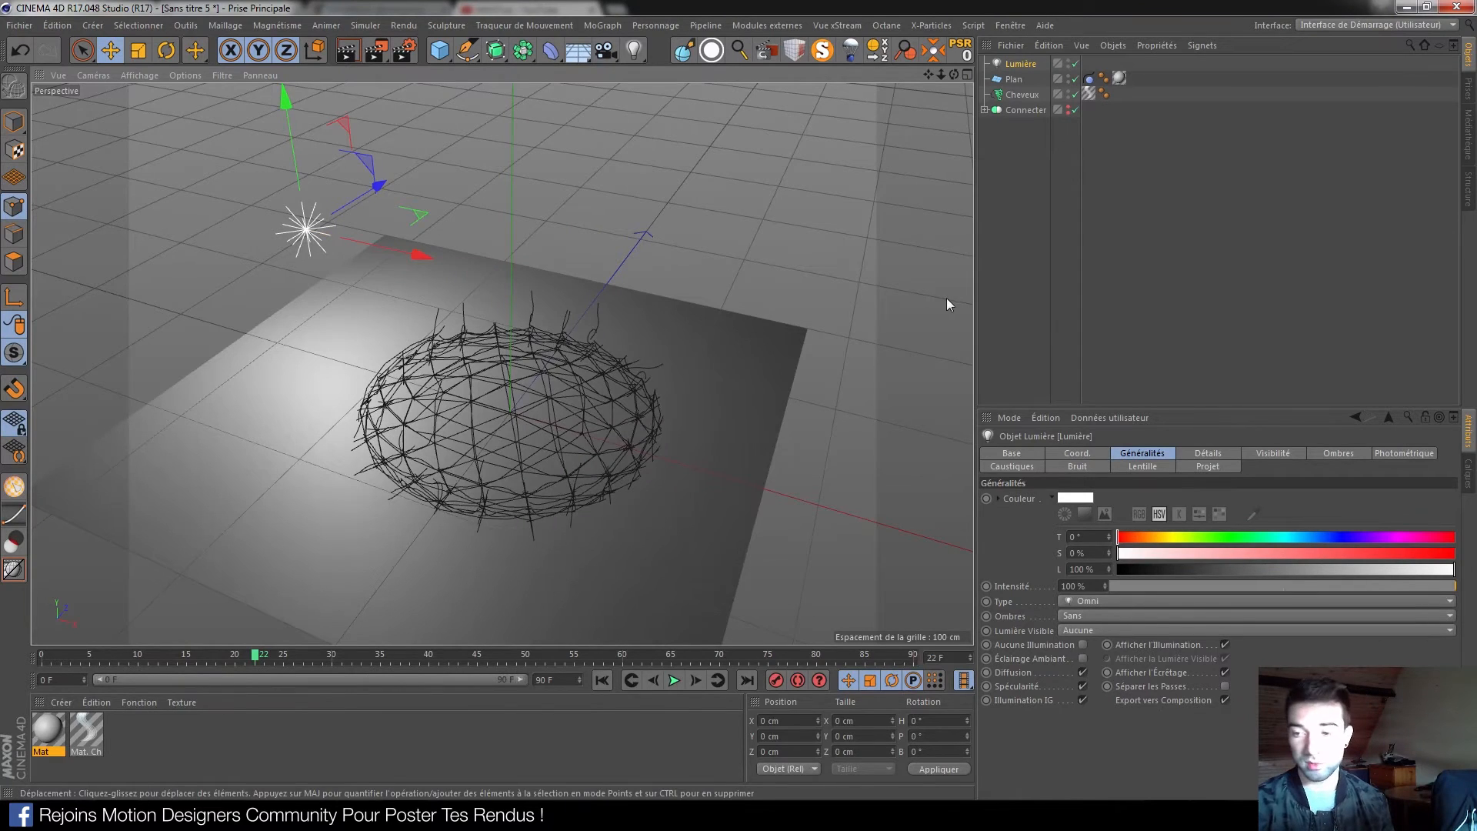
Give the light a hair light tag and render the view to check the lighting
{"action": "right_click", "coordinate": [1022, 65]}
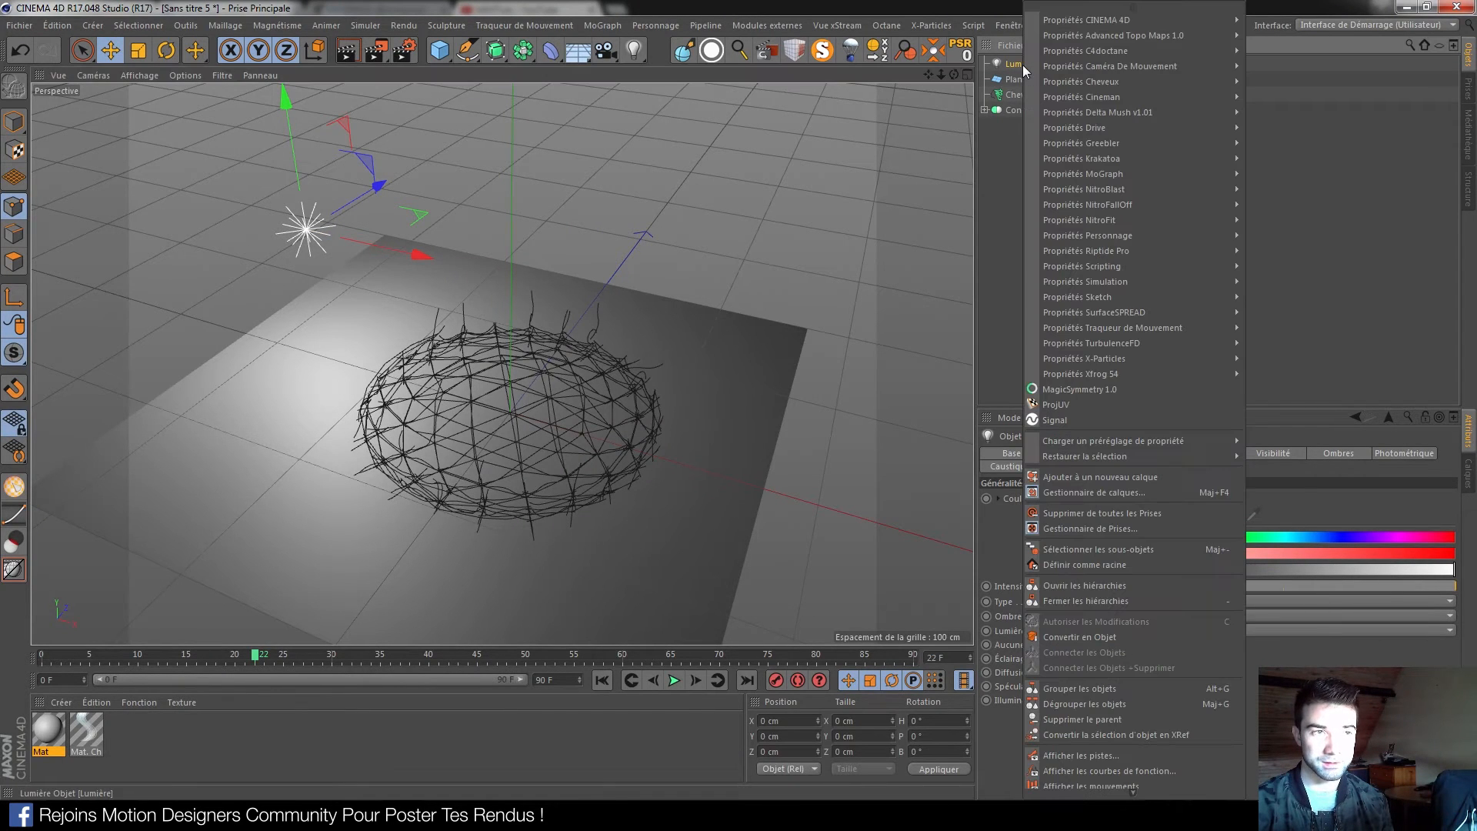
{"action": "mouse_move", "coordinate": [1119, 80]}
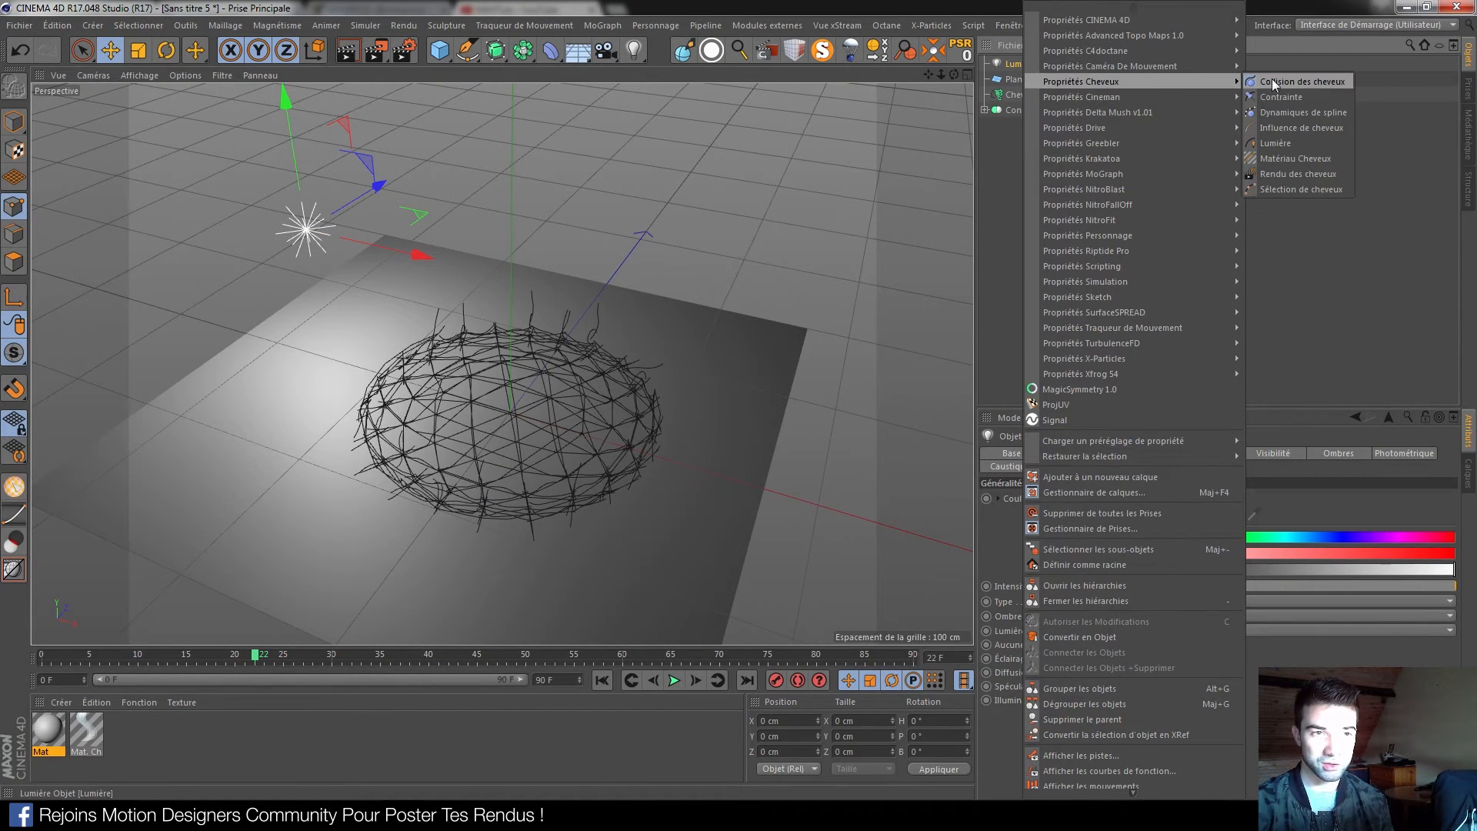
{"action": "left_click", "coordinate": [1268, 146]}
{"action": "left_click", "coordinate": [350, 50]}
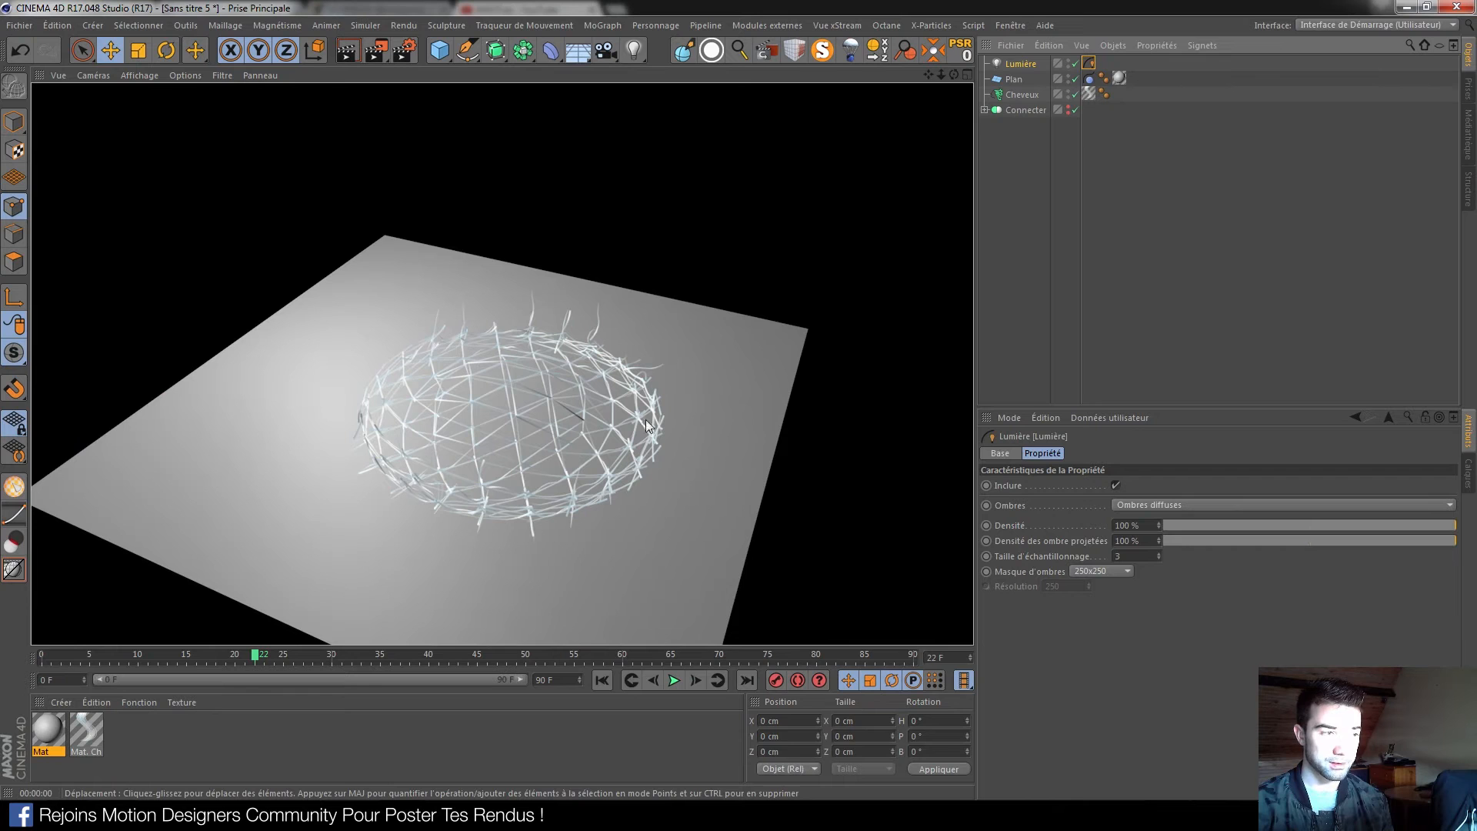
Set the Lumière light's Ombres to Surfaciques and bring up its Détails settings
{"action": "left_click", "coordinate": [1025, 63]}
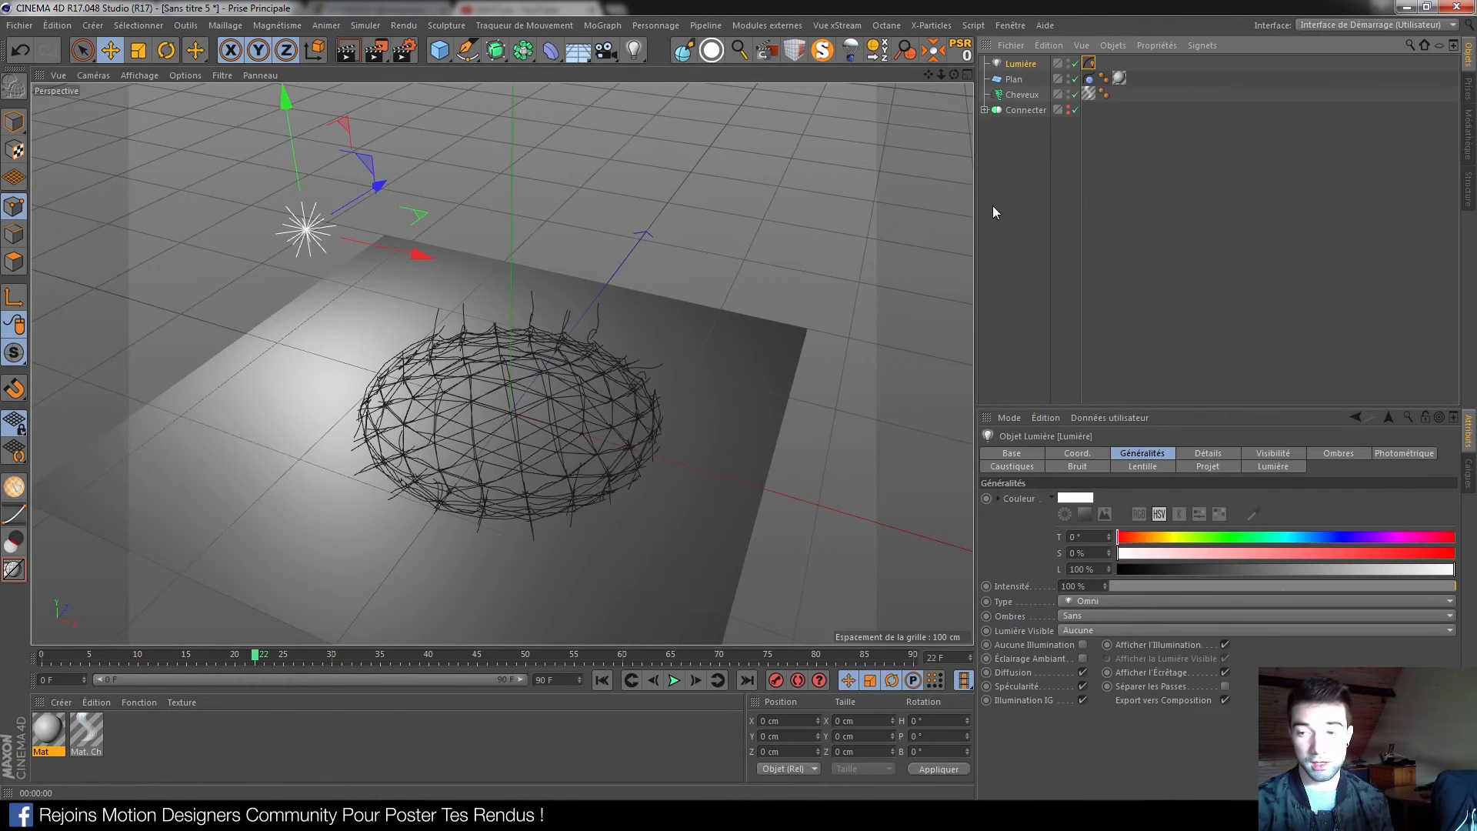
{"action": "left_click", "coordinate": [1094, 617]}
{"action": "left_click", "coordinate": [1092, 620]}
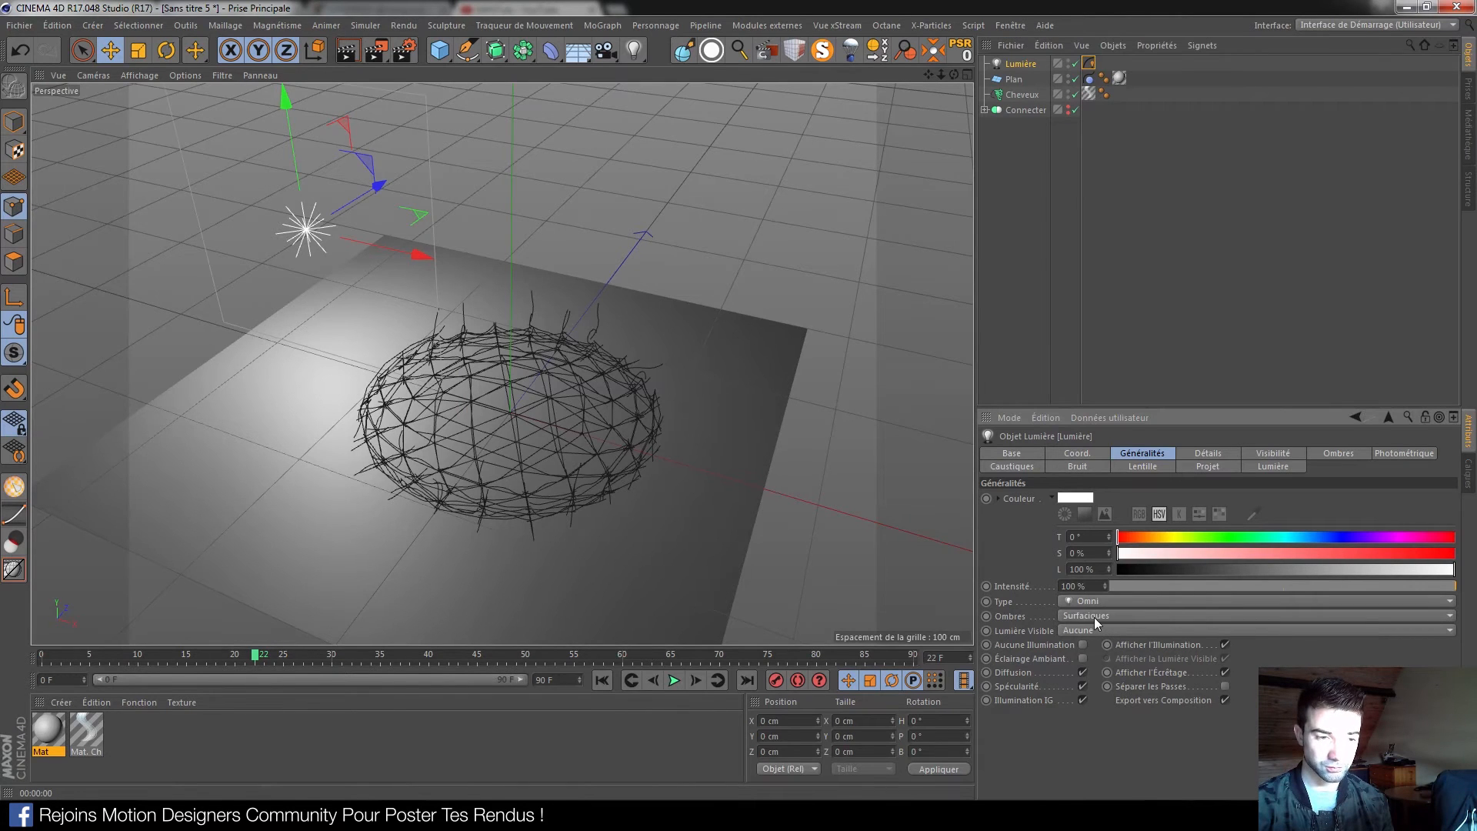
{"action": "left_click", "coordinate": [1220, 454]}
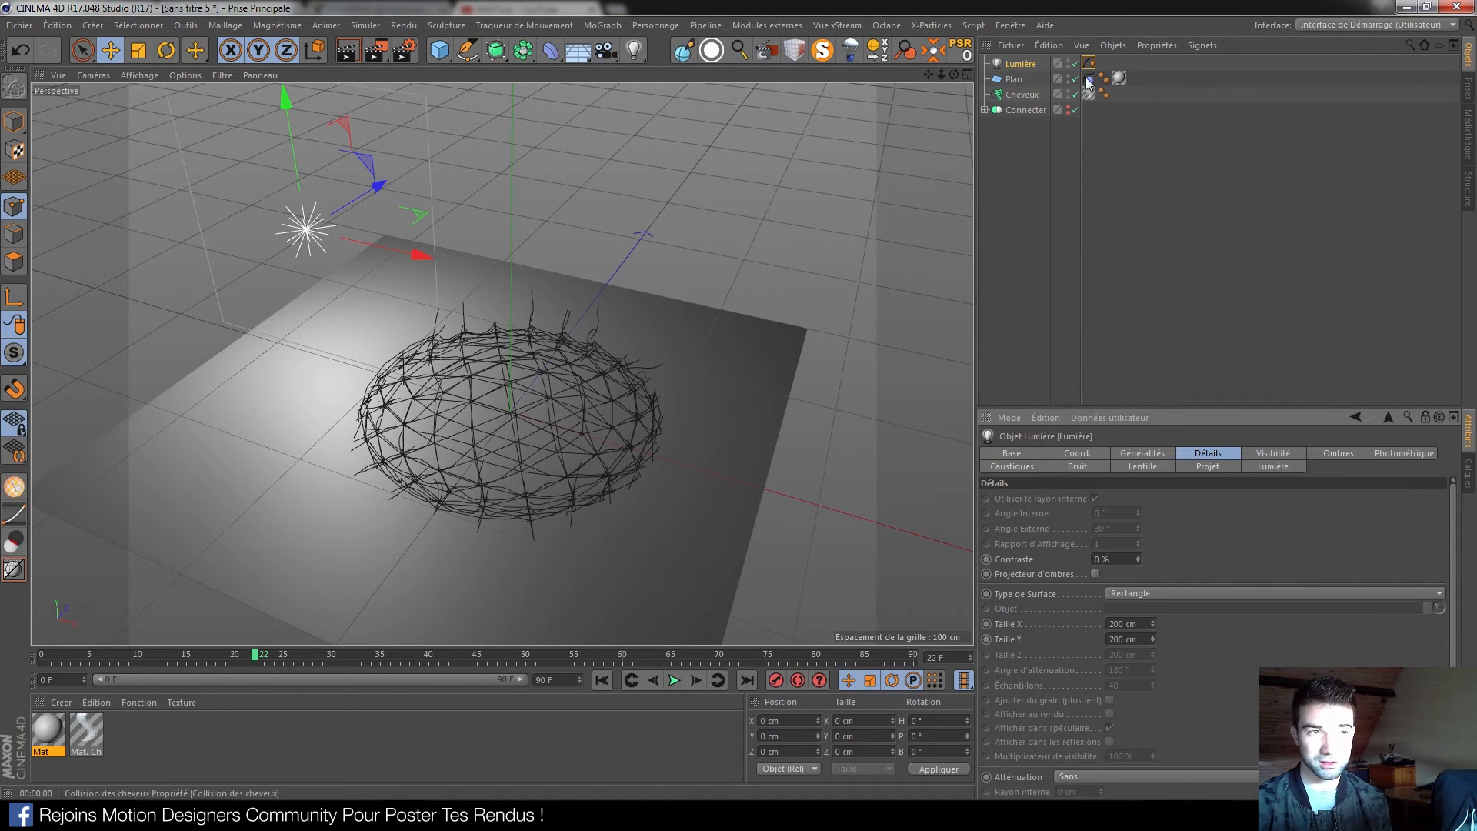
{"action": "right_click", "coordinate": [1029, 65]}
{"action": "mouse_move", "coordinate": [1105, 82]}
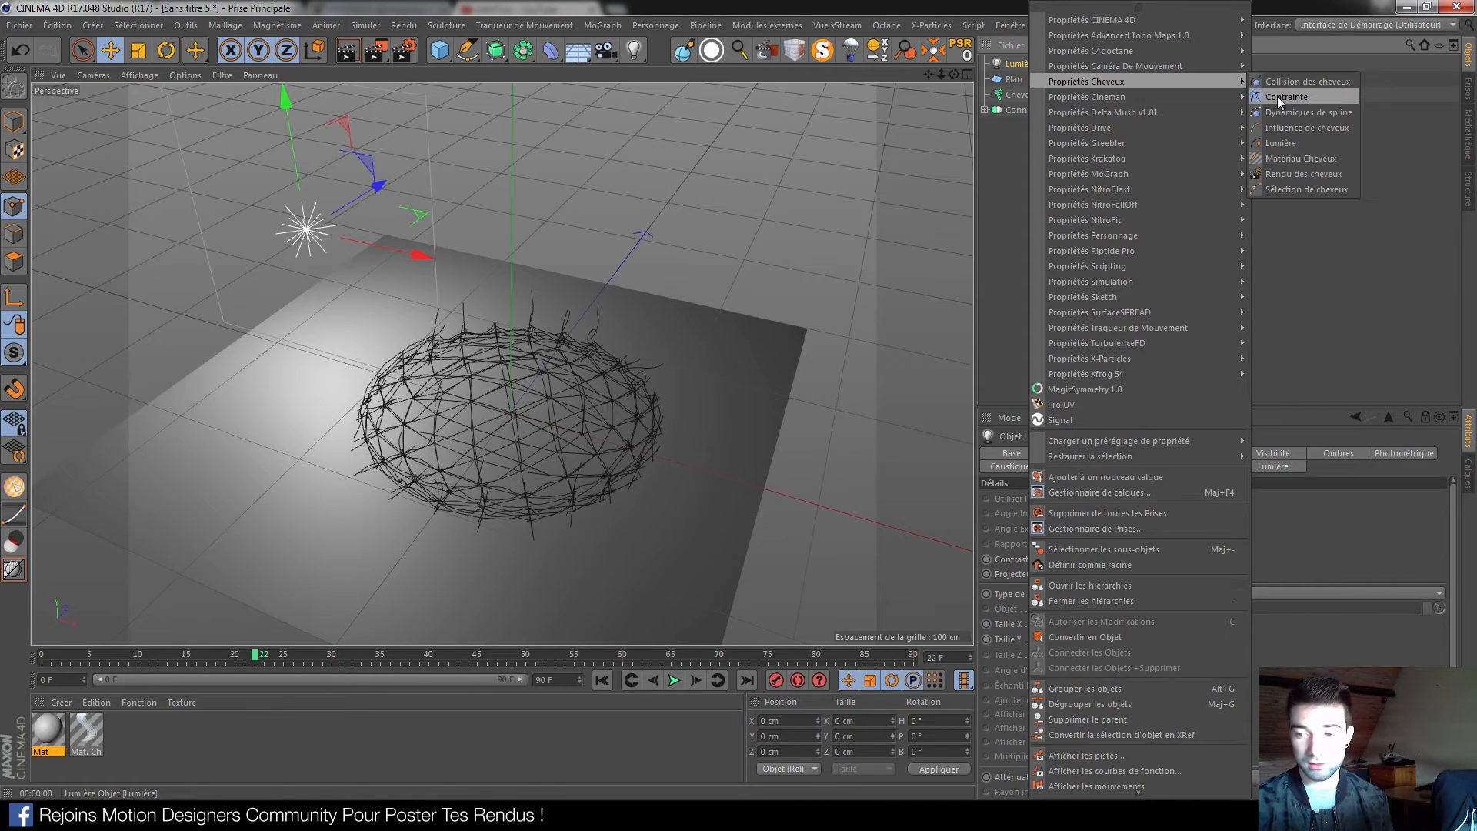
{"action": "left_click", "coordinate": [1006, 194]}
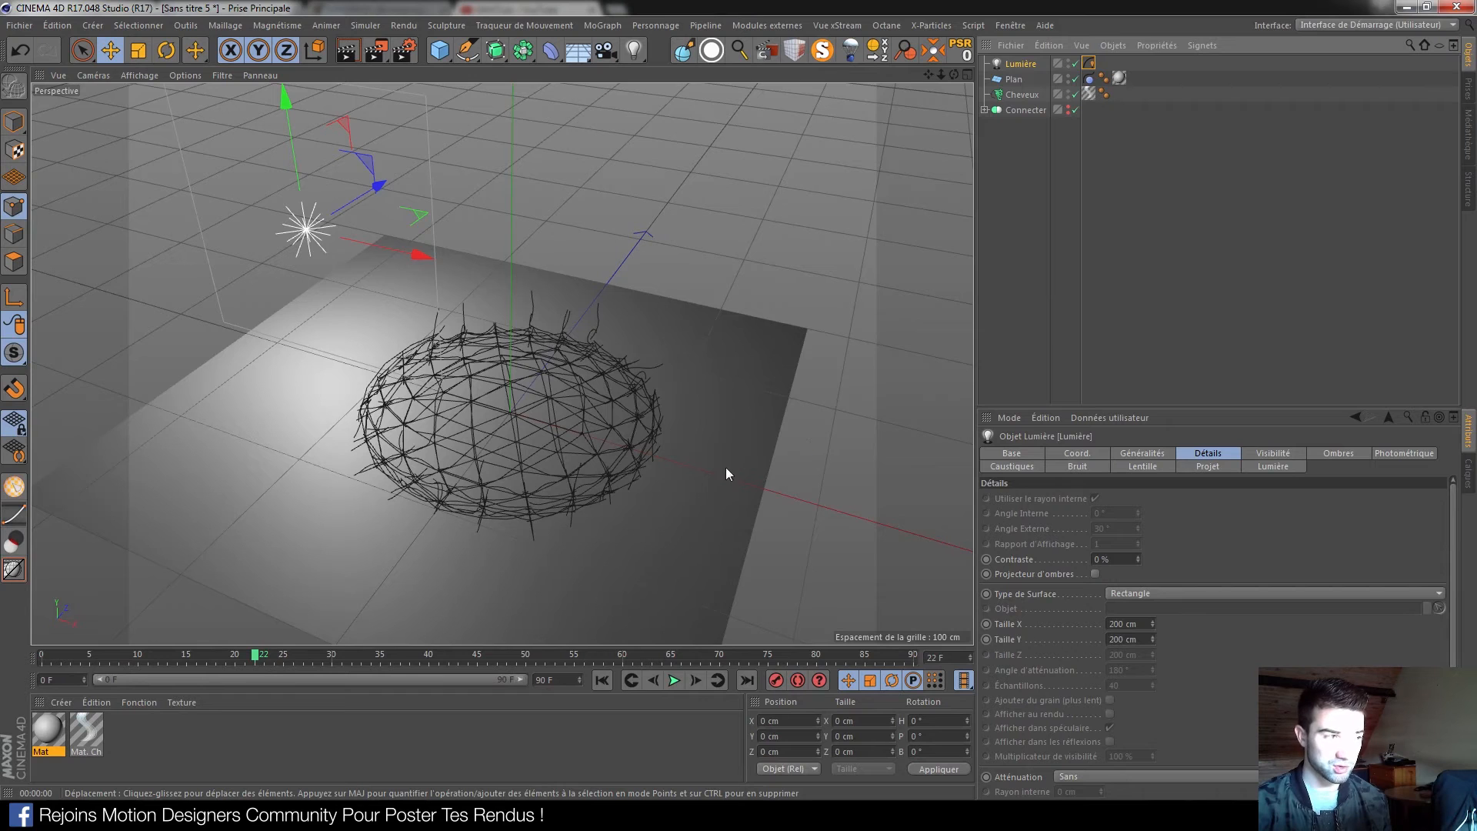
Rotate the Lumière light down to a -90° pitch
{"action": "key", "text": "r"}
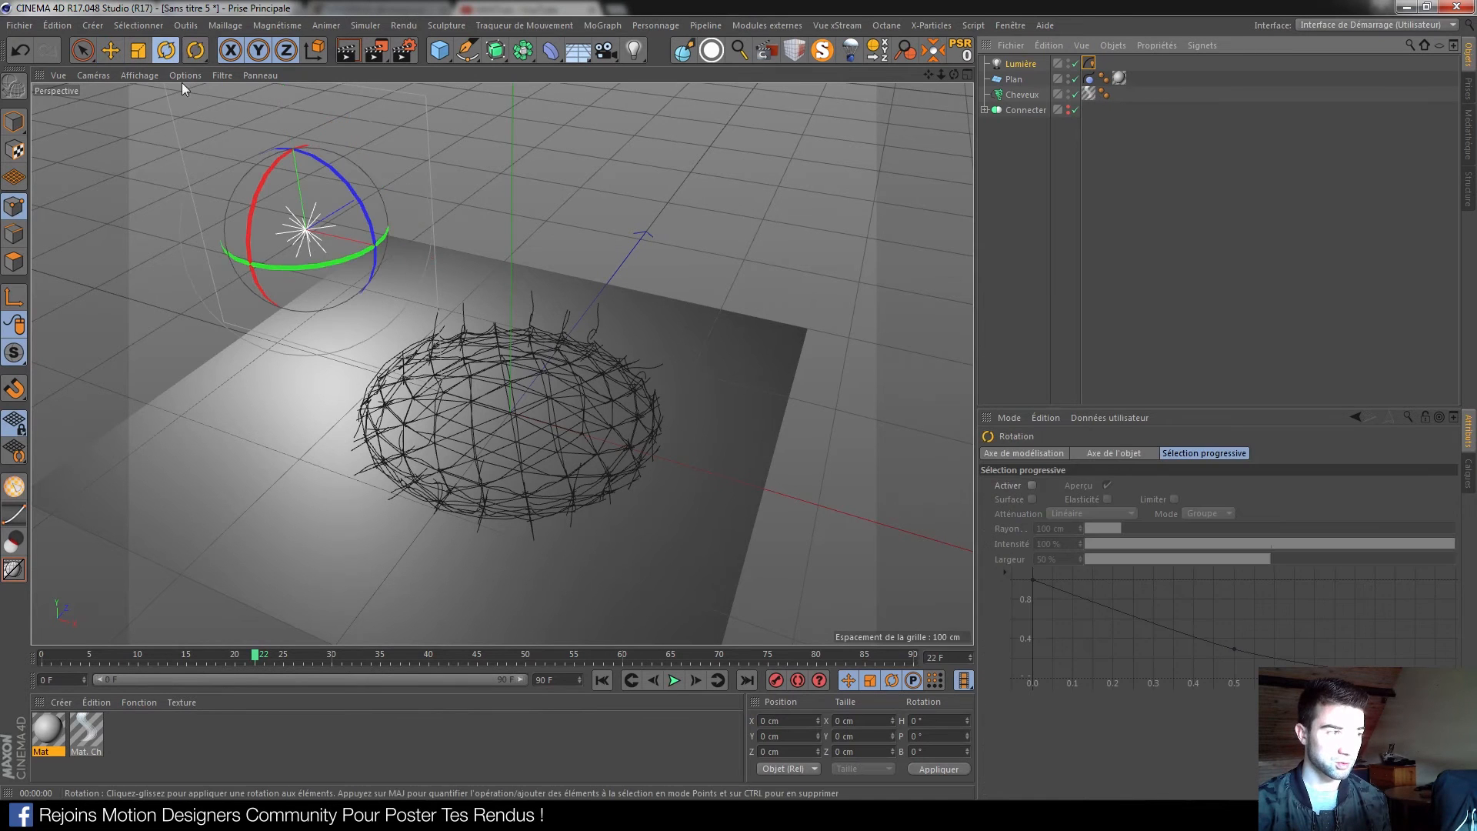
{"action": "left_click_drag", "start_coordinate": [334, 261], "coordinate": [123, 266]}
{"action": "left_click_drag", "start_coordinate": [355, 196], "coordinate": [375, 245]}
{"action": "left_click_drag", "start_coordinate": [376, 347], "coordinate": [645, 288], "text": "alt"}
Replay the sphere's fall from frame 0, then reselect the Lumière light
{"action": "left_click", "coordinate": [601, 680]}
{"action": "left_click_drag", "start_coordinate": [584, 369], "coordinate": [515, 317], "text": "alt"}
{"action": "left_click", "coordinate": [675, 681]}
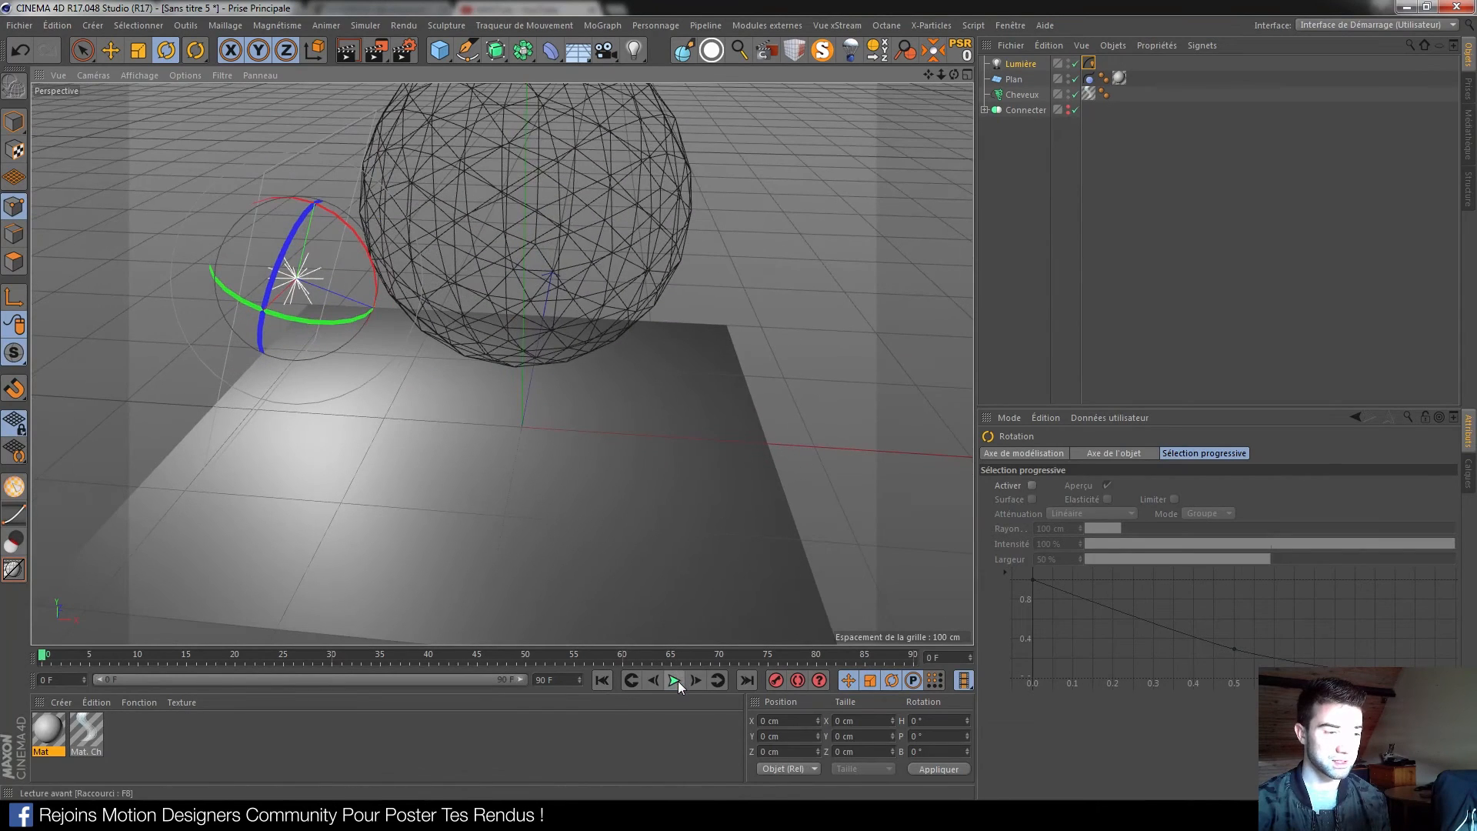
{"action": "left_click", "coordinate": [676, 681]}
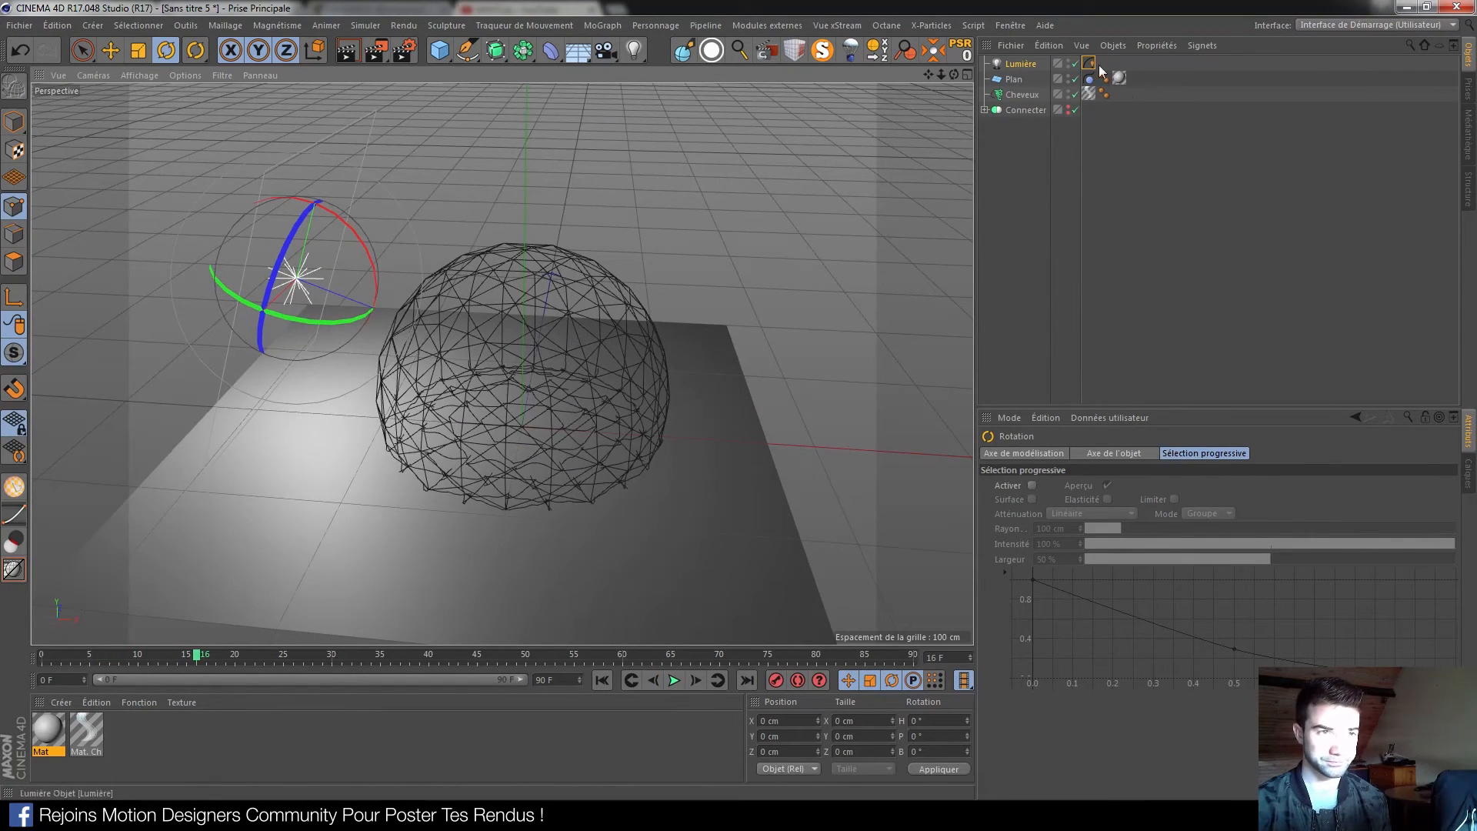
{"action": "left_click", "coordinate": [1022, 68]}
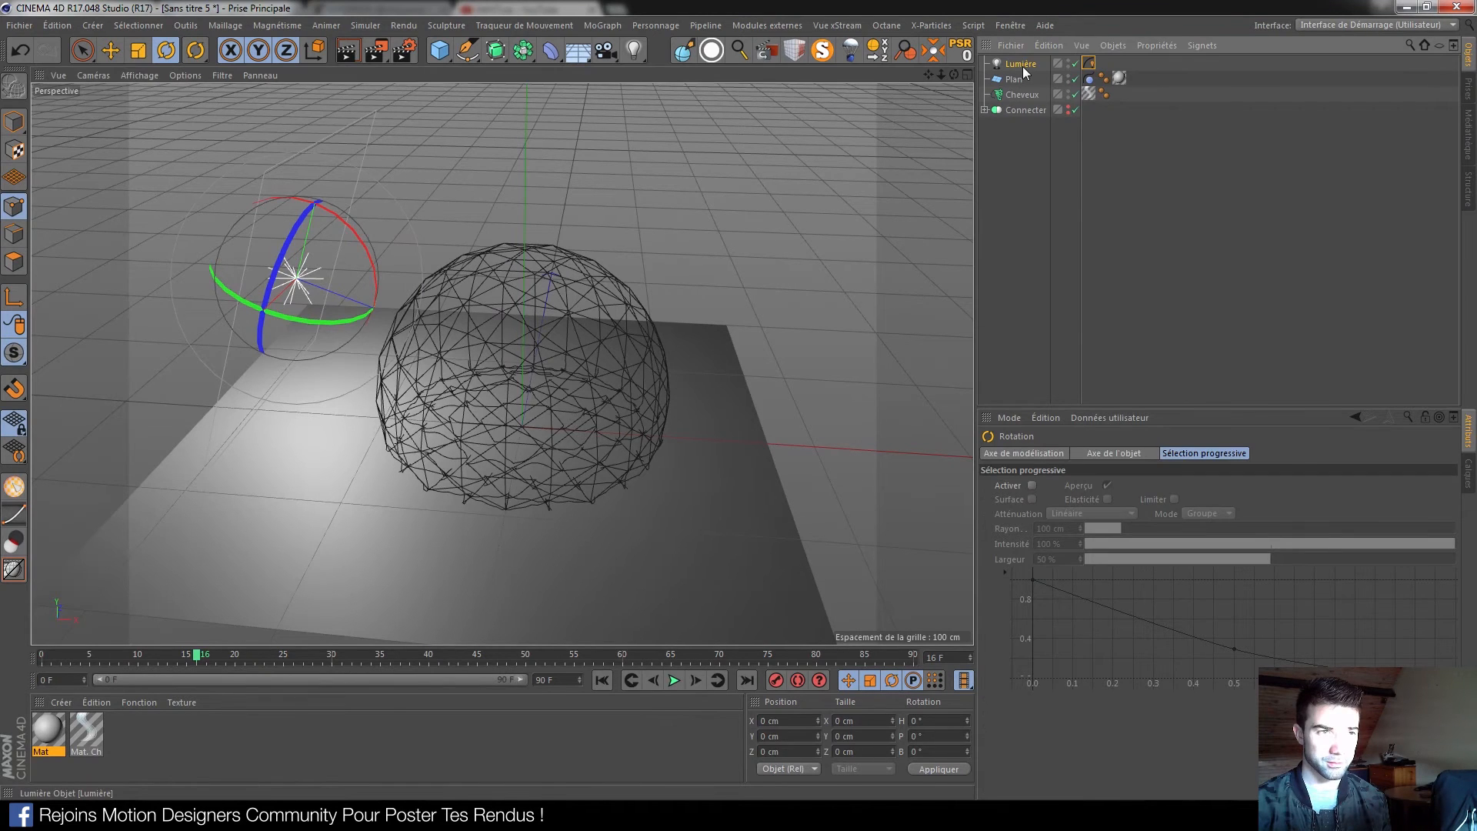
{"action": "left_click", "coordinate": [1268, 454]}
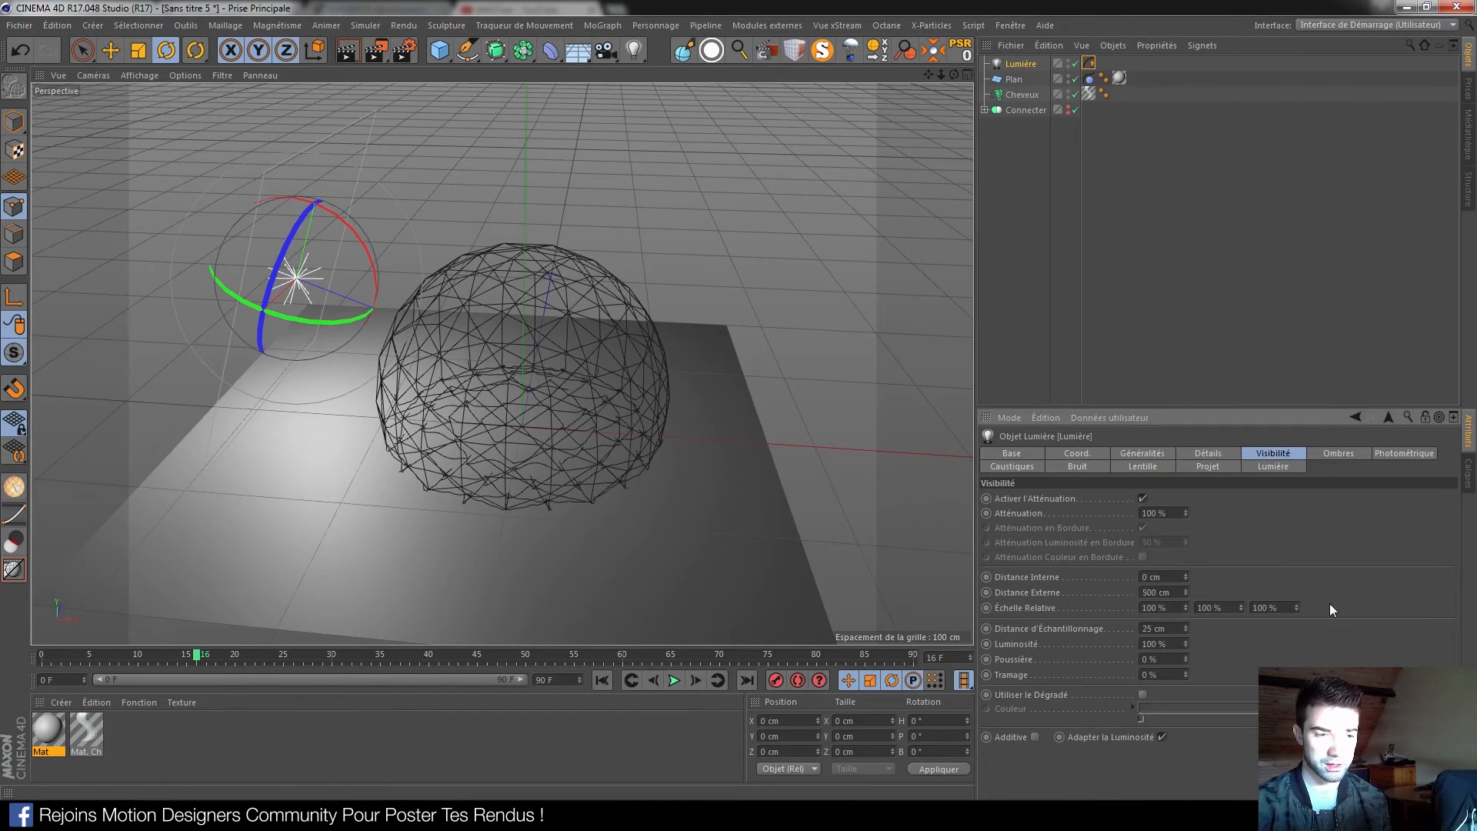
Set the light's Atténuation to Carré Inverse (Physiquement Correct) in the Détails tab
{"action": "left_click", "coordinate": [1085, 455]}
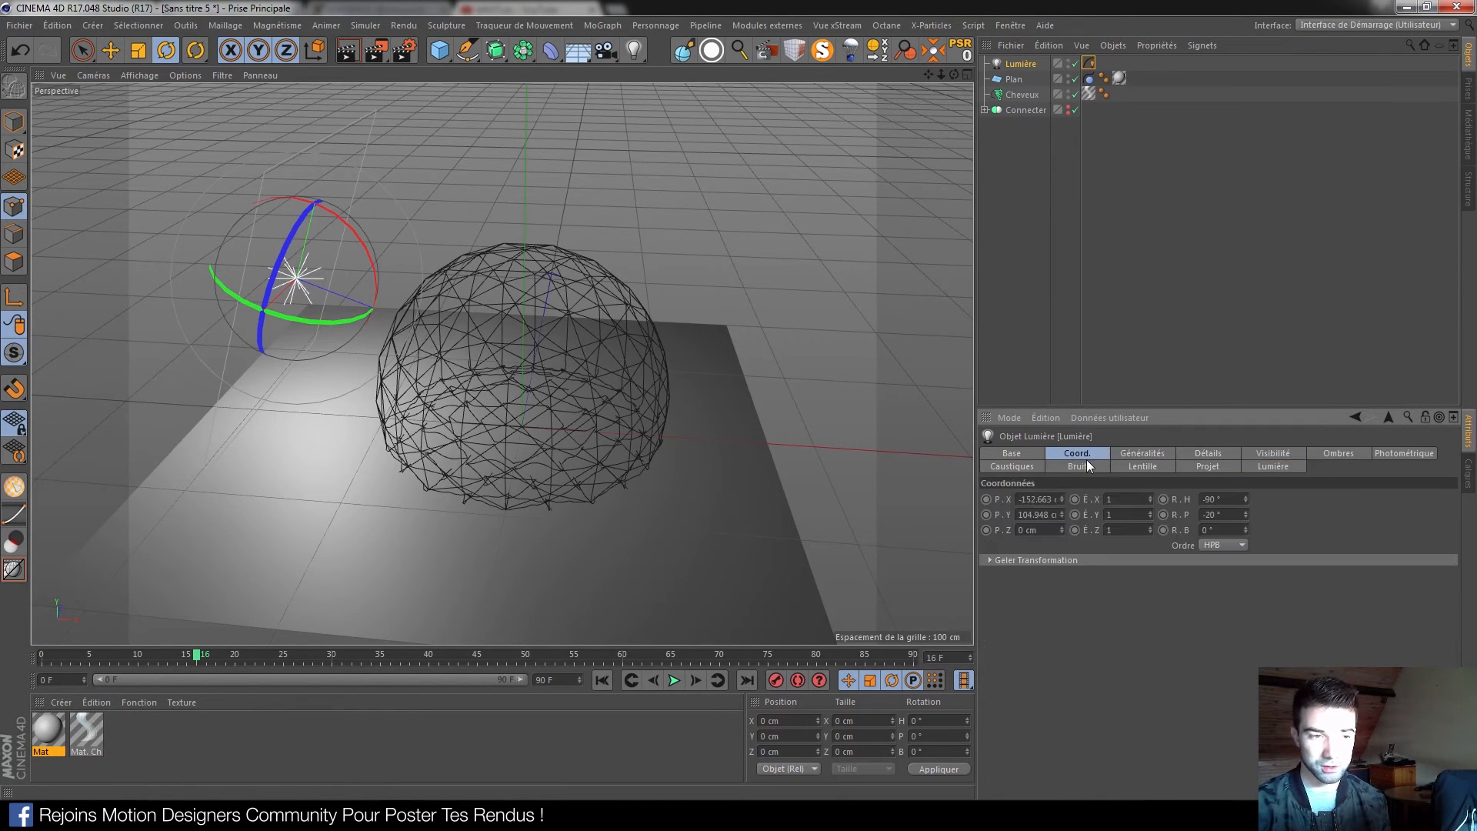
{"action": "left_click", "coordinate": [1140, 454]}
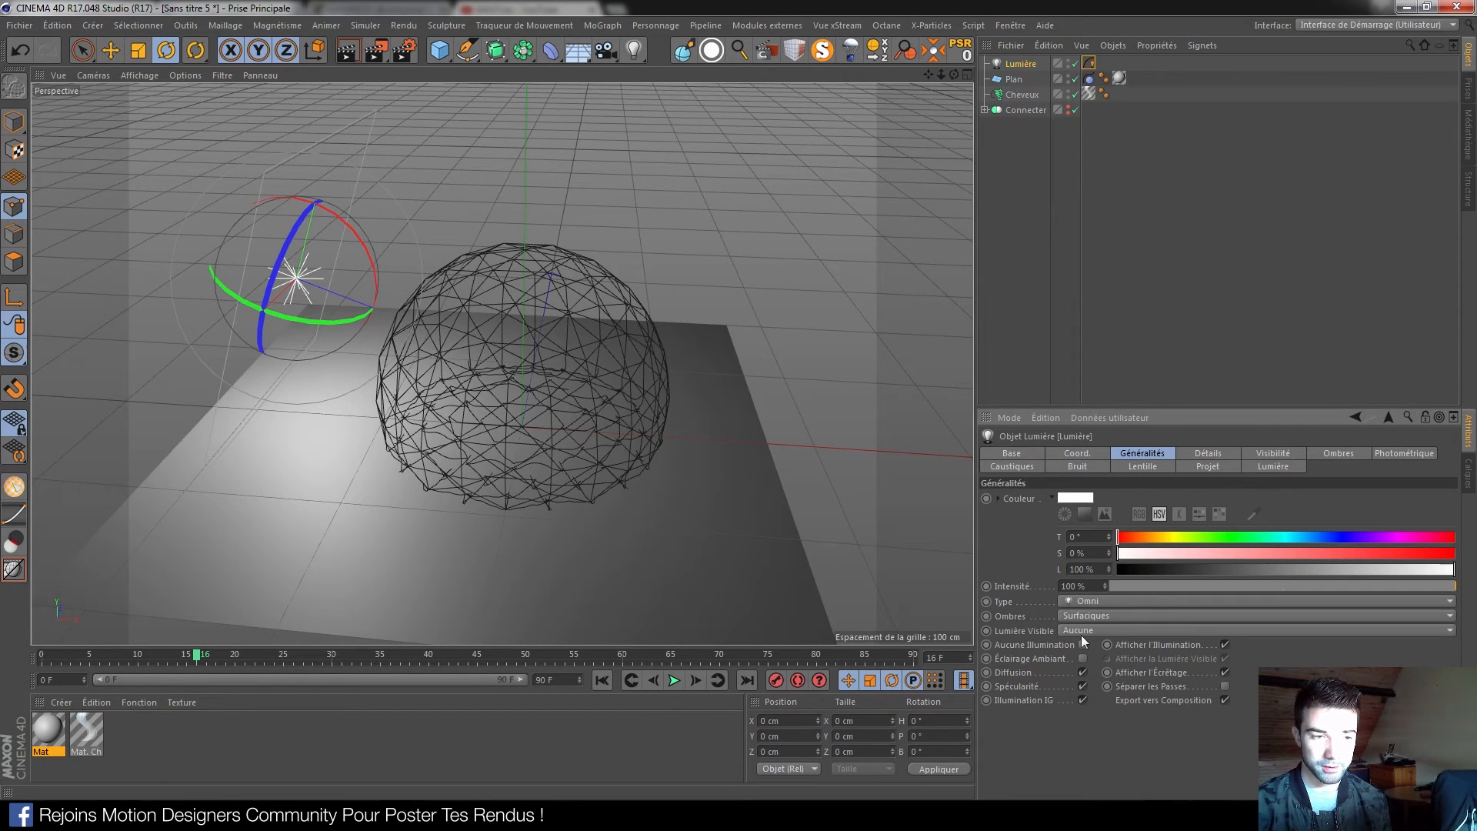
{"action": "left_click", "coordinate": [1237, 455]}
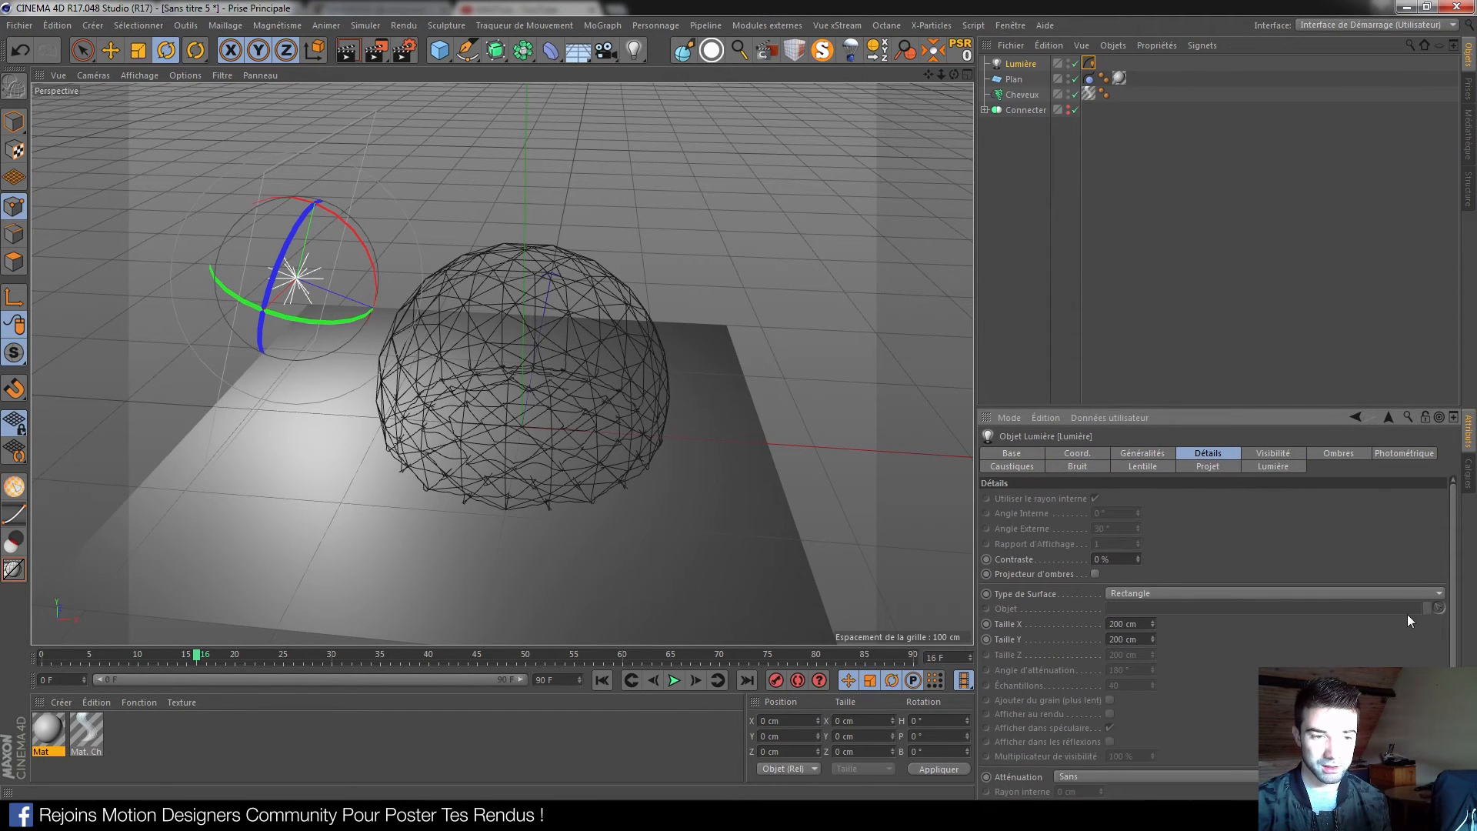
{"action": "scroll", "coordinate": [1290, 663], "scroll_direction": "down", "scroll_amount": 3}
{"action": "left_click", "coordinate": [1082, 674]}
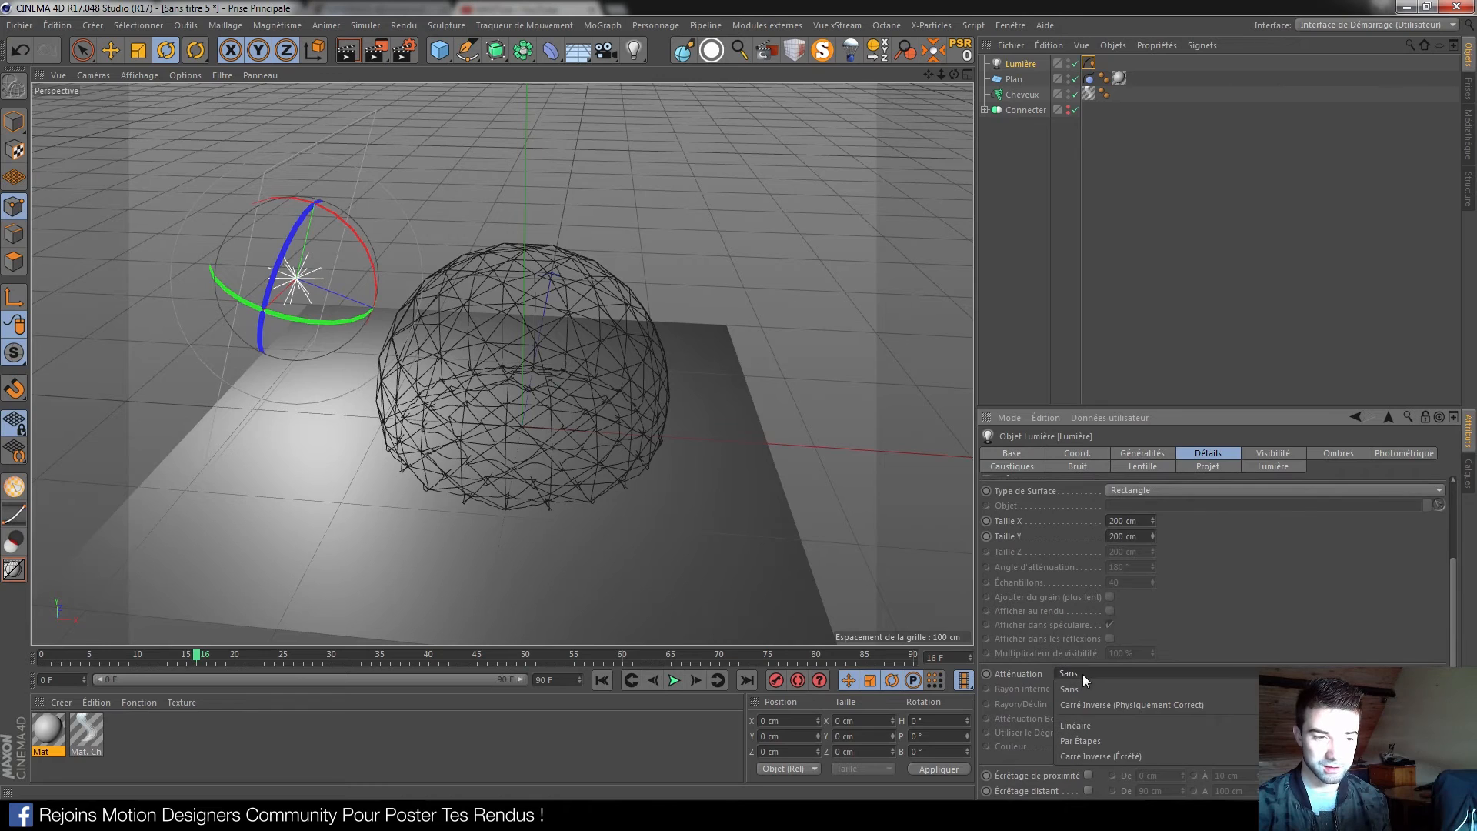
{"action": "left_click", "coordinate": [1106, 707]}
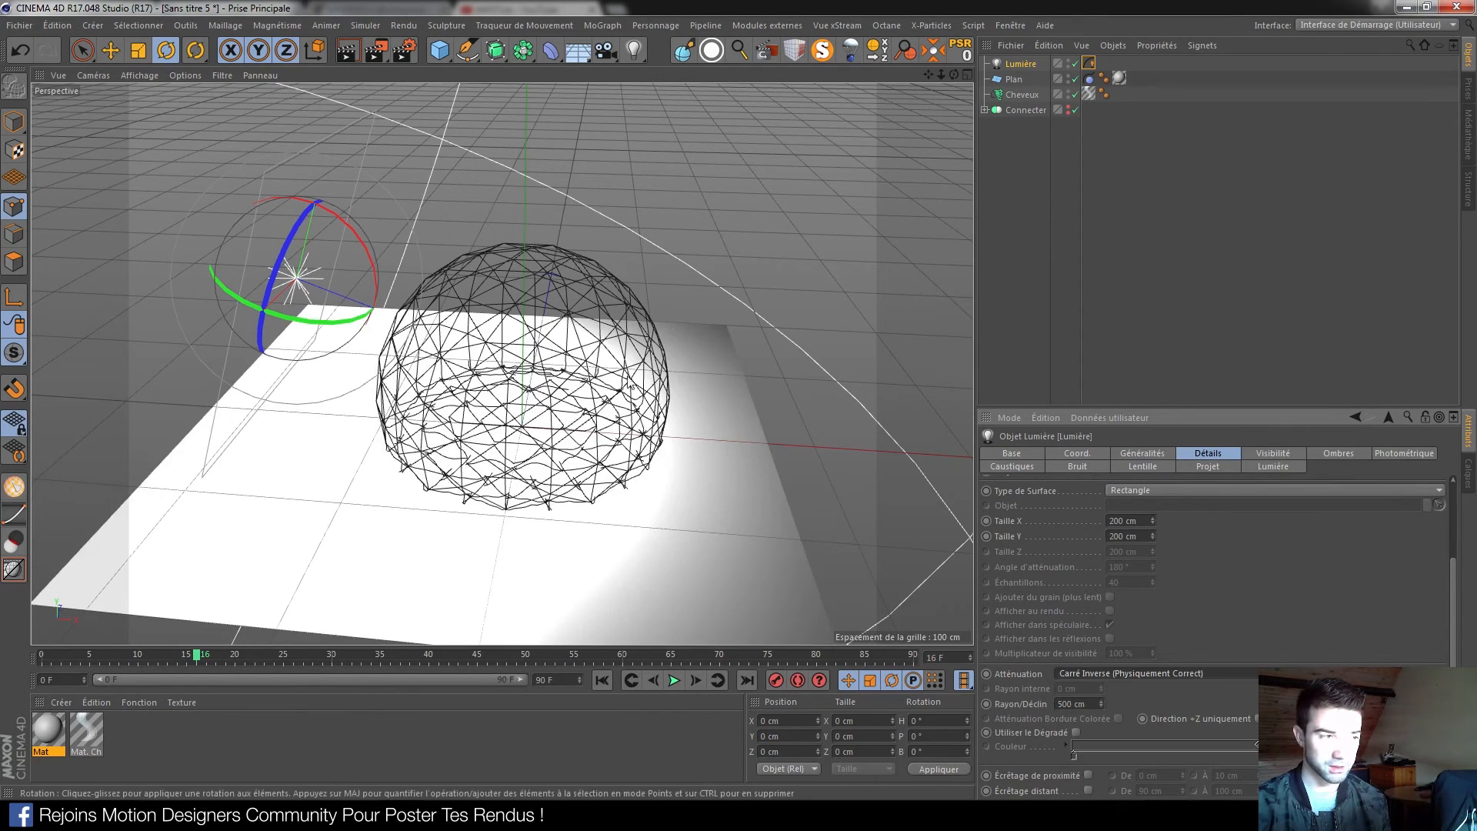
Shrink the light's falloff radius to about 216 cm with the viewport handle
{"action": "scroll", "coordinate": [726, 454], "scroll_direction": "down", "scroll_amount": 6}
{"action": "scroll", "coordinate": [727, 369], "scroll_direction": "down", "scroll_amount": 5}
{"action": "middle_click_drag", "start_coordinate": [727, 364], "coordinate": [703, 380], "text": "alt"}
{"action": "left_click", "coordinate": [13, 121]}
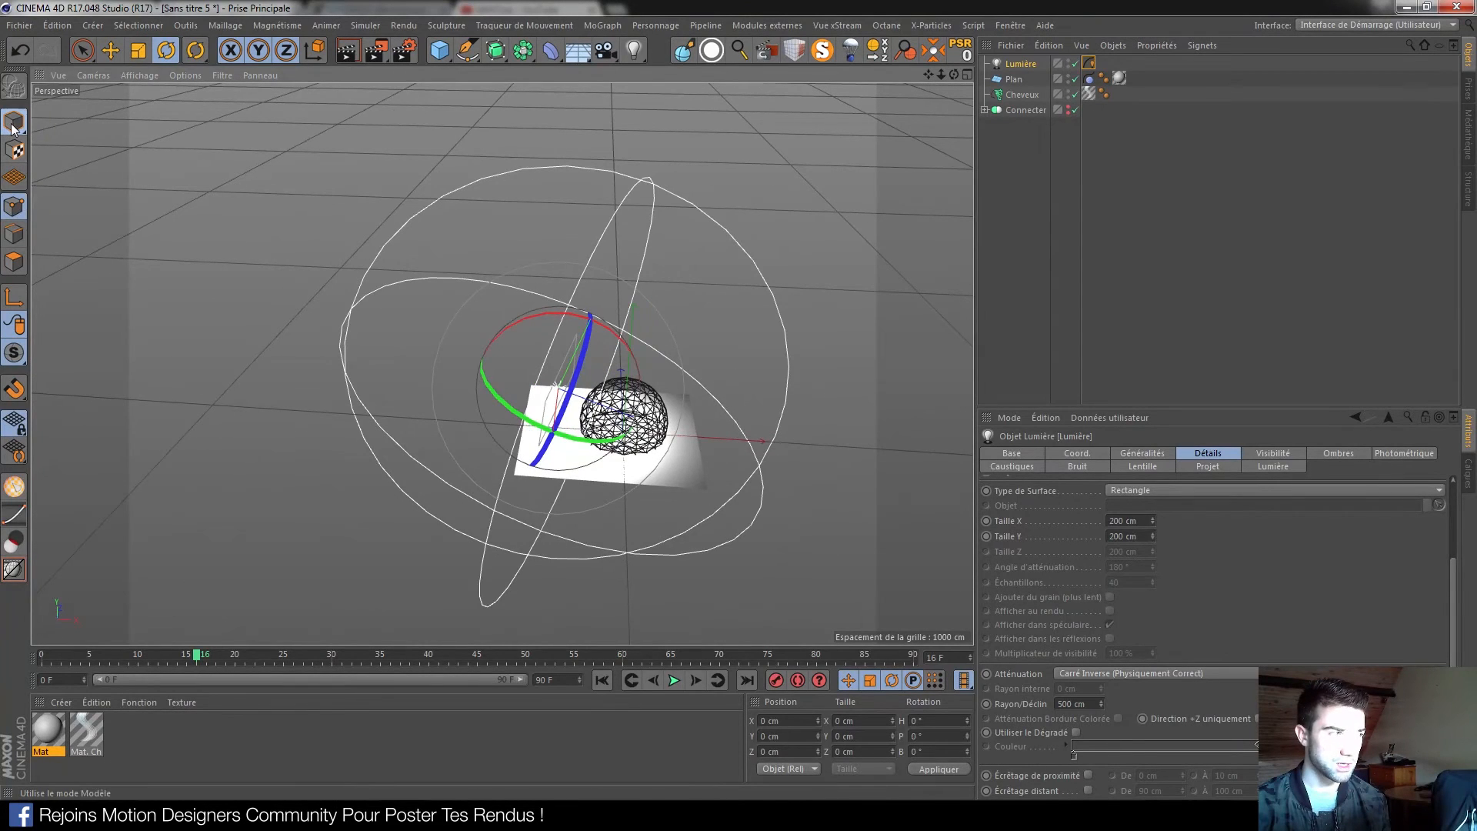
{"action": "left_click_drag", "start_coordinate": [758, 472], "coordinate": [642, 444]}
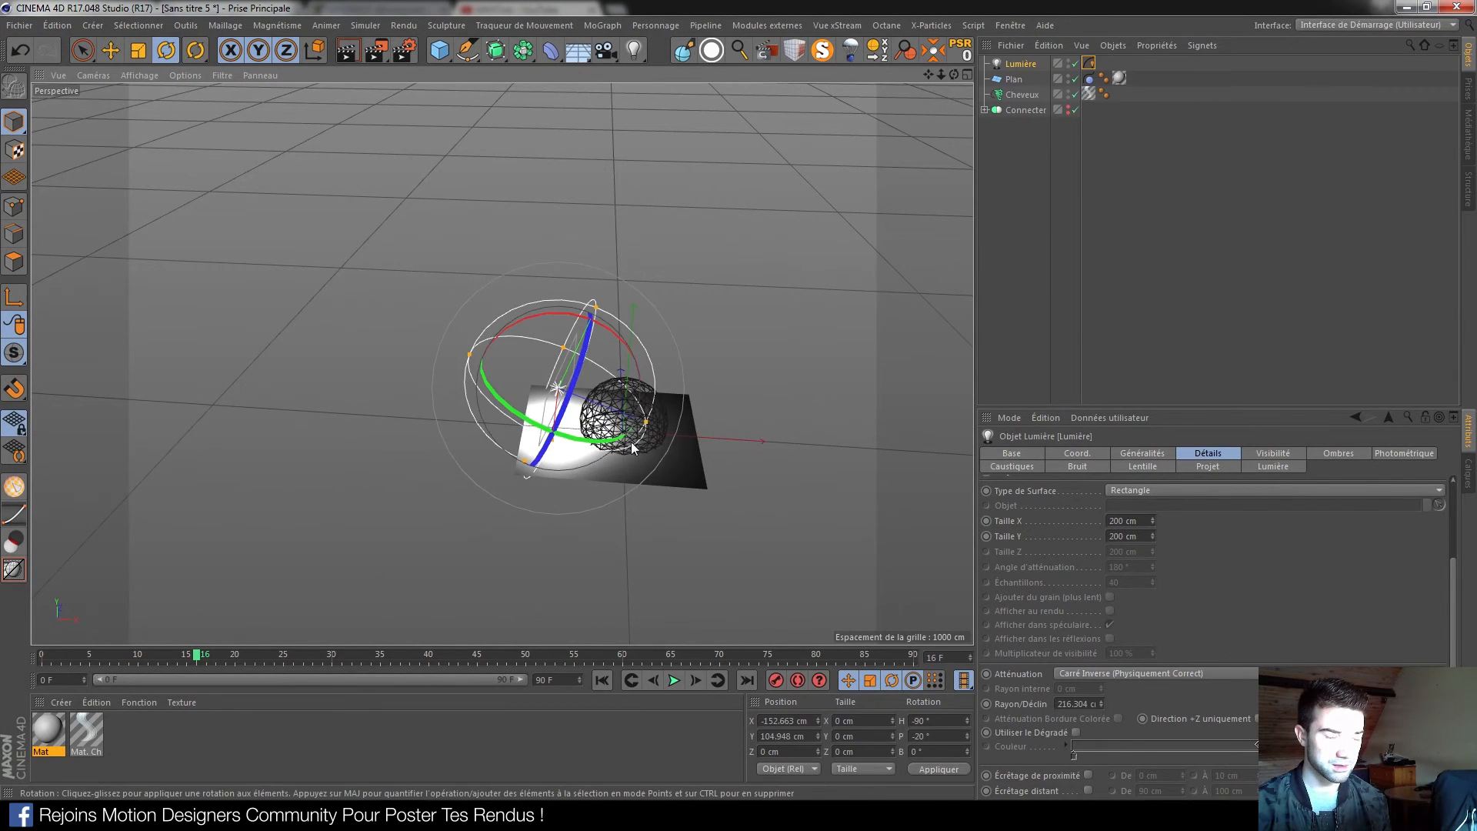
{"action": "scroll", "coordinate": [639, 438], "scroll_direction": "up", "scroll_amount": 8}
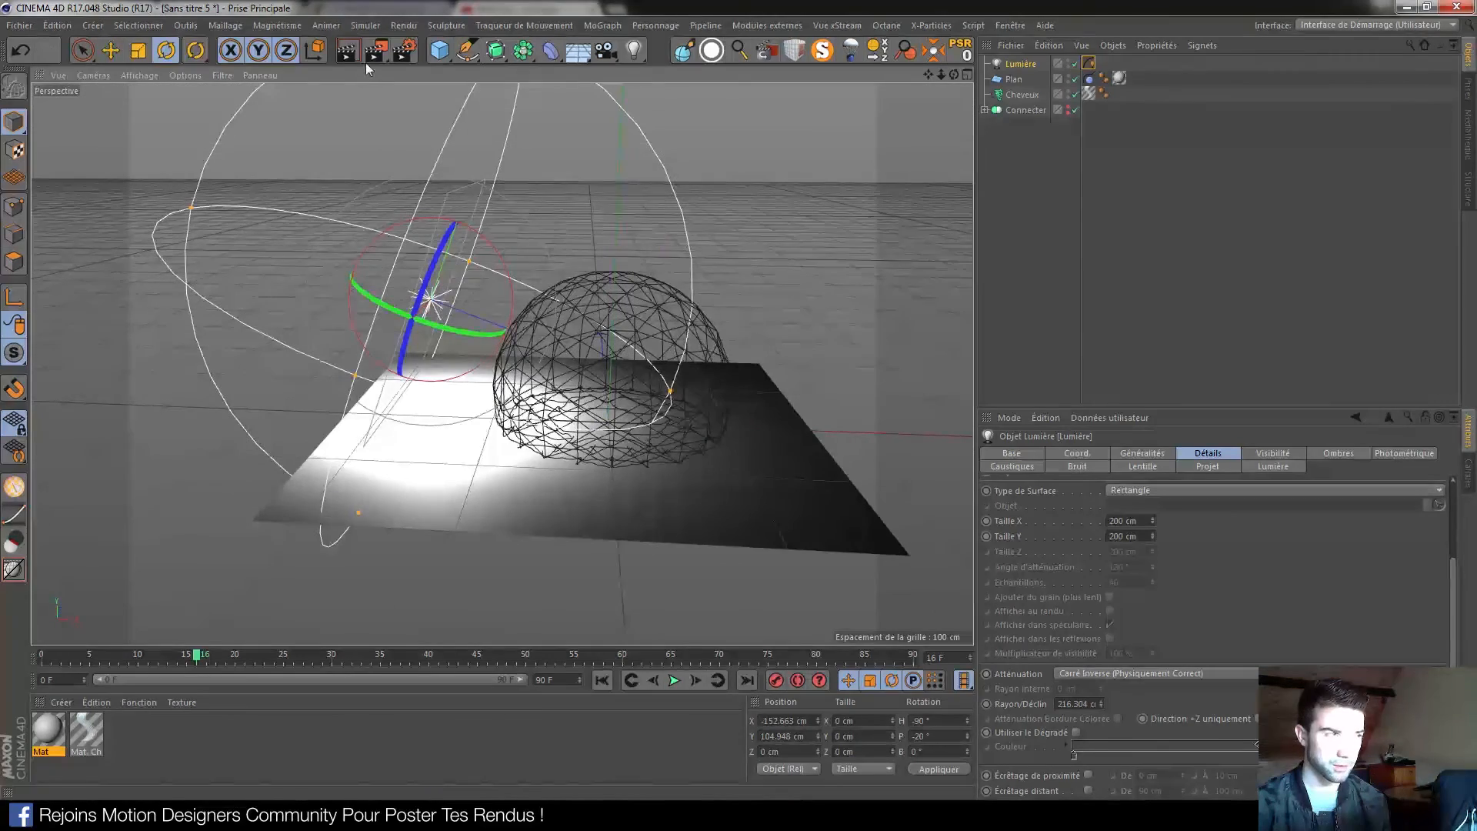
Render the lit dome twice from a slightly closer angle, and briefly check Réglages de rendu
{"action": "left_click", "coordinate": [348, 50]}
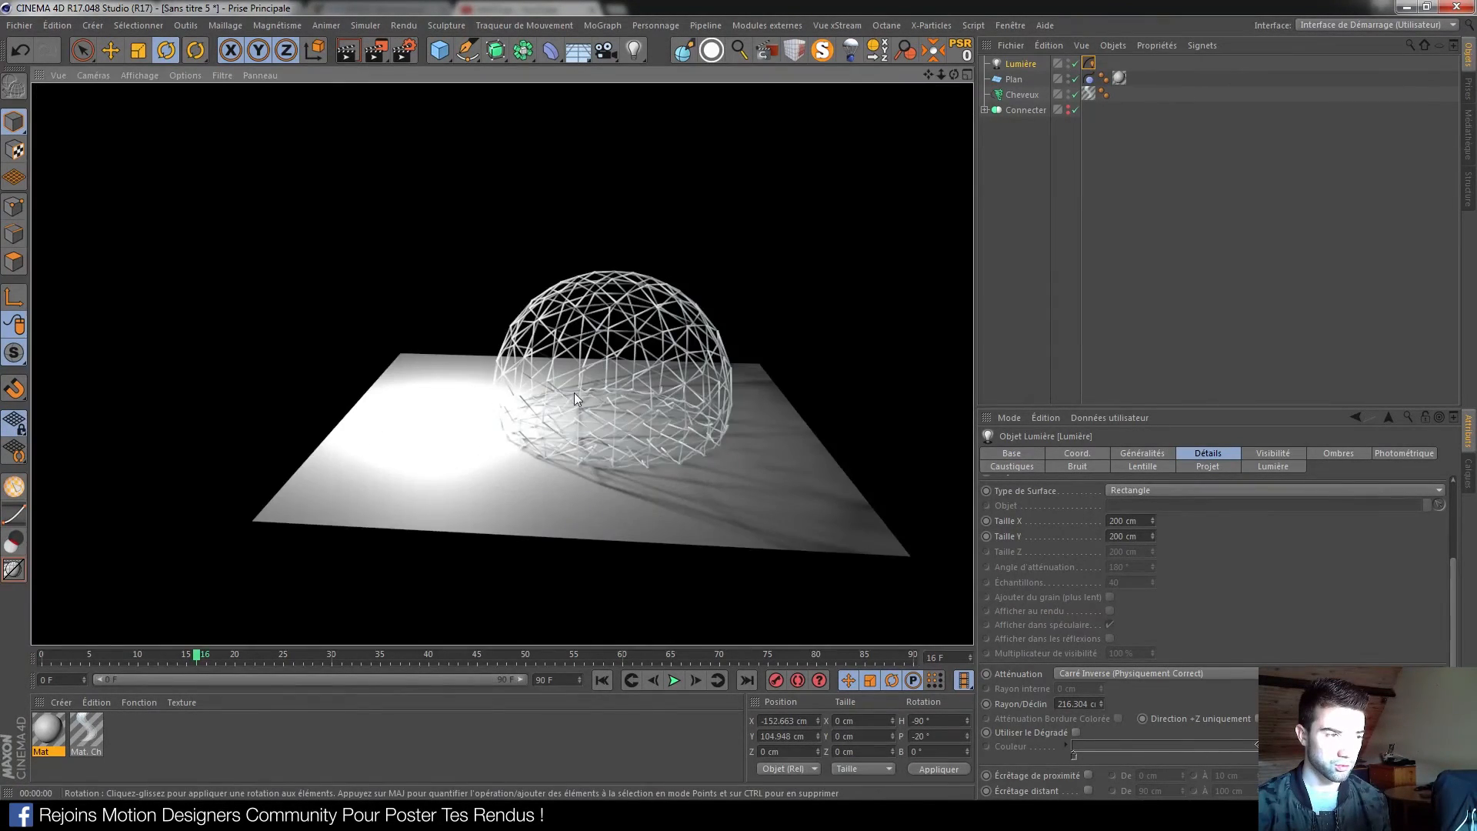
{"action": "scroll", "coordinate": [574, 392], "scroll_direction": "up", "scroll_amount": 3}
{"action": "middle_click_drag", "start_coordinate": [670, 398], "coordinate": [563, 413], "text": "alt"}
{"action": "scroll", "coordinate": [537, 411], "scroll_direction": "up", "scroll_amount": 2}
{"action": "left_click_drag", "start_coordinate": [537, 411], "coordinate": [553, 406], "text": "alt"}
{"action": "left_click", "coordinate": [353, 47]}
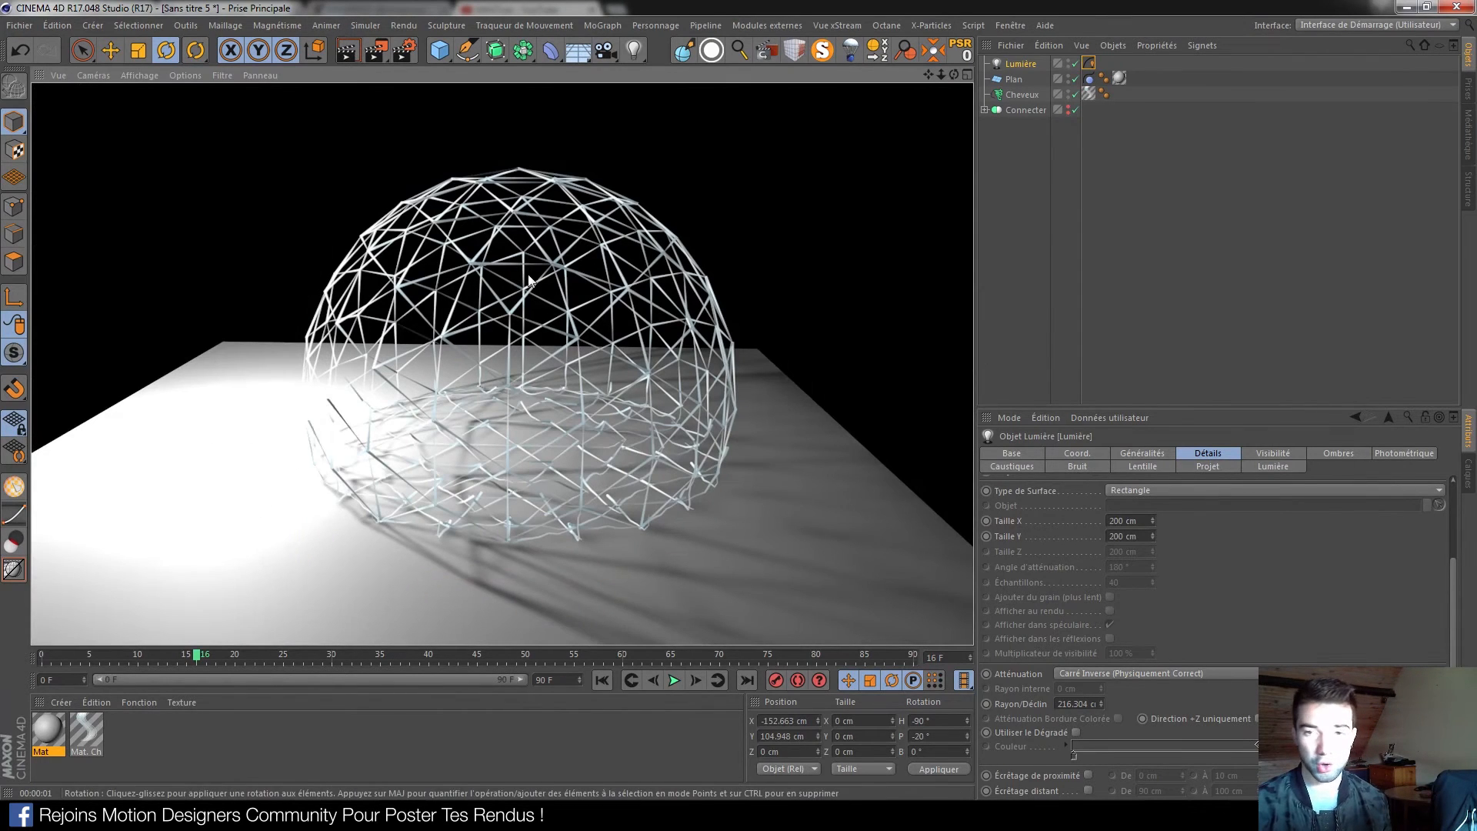
{"action": "left_click", "coordinate": [403, 51]}
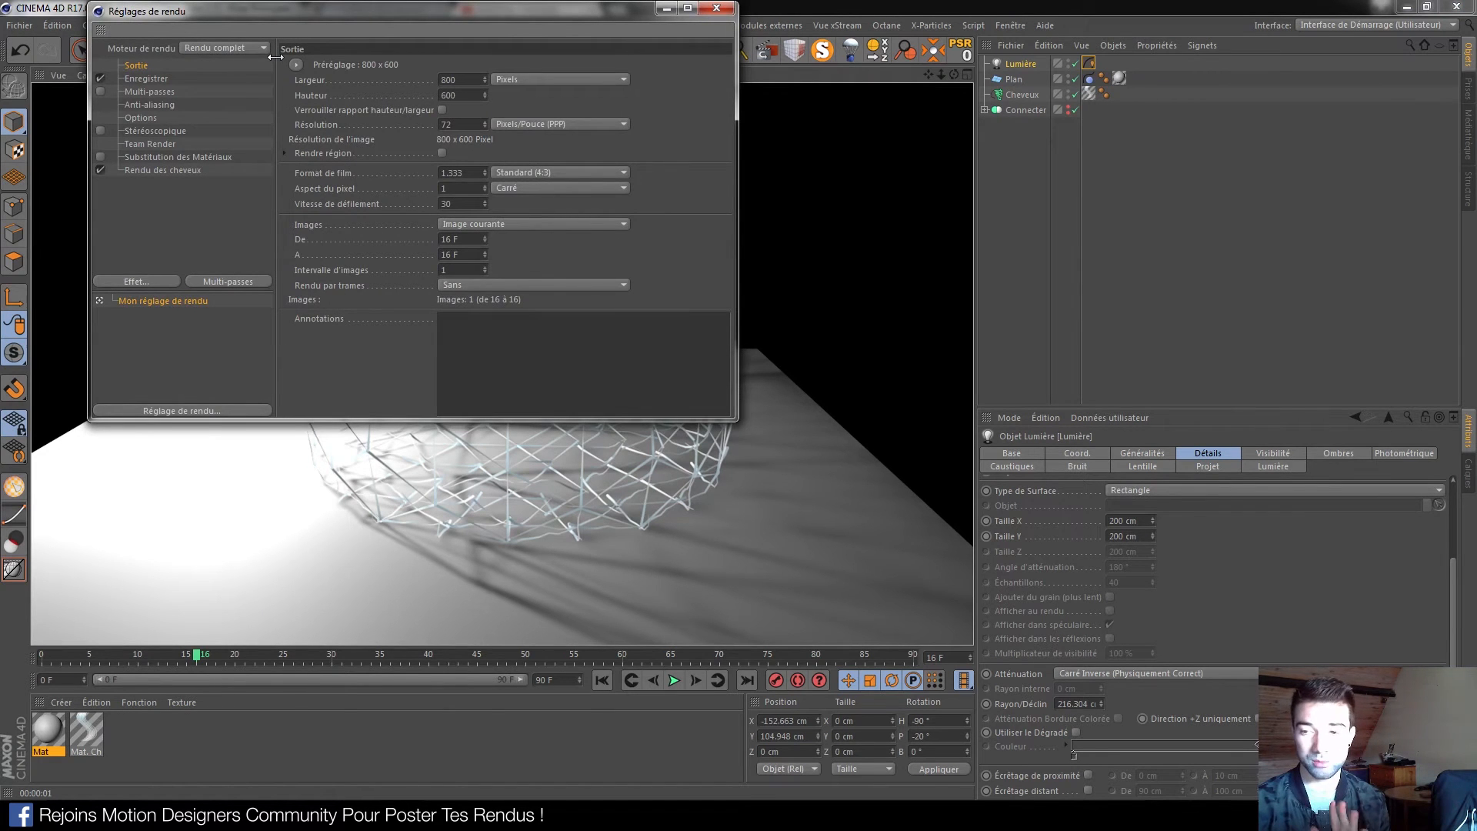
{"action": "left_click", "coordinate": [716, 7]}
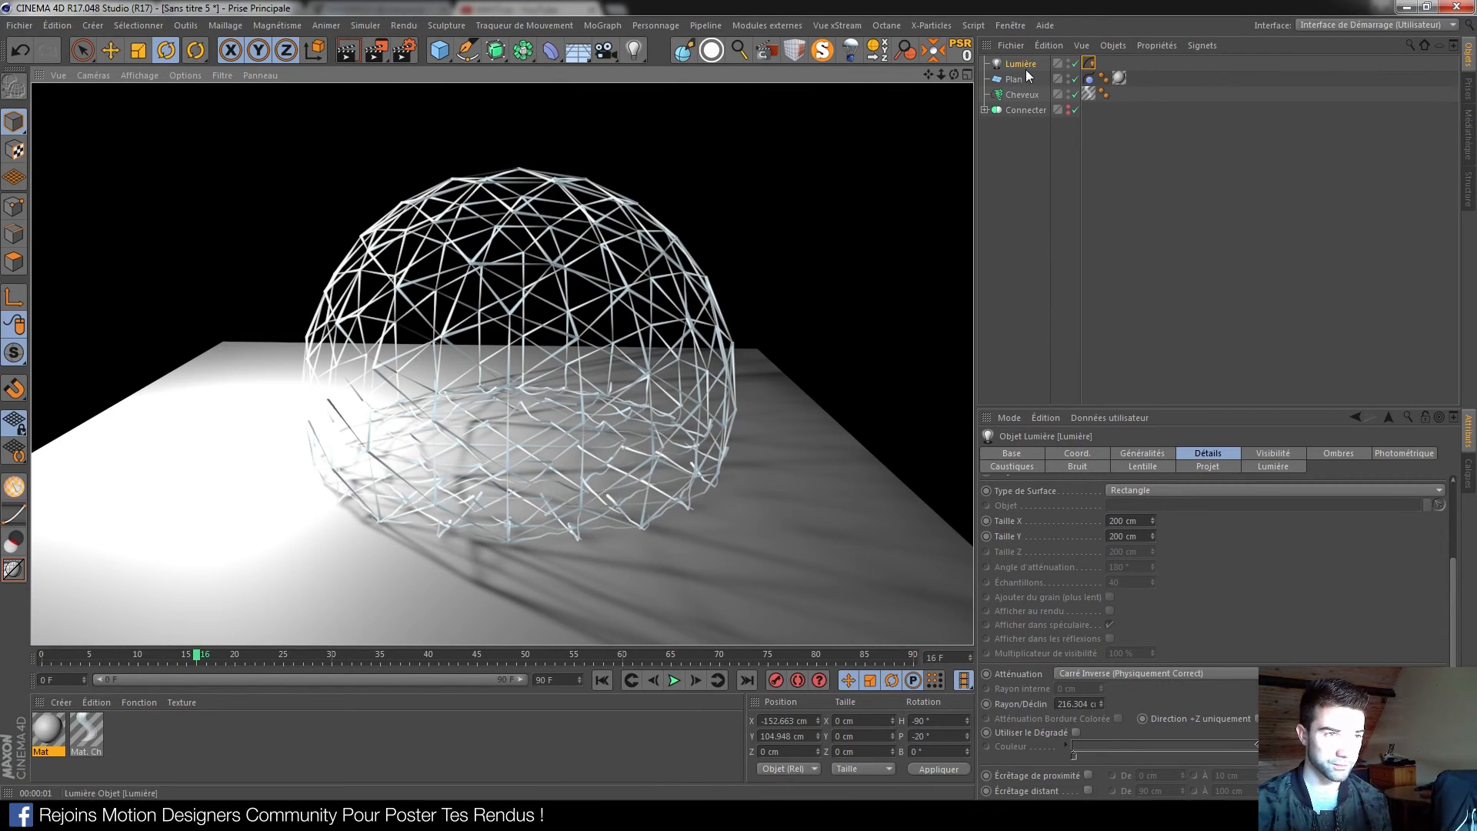
Set the Mat material's colour to dark grey at 31% lightness
{"action": "left_click", "coordinate": [275, 754]}
{"action": "double_click", "coordinate": [62, 733]}
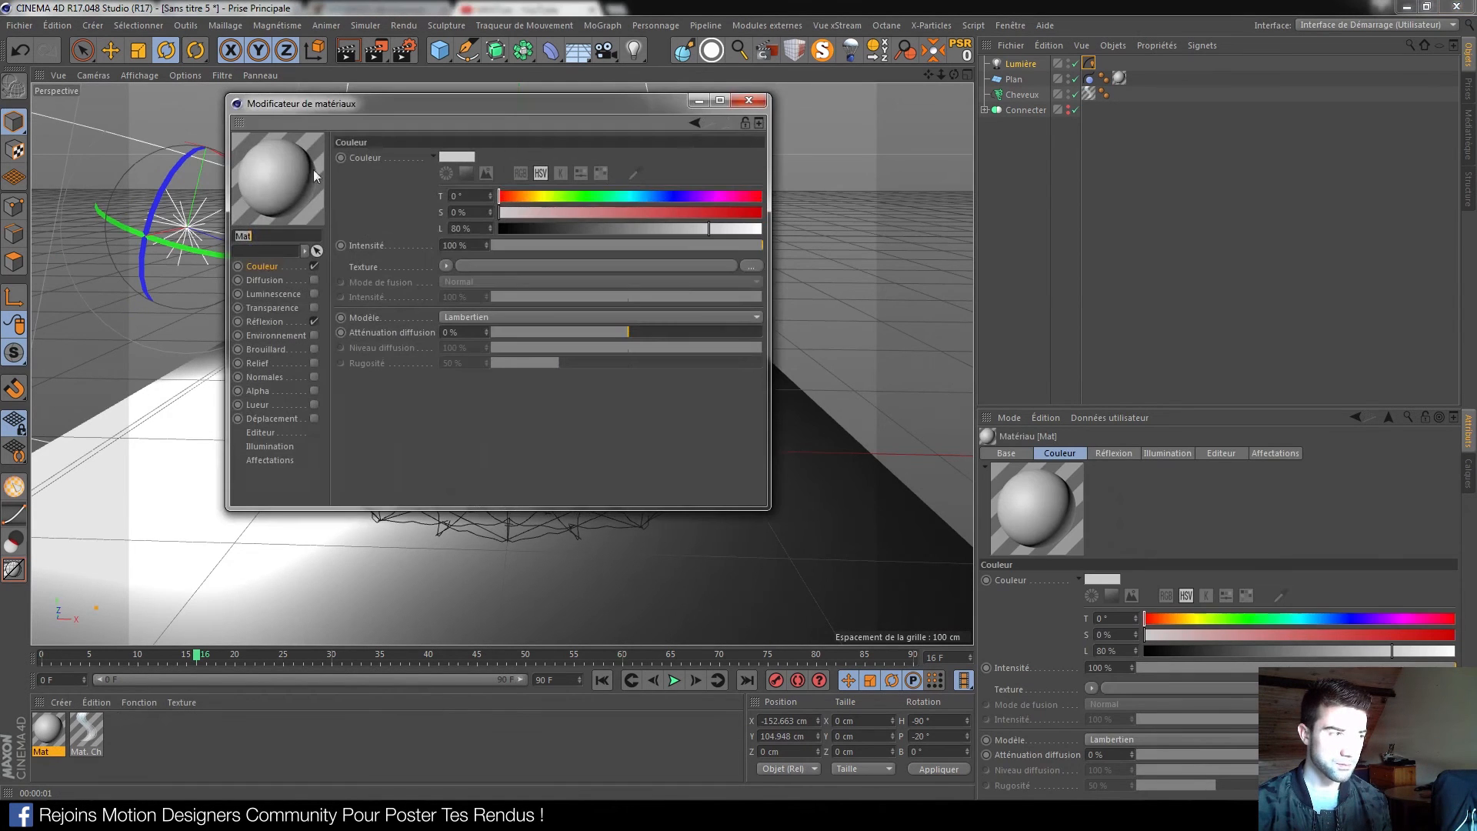
{"action": "left_click", "coordinate": [459, 156]}
{"action": "left_click", "coordinate": [458, 187]}
{"action": "left_click", "coordinate": [431, 207]}
{"action": "left_click", "coordinate": [749, 100]}
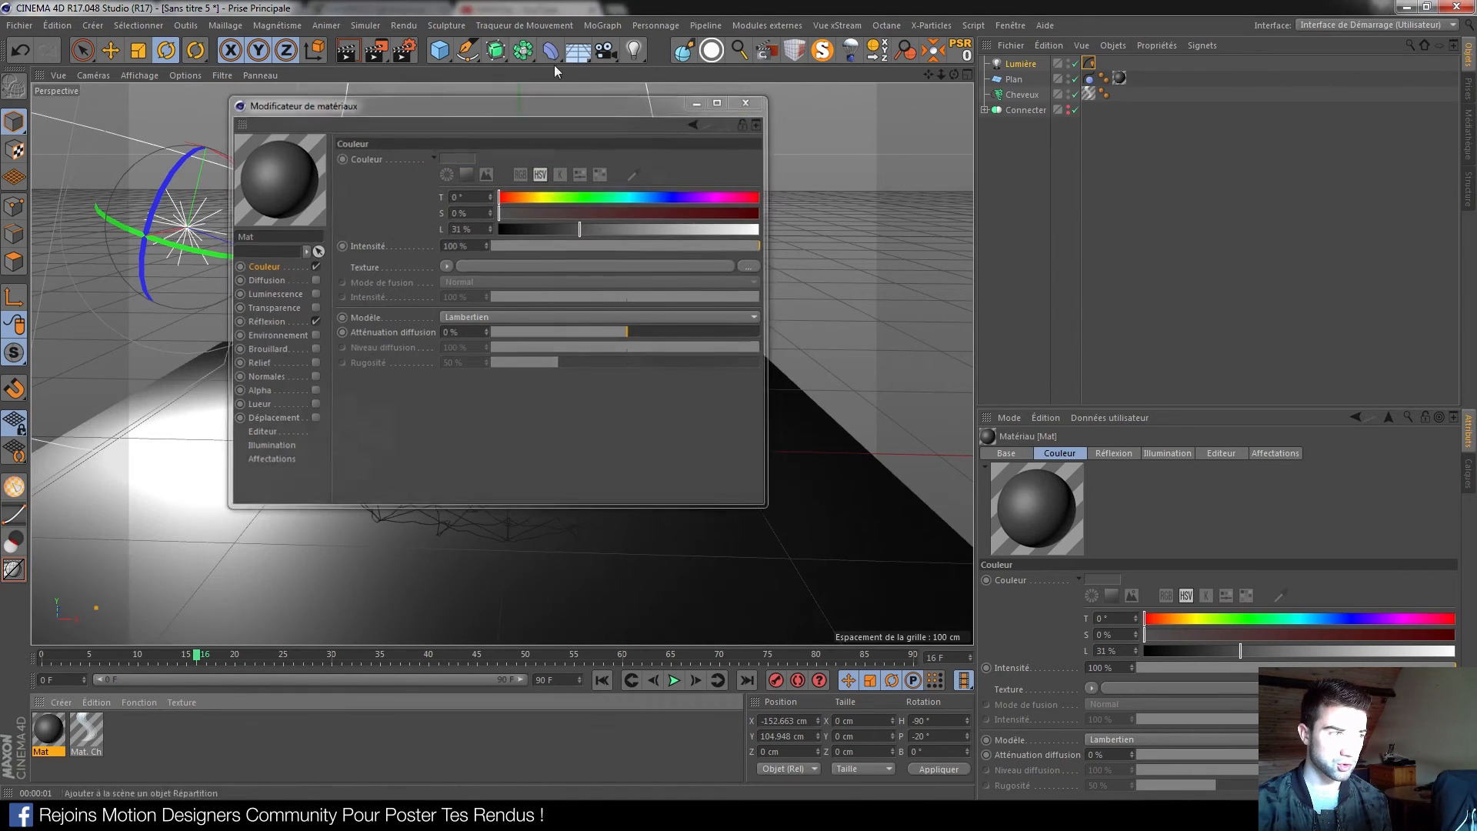
Render the darker plane and dome from two viewing angles
{"action": "left_click", "coordinate": [348, 51]}
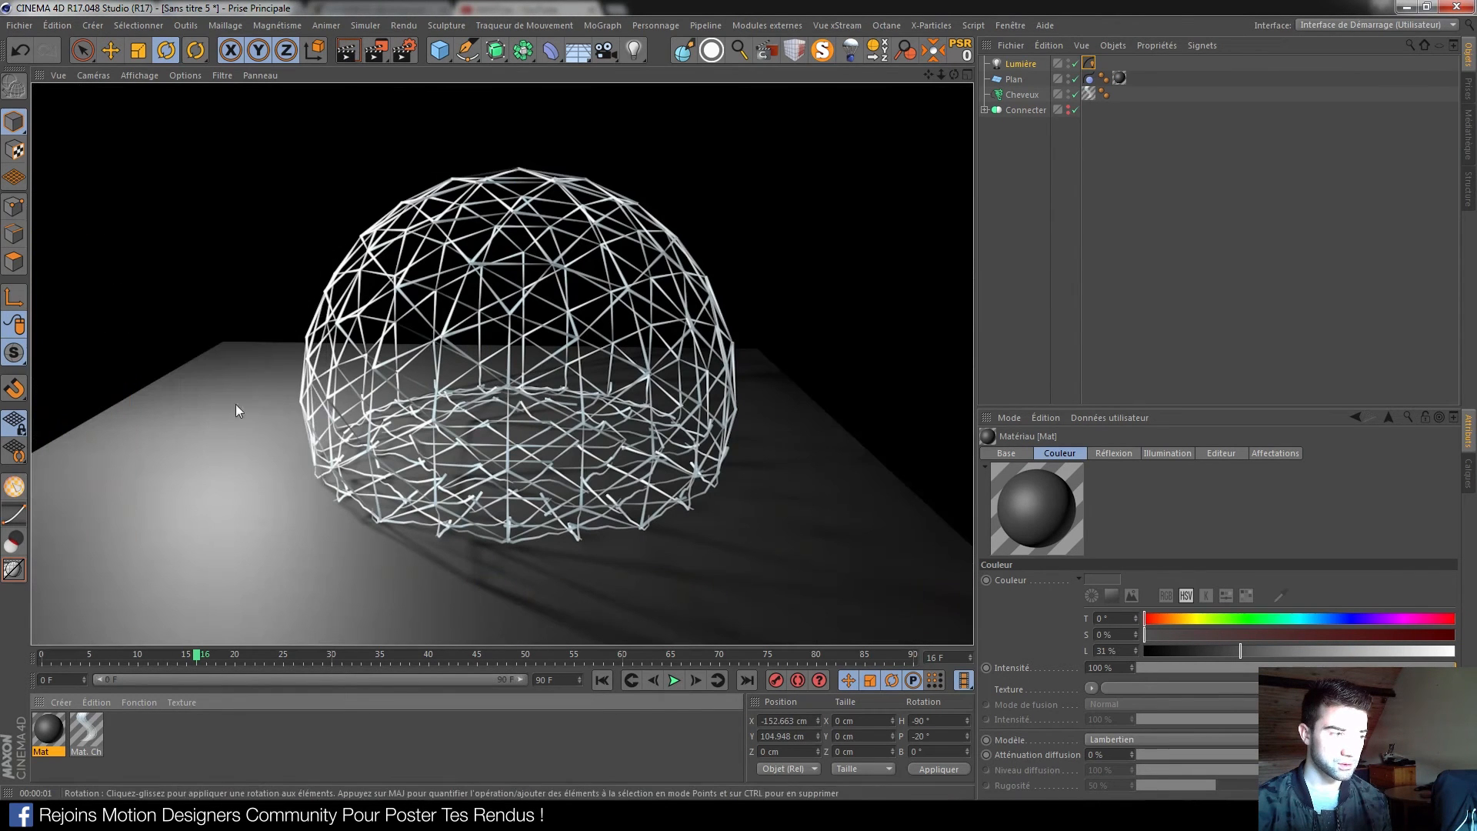
{"action": "left_click_drag", "start_coordinate": [506, 413], "coordinate": [534, 458], "text": "alt"}
{"action": "left_click", "coordinate": [349, 54]}
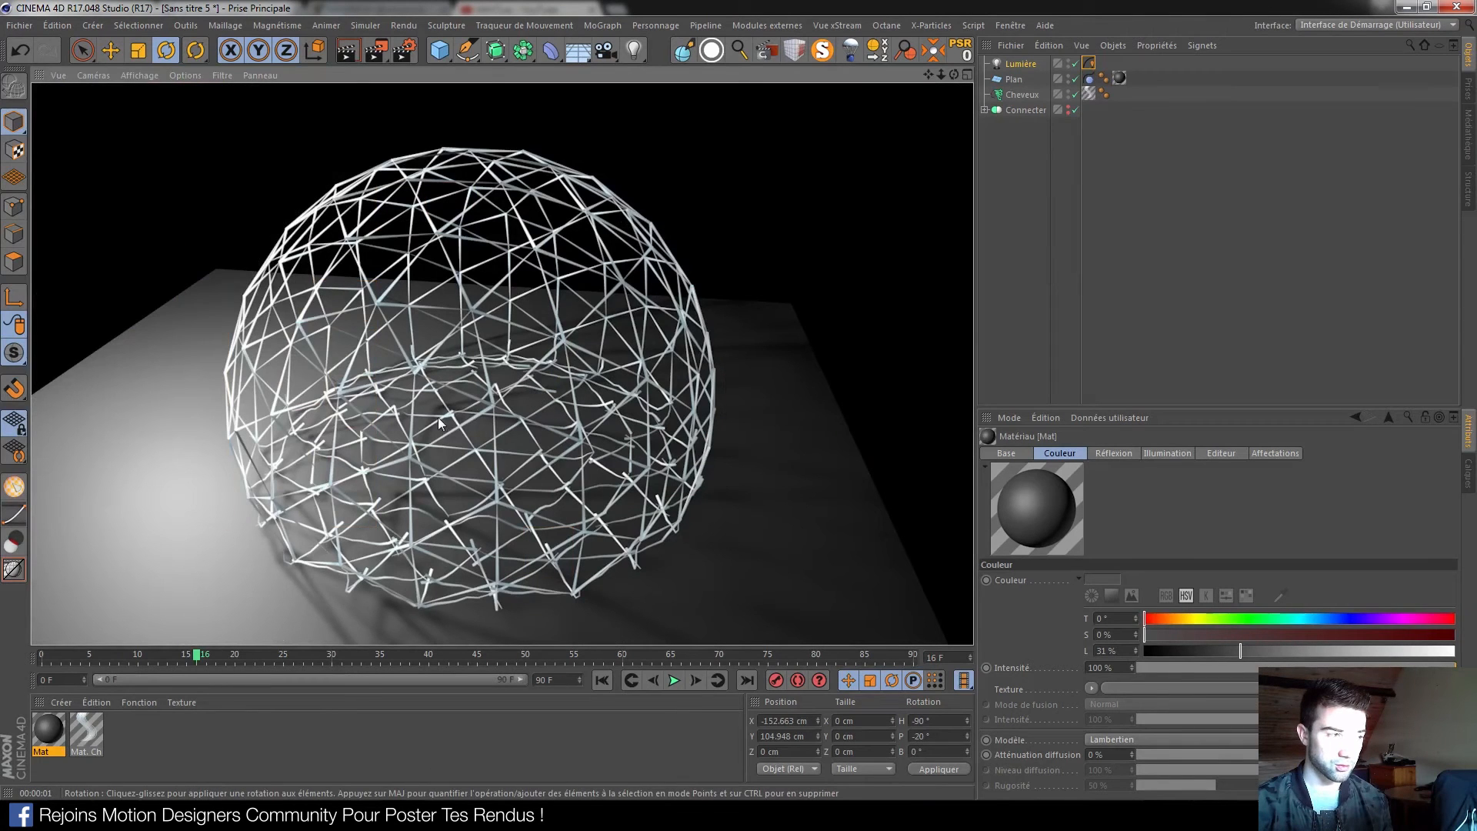
Set the Mat. Cheveux hair root thickness to 2 cm
{"action": "double_click", "coordinate": [89, 726]}
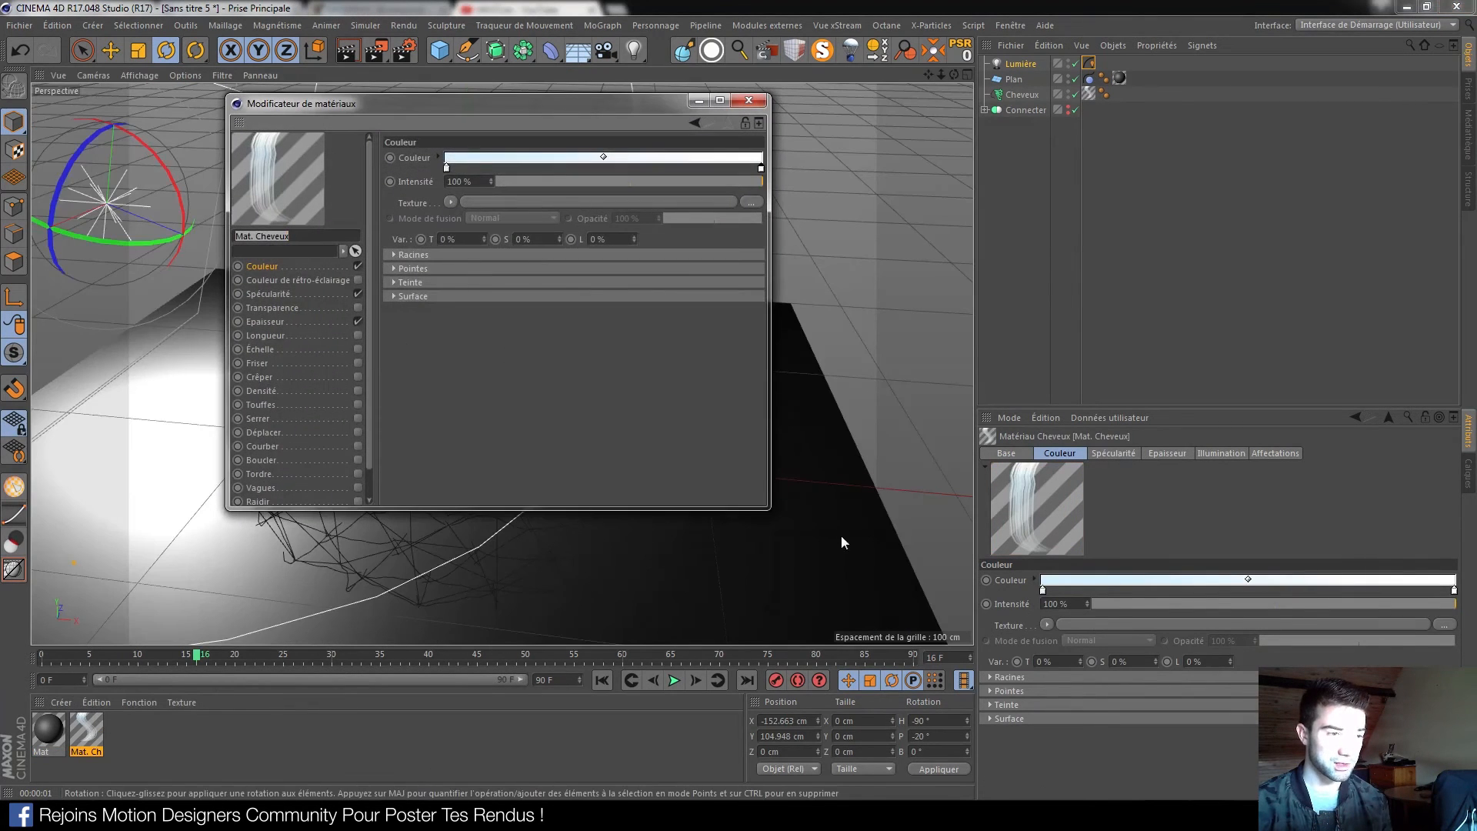
{"action": "left_click_drag", "start_coordinate": [770, 508], "coordinate": [977, 583]}
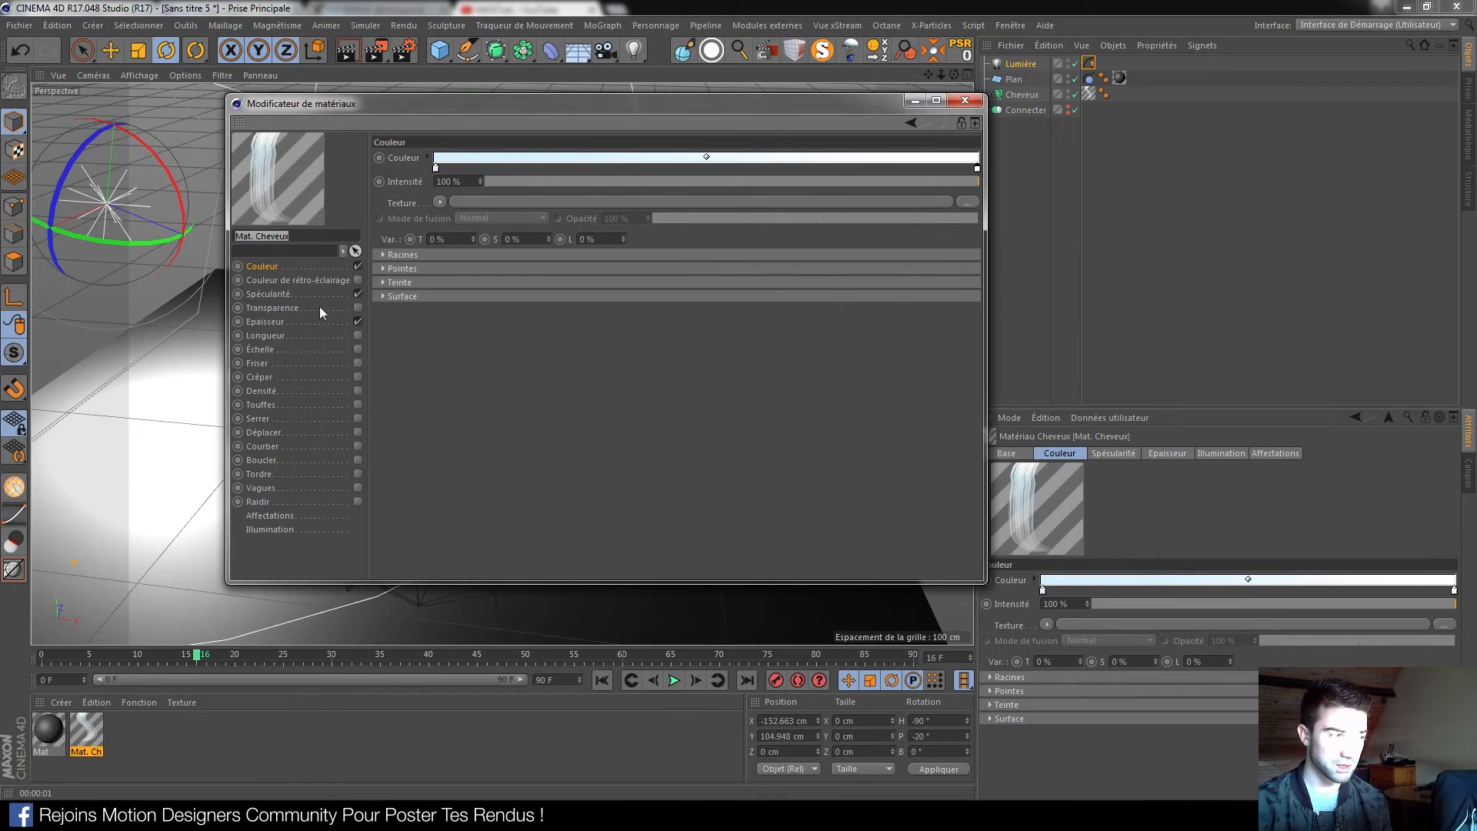
{"action": "left_click", "coordinate": [266, 321]}
{"action": "left_click", "coordinate": [475, 157]}
{"action": "left_click_drag", "start_coordinate": [439, 159], "coordinate": [415, 164]}
{"action": "type", "text": "2"}
{"action": "key", "text": "Return"}
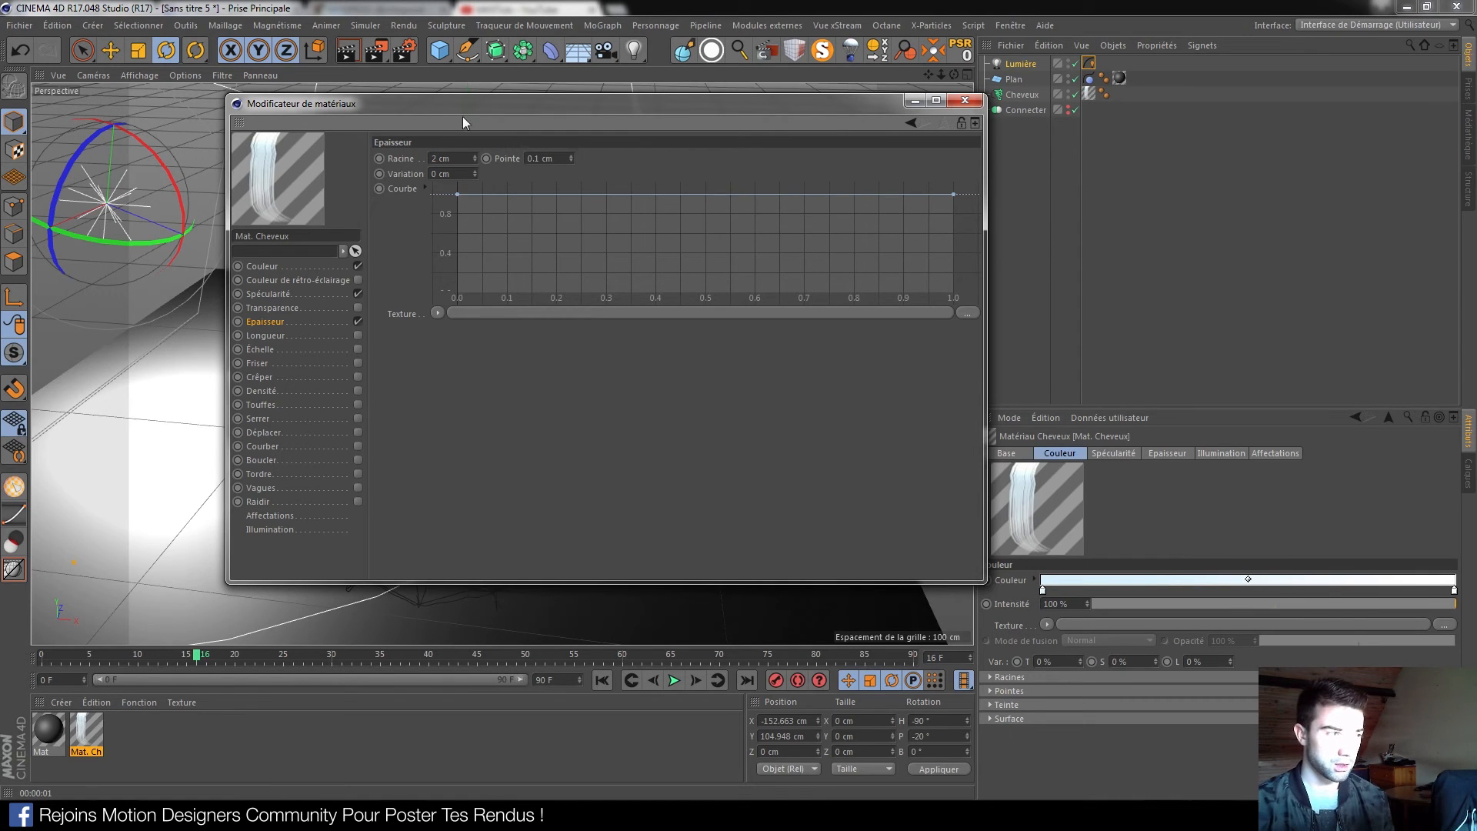
Enable Friser on the Mat. Cheveux hair material at 50%
{"action": "left_click", "coordinate": [265, 335]}
{"action": "left_click", "coordinate": [283, 307]}
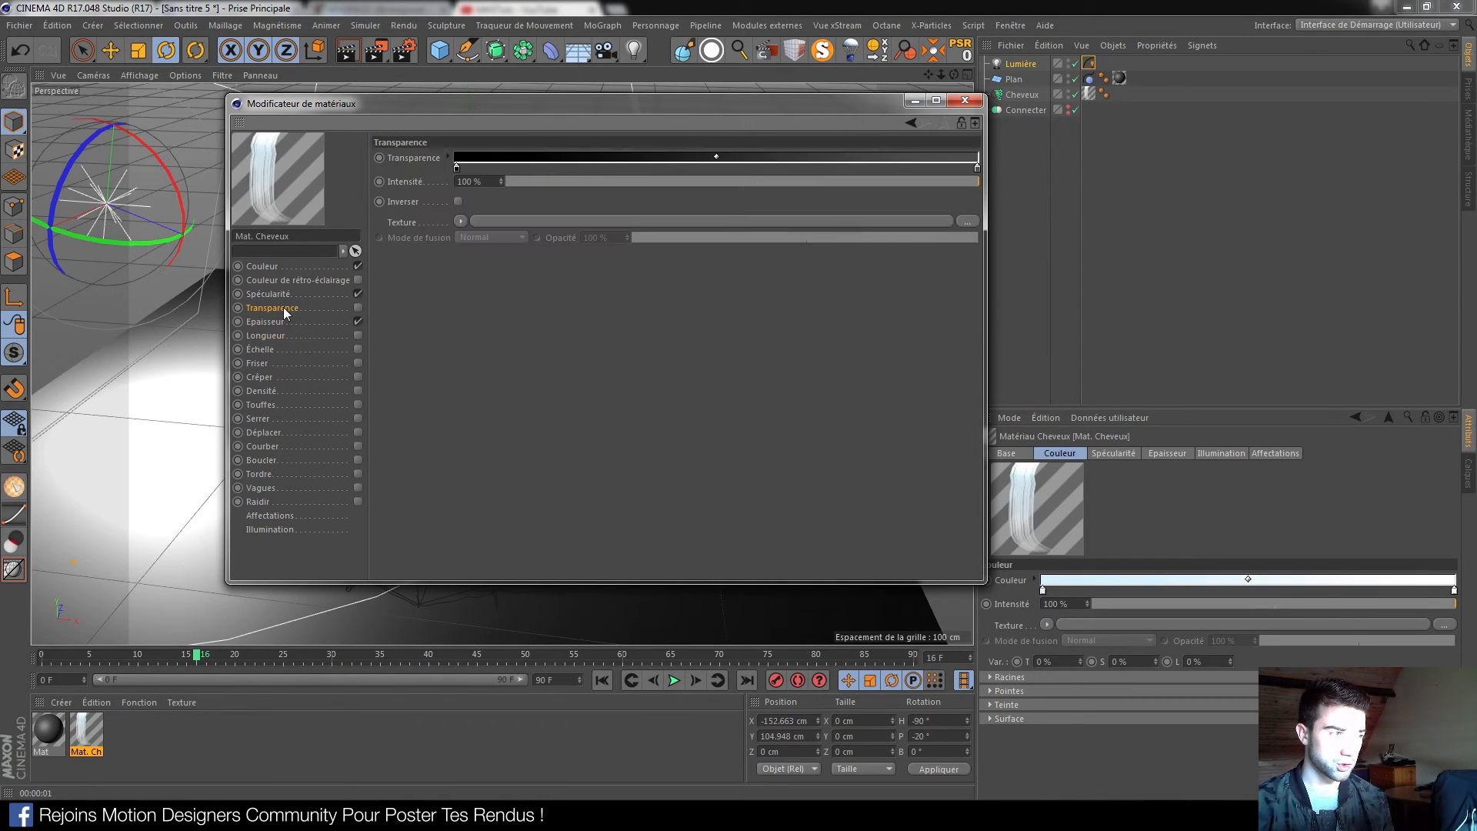
{"action": "left_click", "coordinate": [292, 294]}
{"action": "left_click", "coordinate": [262, 363]}
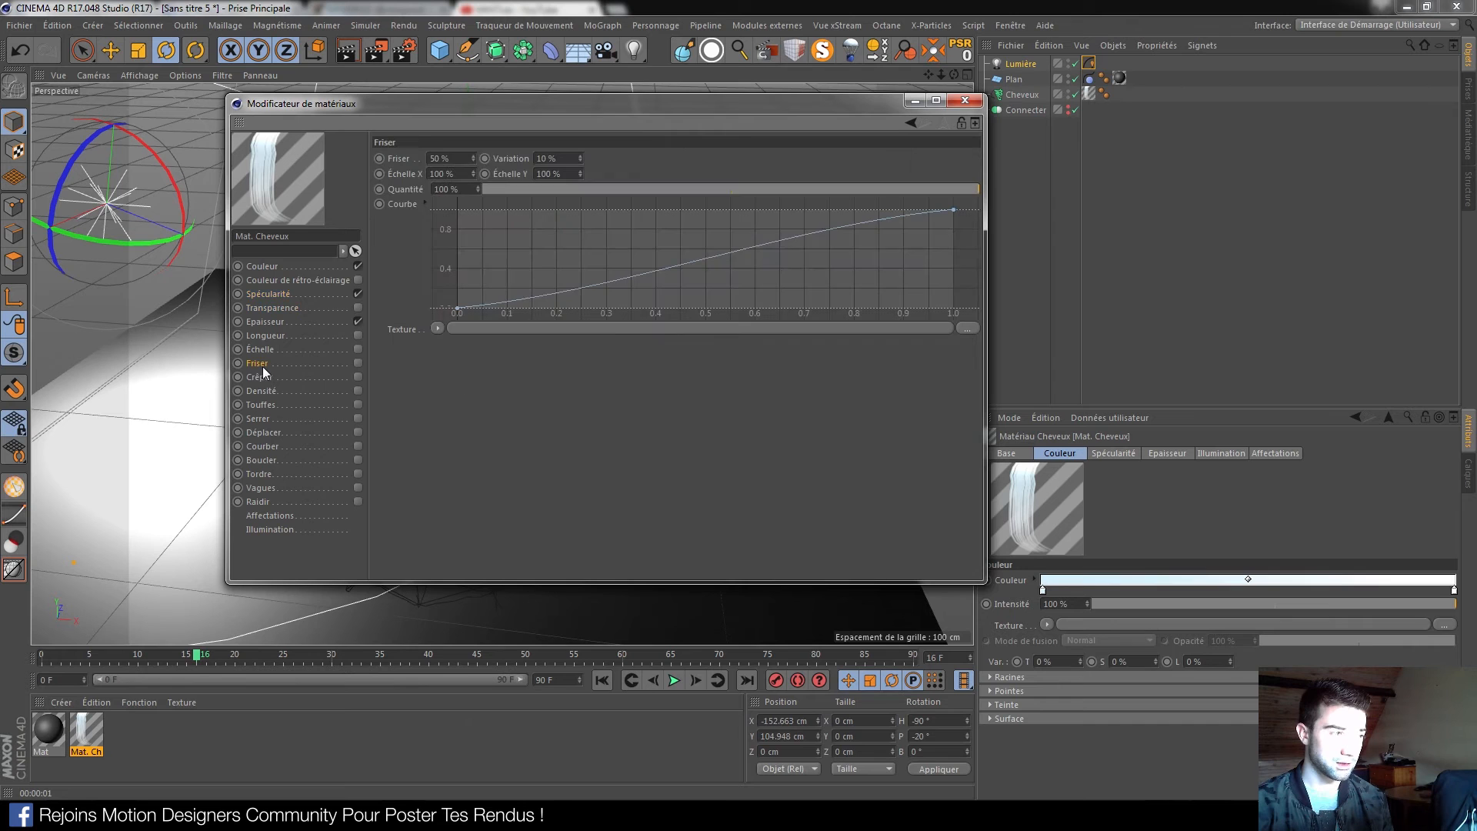
{"action": "left_click", "coordinate": [357, 363]}
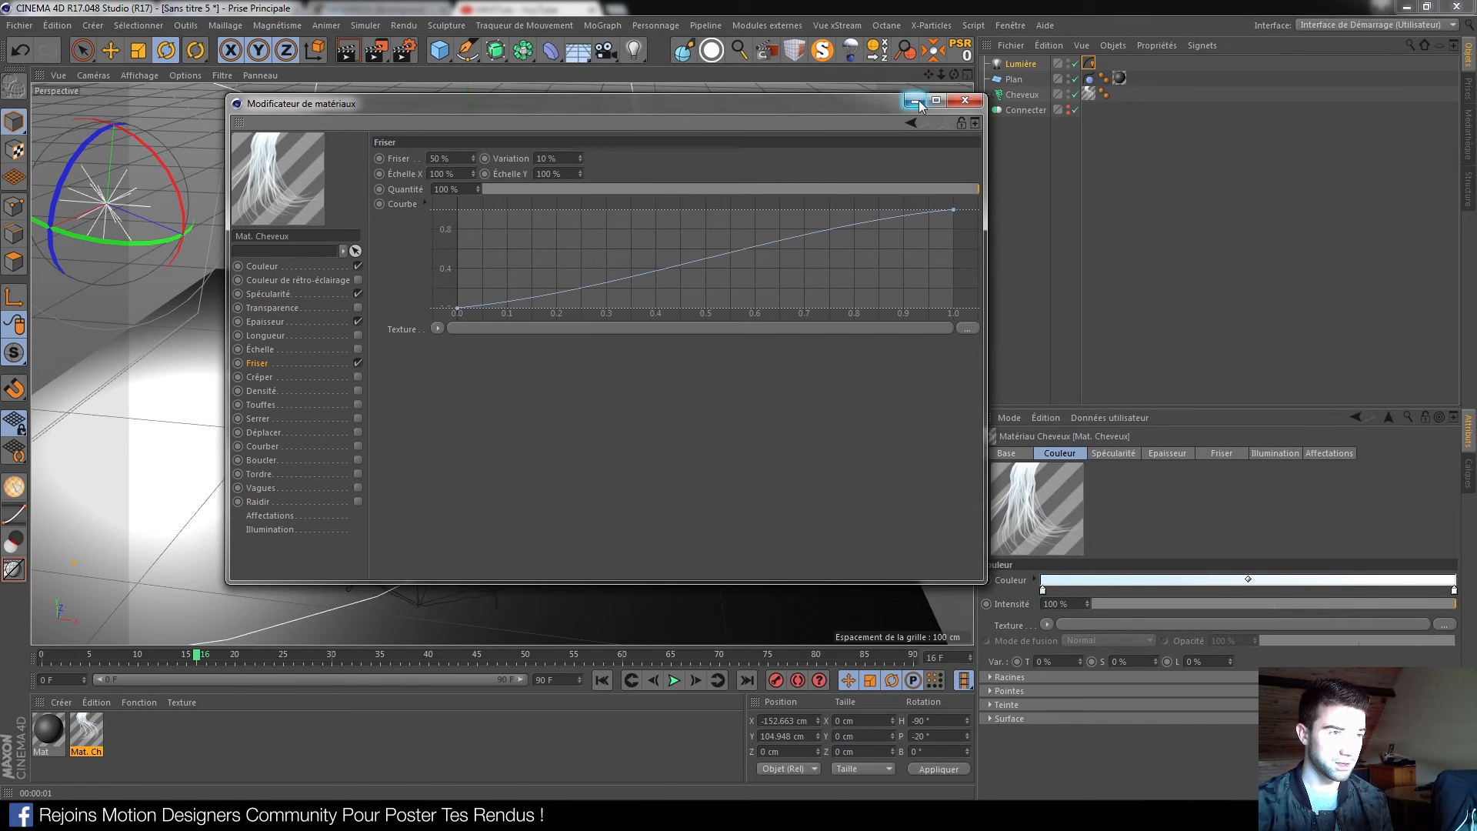
{"action": "left_click", "coordinate": [915, 100]}
Replay the sphere's fall and render the frizzy strands, then reopen the hair material
{"action": "left_click", "coordinate": [602, 680]}
{"action": "left_click", "coordinate": [674, 680]}
{"action": "left_click", "coordinate": [674, 680]}
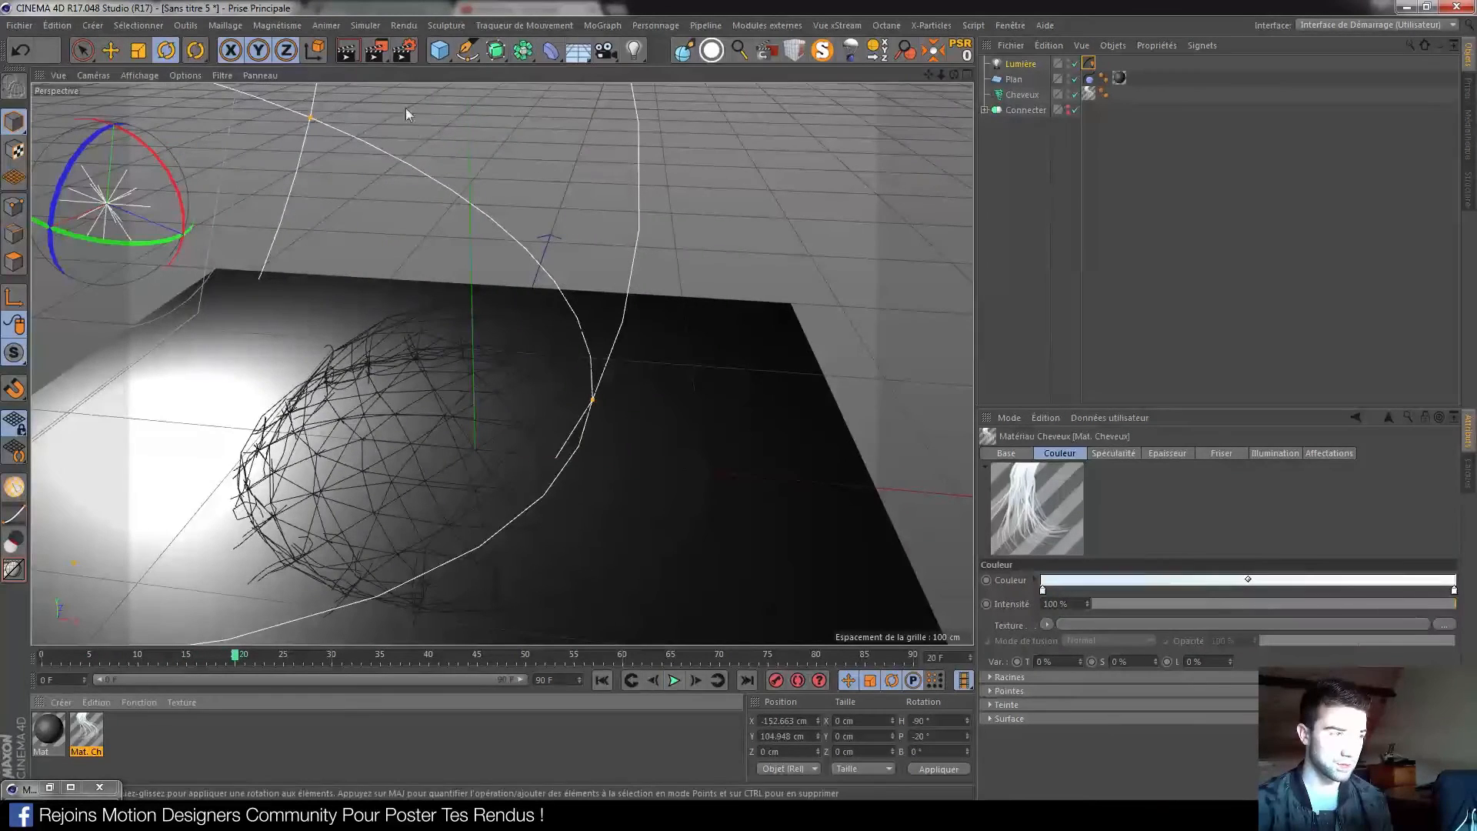
{"action": "left_click", "coordinate": [346, 56]}
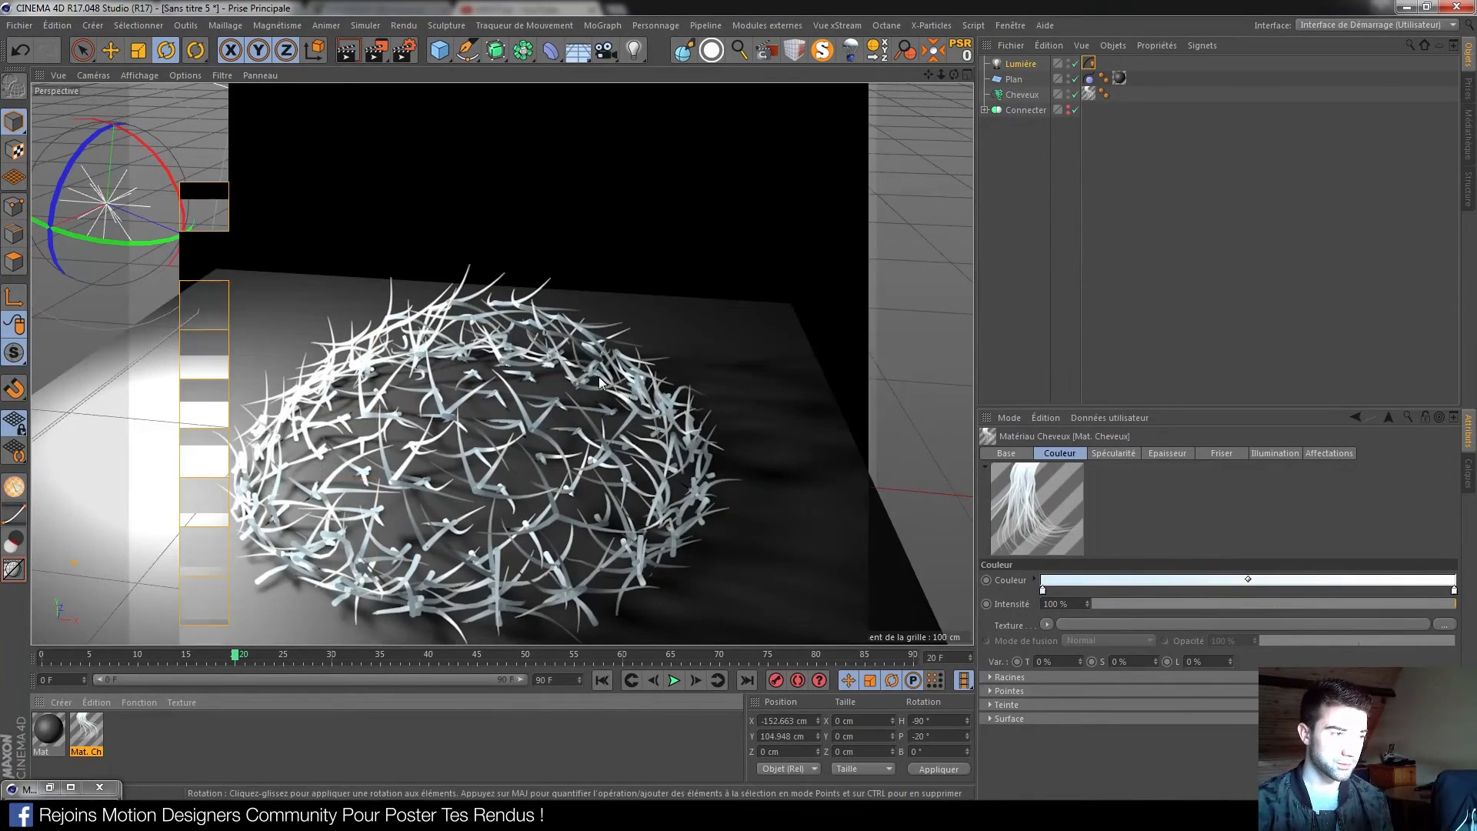
{"action": "double_click", "coordinate": [87, 733]}
Turn Friser off and render the mid-fall sphere to compare the hair
{"action": "left_click", "coordinate": [358, 363]}
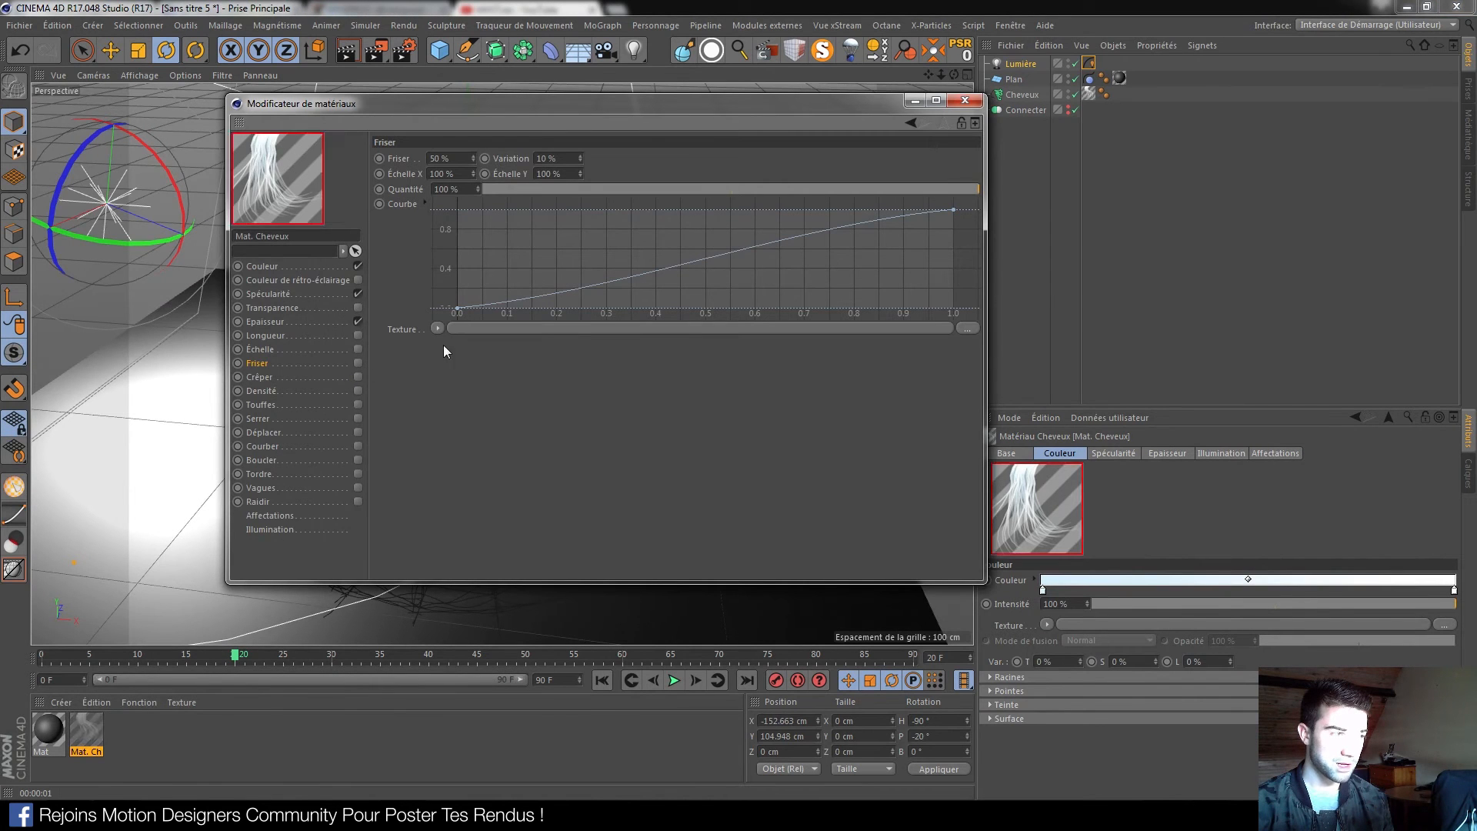
{"action": "left_click", "coordinate": [965, 100]}
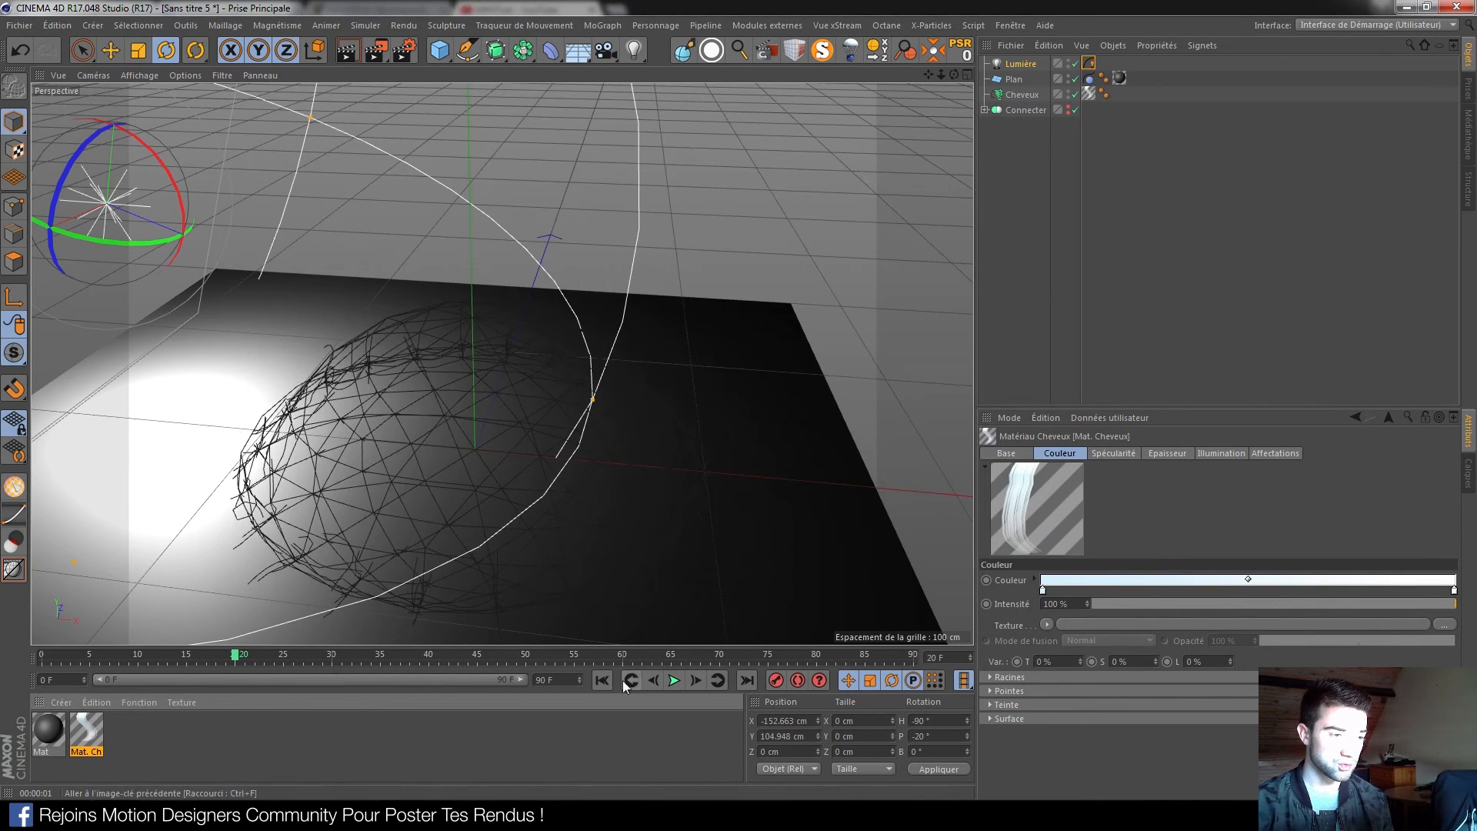
{"action": "left_click", "coordinate": [603, 681]}
{"action": "left_click", "coordinate": [675, 686]}
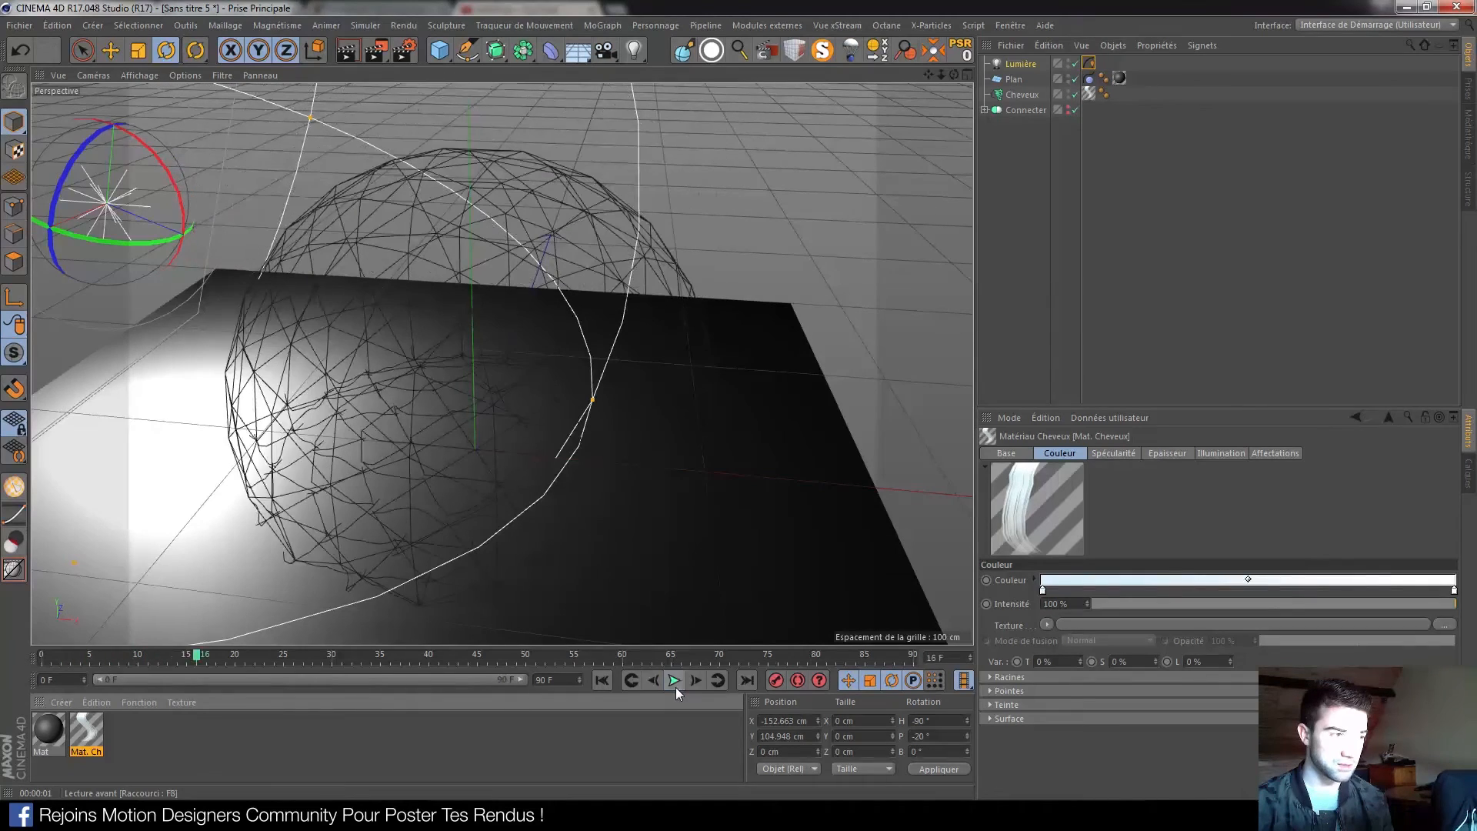
{"action": "left_click", "coordinate": [344, 58]}
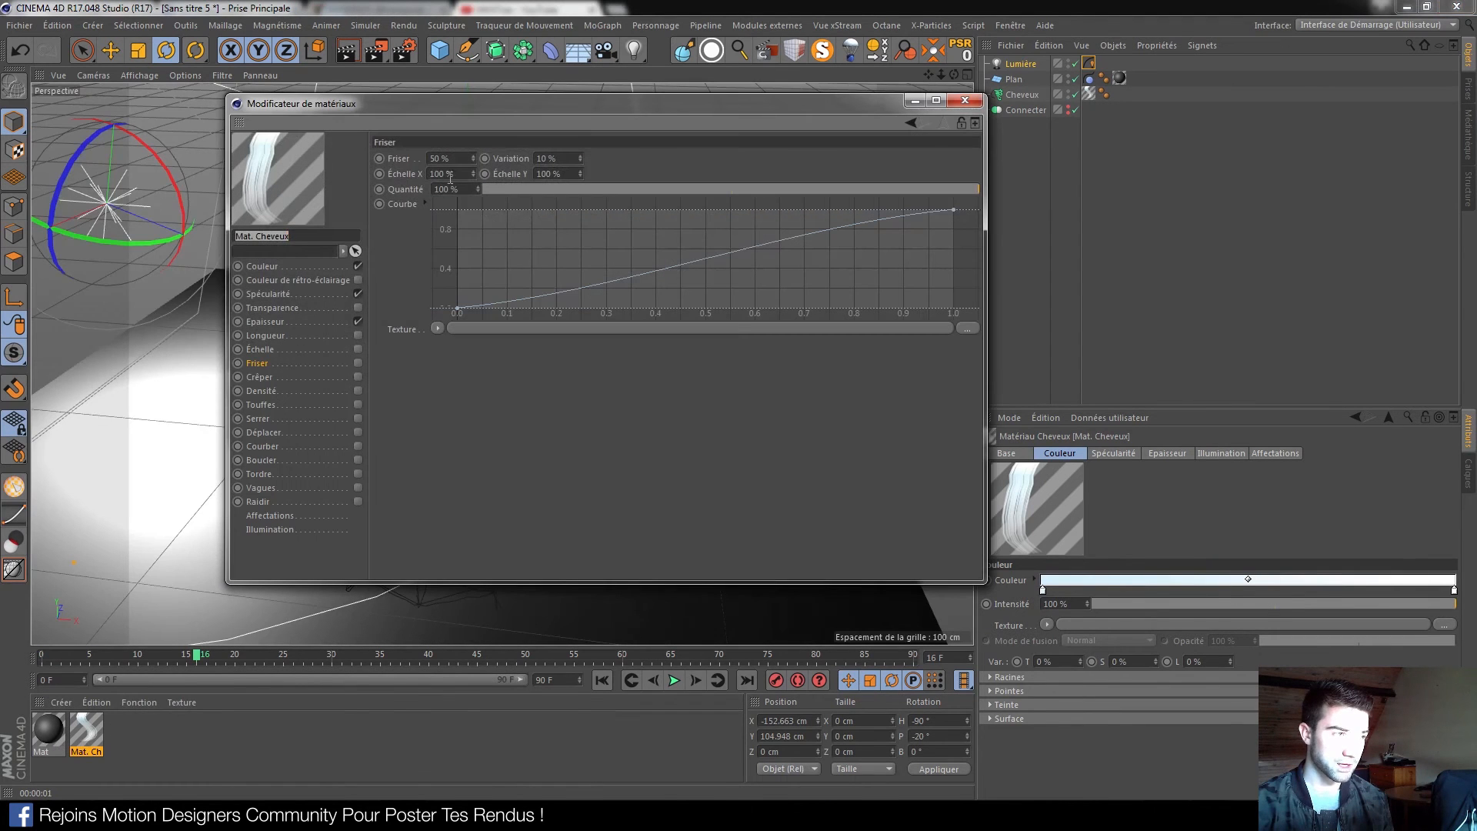
Taper the Epaisseur thickness curve by pulling its end point and the point near 0.9 down
{"action": "left_click", "coordinate": [275, 323]}
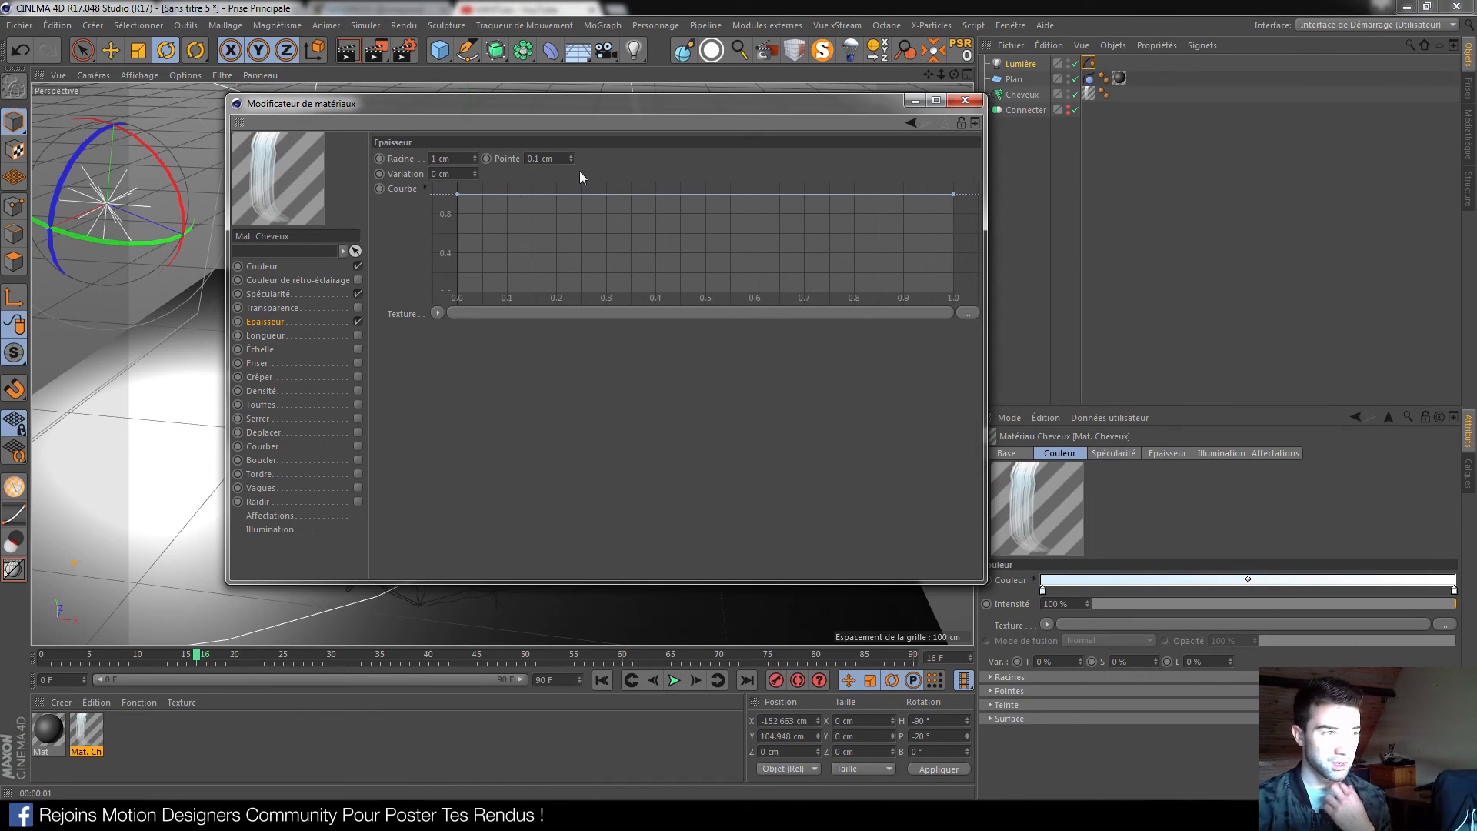
{"action": "mouse_move", "coordinate": [954, 195]}
{"action": "left_mouse_down"}
{"action": "mouse_move", "coordinate": [957, 290]}
{"action": "mouse_move", "coordinate": [962, 186]}
{"action": "left_mouse_up"}
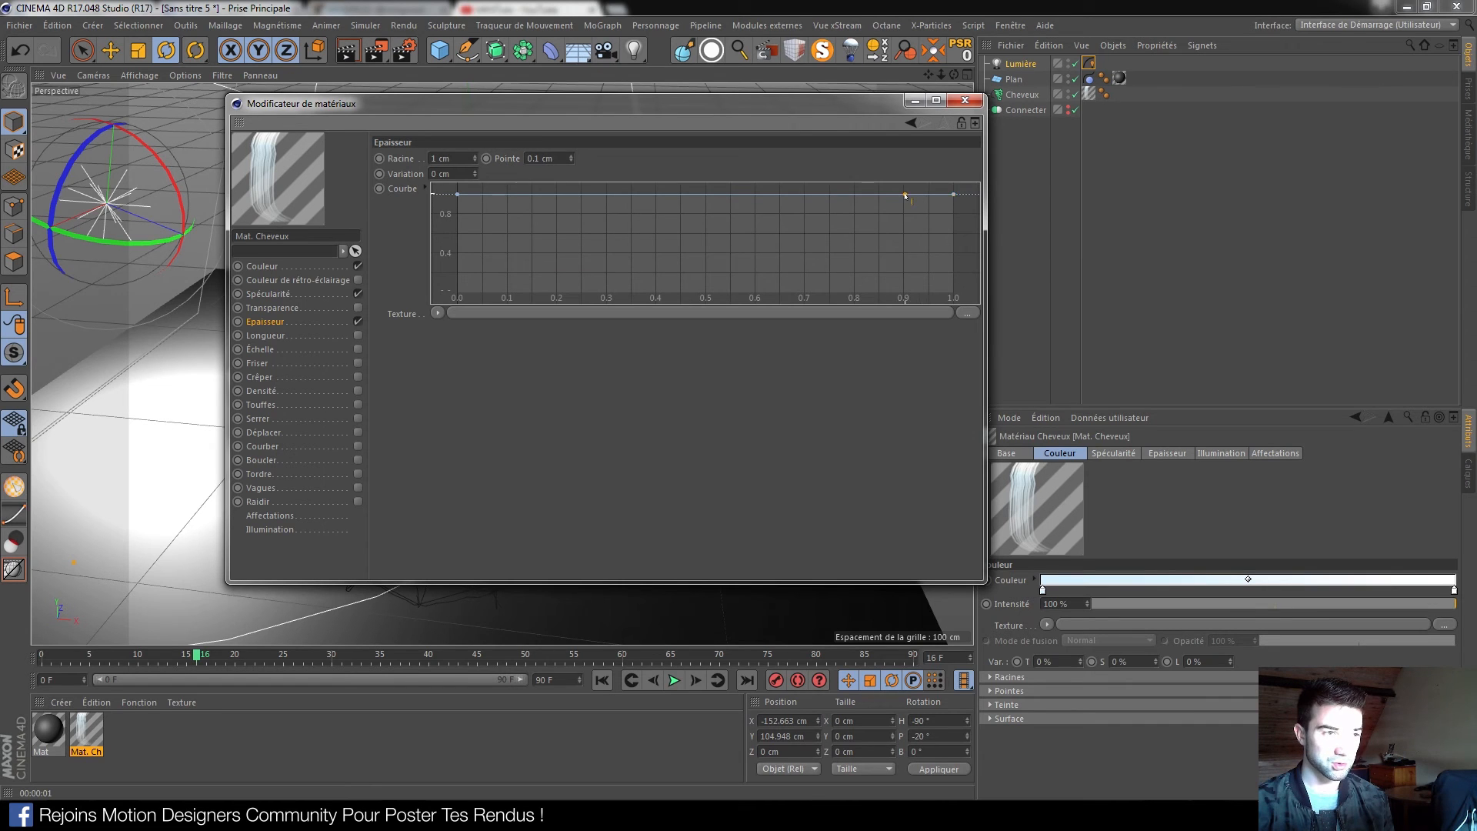
{"action": "left_click_drag", "start_coordinate": [906, 196], "coordinate": [902, 304]}
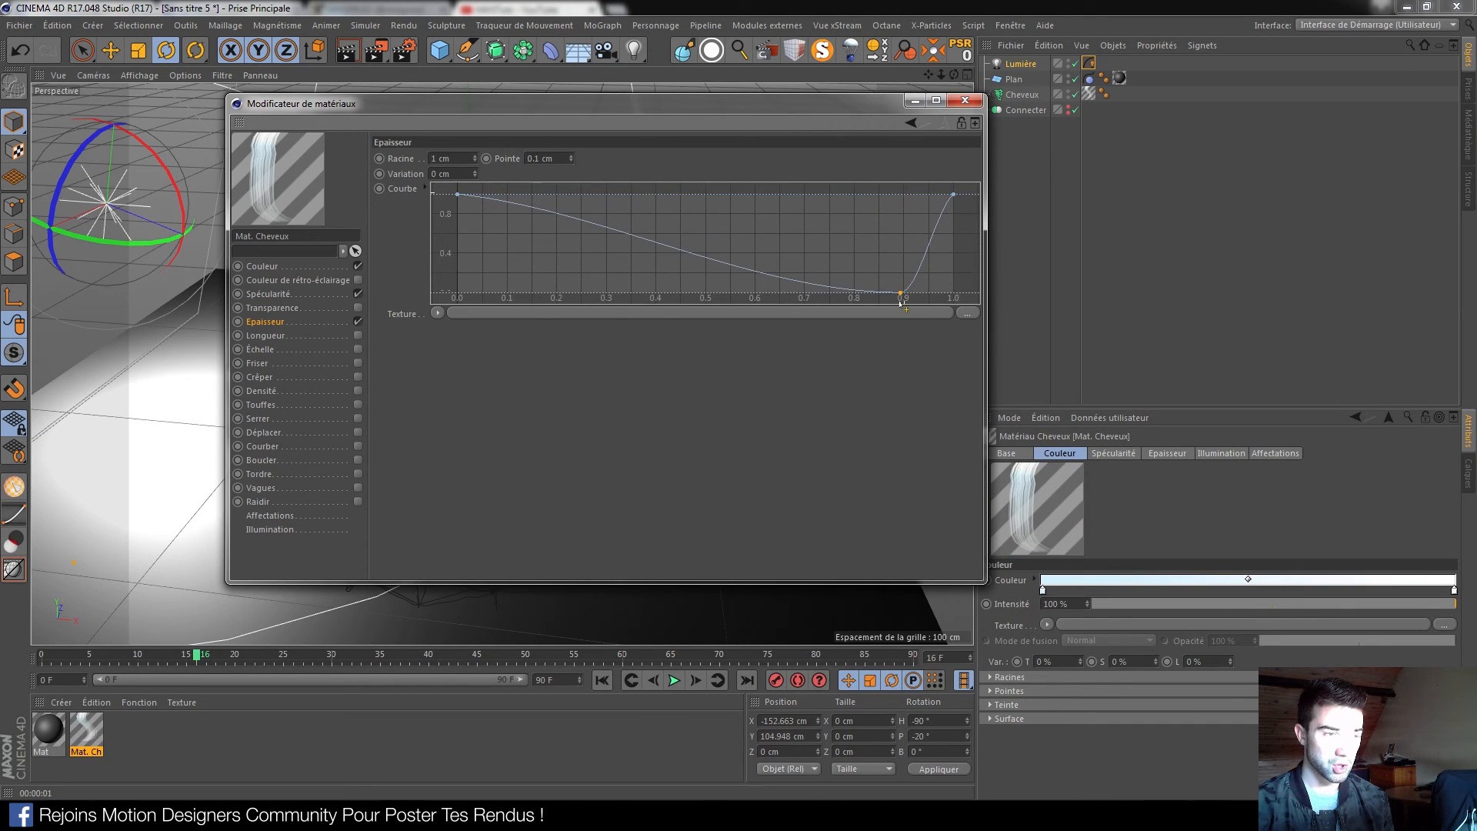
{"action": "left_click", "coordinate": [965, 100]}
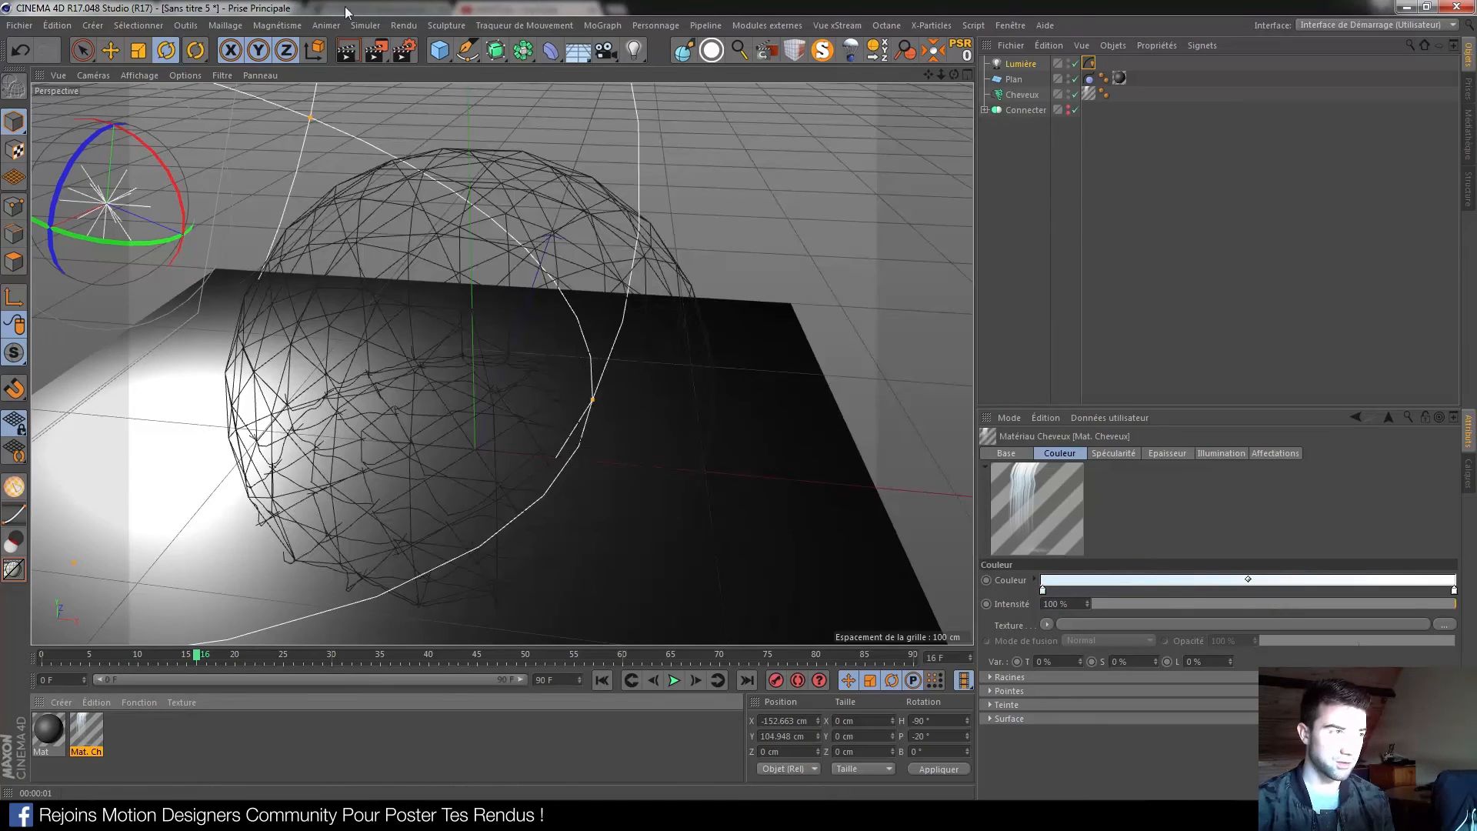
Render the tapered strands, then replay the collapse and stop at frame 27
{"action": "left_click", "coordinate": [340, 55]}
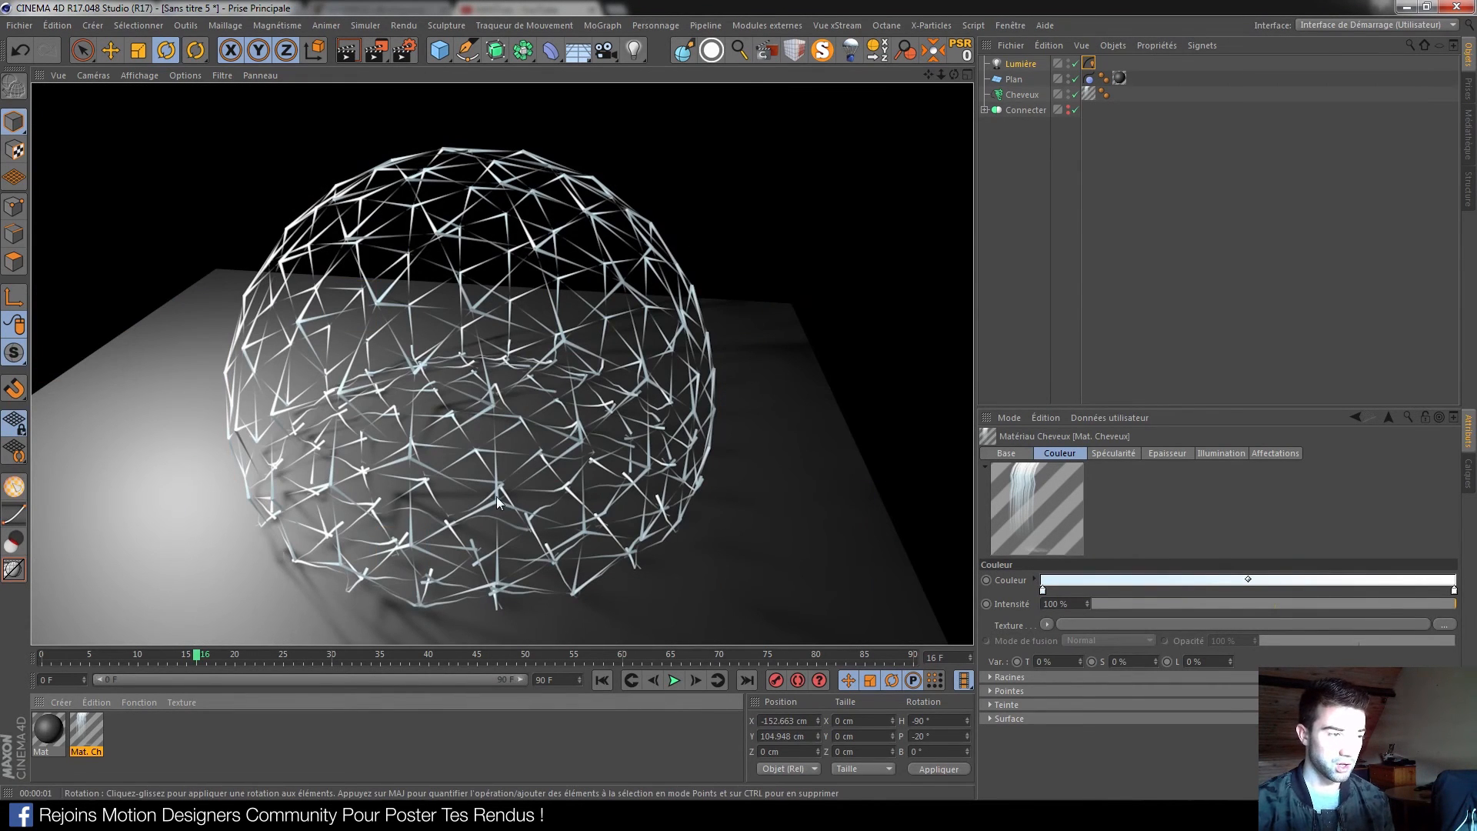
{"action": "scroll", "coordinate": [513, 396], "scroll_direction": "down", "scroll_amount": 5}
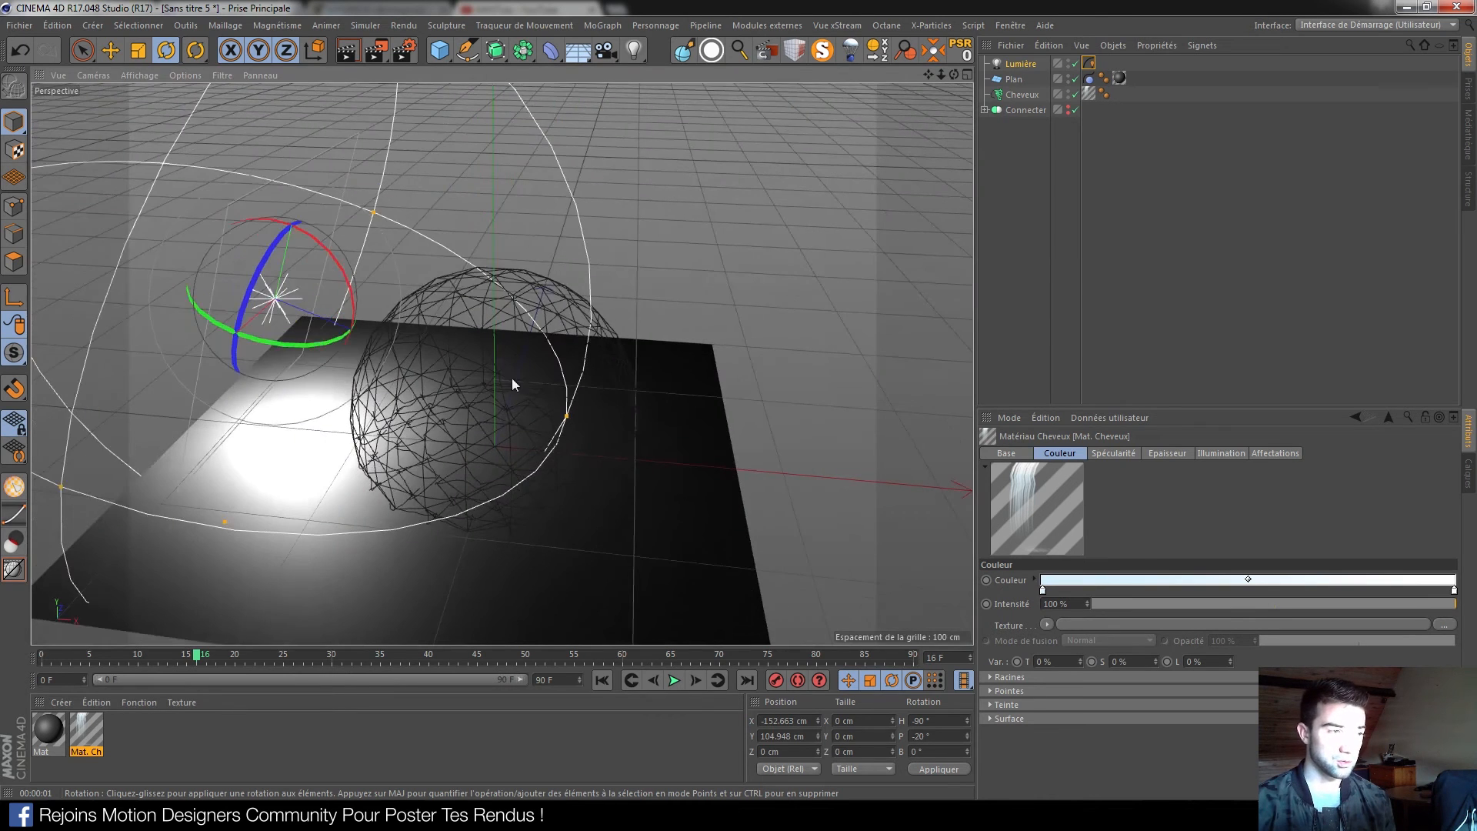
{"action": "left_click", "coordinate": [603, 680]}
{"action": "scroll", "coordinate": [524, 346], "scroll_direction": "down", "scroll_amount": 3}
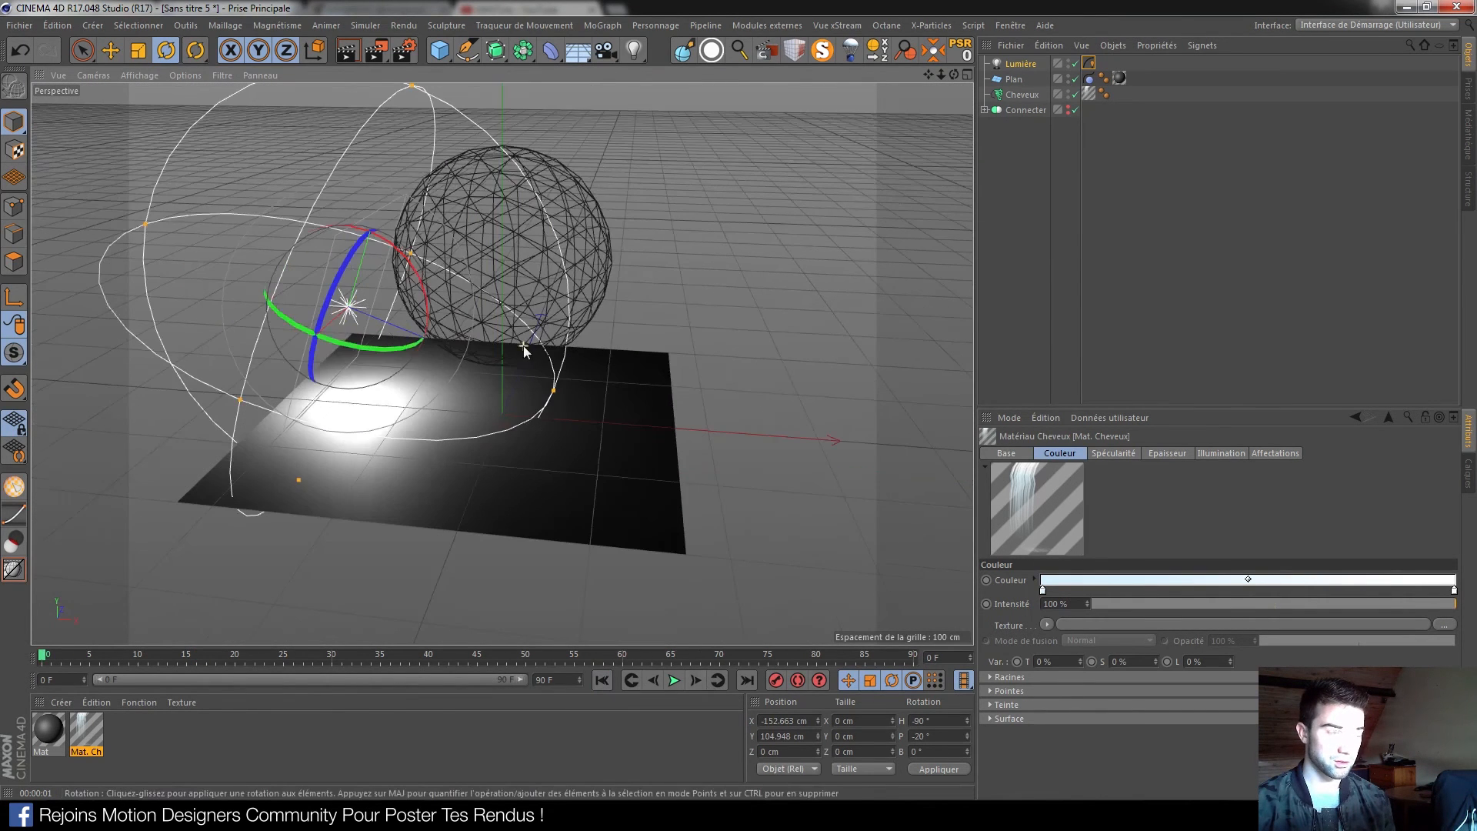
{"action": "left_click", "coordinate": [673, 679]}
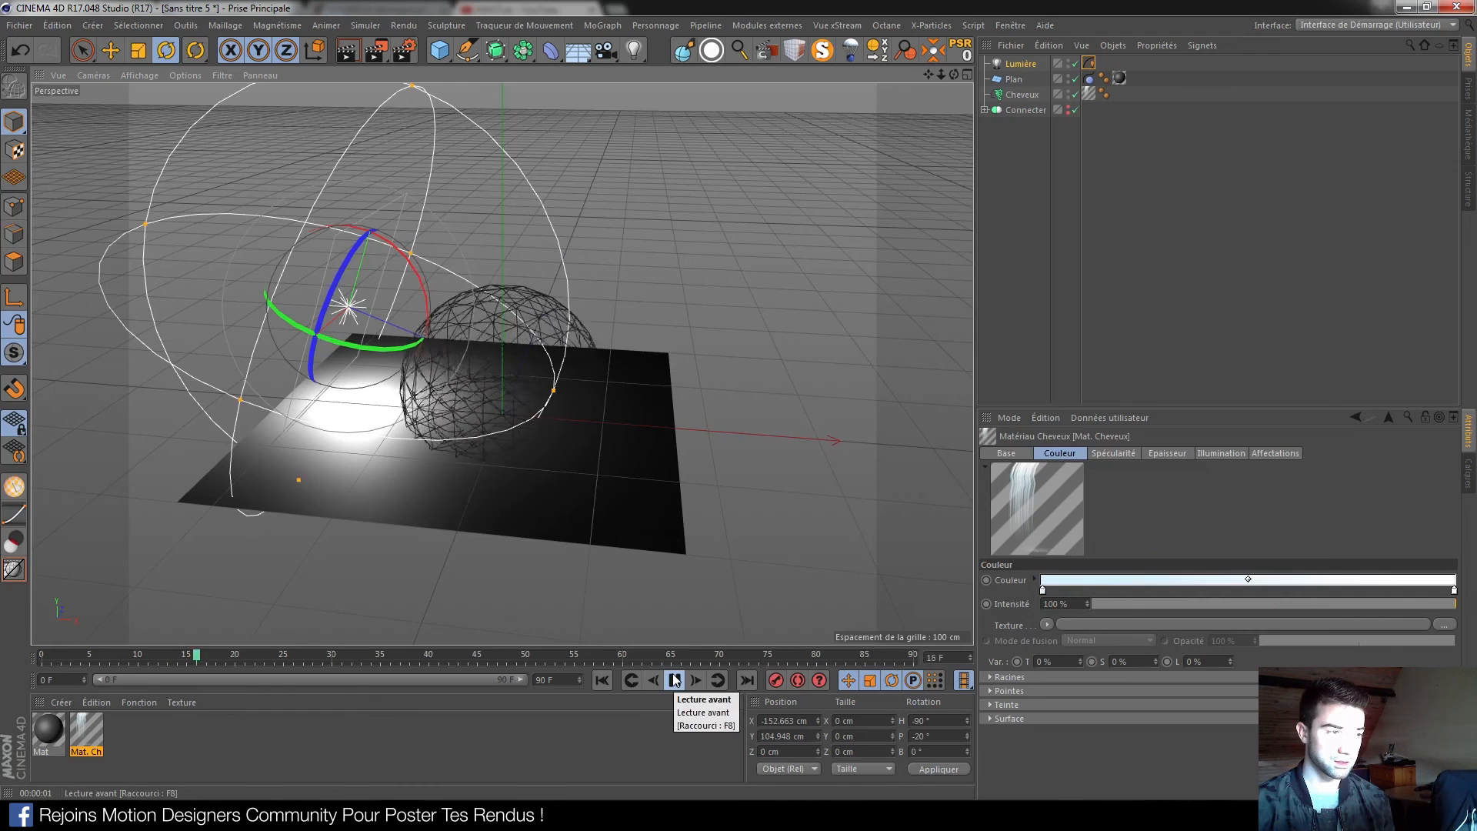
{"action": "left_click", "coordinate": [674, 680]}
Render the collapsed sphere, orbit around it, and switch over to Chrome
{"action": "left_click", "coordinate": [347, 51]}
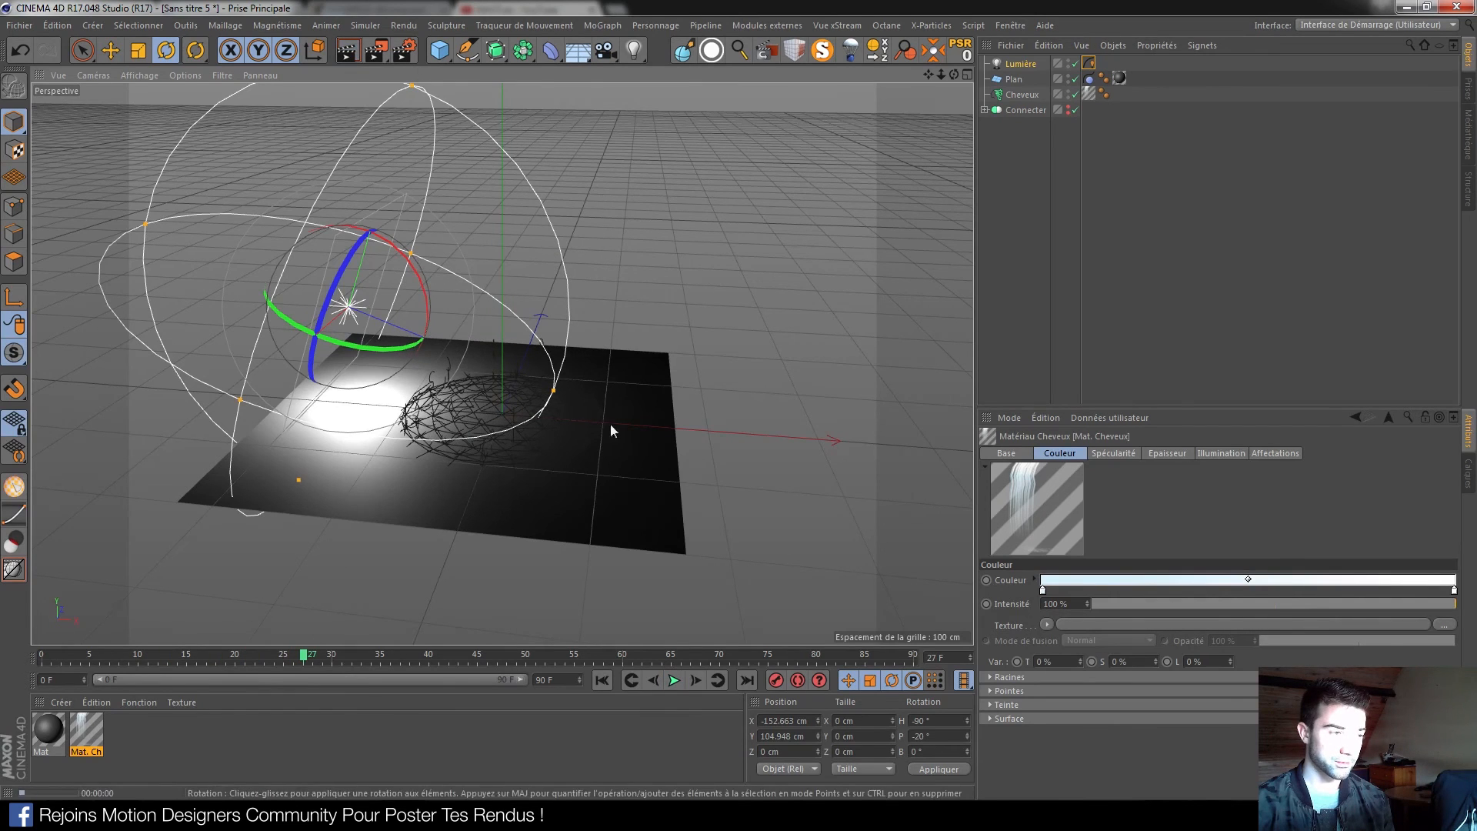
{"action": "left_click_drag", "start_coordinate": [607, 488], "coordinate": [551, 403], "text": "alt"}
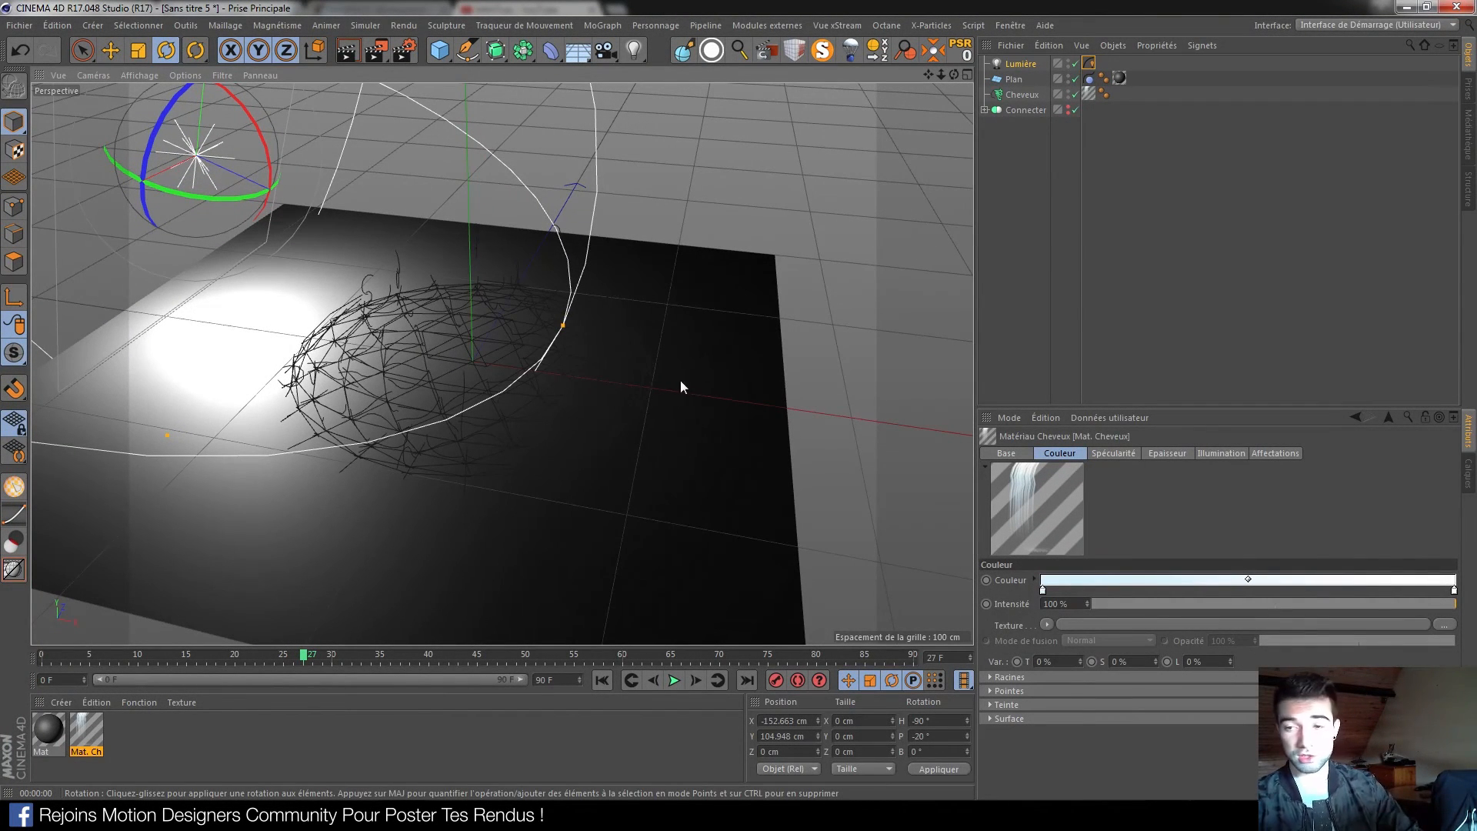
{"action": "key", "text": "alt+Tab"}
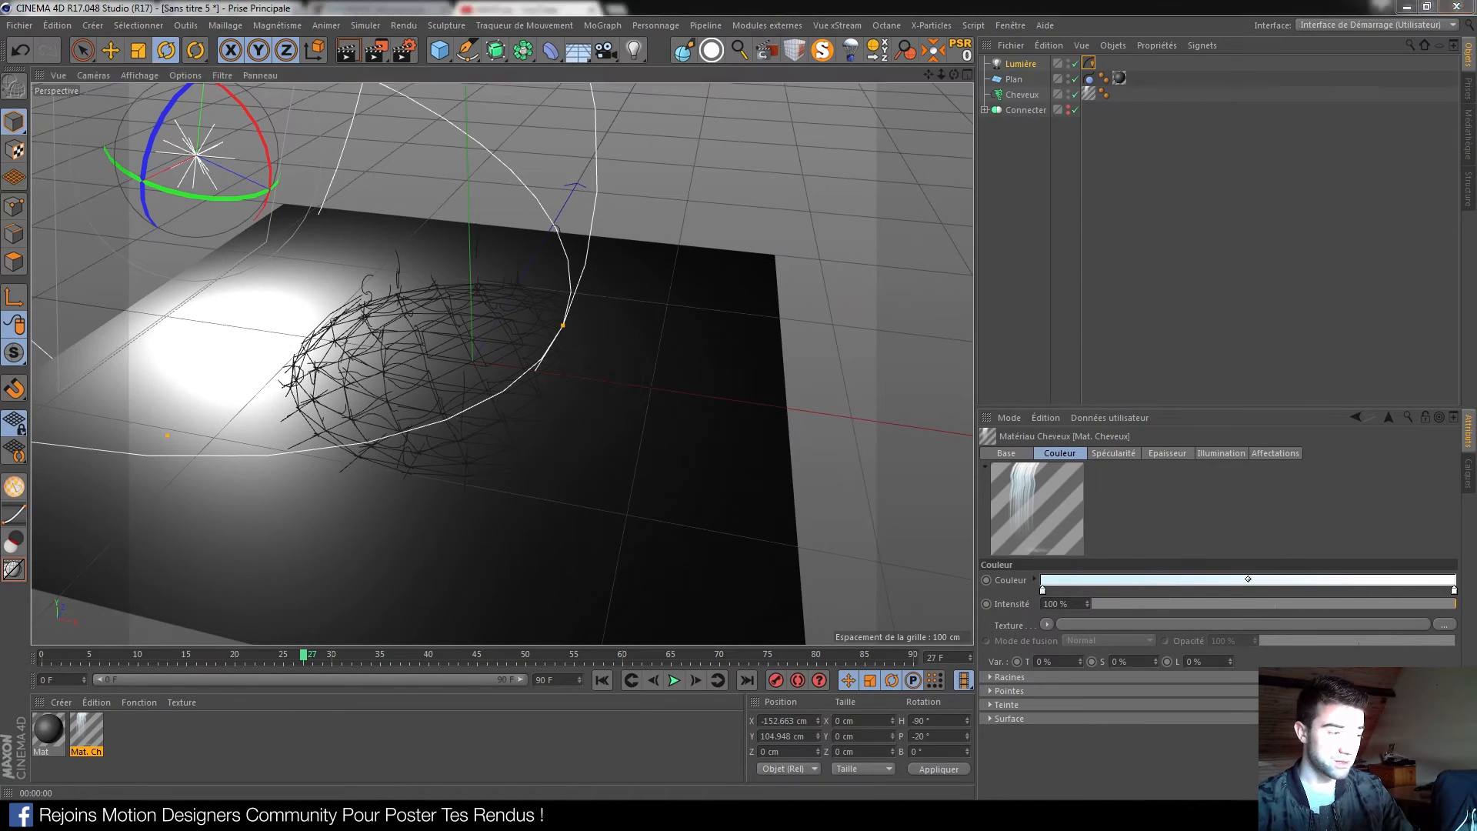
Open the Motion Designers Community group on Facebook and scroll down through its feed
{"action": "left_click", "coordinate": [77, 9]}
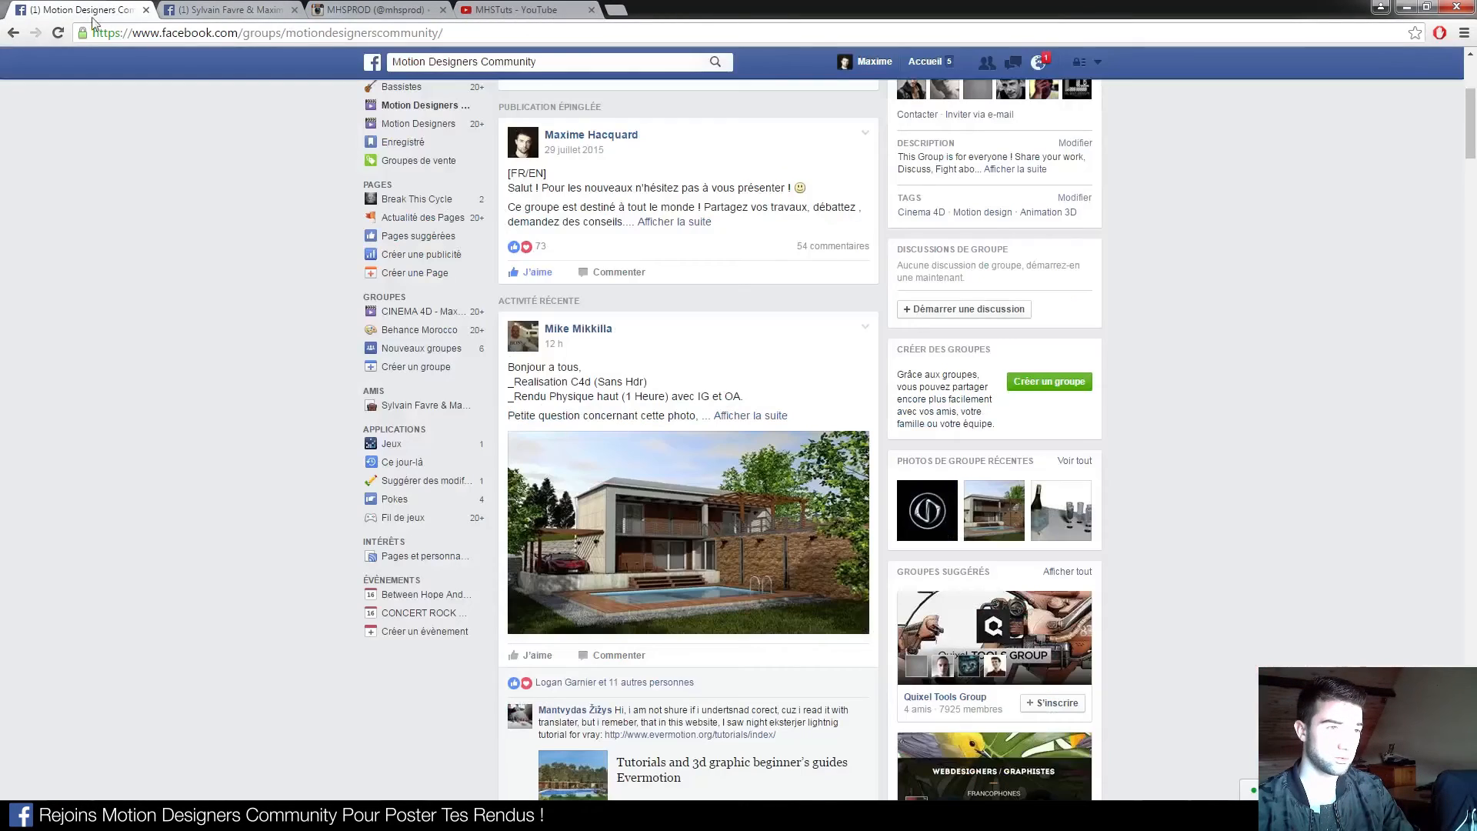
{"action": "left_click", "coordinate": [384, 163]}
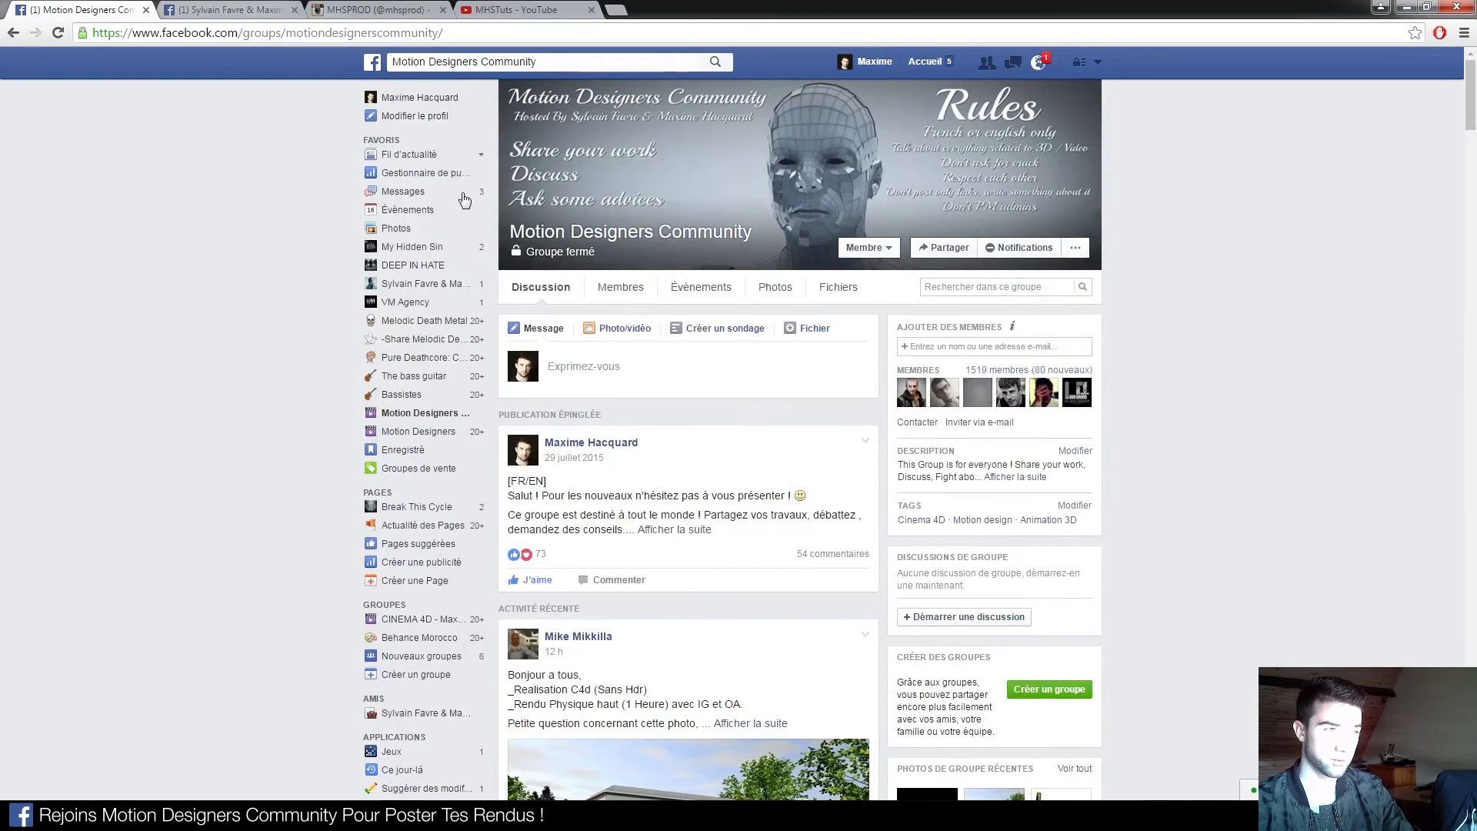
{"action": "scroll", "coordinate": [747, 300], "scroll_direction": "down", "scroll_amount": 10}
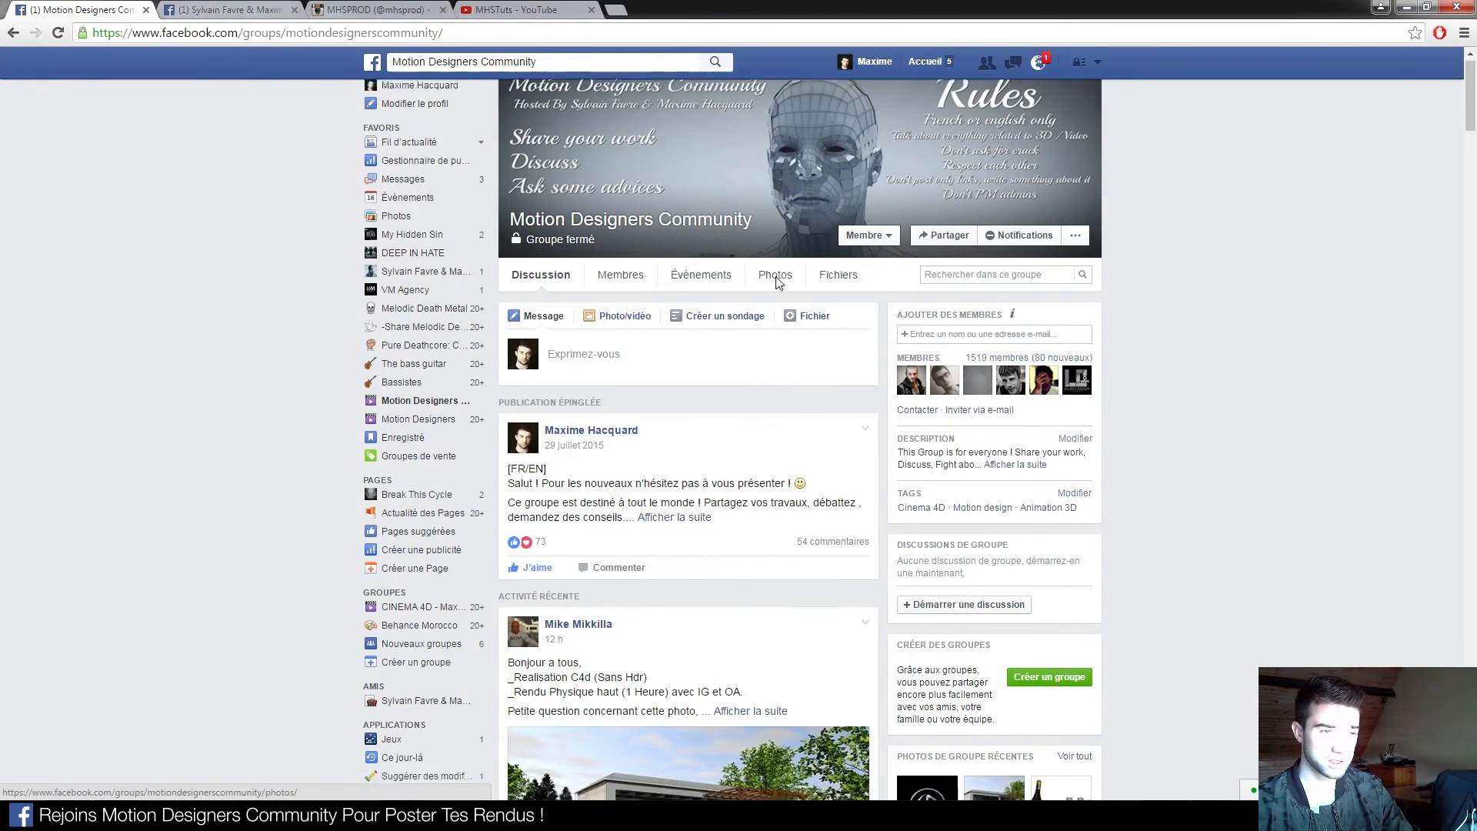
{"action": "scroll", "coordinate": [750, 306], "scroll_direction": "down", "scroll_amount": 10}
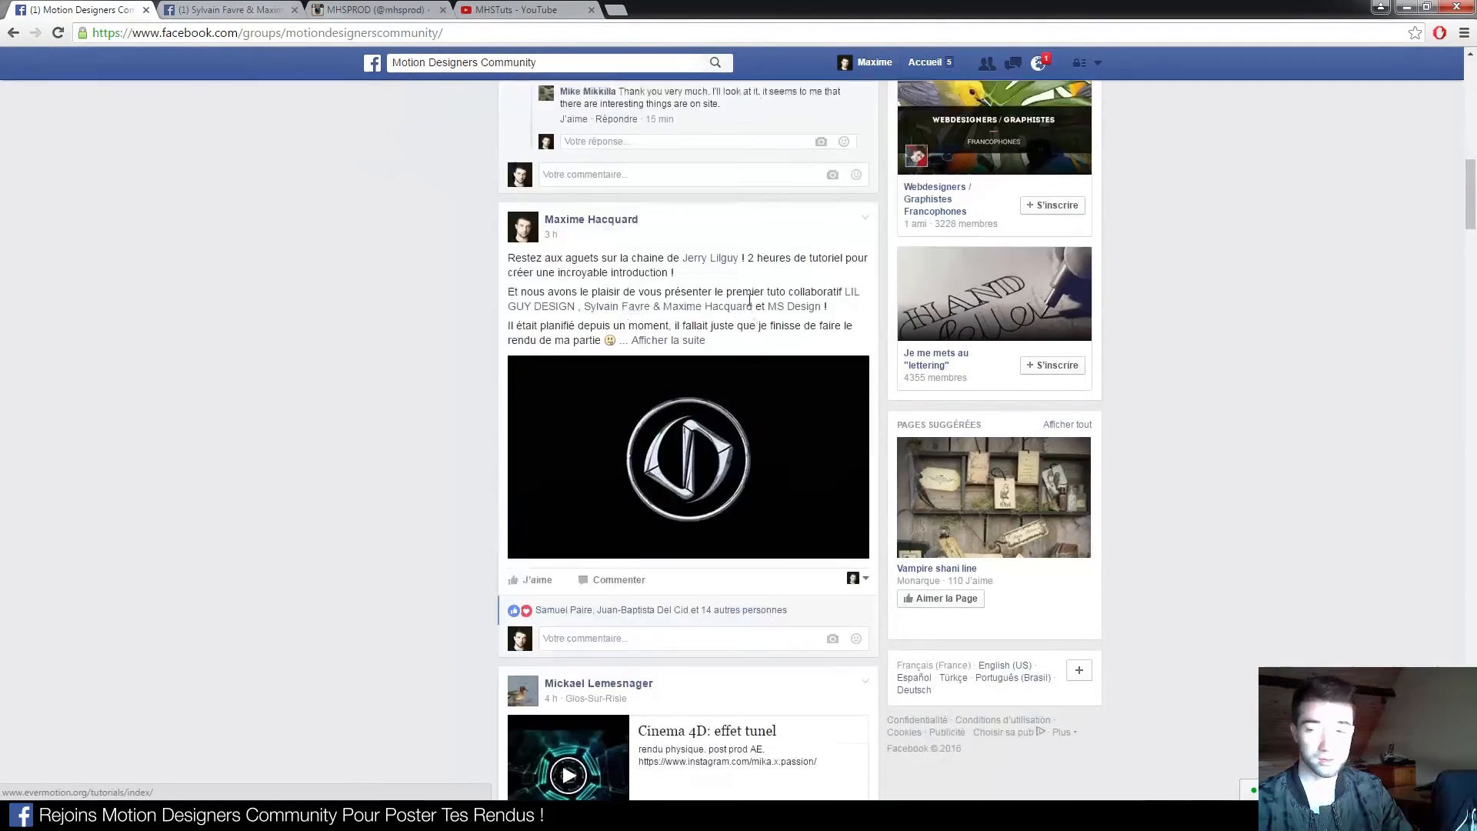
{"action": "scroll", "coordinate": [749, 324], "scroll_direction": "down", "scroll_amount": 20}
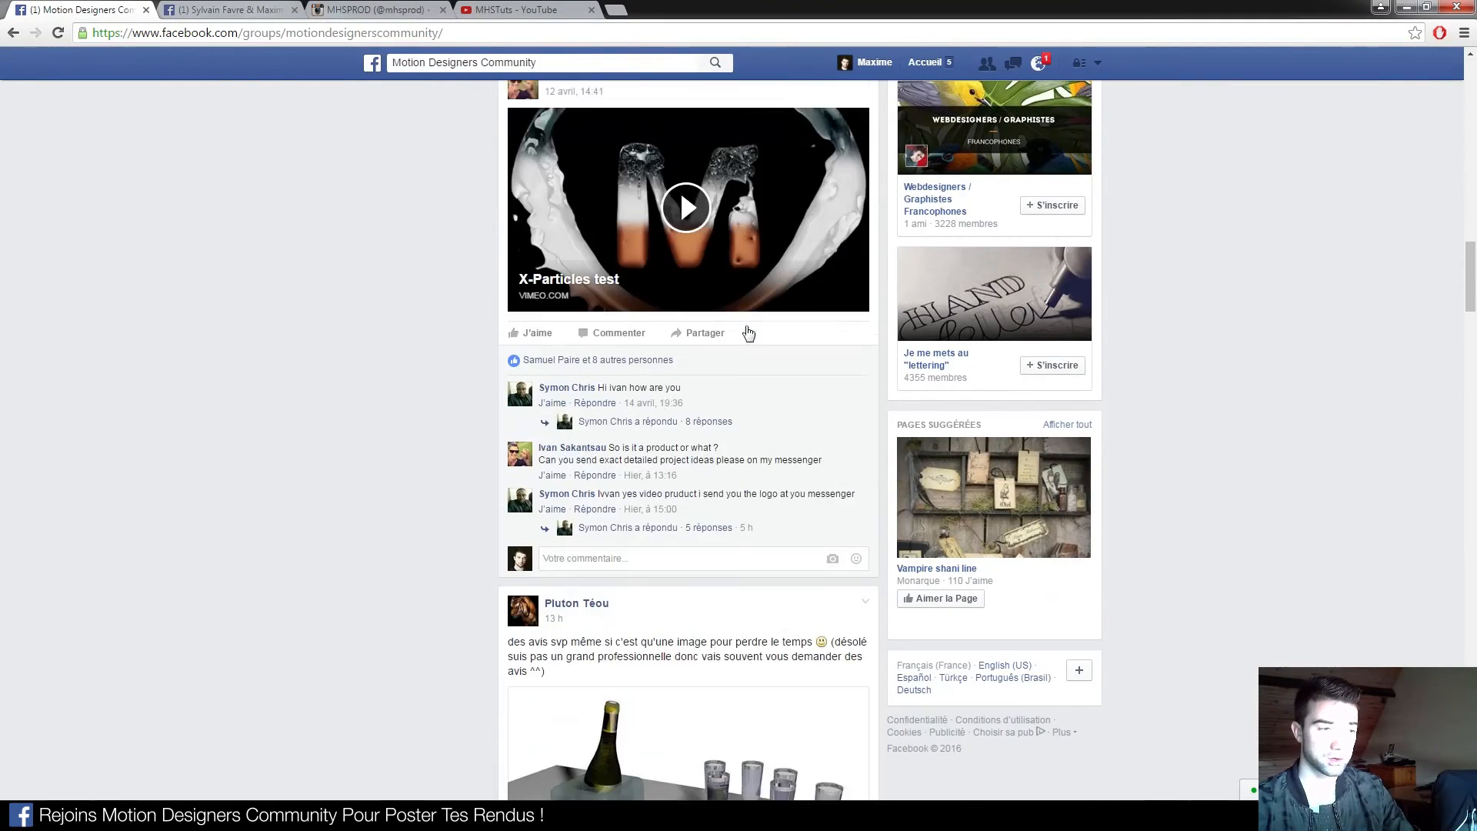
{"action": "scroll", "coordinate": [522, 382], "scroll_direction": "down", "scroll_amount": 20}
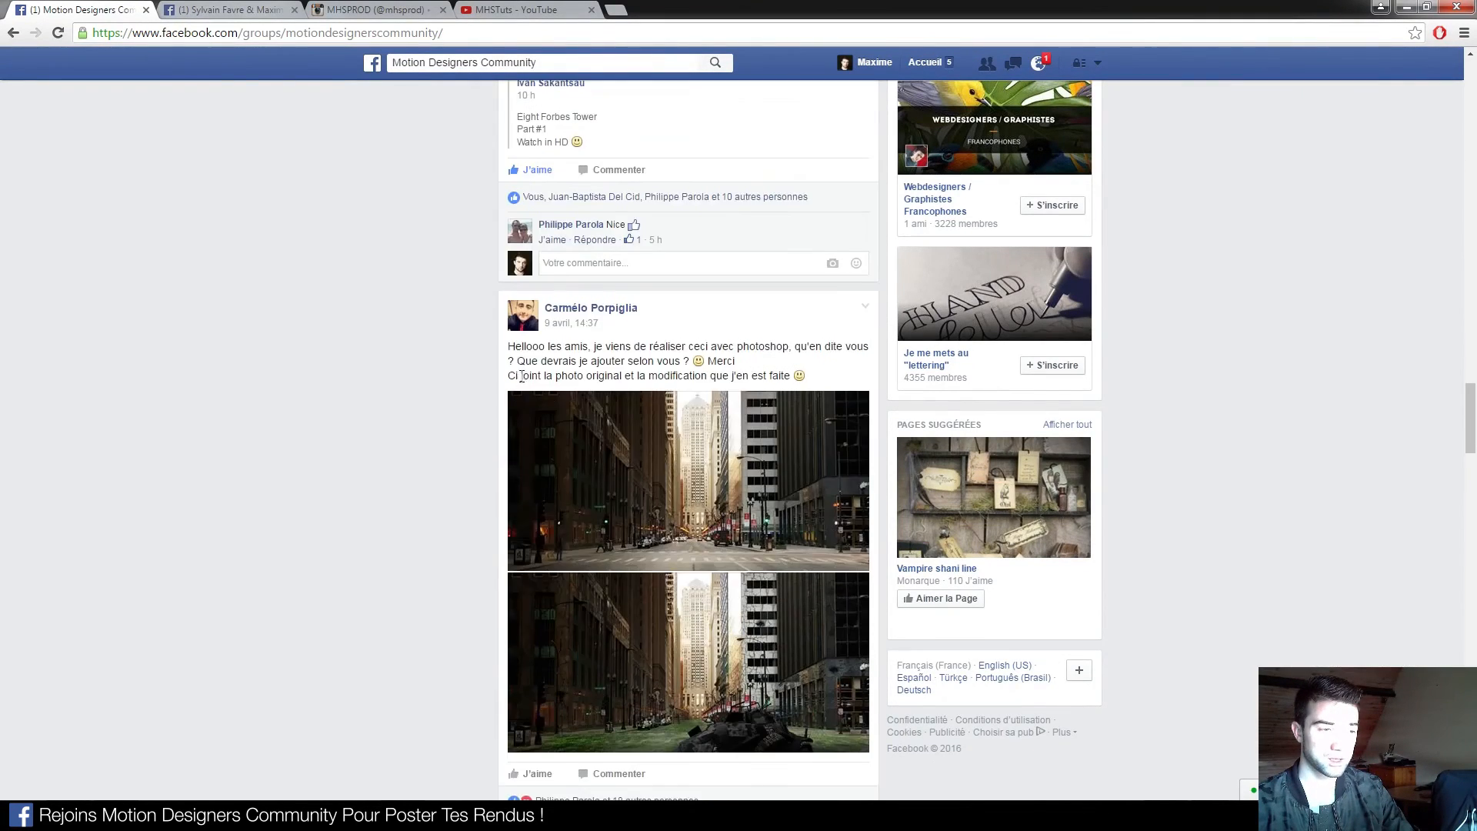
{"action": "scroll", "coordinate": [492, 394], "scroll_direction": "down", "scroll_amount": 20}
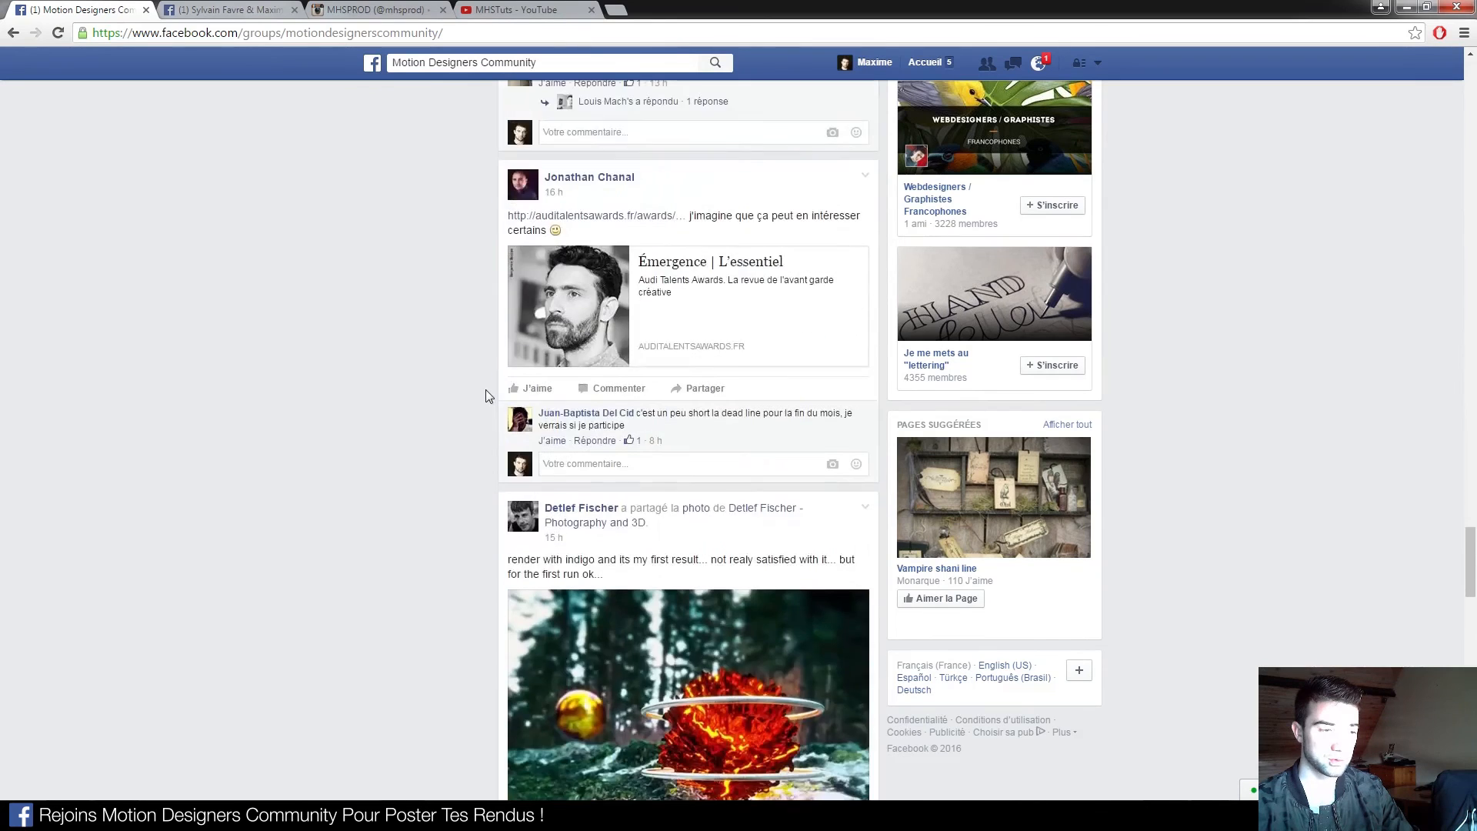
{"action": "scroll", "coordinate": [486, 390], "scroll_direction": "down", "scroll_amount": 15}
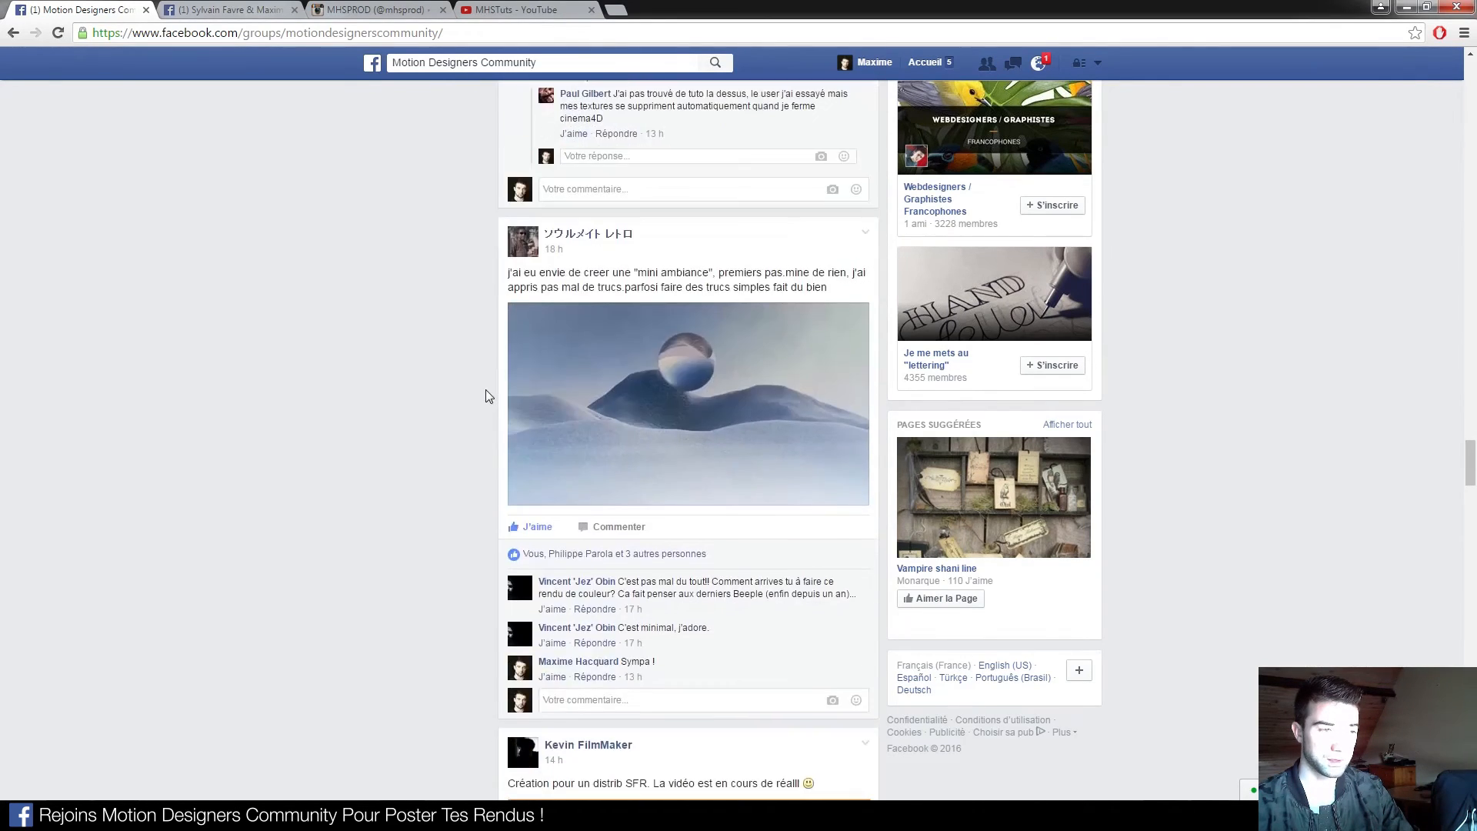
{"action": "scroll", "coordinate": [475, 399], "scroll_direction": "down", "scroll_amount": 6}
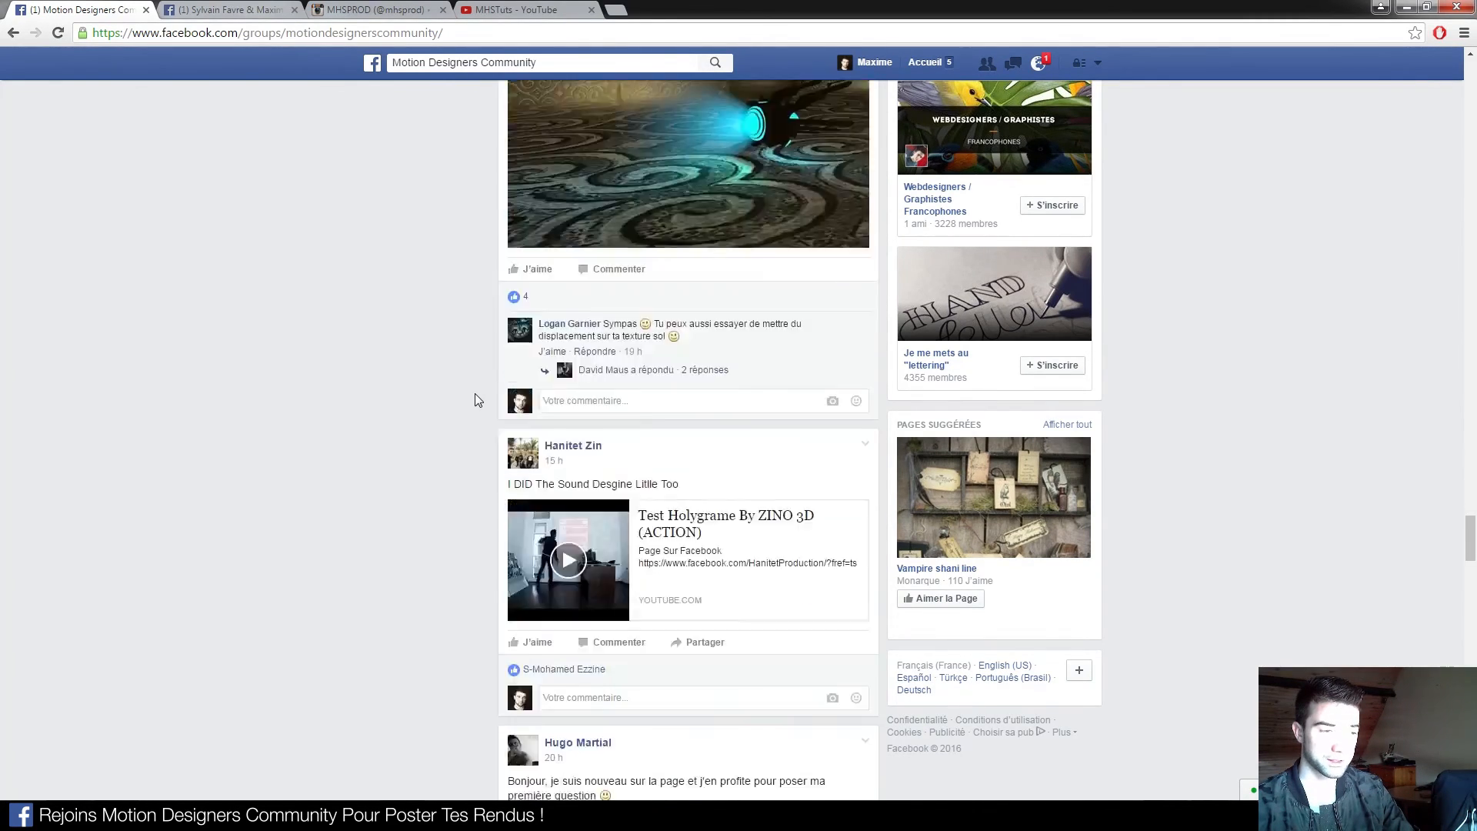
{"action": "scroll", "coordinate": [519, 427], "scroll_direction": "down", "scroll_amount": 4}
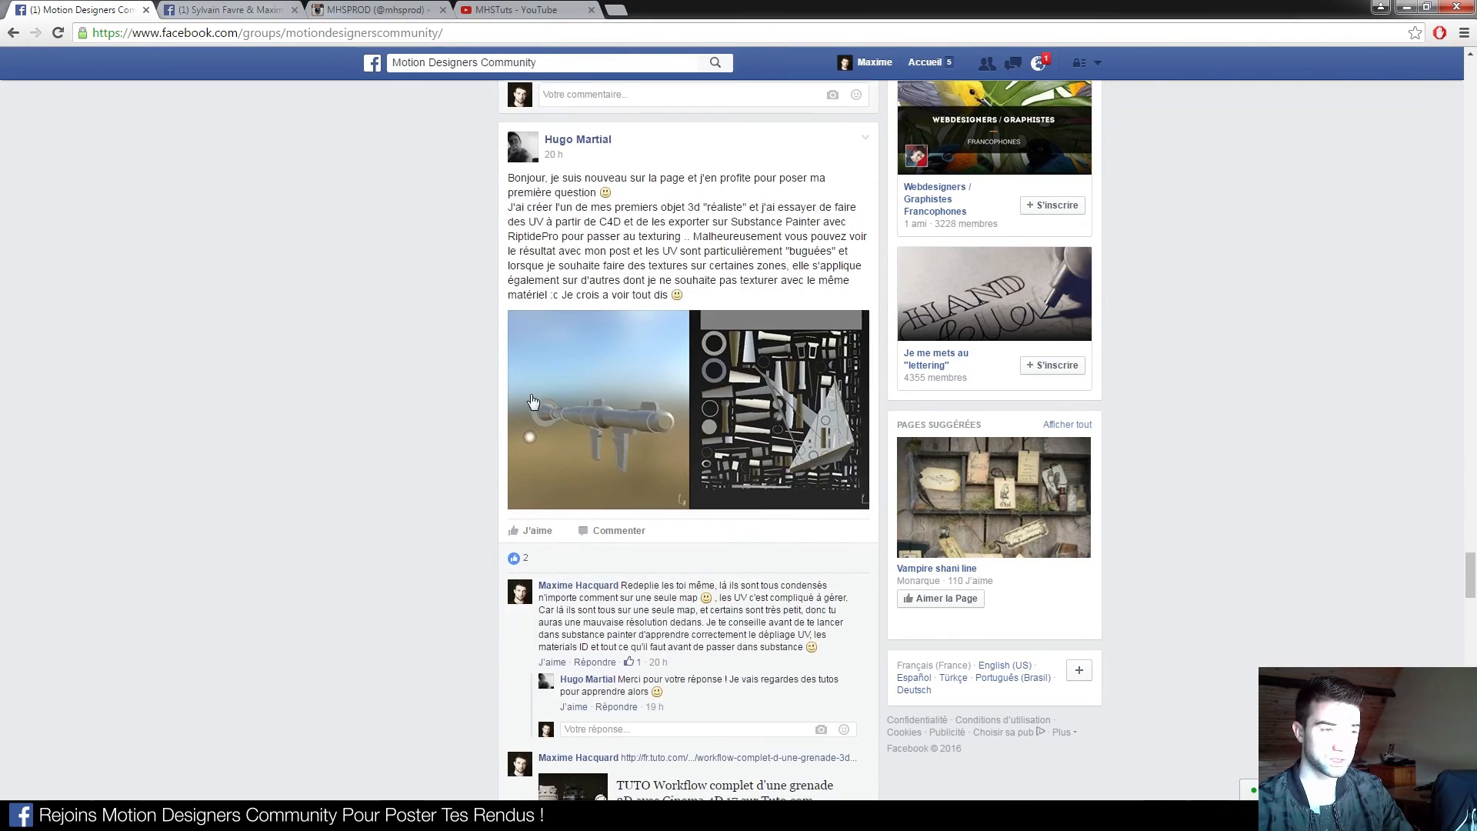
{"action": "scroll", "coordinate": [469, 419], "scroll_direction": "down", "scroll_amount": 6}
Scroll back up the group feed, then move to the second Facebook tab
{"action": "scroll", "coordinate": [587, 284], "scroll_direction": "up", "scroll_amount": 7}
{"action": "scroll", "coordinate": [586, 284], "scroll_direction": "up", "scroll_amount": 20}
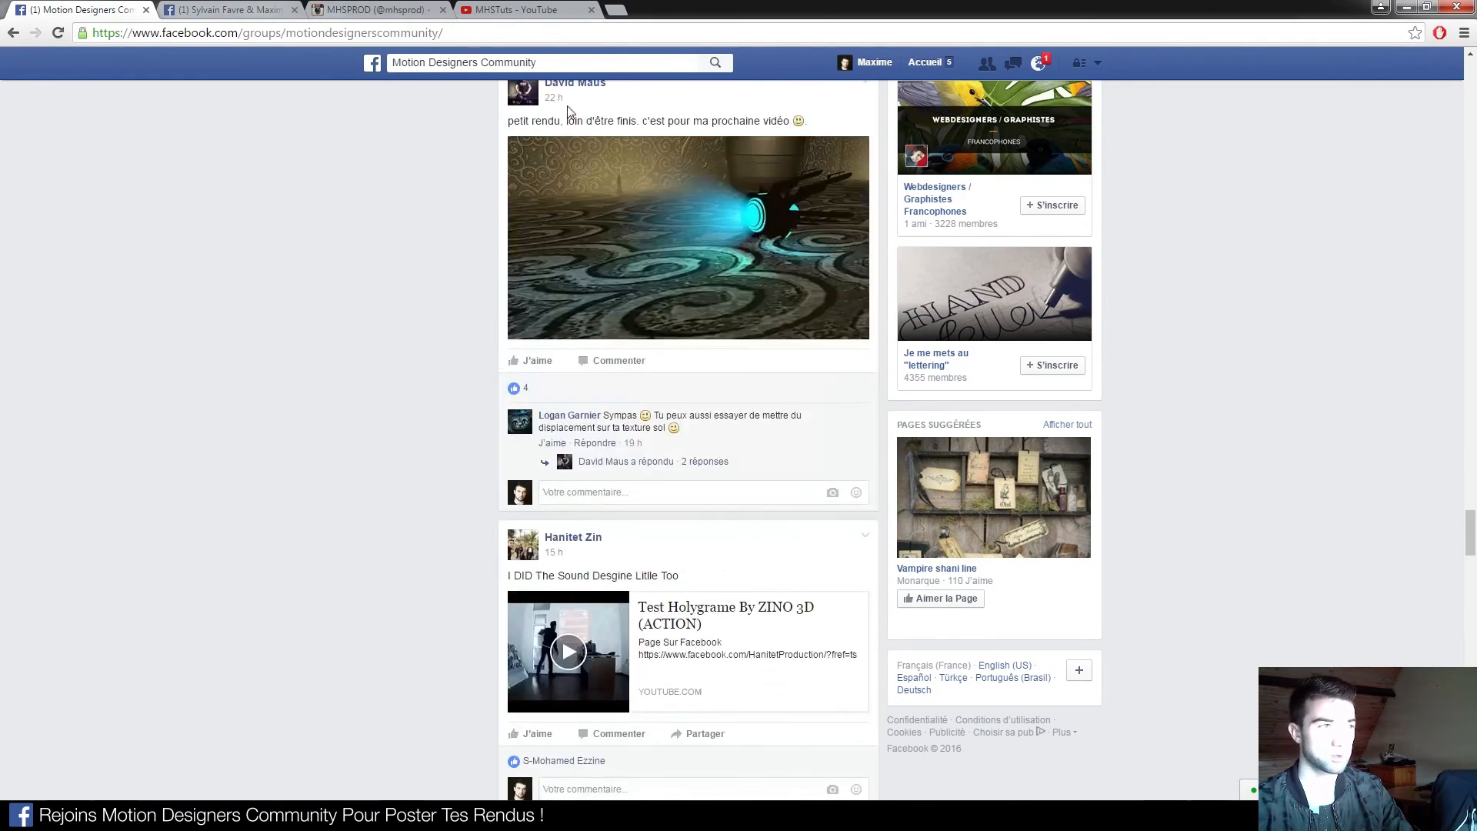
{"action": "scroll", "coordinate": [502, 240], "scroll_direction": "up", "scroll_amount": 20}
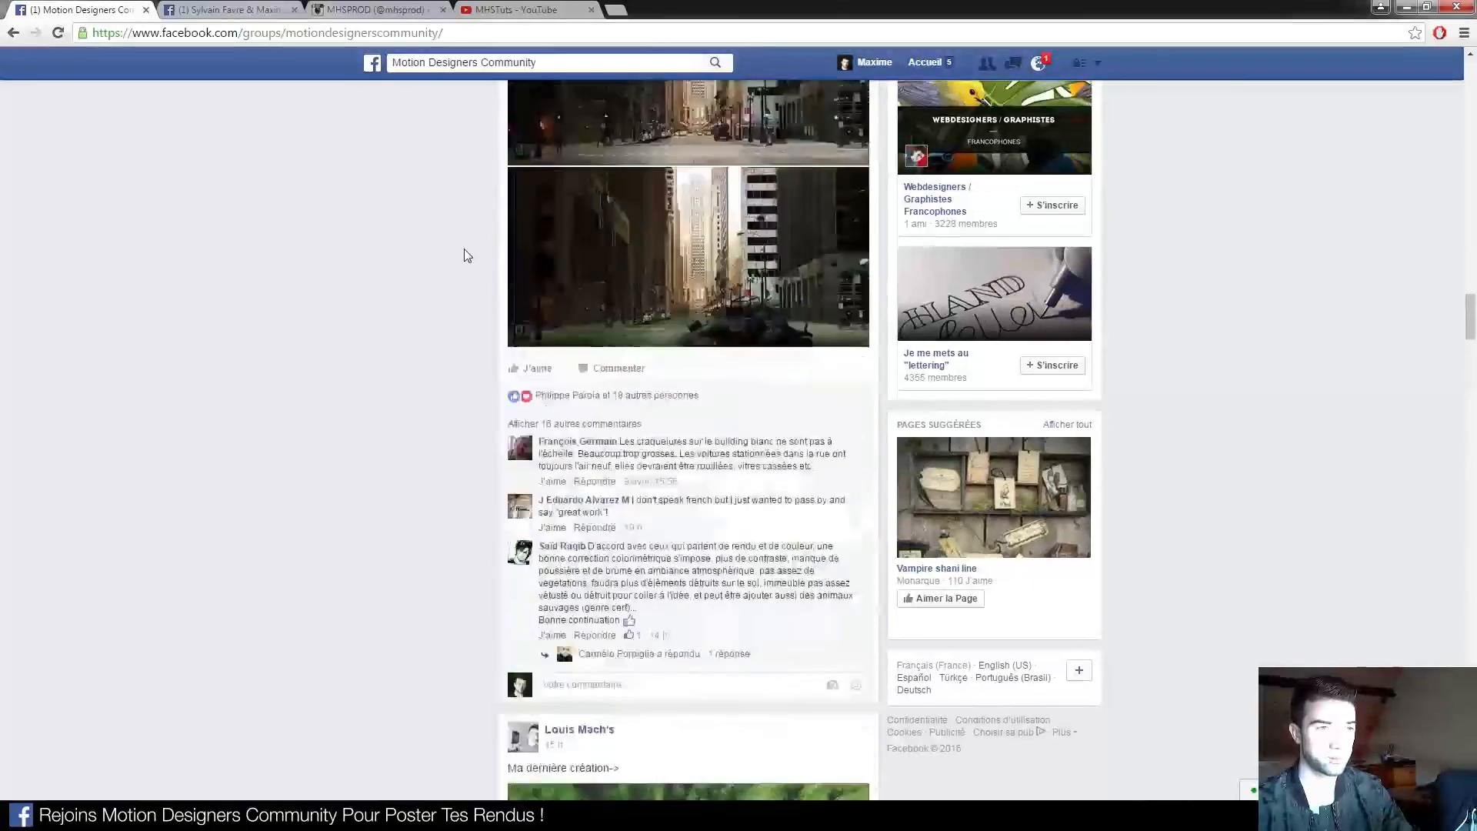
{"action": "scroll", "coordinate": [486, 316], "scroll_direction": "up", "scroll_amount": 15}
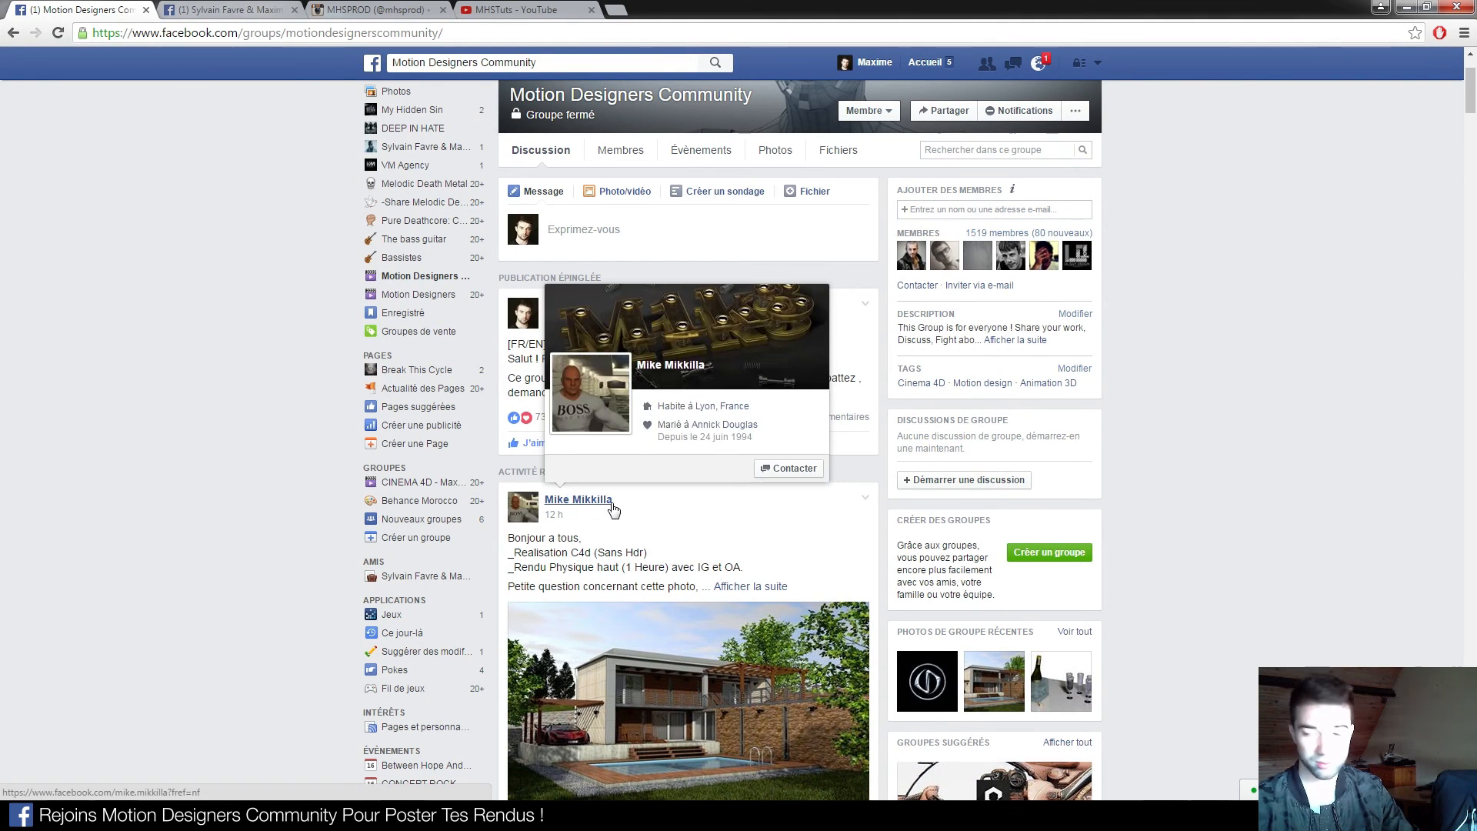
{"action": "left_click", "coordinate": [193, 18]}
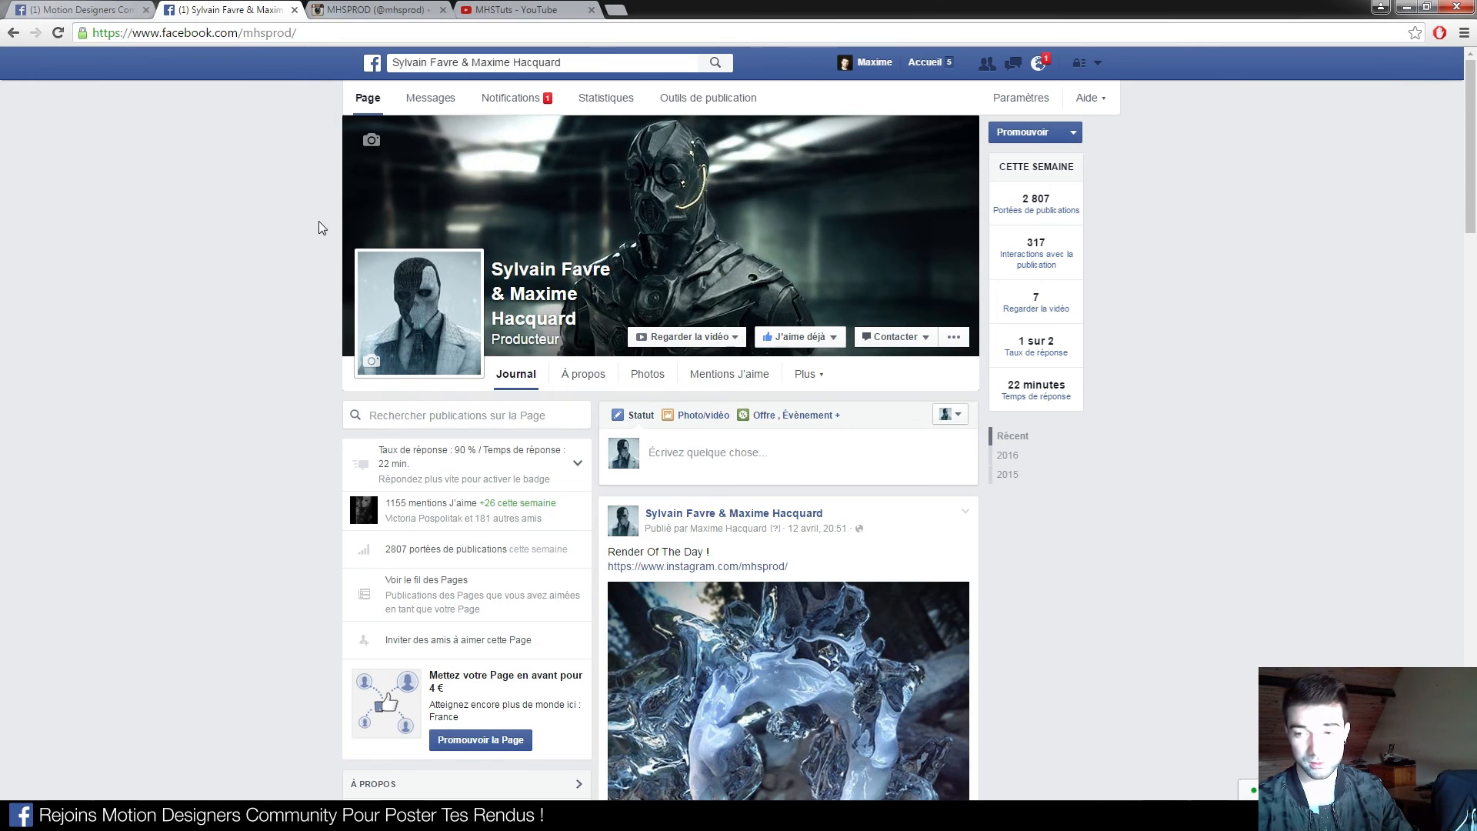
Browse the studio's Facebook page posts, then switch to its Instagram profile
{"action": "scroll", "coordinate": [322, 227], "scroll_direction": "down", "scroll_amount": 13}
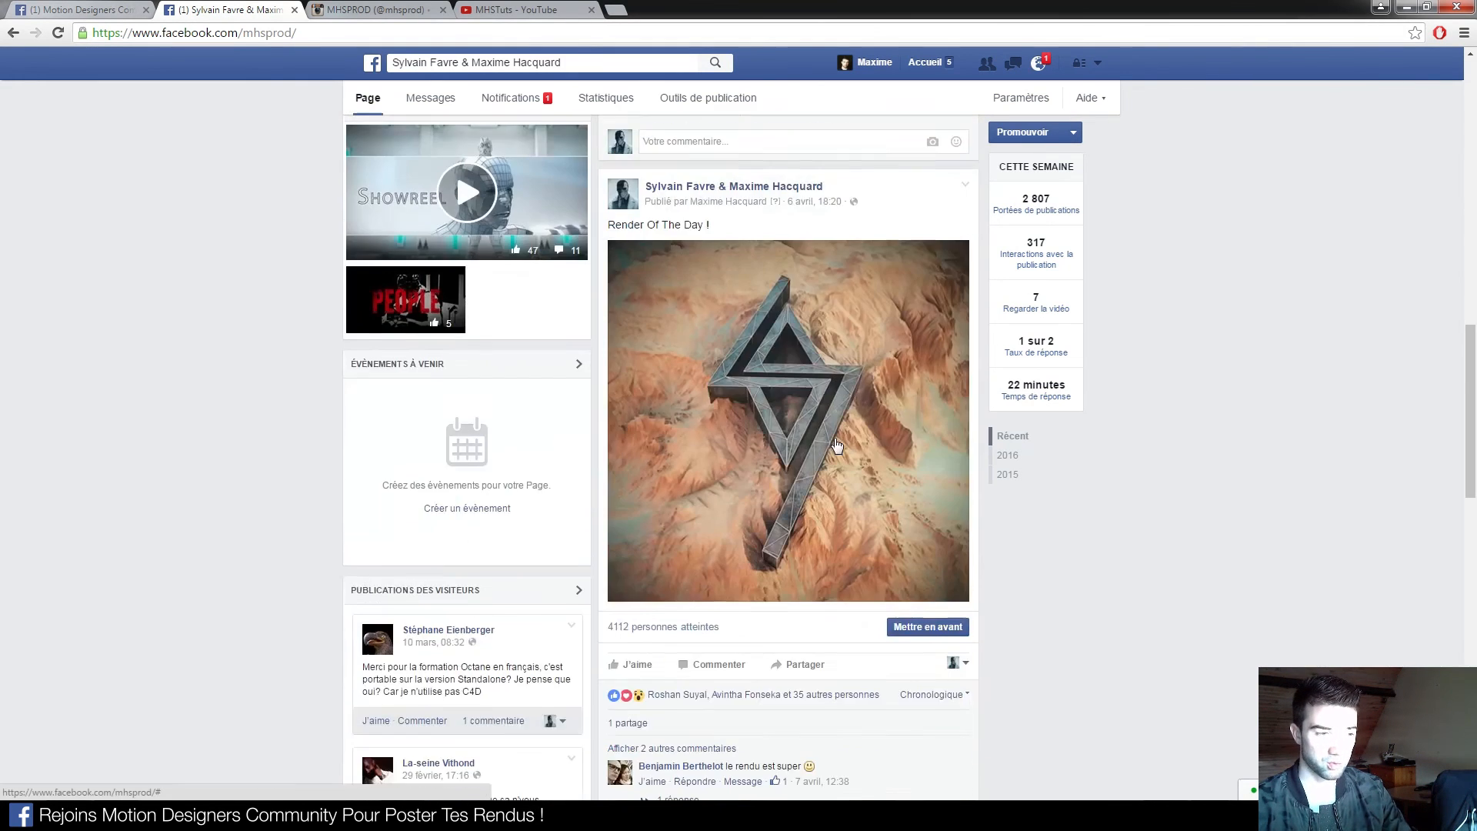
{"action": "scroll", "coordinate": [1095, 487], "scroll_direction": "down", "scroll_amount": 14}
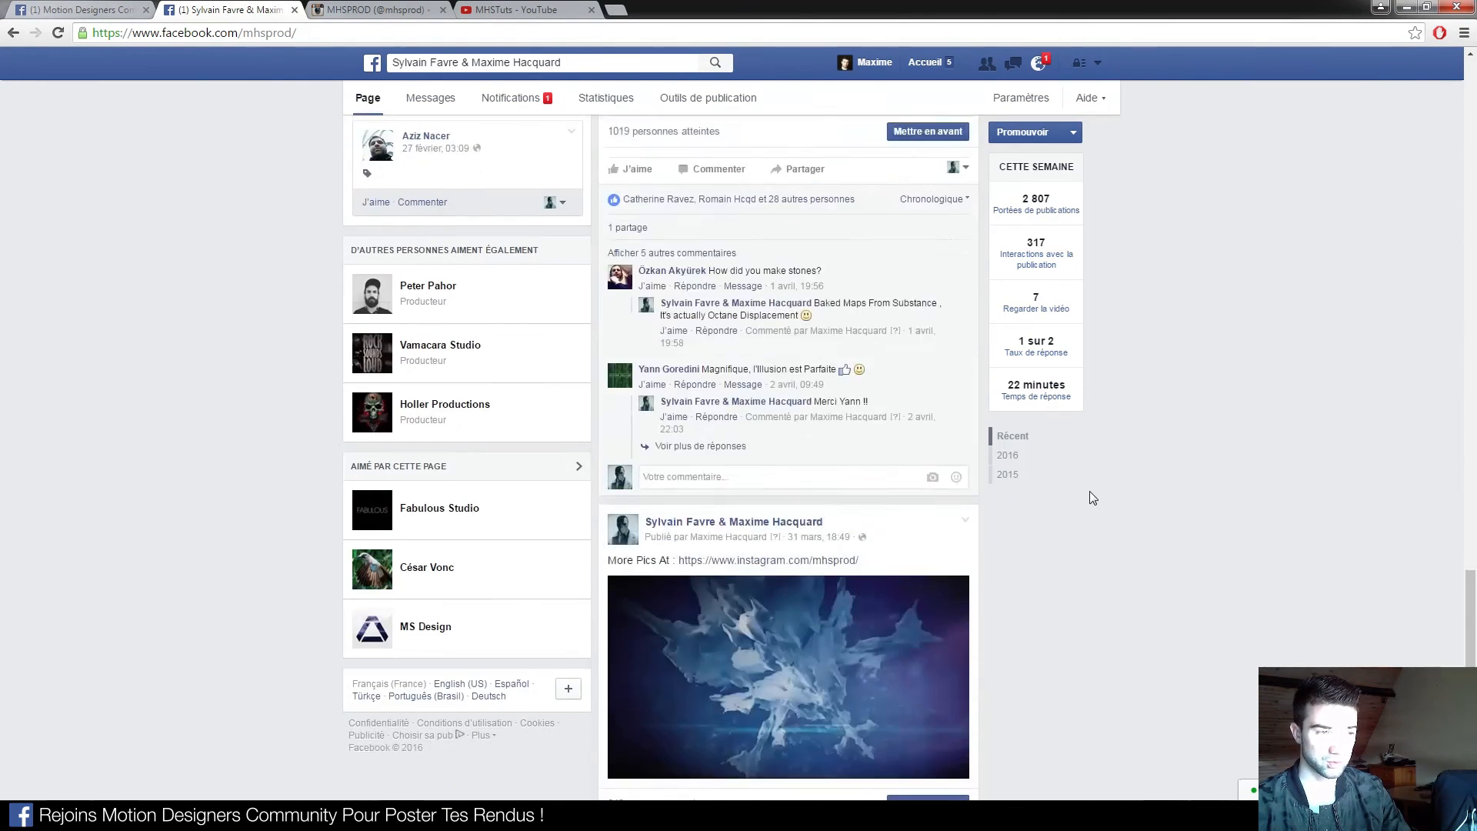
{"action": "scroll", "coordinate": [1090, 491], "scroll_direction": "down", "scroll_amount": 2}
{"action": "scroll", "coordinate": [324, 452], "scroll_direction": "up", "scroll_amount": 10}
{"action": "scroll", "coordinate": [340, 459], "scroll_direction": "up", "scroll_amount": 20}
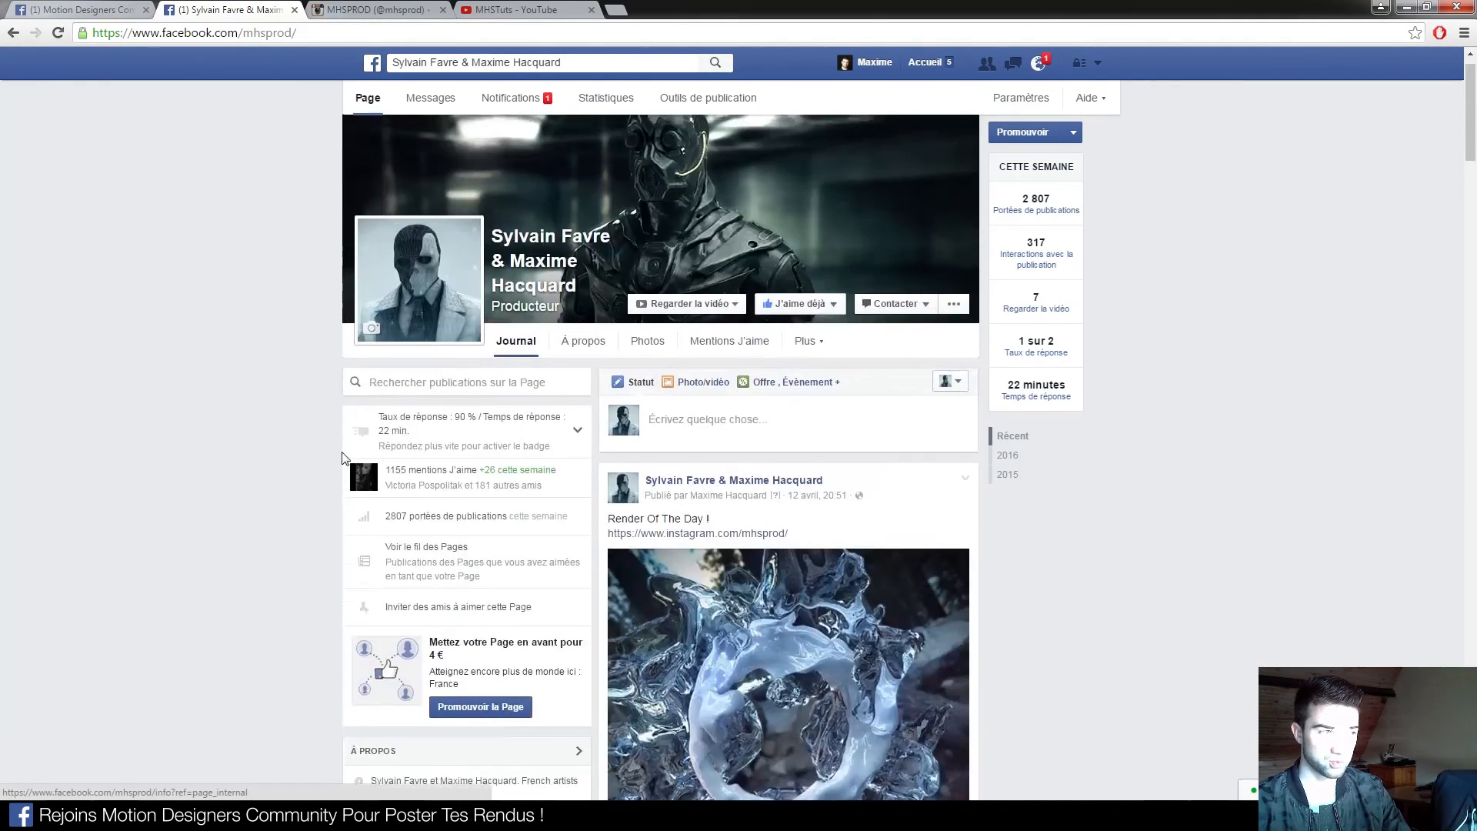
{"action": "left_click", "coordinate": [362, 8]}
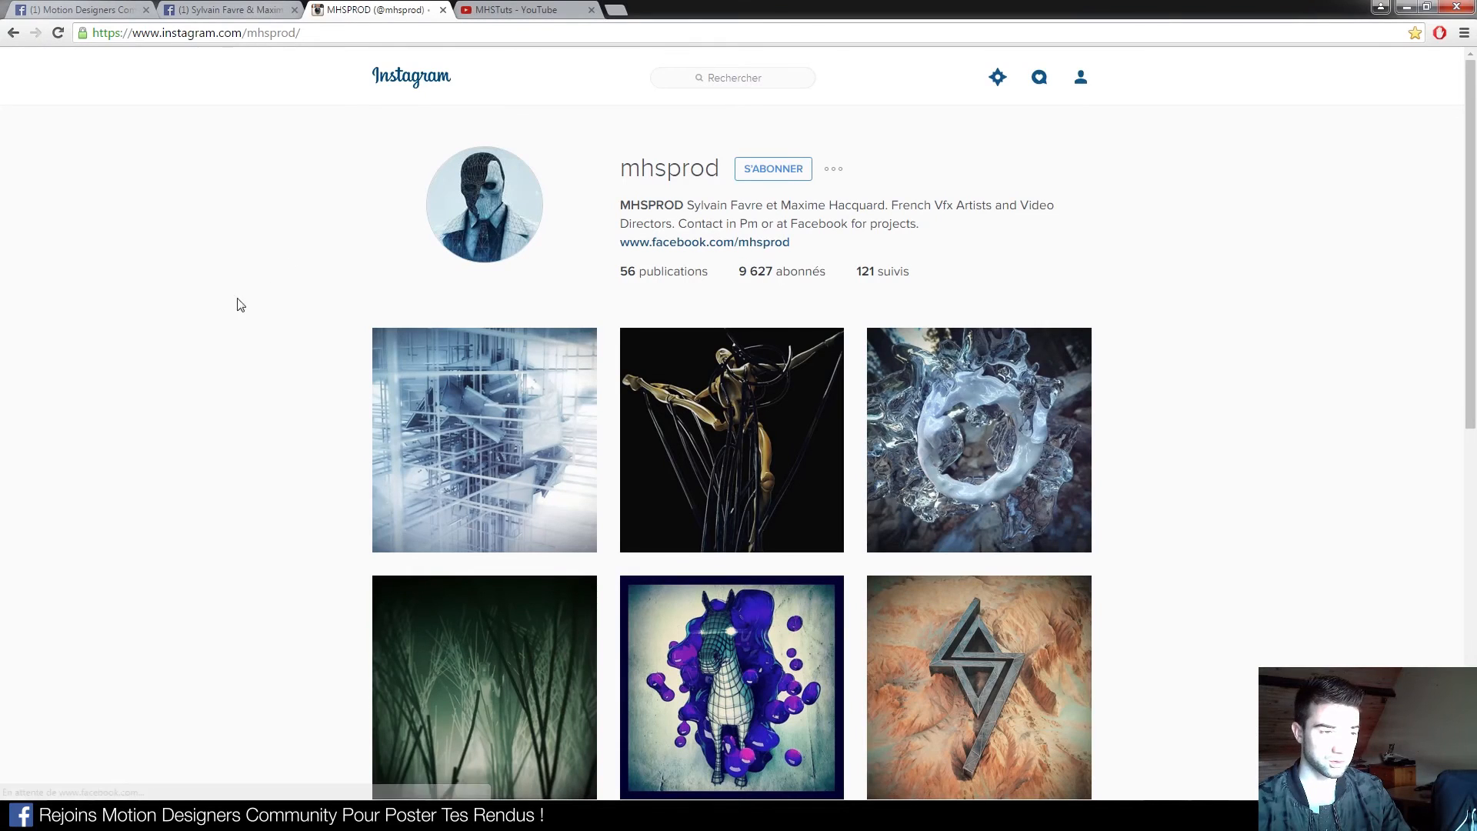
Scroll the studio's Instagram grid and load more of its posts with Charger la suite
{"action": "scroll", "coordinate": [243, 234], "scroll_direction": "down", "scroll_amount": 2}
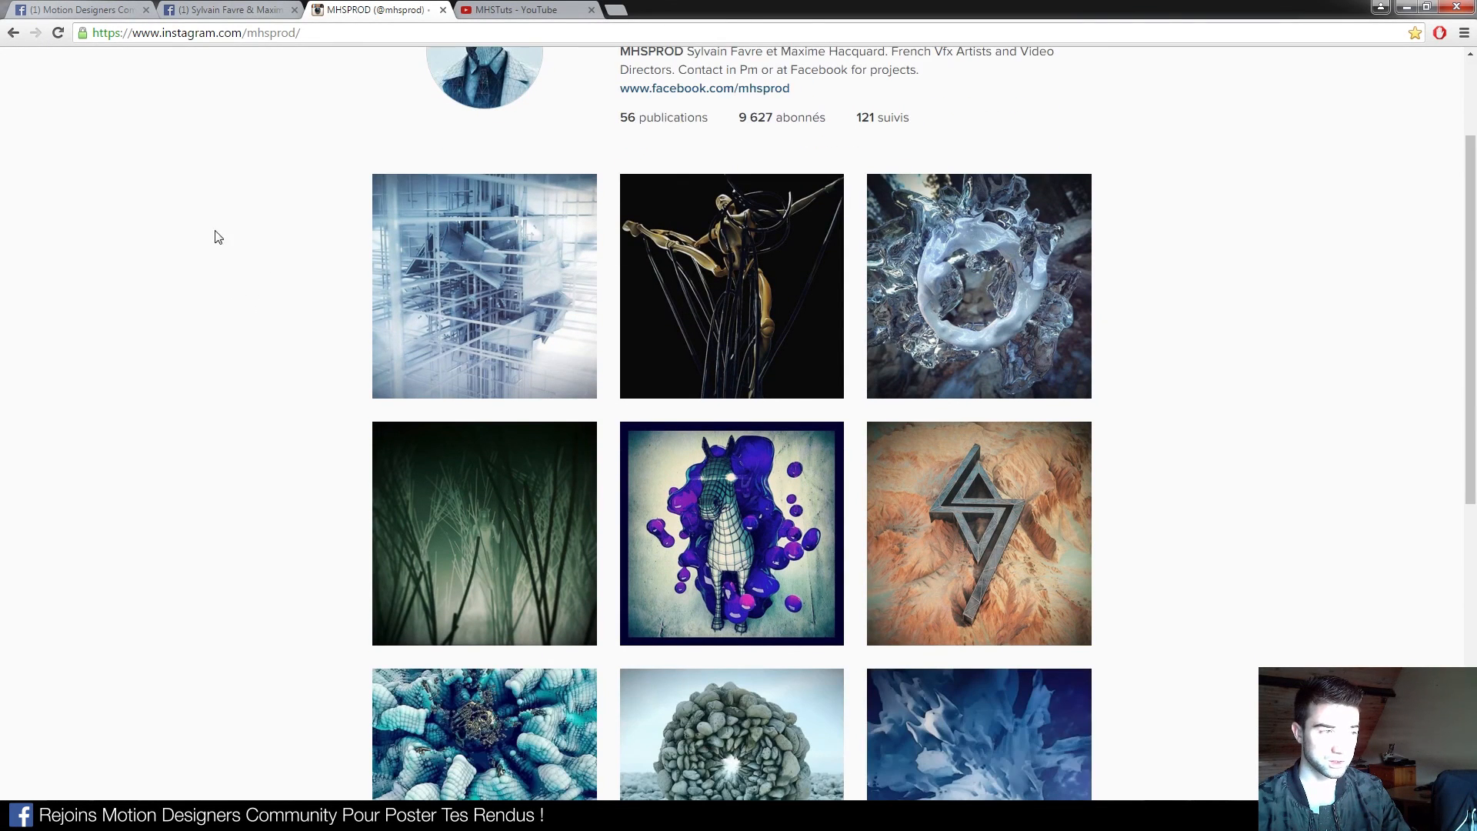
{"action": "scroll", "coordinate": [136, 333], "scroll_direction": "down", "scroll_amount": 6}
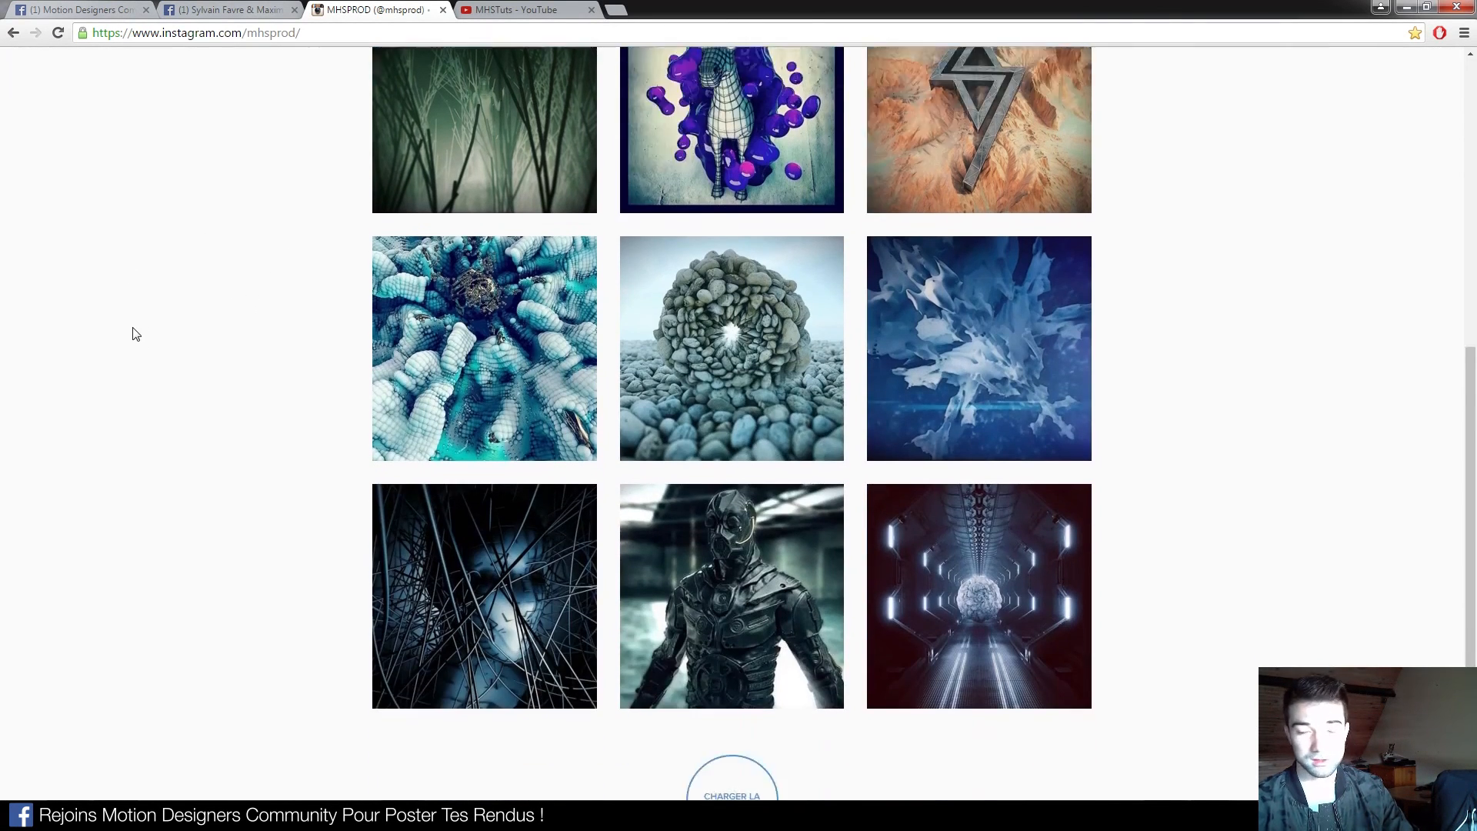
{"action": "scroll", "coordinate": [136, 333], "scroll_direction": "down", "scroll_amount": 2}
{"action": "left_click", "coordinate": [731, 656]}
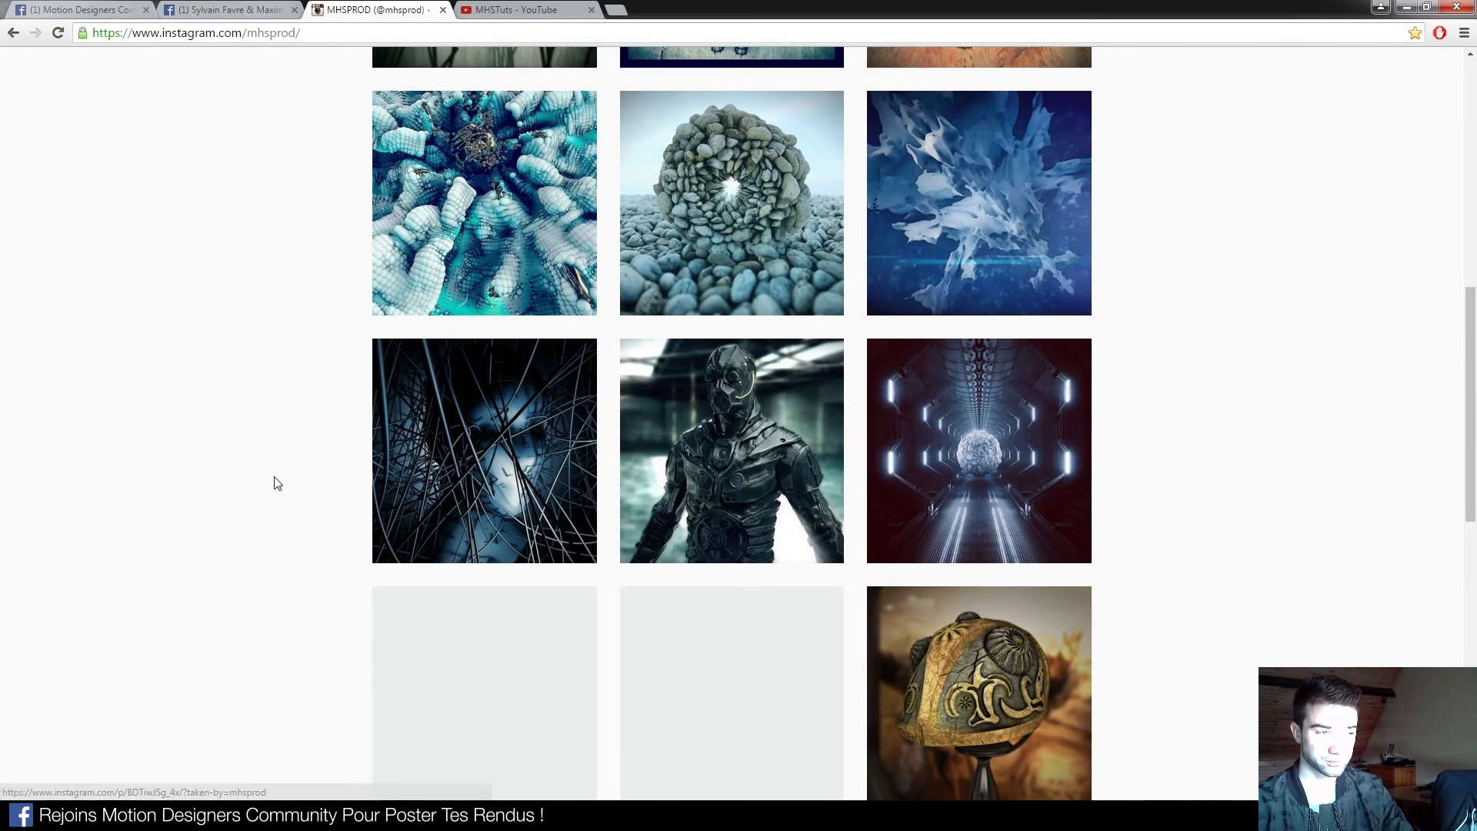
{"action": "scroll", "coordinate": [227, 473], "scroll_direction": "down", "scroll_amount": 4}
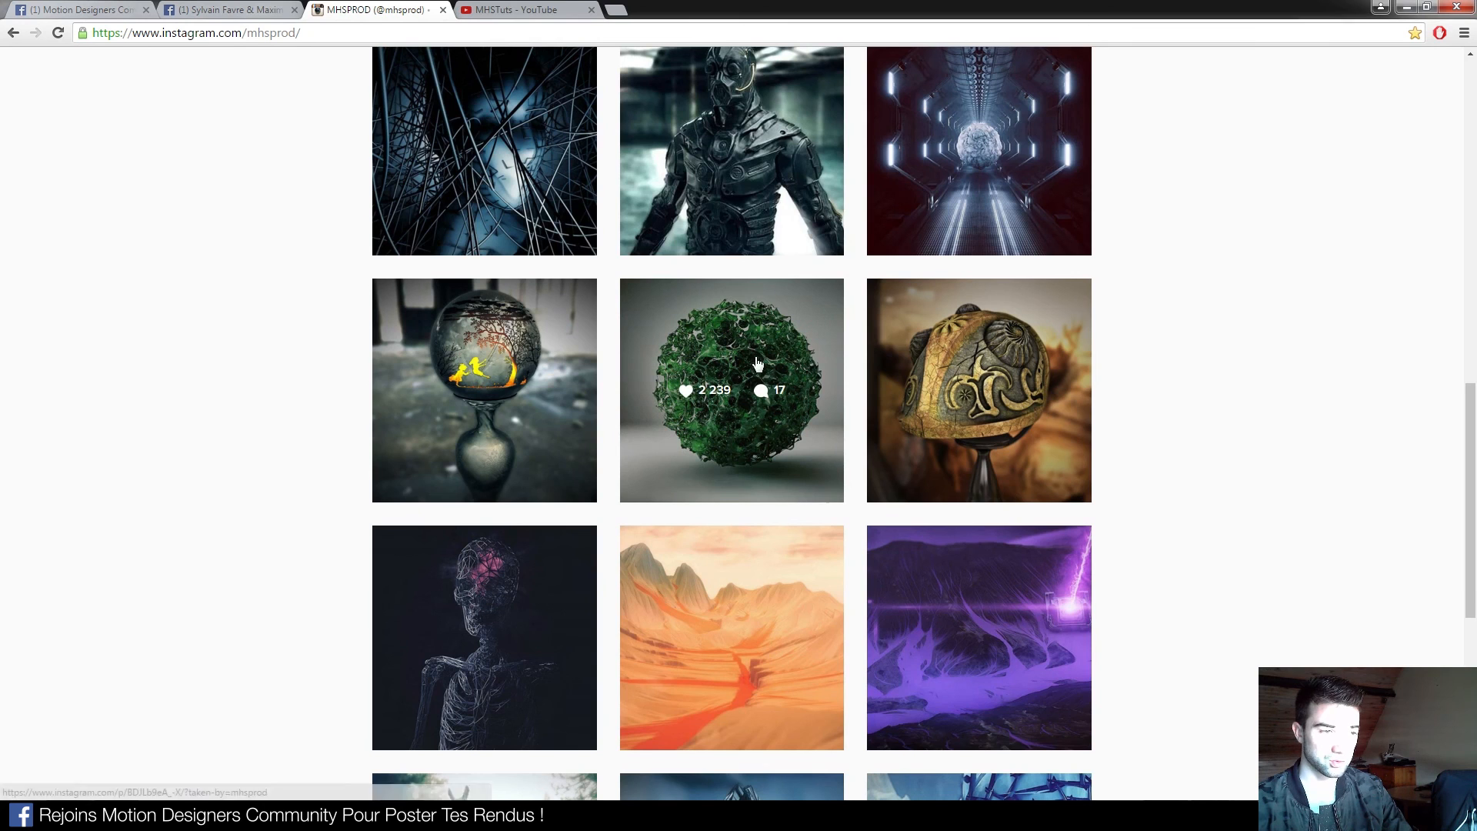
{"action": "scroll", "coordinate": [1366, 406], "scroll_direction": "down", "scroll_amount": 1}
{"action": "scroll", "coordinate": [1361, 405], "scroll_direction": "down", "scroll_amount": 5}
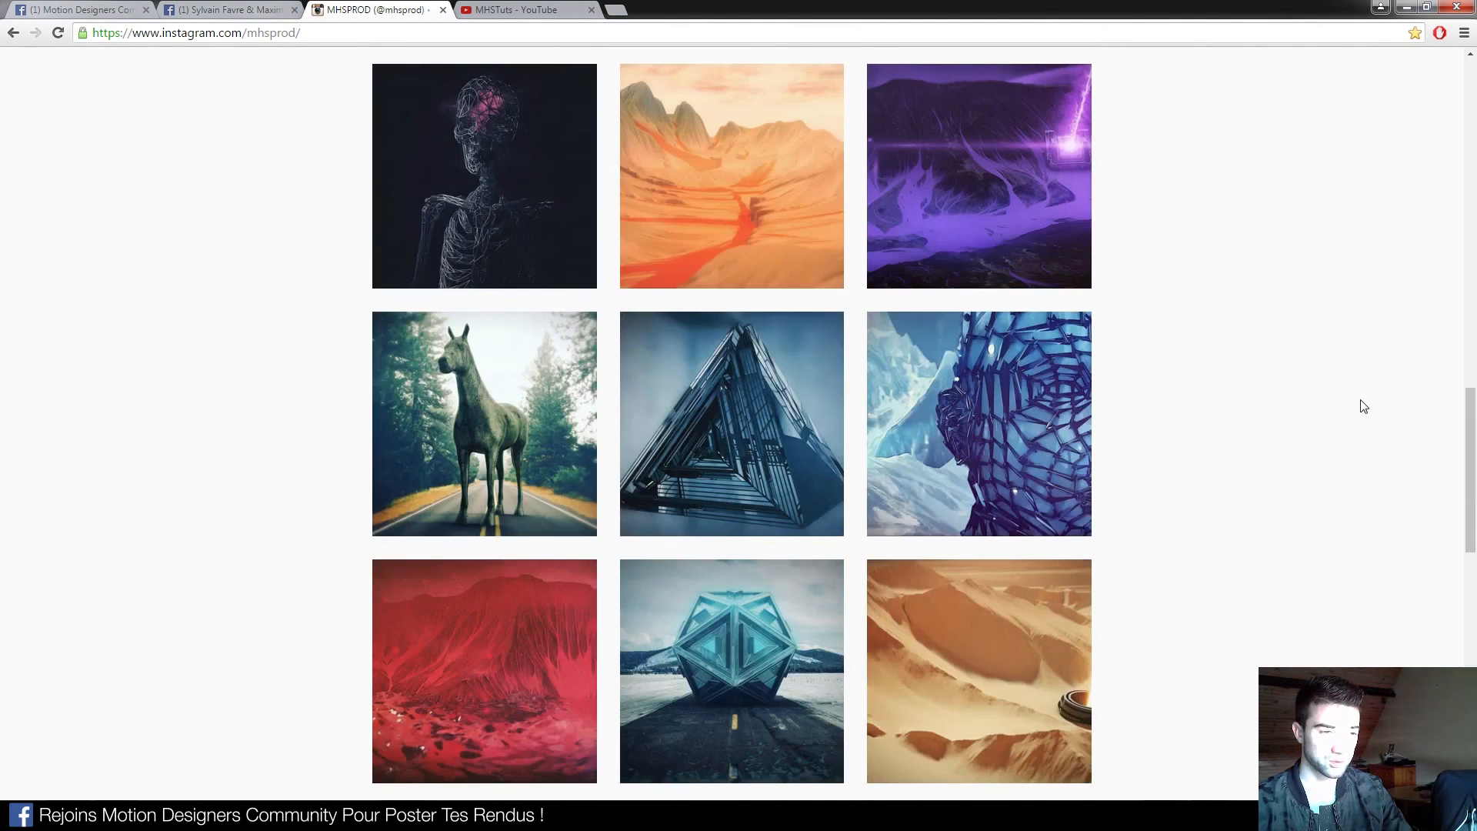
View the blue mesh-face and icosahedron posts, then return to the profile grid
{"action": "left_click", "coordinate": [1070, 382]}
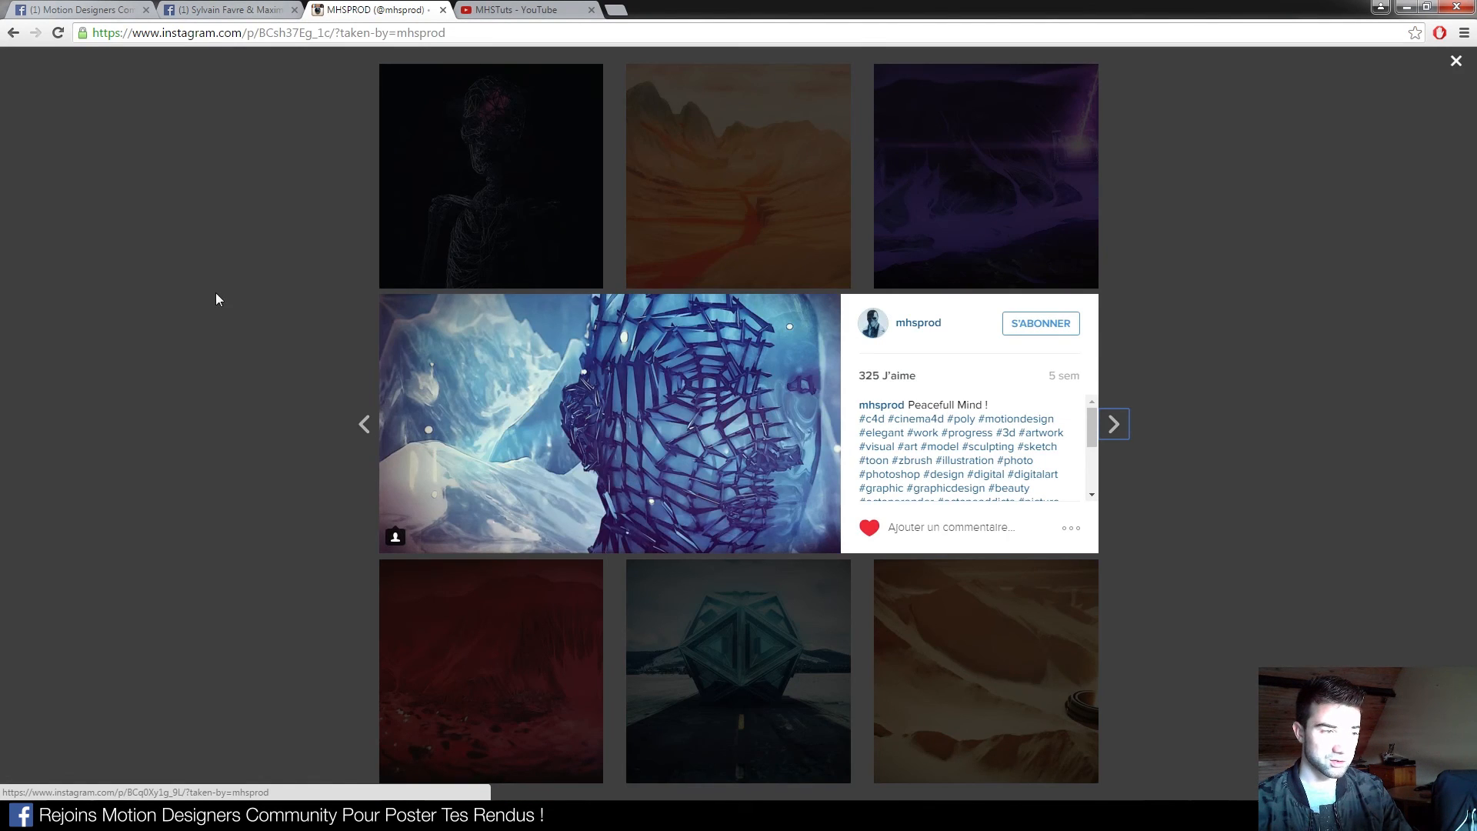
{"action": "left_click", "coordinate": [216, 298]}
{"action": "scroll", "coordinate": [304, 338], "scroll_direction": "down", "scroll_amount": 6}
{"action": "left_click", "coordinate": [757, 180]}
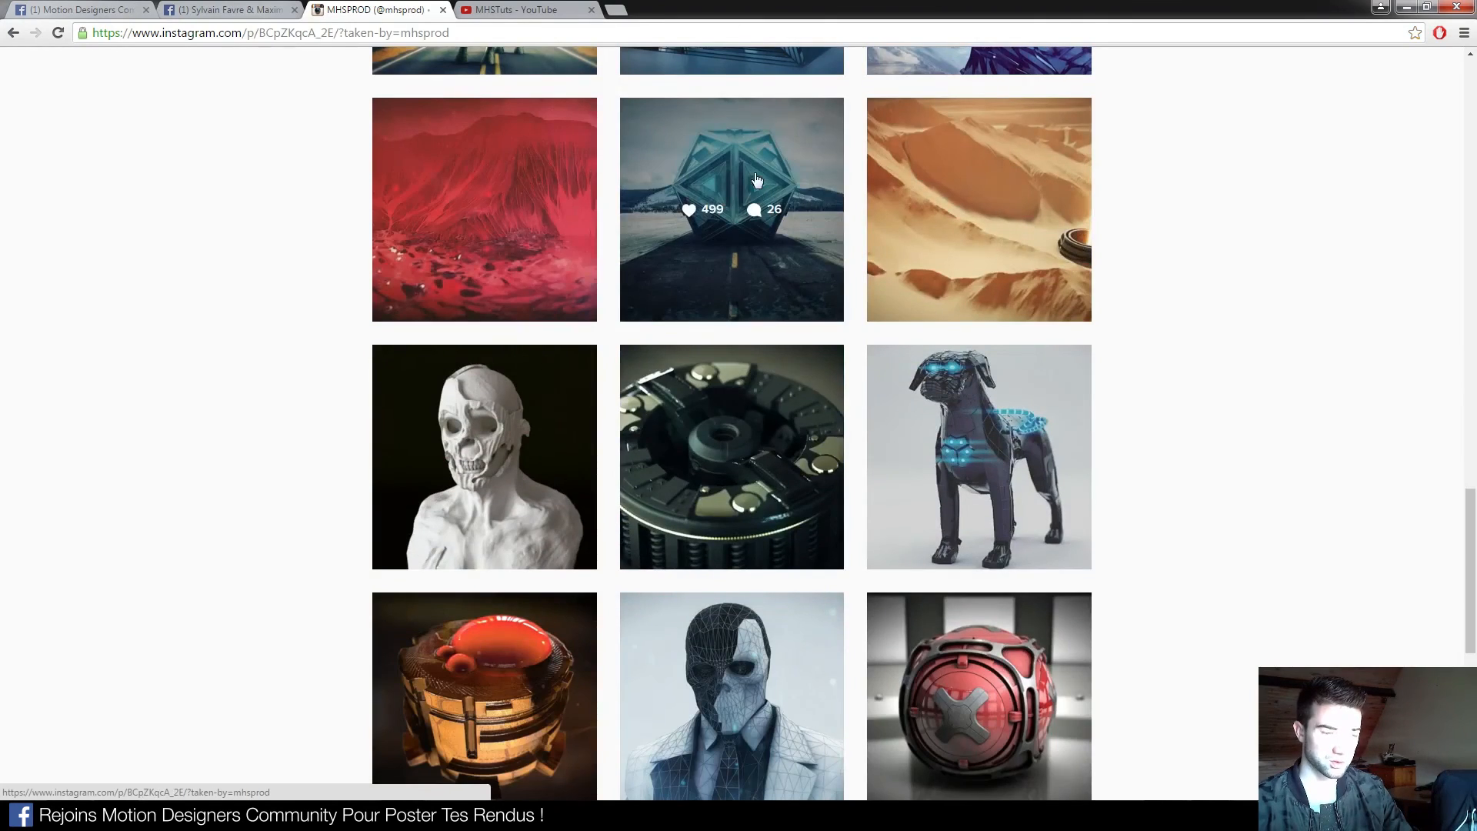
{"action": "left_click", "coordinate": [165, 330]}
{"action": "scroll", "coordinate": [185, 325], "scroll_direction": "down", "scroll_amount": 6}
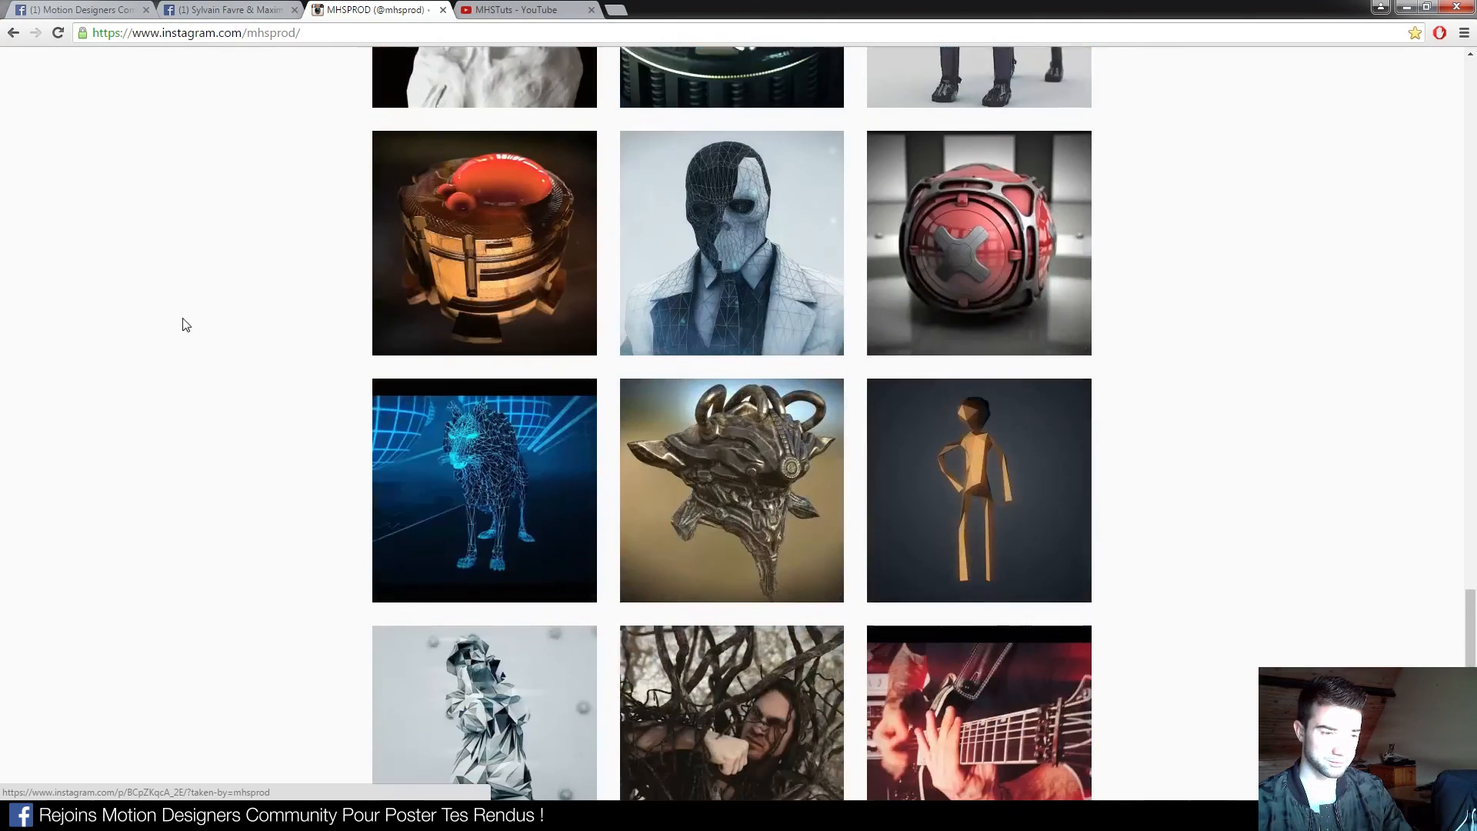
{"action": "scroll", "coordinate": [138, 313], "scroll_direction": "down", "scroll_amount": 2}
{"action": "scroll", "coordinate": [221, 290], "scroll_direction": "up", "scroll_amount": 15}
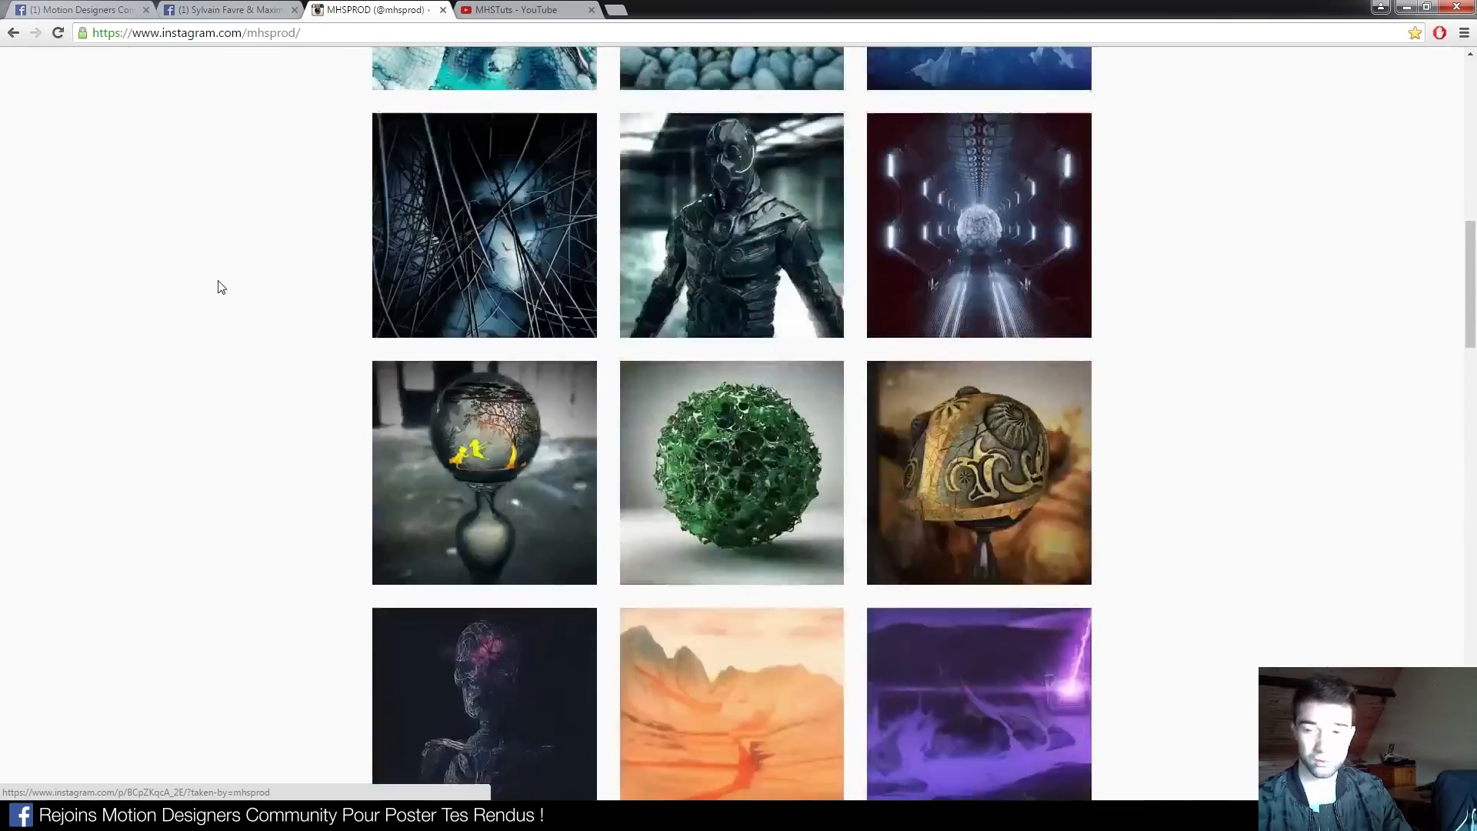
{"action": "scroll", "coordinate": [220, 287], "scroll_direction": "up", "scroll_amount": 10}
Go to the MHSTuts YouTube videos page and open the channel's Accueil home page
{"action": "left_click", "coordinate": [514, 13]}
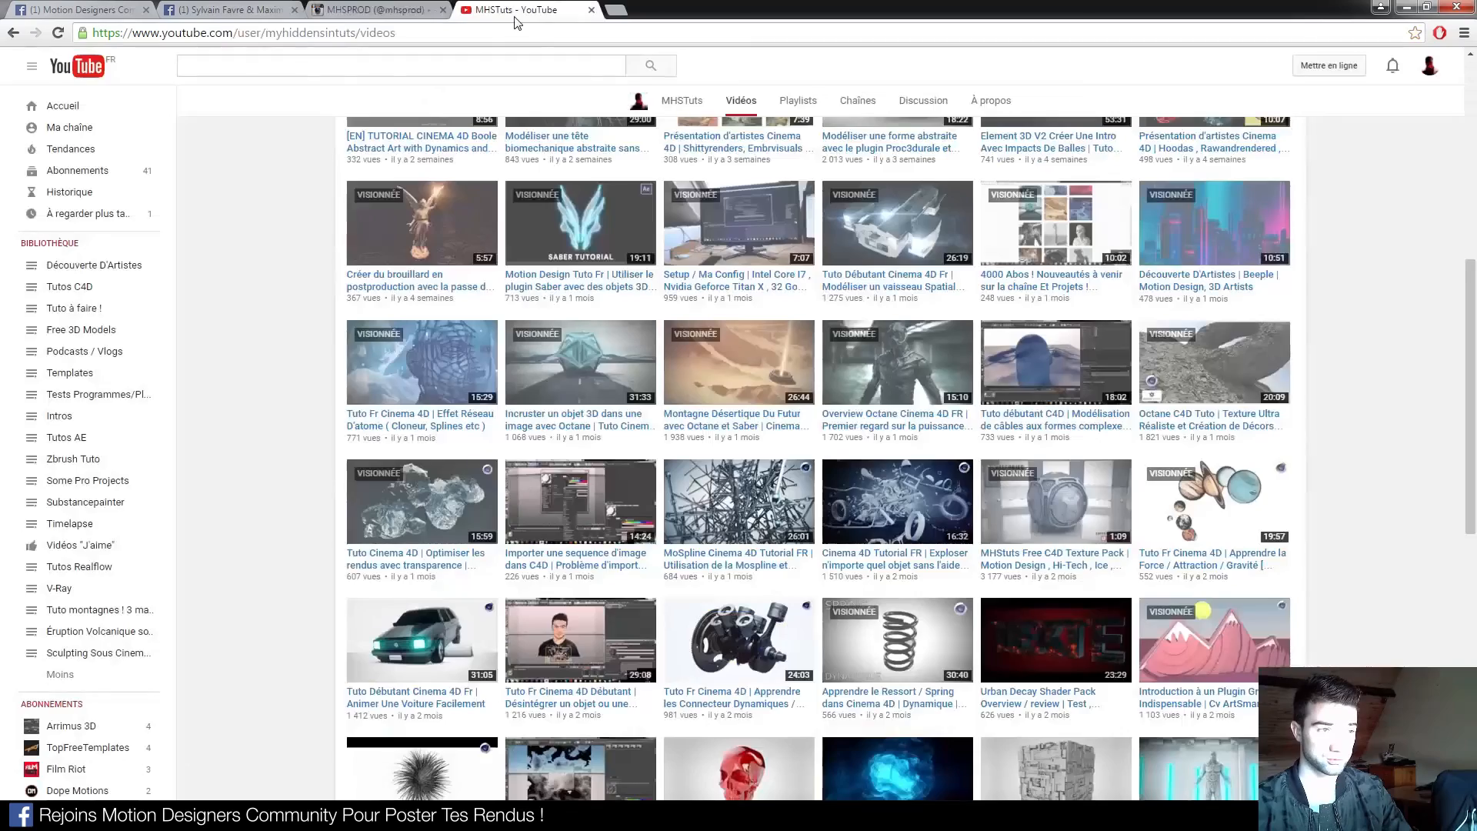
{"action": "scroll", "coordinate": [769, 279], "scroll_direction": "up", "scroll_amount": 7}
{"action": "left_click", "coordinate": [375, 352]}
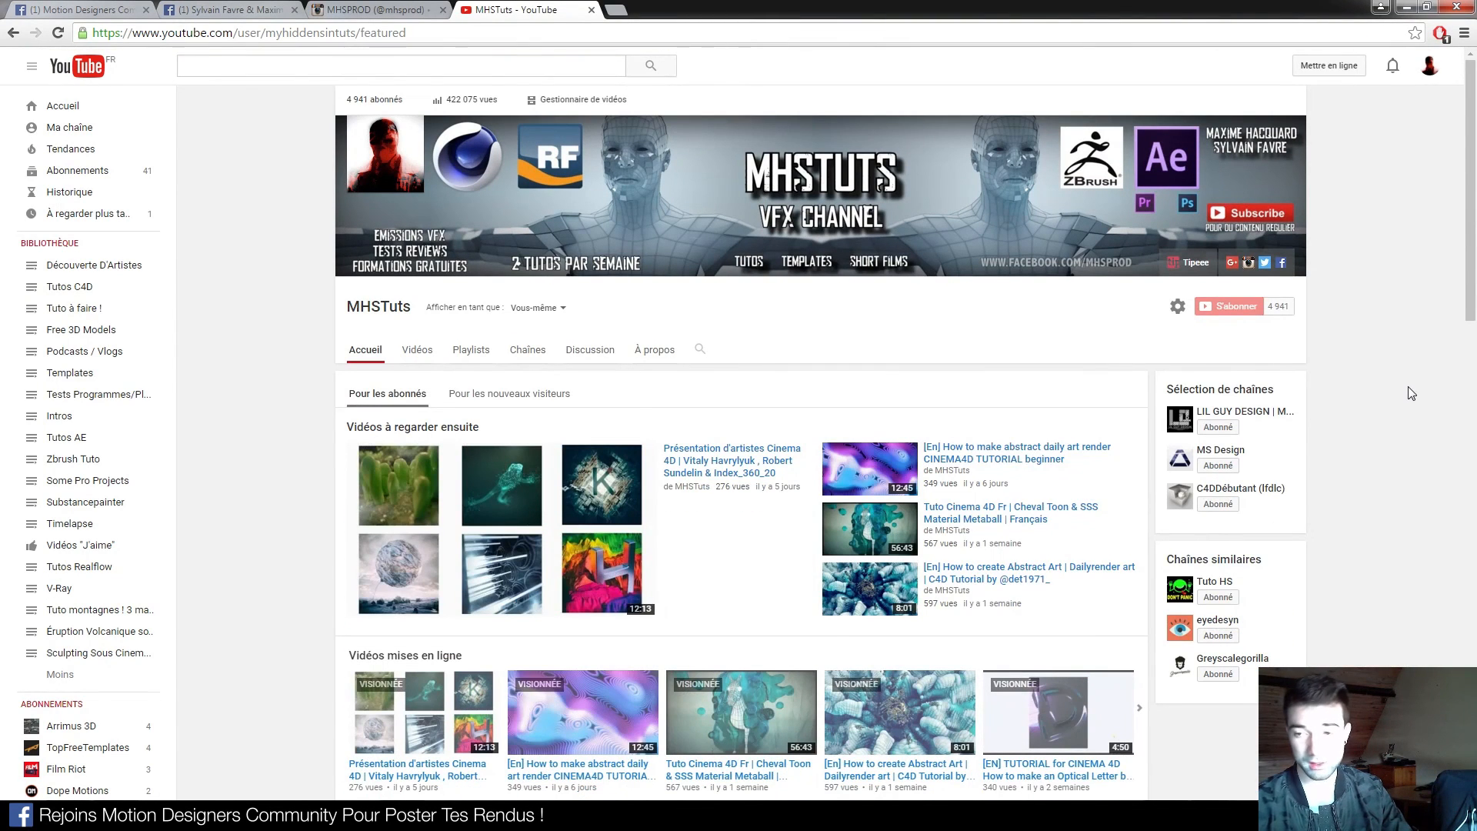
Open LIL GUY DESIGN from Sélection de chaînes and browse its Vidéos grid
{"action": "left_click", "coordinate": [1253, 415]}
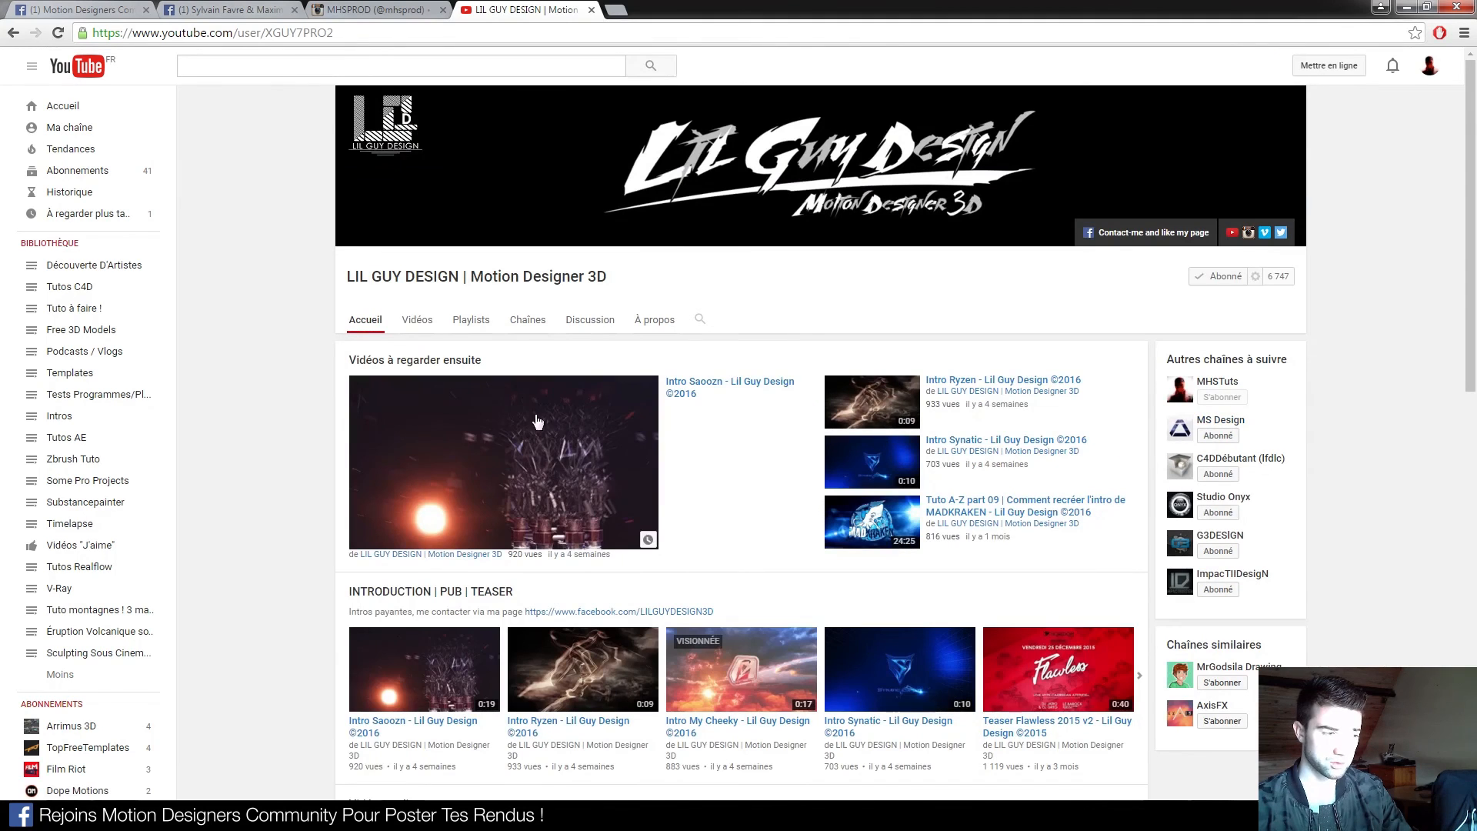
{"action": "left_click", "coordinate": [416, 321]}
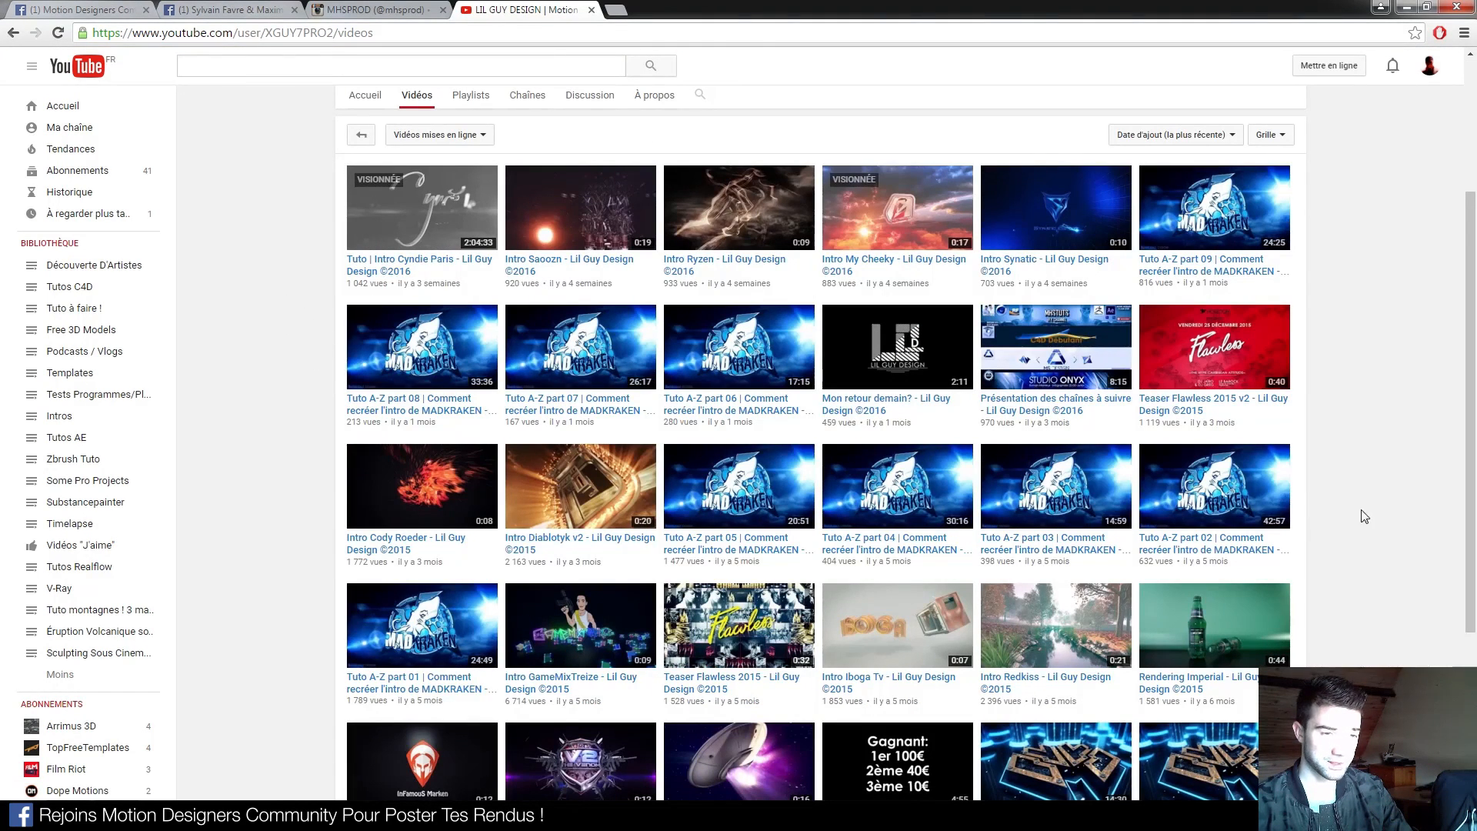
{"action": "scroll", "coordinate": [1391, 413], "scroll_direction": "down", "scroll_amount": 3}
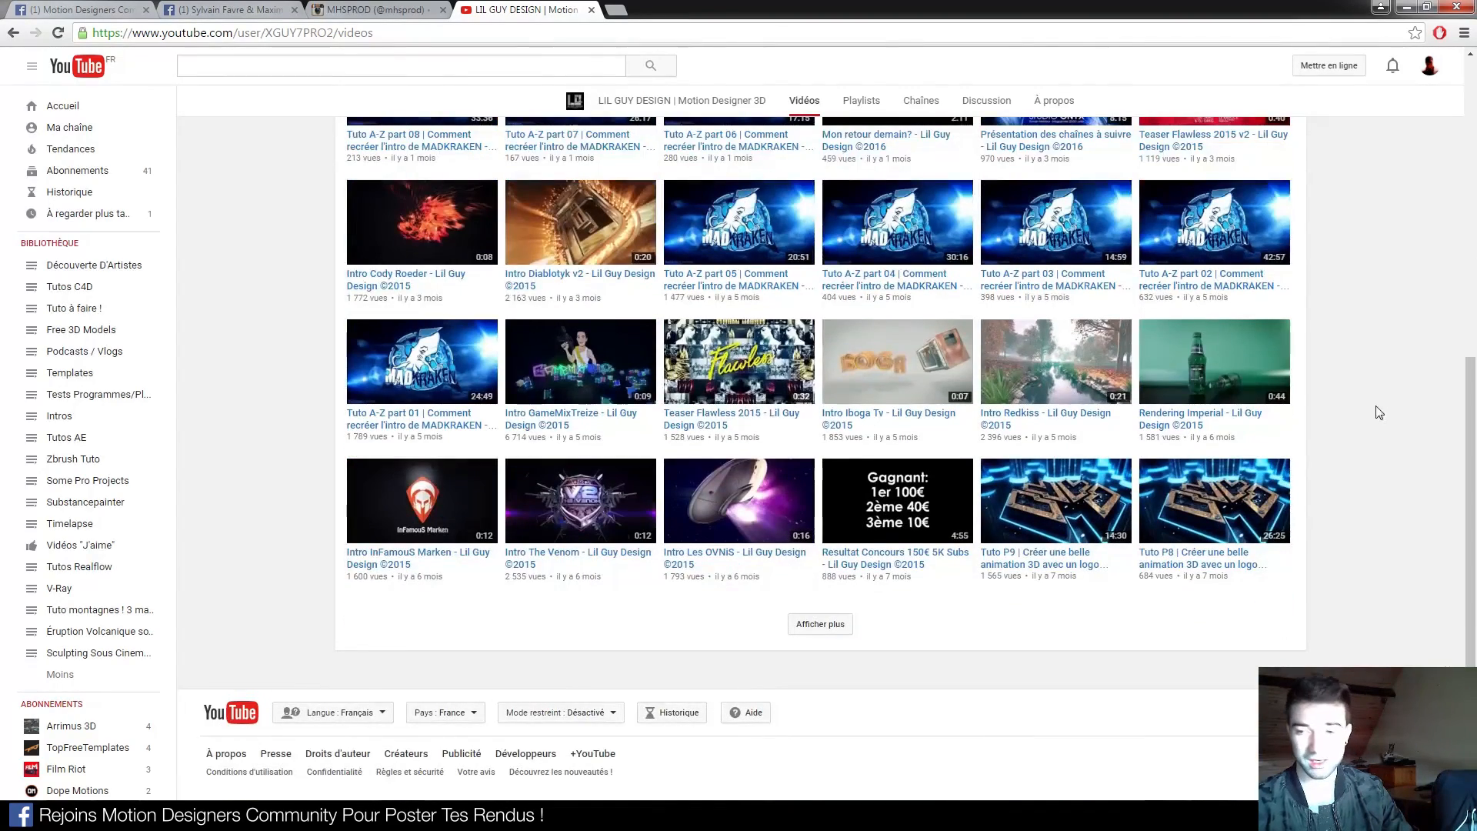
{"action": "scroll", "coordinate": [1317, 427], "scroll_direction": "up", "scroll_amount": 4}
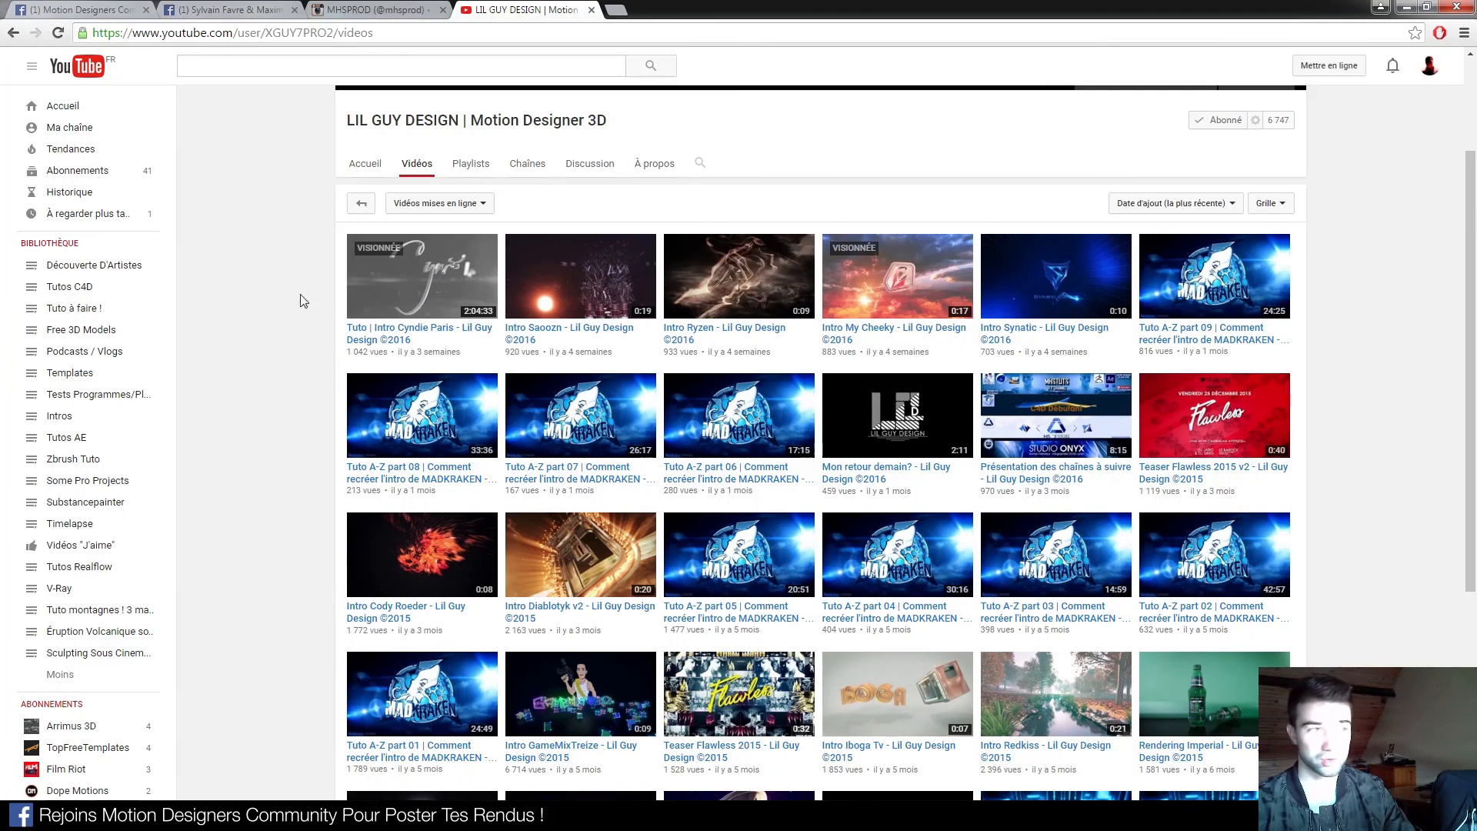
View the logo image in the Motion Designers Community post, then return to Cinema 4D
{"action": "left_click", "coordinate": [114, 9]}
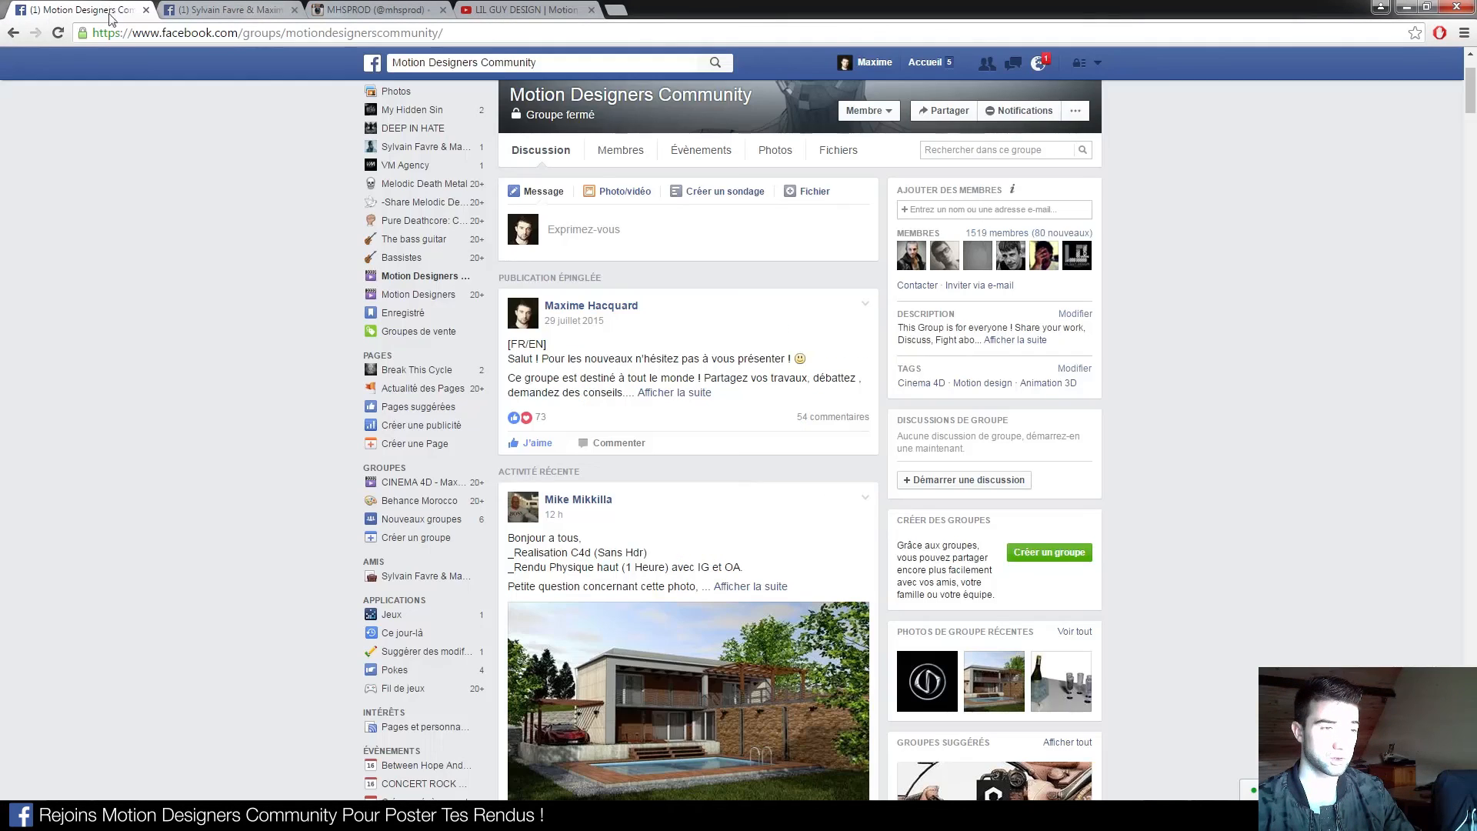
{"action": "scroll", "coordinate": [630, 651], "scroll_direction": "down", "scroll_amount": 10}
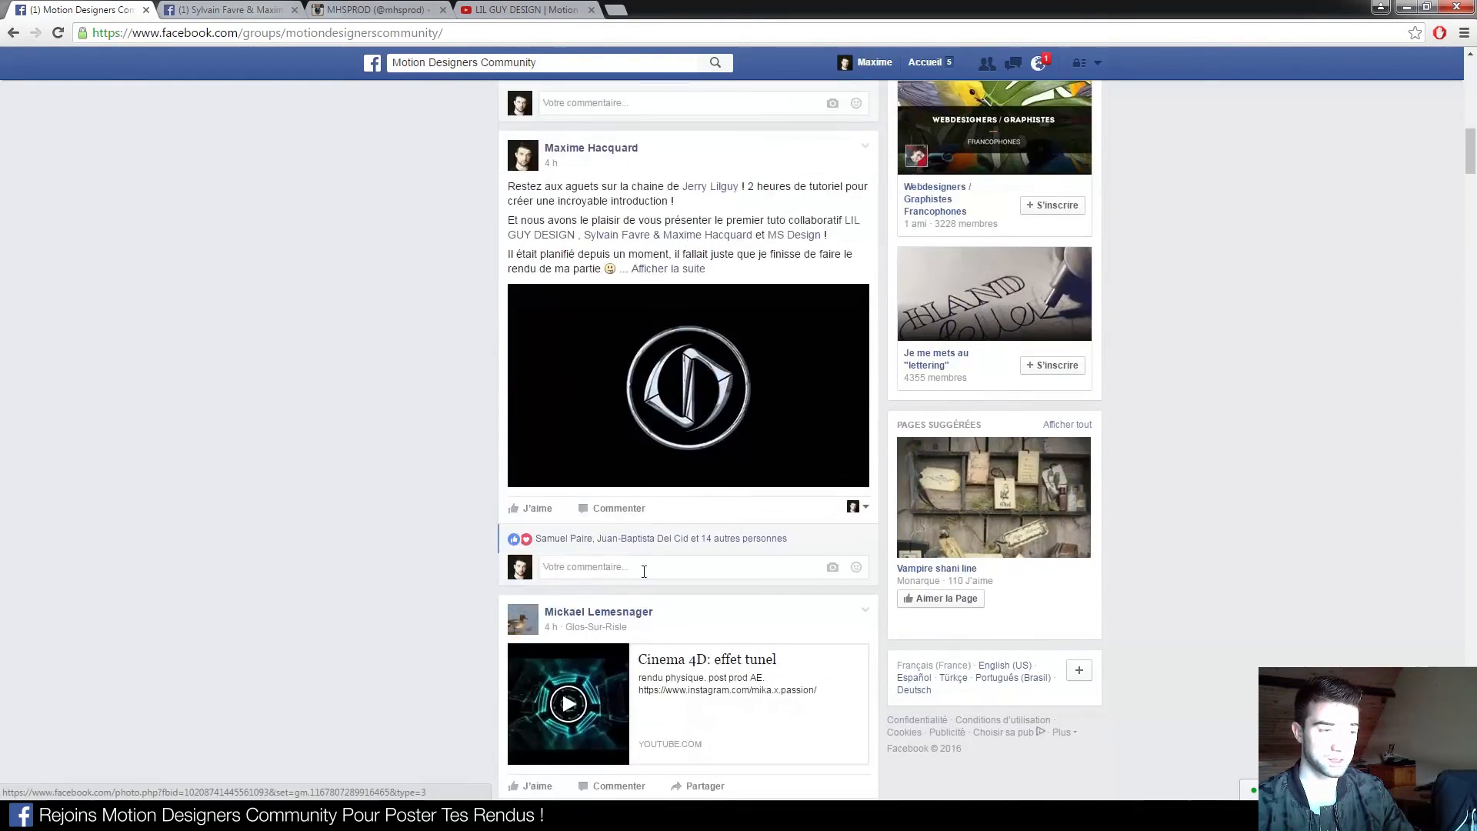
{"action": "left_click", "coordinate": [700, 421]}
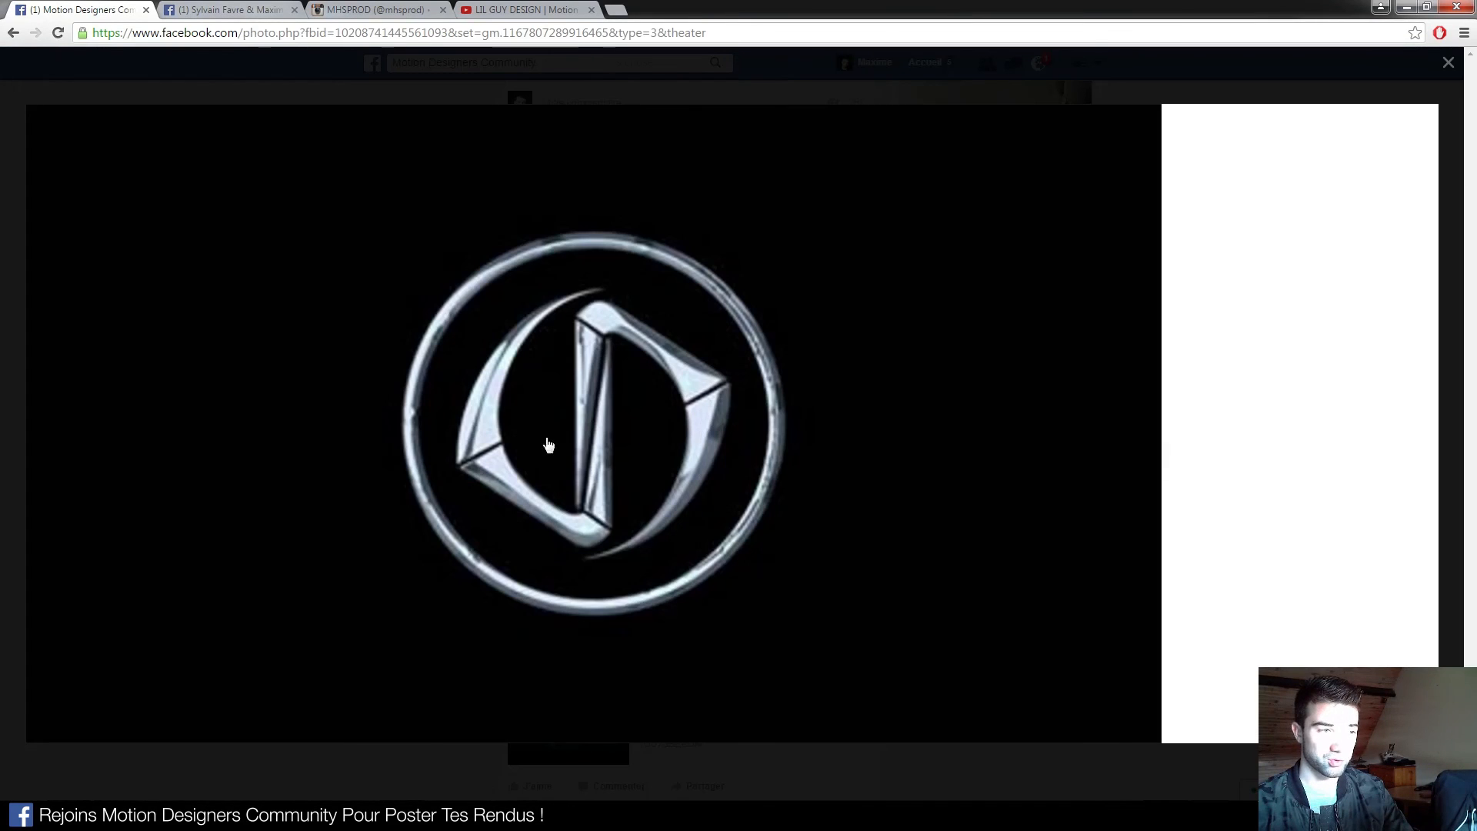
{"action": "left_click", "coordinate": [422, 773]}
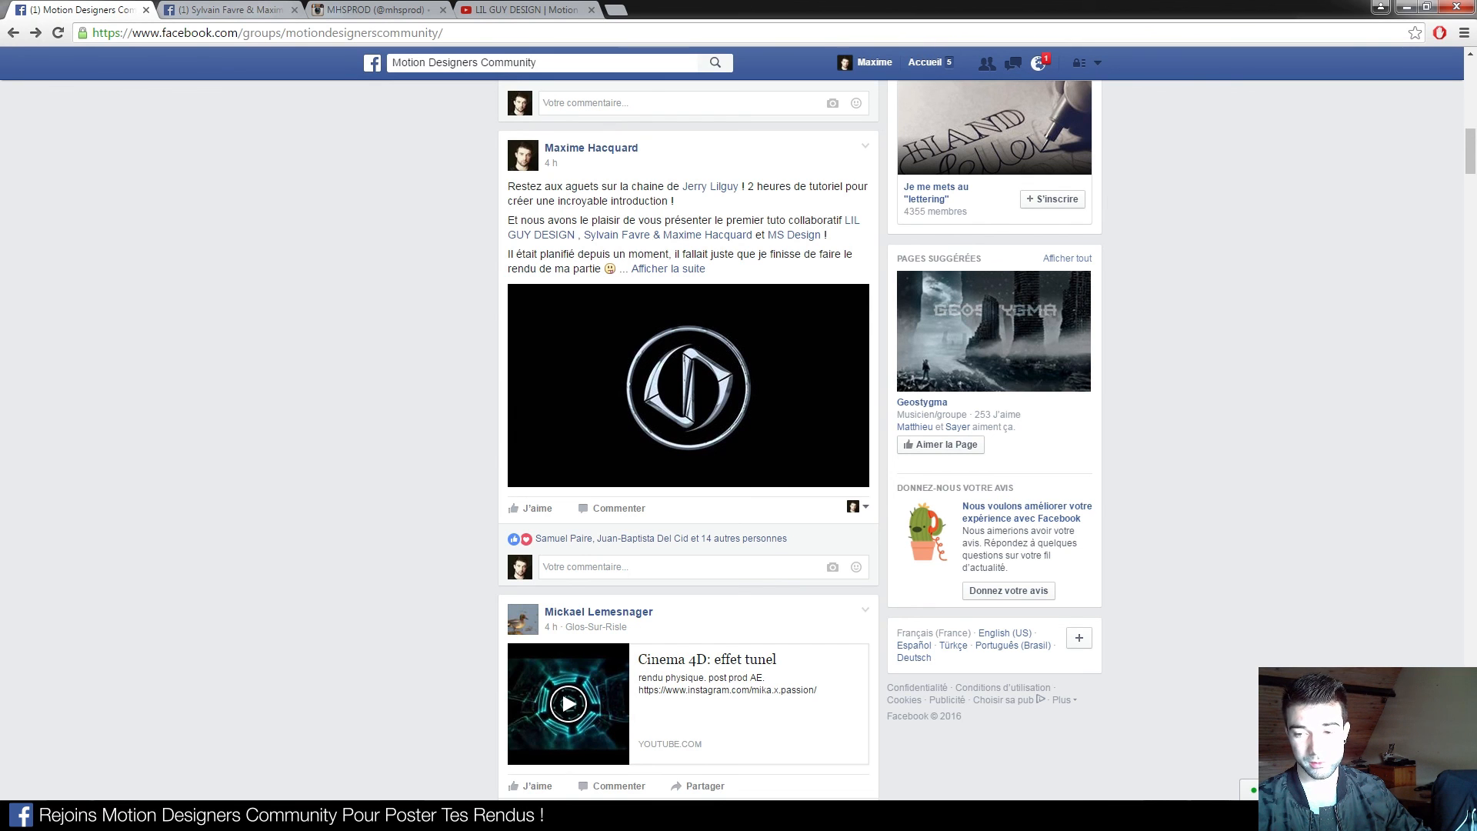
{"action": "left_click", "coordinate": [220, 814]}
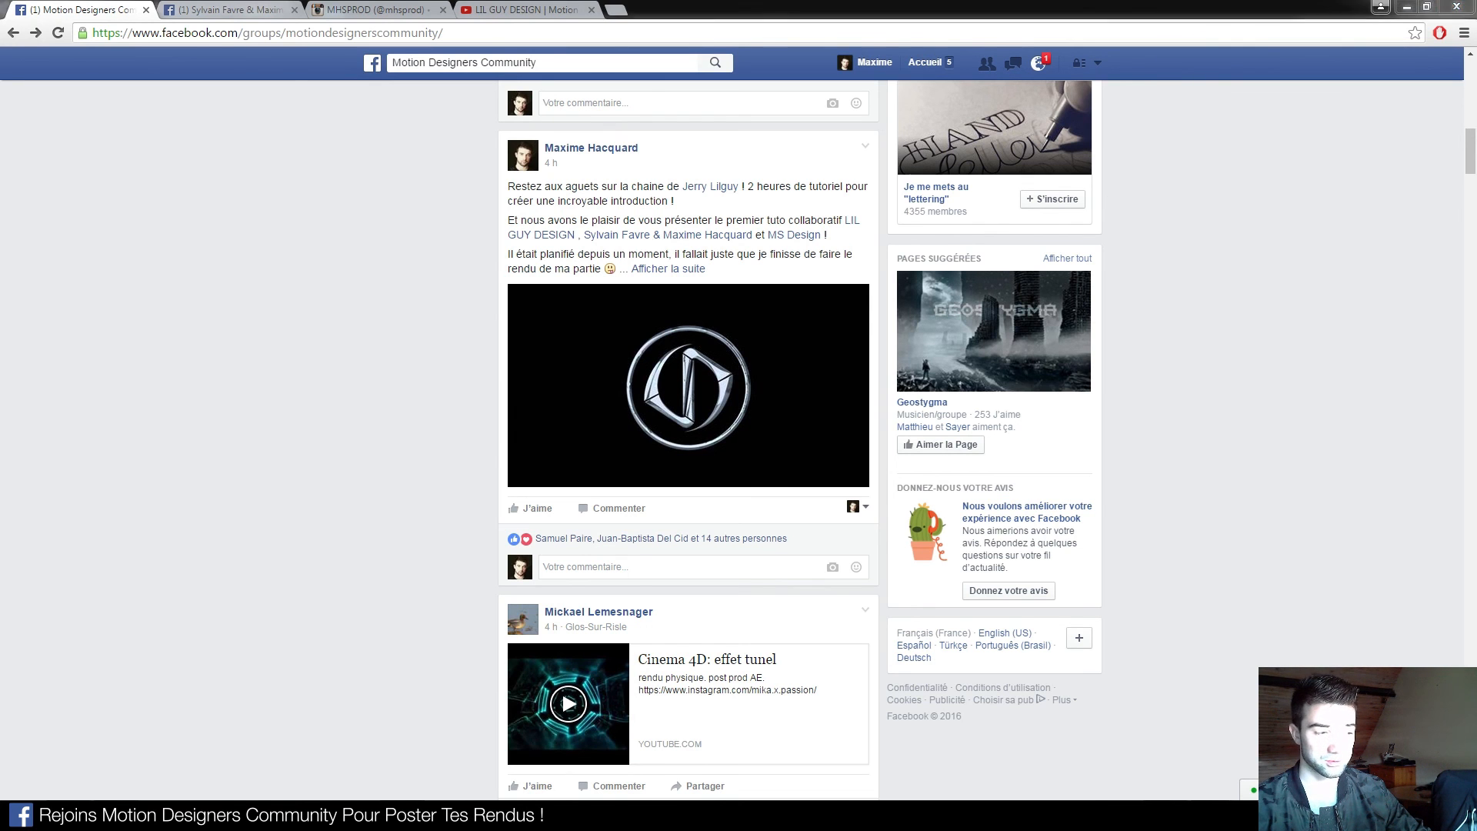